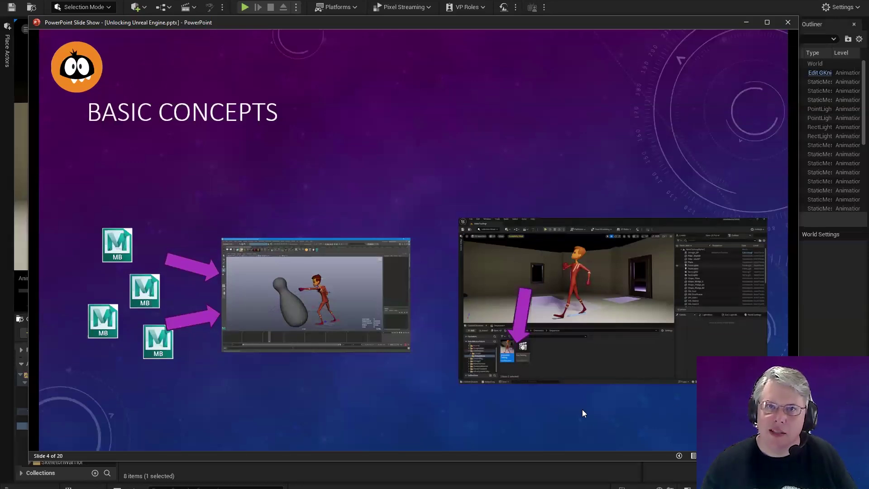
# Switch from the slide show to Unreal Editor and look through the Content subfolders, including BungeeMan and Cinematics/Levels.
pyautogui.click(431, 292)
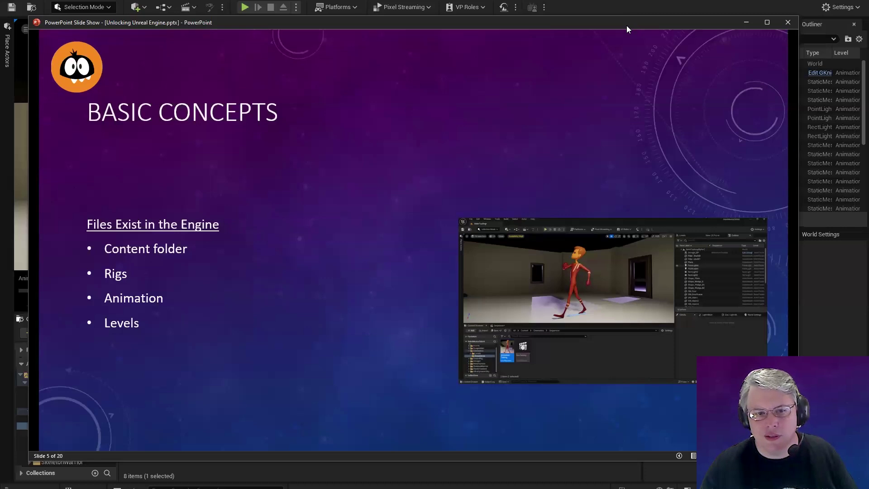
pyautogui.hotkey('alt', 'Tab')
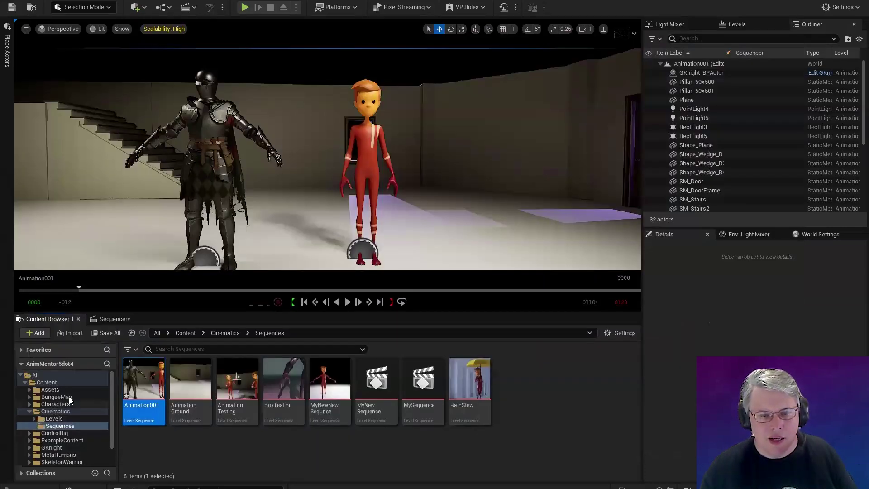
pyautogui.scroll(-2, 67, 395)
pyautogui.scroll(2, 67, 398)
pyautogui.click(59, 411)
pyautogui.click(62, 432)
pyautogui.click(65, 418)
pyautogui.press('Up')
pyautogui.press('Up')
pyautogui.press('Up')
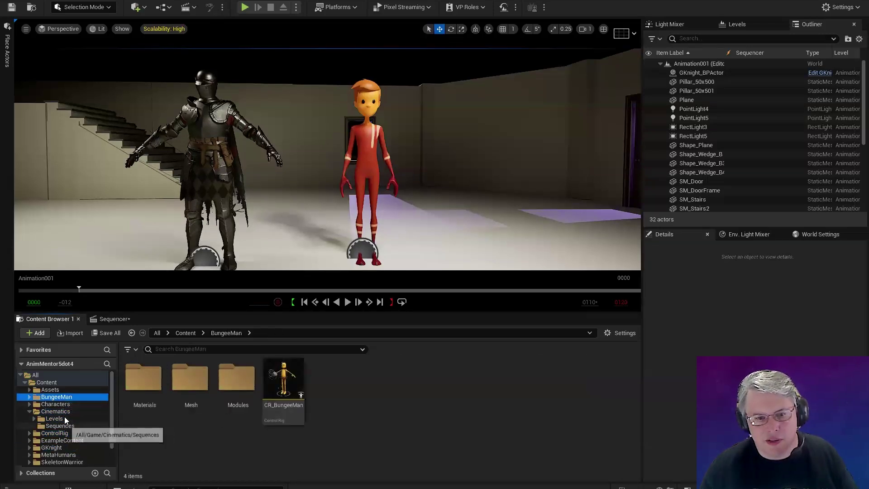
pyautogui.rightClick(236, 381)
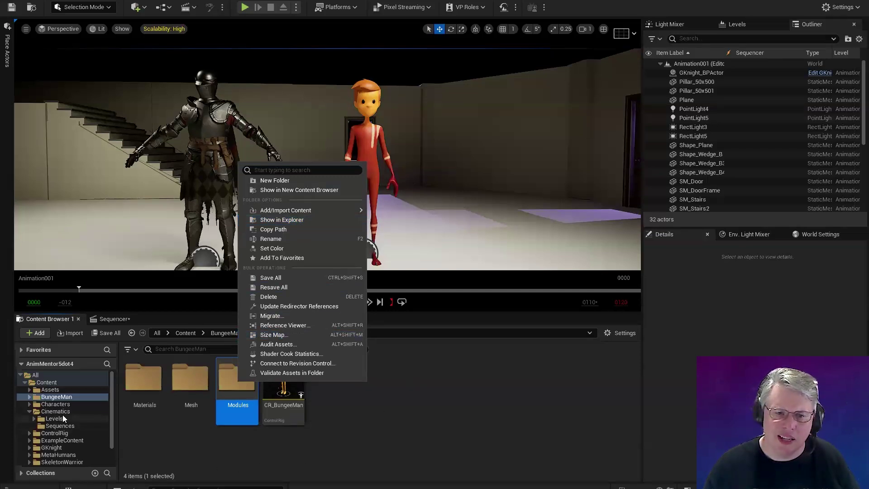
pyautogui.click(107, 417)
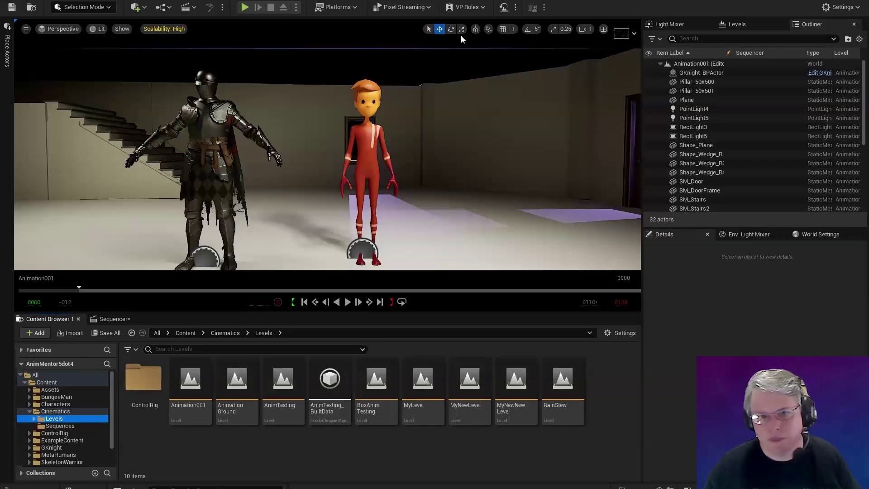
pyautogui.hotkey('alt', 'Tab')
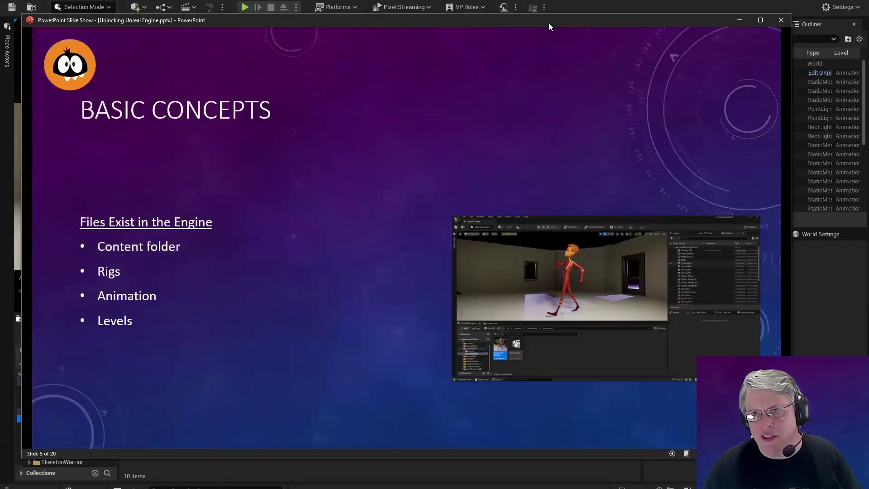
pyautogui.hotkey('alt', 'Tab')
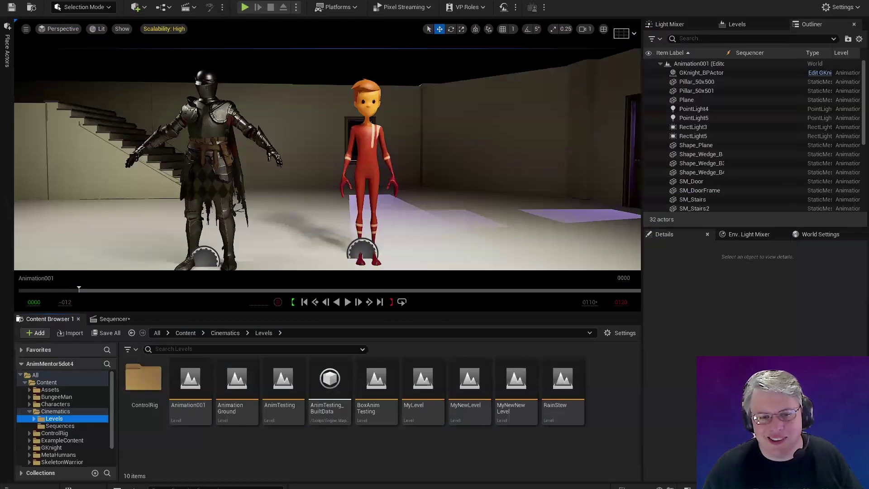
# Duplicate the RainStew level sequence in the Cinematics/Sequences folder, keeping the suggested name.
pyautogui.click(59, 425)
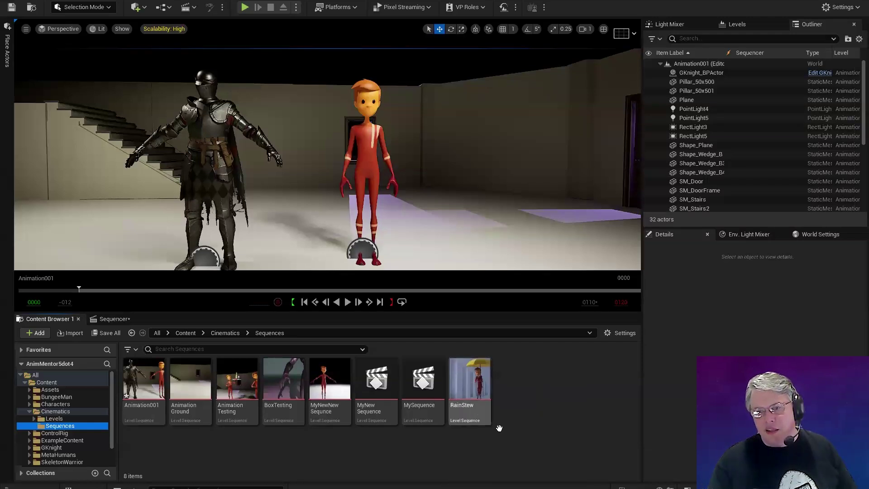
pyautogui.moveTo(490, 370)
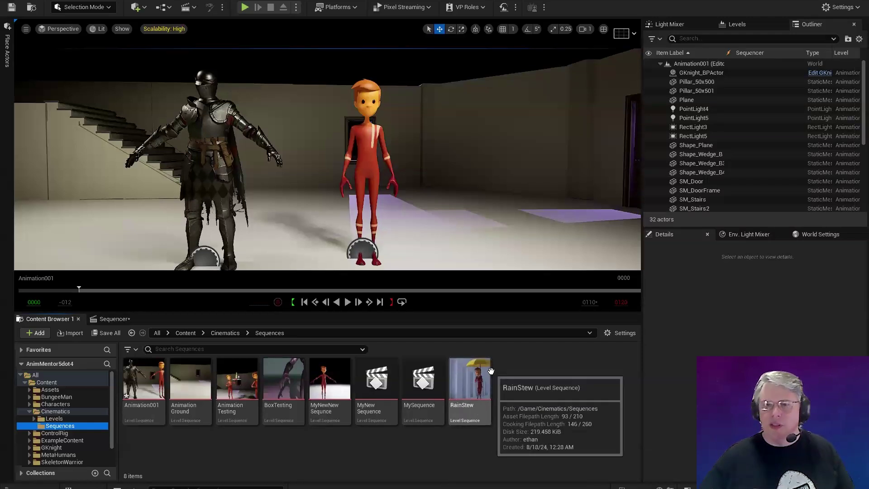
pyautogui.rightClick(478, 365)
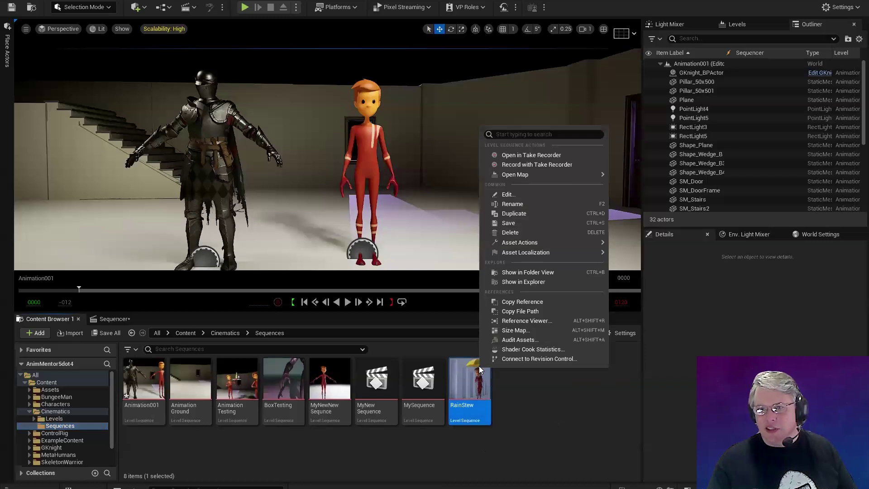
pyautogui.click(539, 212)
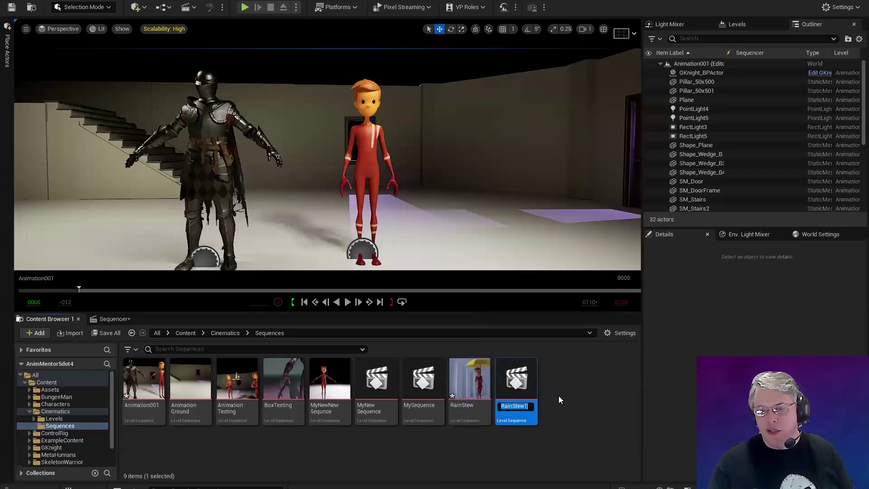
pyautogui.press('Return')
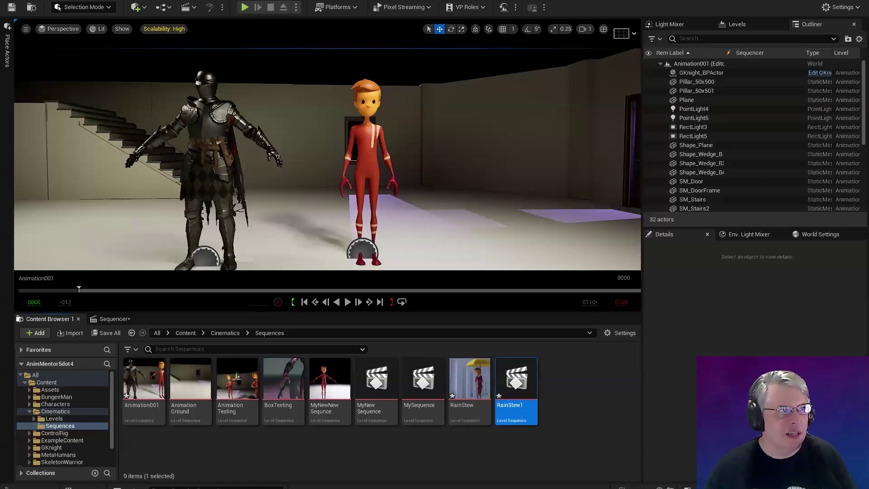
# Switch to PowerPoint to show the Game Engine Concepts slide, and return to Unreal Editor.
pyautogui.hotkey('alt', 'Tab')
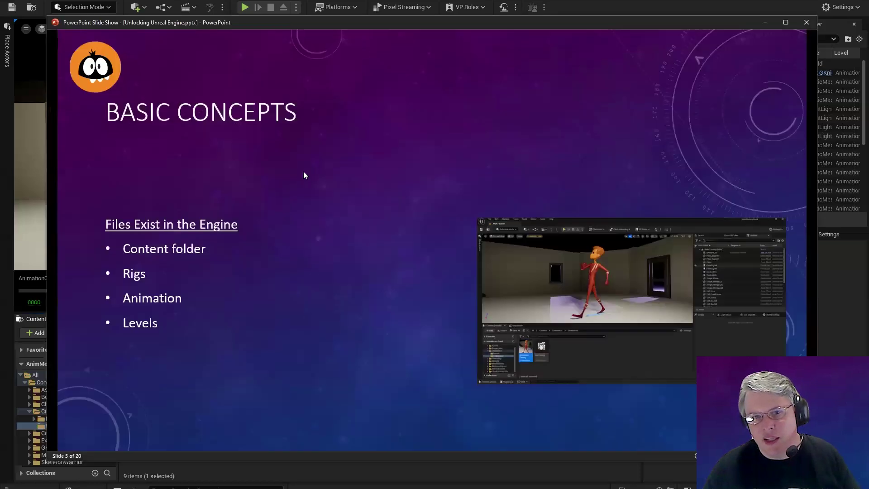
pyautogui.click(299, 175)
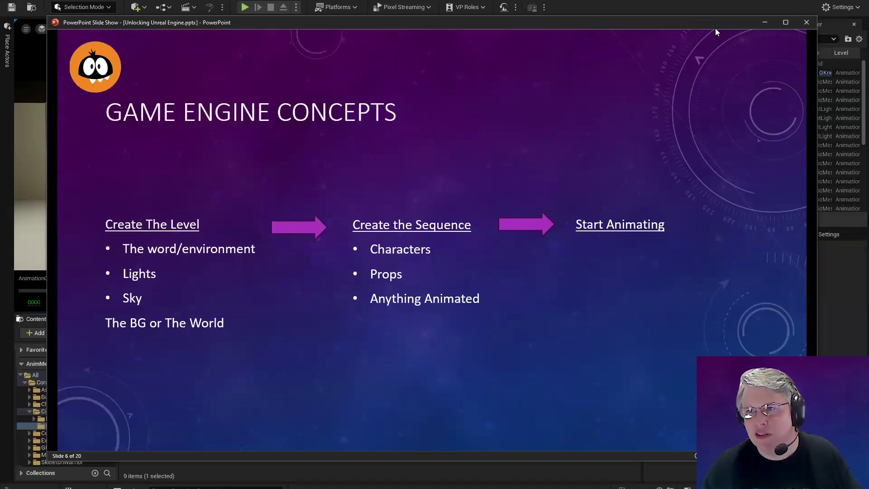
pyautogui.hotkey('alt', 'Tab')
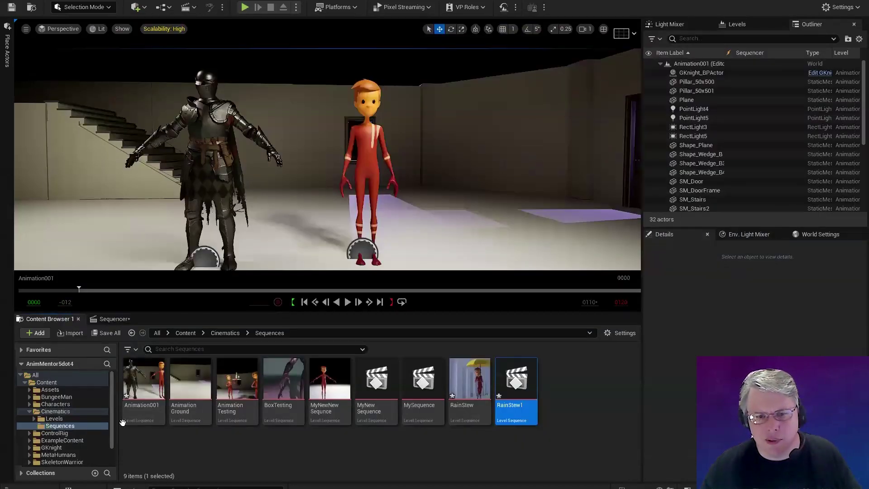
# Create a new level named MyNewLevel2 in the Cinematics/Levels folder.
pyautogui.click(53, 420)
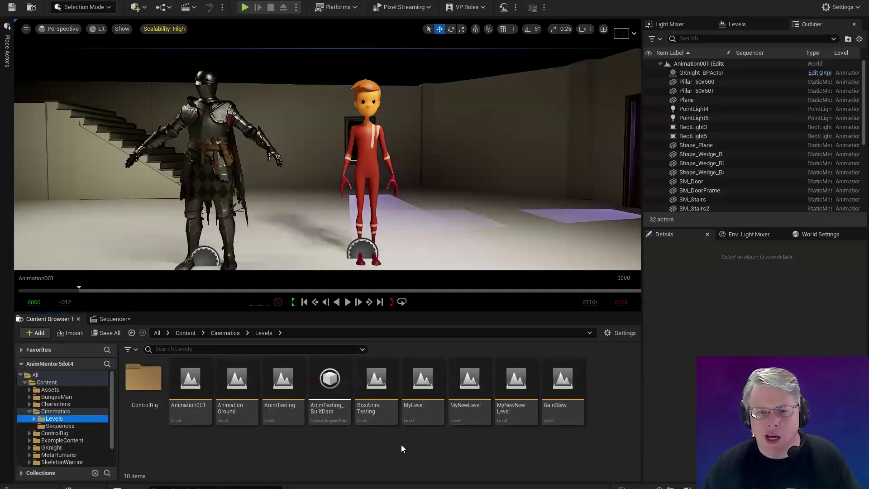
pyautogui.rightClick(417, 442)
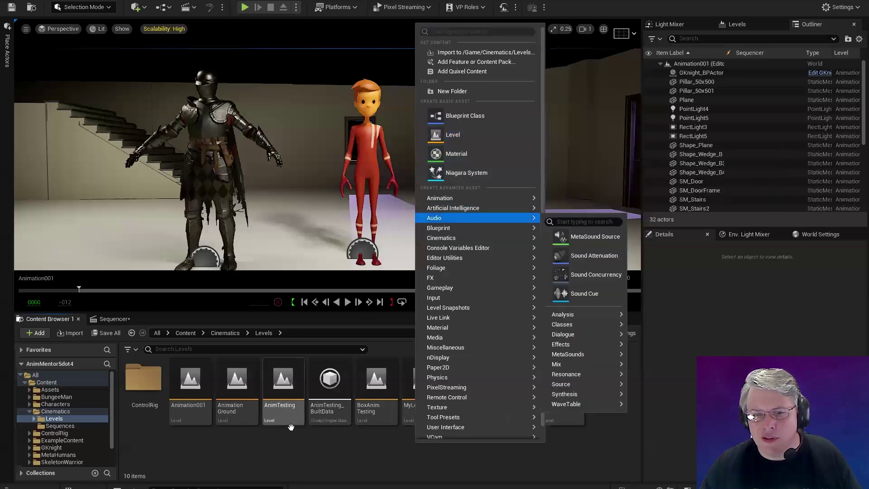
pyautogui.click(299, 453)
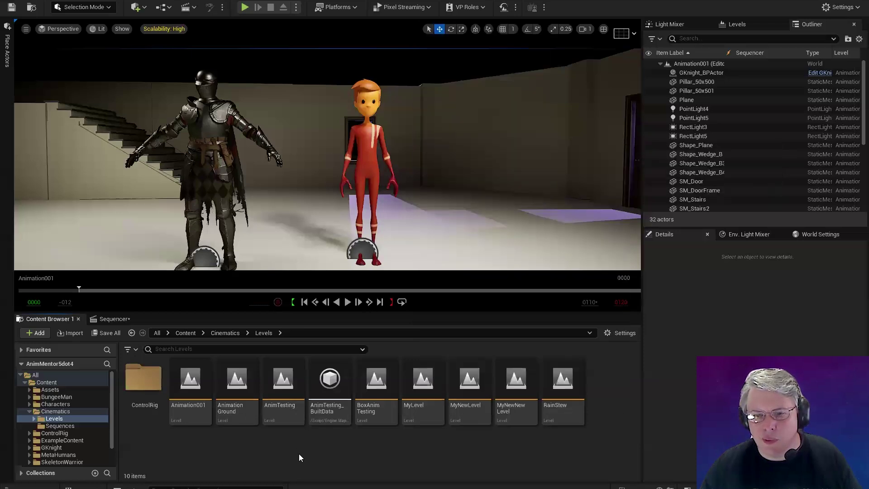
pyautogui.rightClick(399, 449)
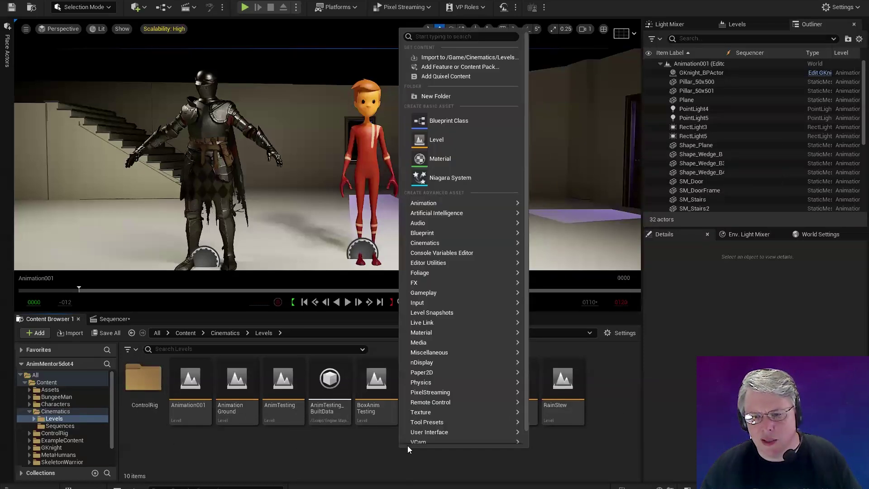
pyautogui.click(471, 145)
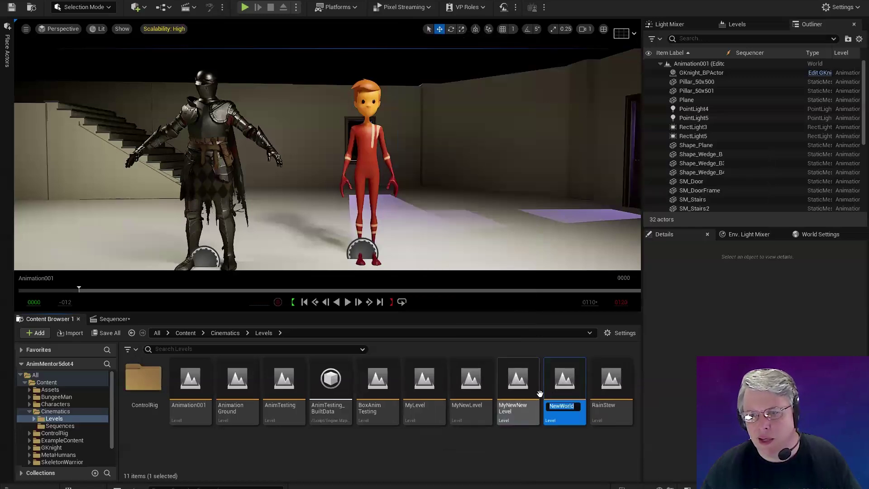
pyautogui.write('My')
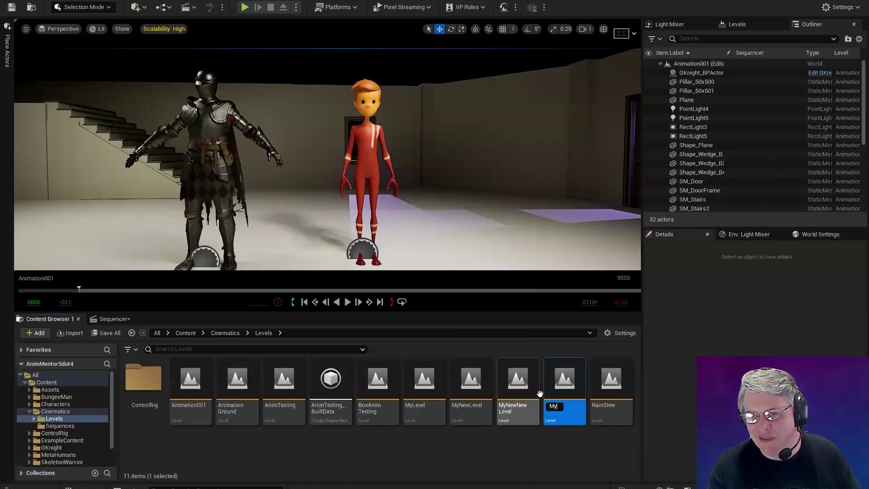
pyautogui.write('Ne')
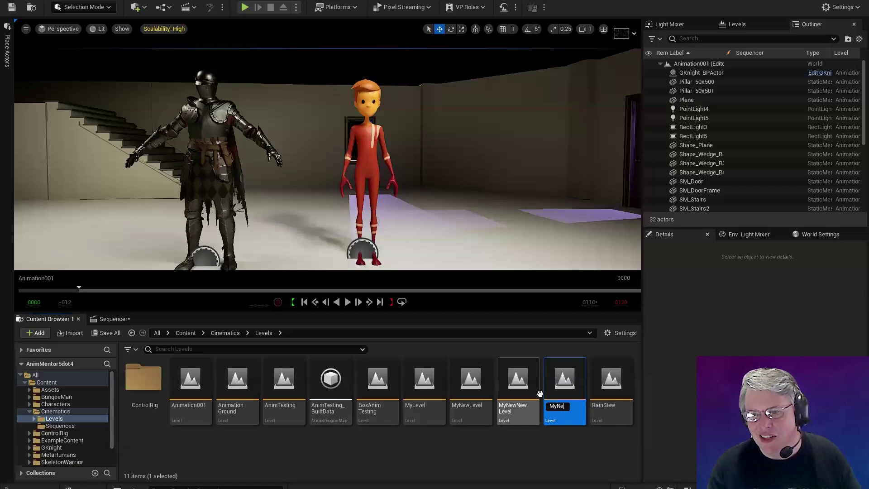
pyautogui.write('wLevel2')
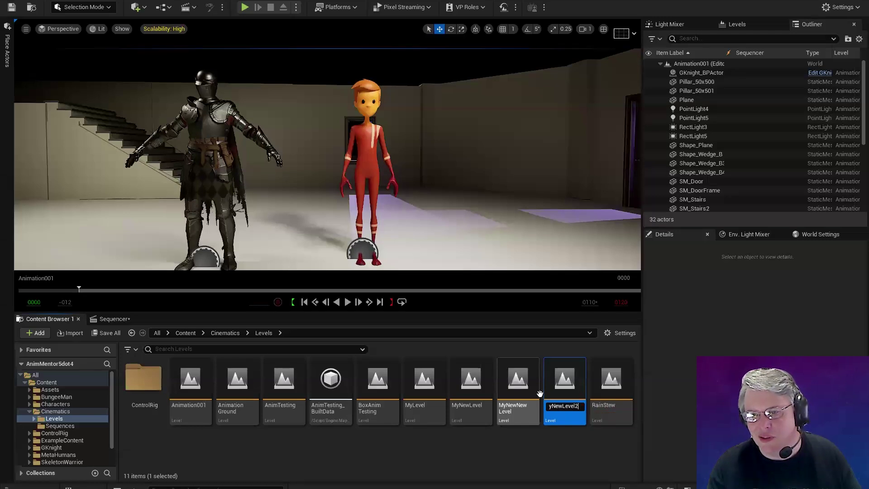
pyautogui.press('Return')
# Save all modified assets and open the MyNewLevel2 level.
pyautogui.hotkey('ctrl', 'shift', 's')
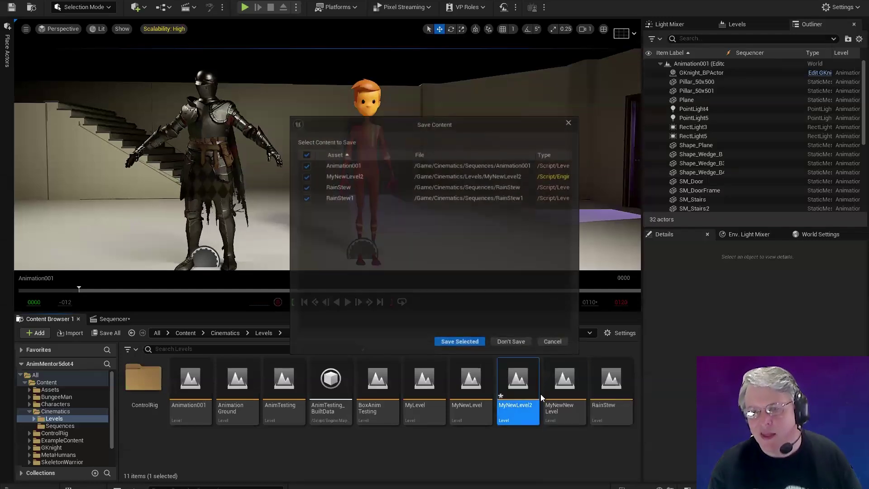
pyautogui.click(473, 342)
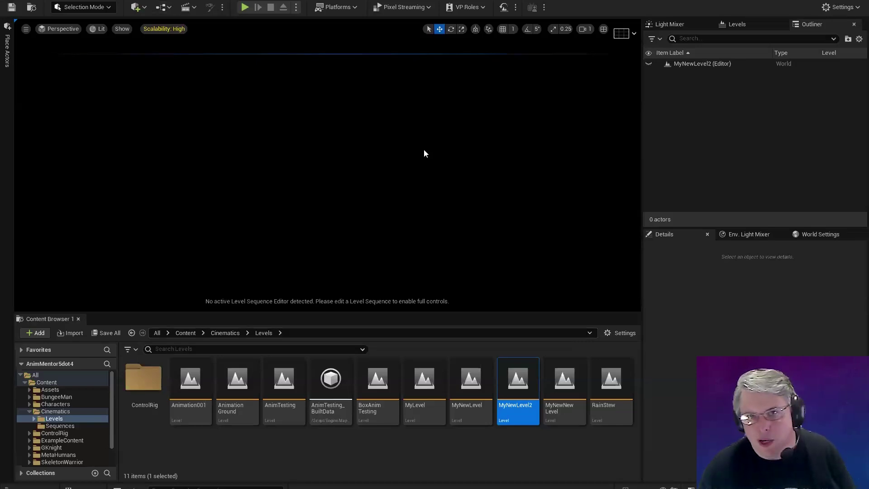
# Add a Plane shape to the empty level and set its uniform scale to 60.
pyautogui.click(136, 7)
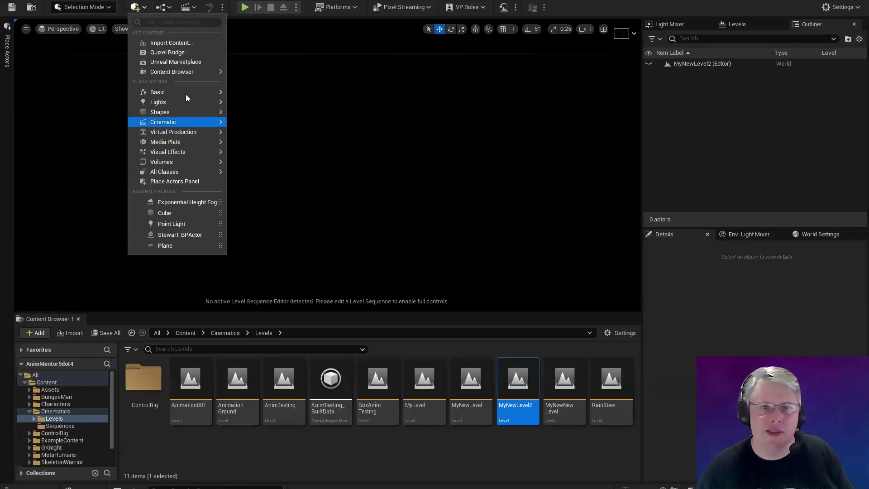
pyautogui.moveTo(192, 92)
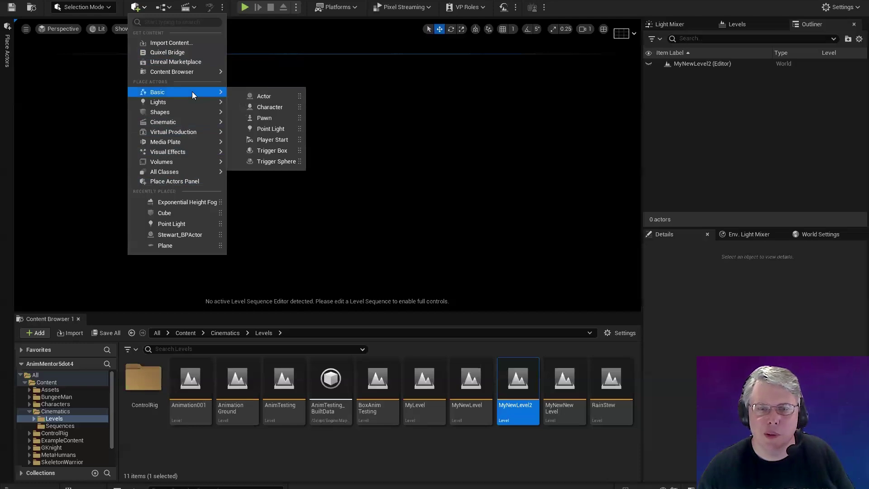
pyautogui.moveTo(230, 105)
pyautogui.moveTo(206, 113)
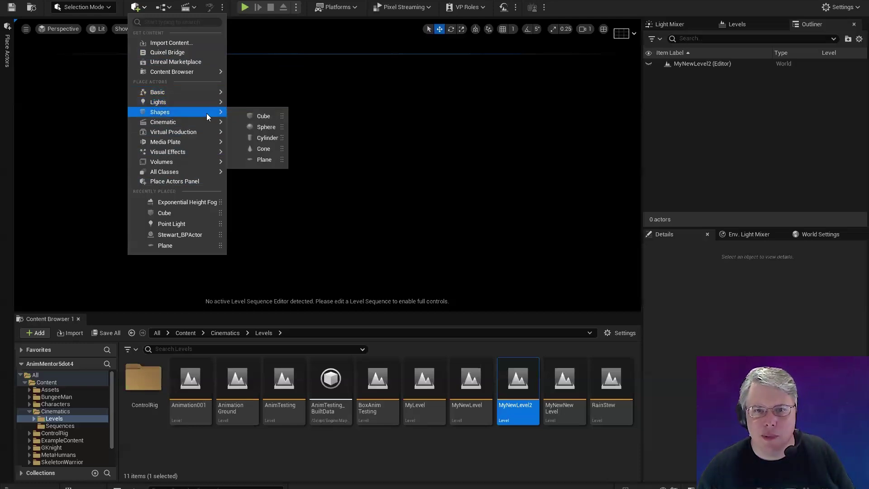
pyautogui.click(266, 160)
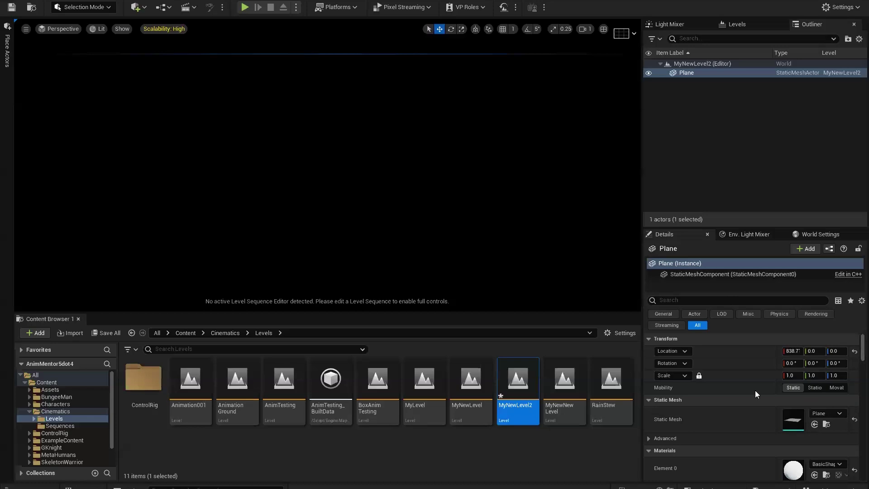
pyautogui.click(791, 376)
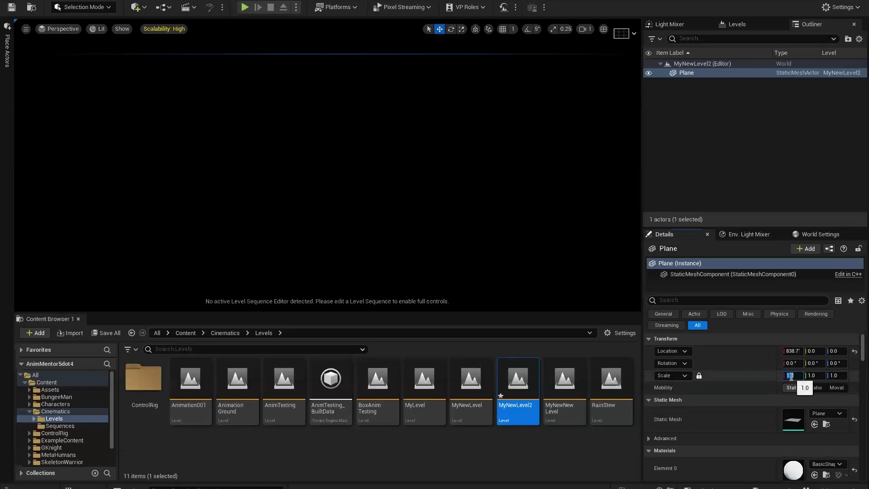
pyautogui.write('60')
pyautogui.press('Return')
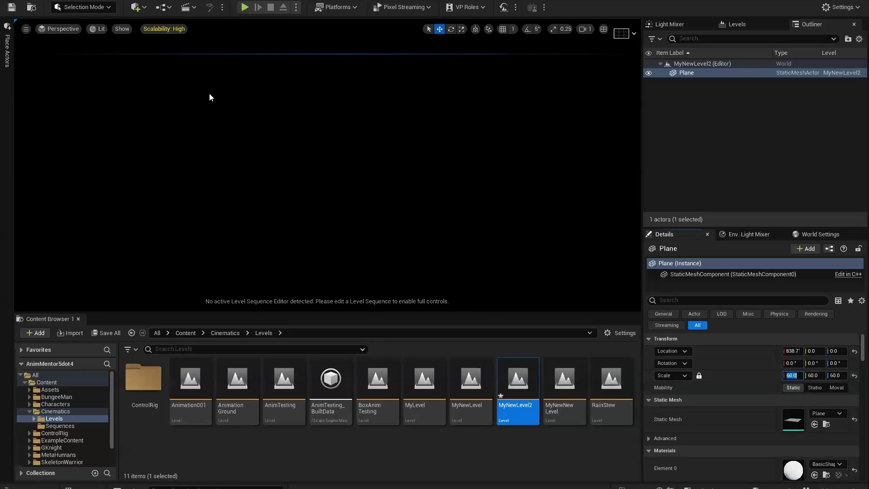
# Place a Point Light in the level just above the plane.
pyautogui.click(144, 8)
pyautogui.moveTo(181, 102)
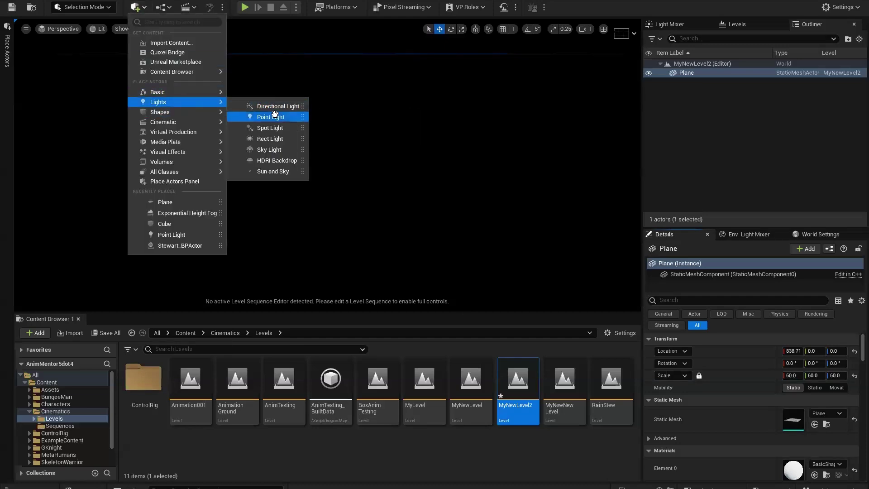
pyautogui.moveTo(277, 116); pyautogui.dragTo(332, 159)
pyautogui.keyDown('alt'); pyautogui.moveTo(377, 208); pyautogui.dragTo(379, 224); pyautogui.keyUp('alt')
pyautogui.scroll(-4, 431, 185)
pyautogui.scroll(-3, 625, 184)
pyautogui.scroll(2, 342, 212)
# Move the point light to a height of about 247 and an X location of about 969.
pyautogui.press('e')
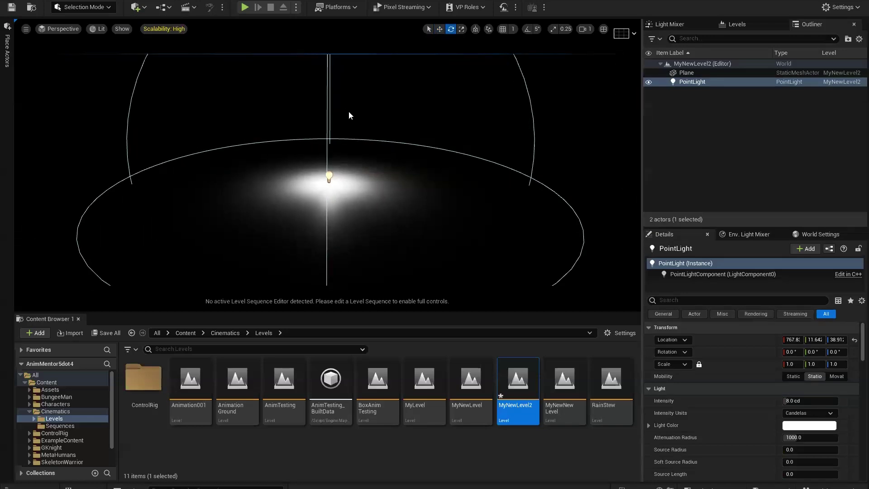
pyautogui.press('w')
pyautogui.scroll(1, 378, 152)
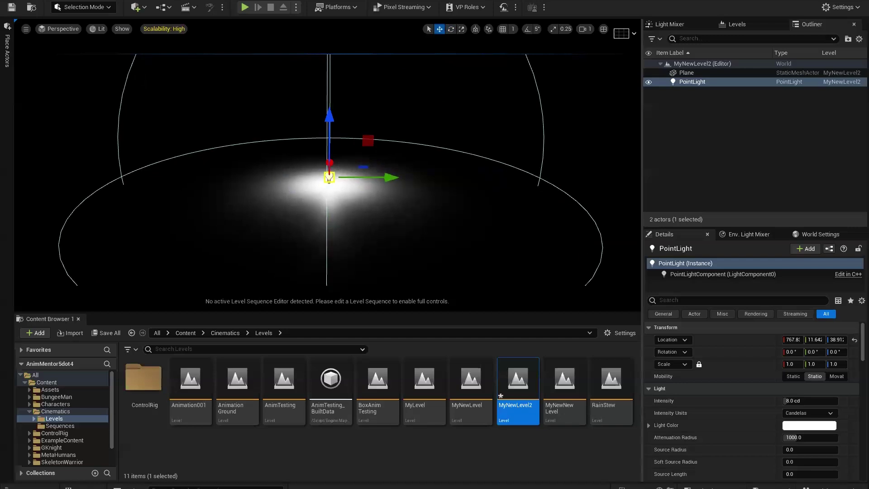
pyautogui.moveTo(329, 121); pyautogui.dragTo(329, 74)
pyautogui.keyDown('alt'); pyautogui.moveTo(389, 144); pyautogui.dragTo(320, 112); pyautogui.keyUp('alt')
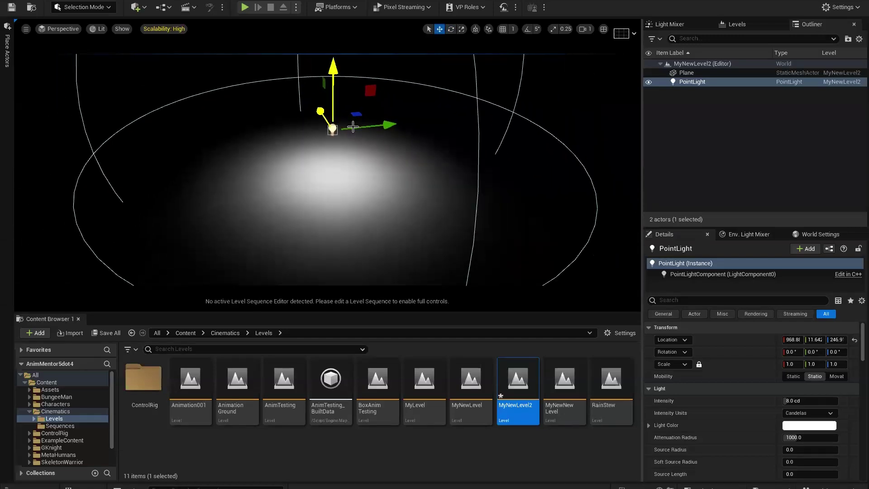
# Duplicate the point light to about X 488, Y 629 and tint the copy's light color pale pink.
pyautogui.moveTo(390, 124); pyautogui.dragTo(580, 156)
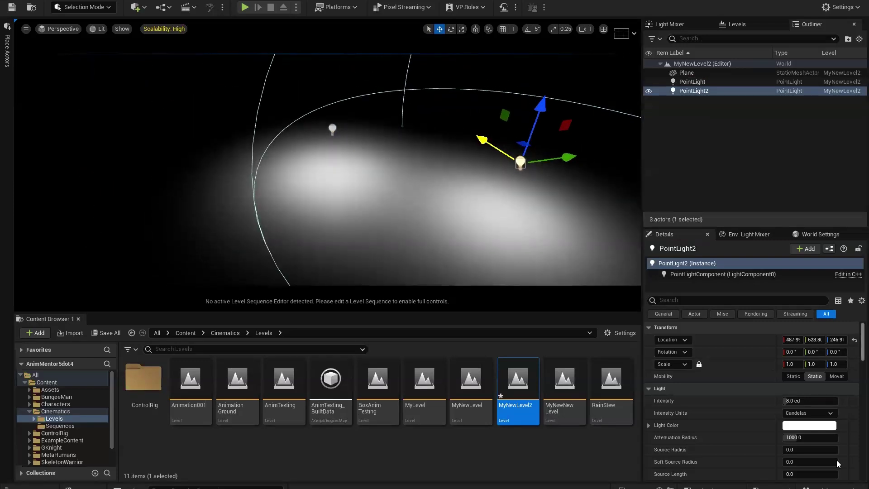
pyautogui.click(809, 425)
pyautogui.moveTo(665, 319)
pyautogui.mouseDown()
pyautogui.moveTo(662, 303)
pyautogui.moveTo(664, 317)
pyautogui.mouseUp()
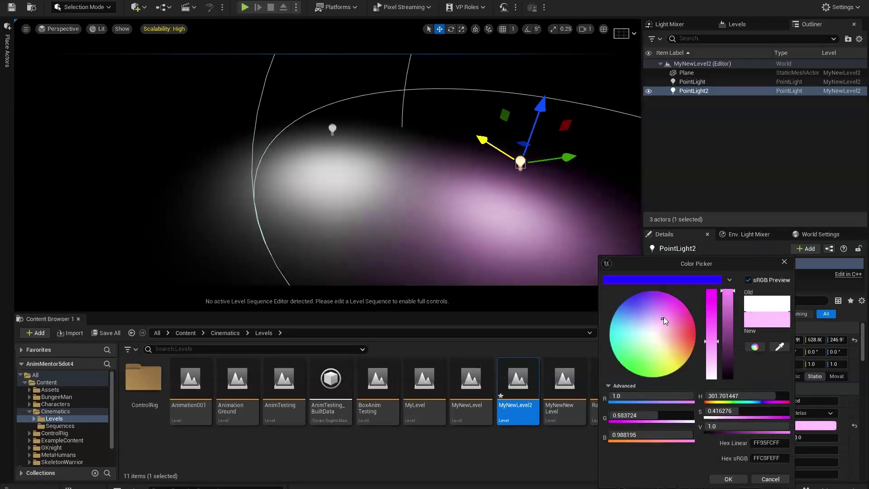
# Tint the original point light pale cyan, with hex sRGB D1FCFFFF.
pyautogui.click(333, 129)
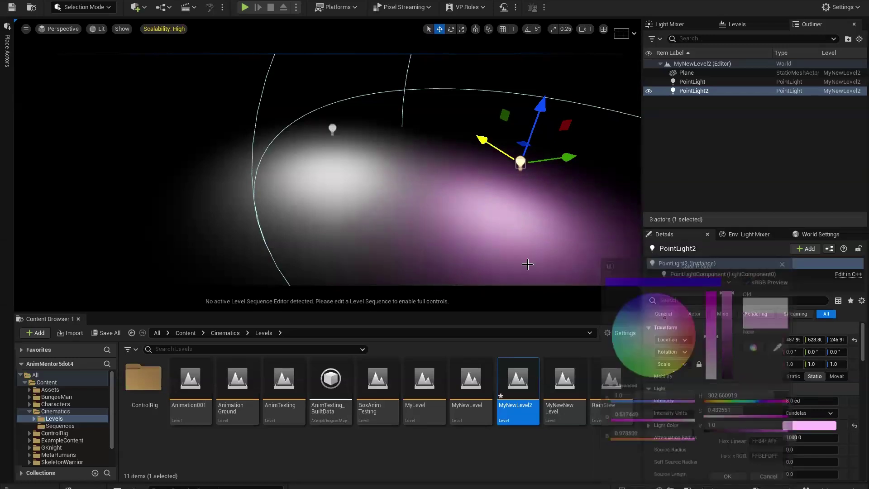
pyautogui.click(809, 425)
pyautogui.moveTo(648, 332); pyautogui.dragTo(645, 333)
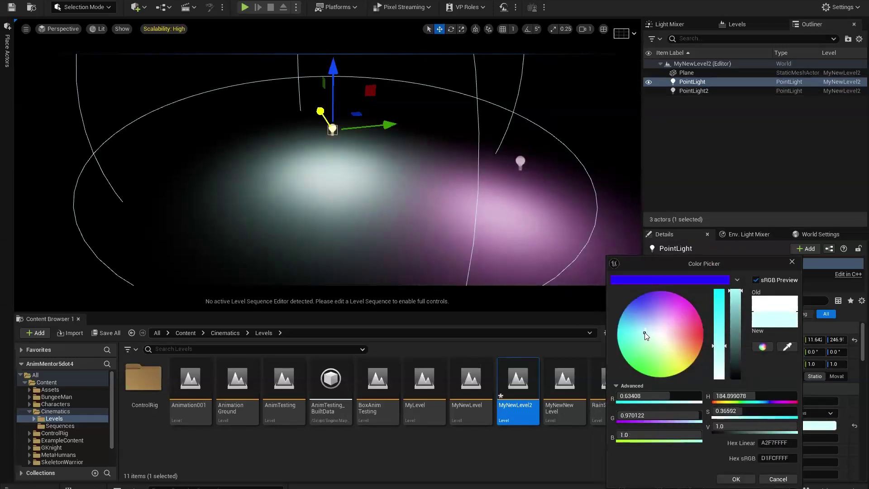
# Add a Cube shape and move it to about Y 608, Z 34, beneath the pink light.
pyautogui.moveTo(332, 181); pyautogui.dragTo(300, 127, button='right')
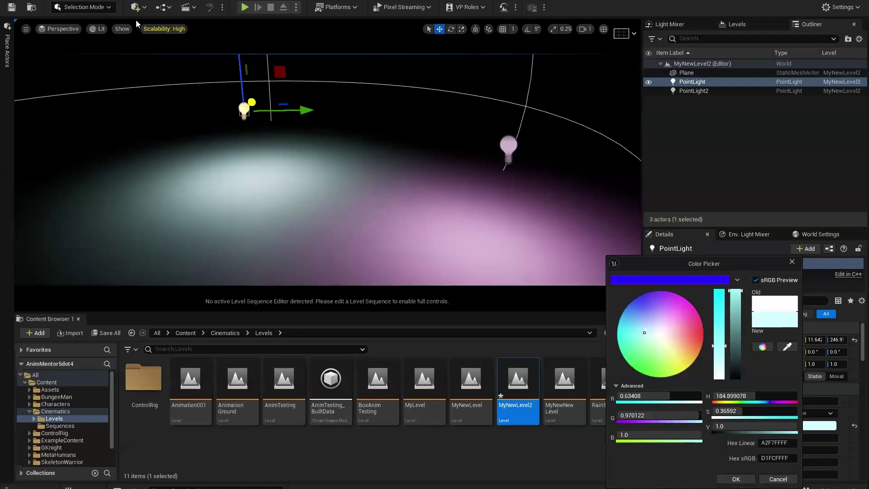
pyautogui.click(136, 7)
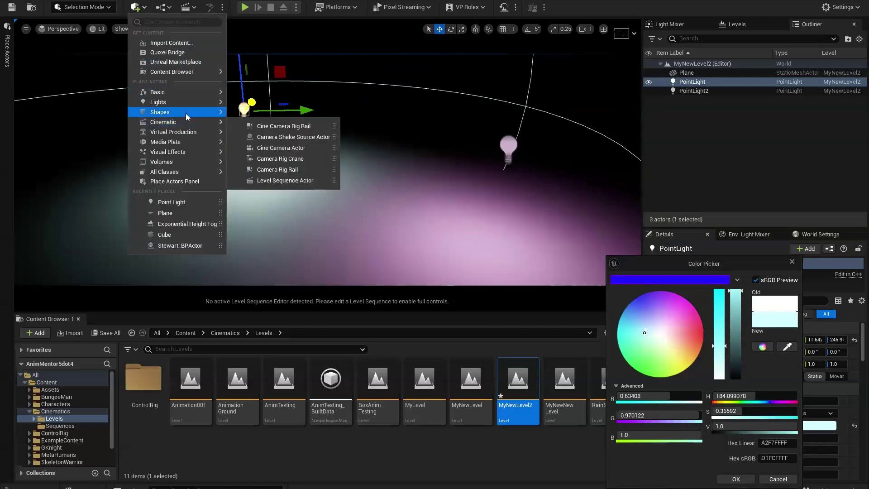
pyautogui.moveTo(186, 117)
pyautogui.click(260, 112)
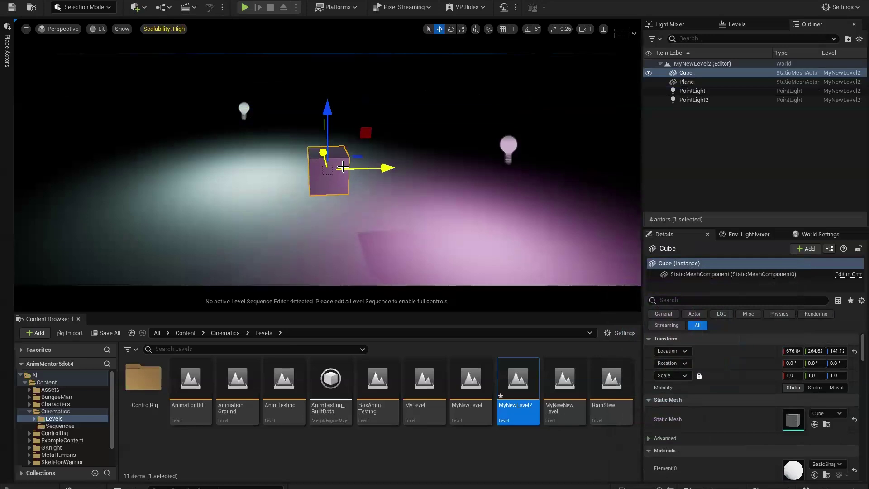
pyautogui.moveTo(376, 168); pyautogui.dragTo(474, 170)
pyautogui.moveTo(434, 112); pyautogui.dragTo(430, 140)
pyautogui.moveTo(481, 187); pyautogui.dragTo(508, 186)
pyautogui.moveTo(460, 135)
pyautogui.mouseDown()
pyautogui.moveTo(458, 156)
pyautogui.moveTo(456, 146)
pyautogui.mouseUp()
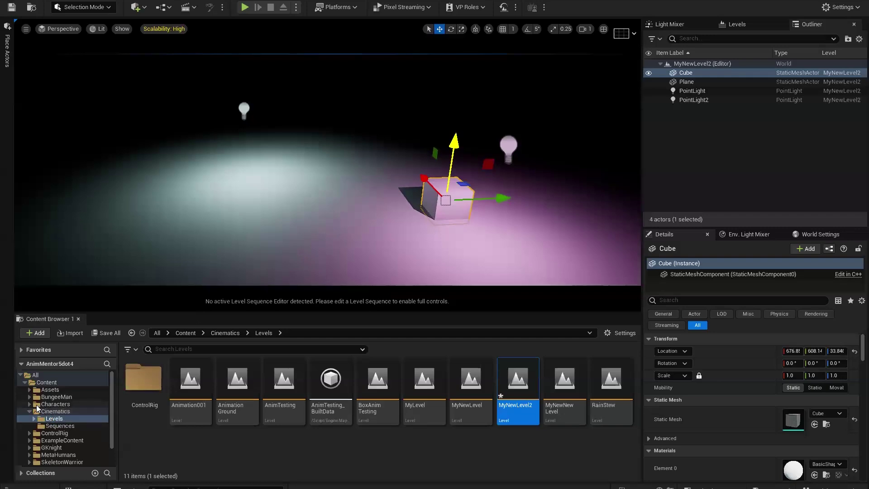
# Place Stewart_BP from the Assets/Character/Stewart folder on the plane at about X 640, Y 352, beside the cube.
pyautogui.click(29, 404)
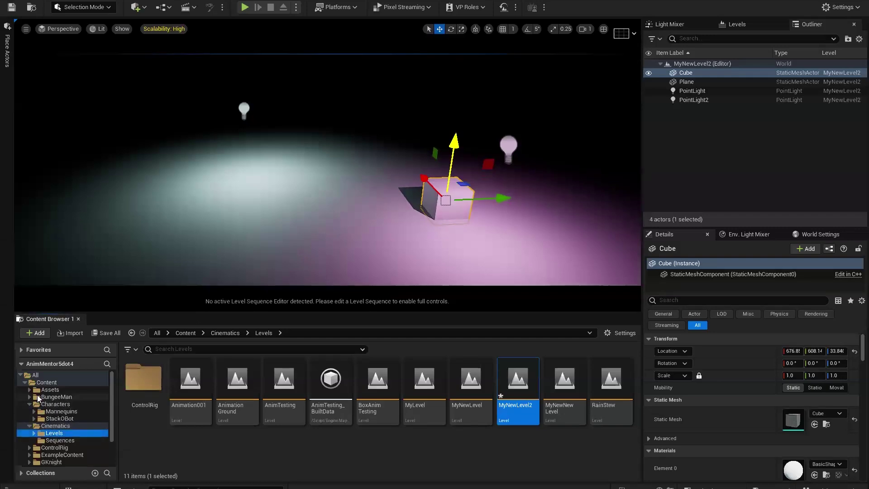
pyautogui.click(29, 389)
pyautogui.click(51, 397)
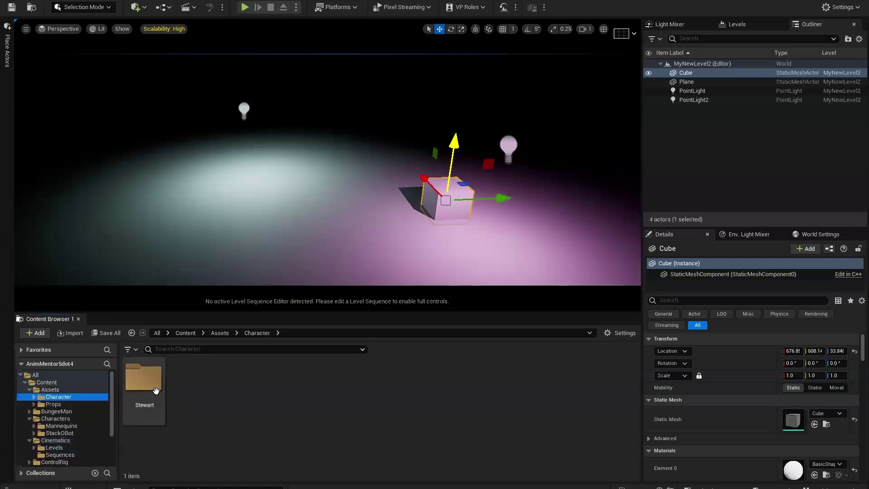
pyautogui.doubleClick(145, 378)
pyautogui.scroll(-1, 412, 440)
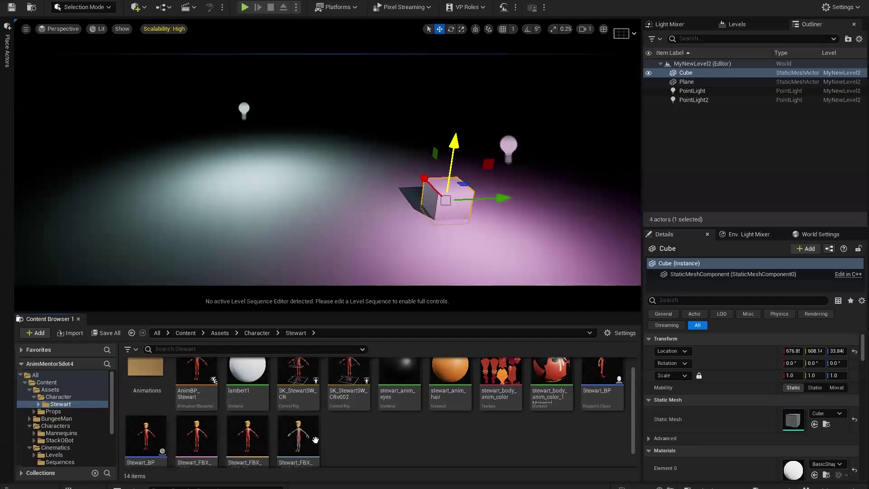
pyautogui.moveTo(151, 448); pyautogui.dragTo(359, 221)
# Rotate the Stewart character about 87 degrees around its vertical axis to face the view.
pyautogui.press('e')
pyautogui.scroll(4, 454, 220)
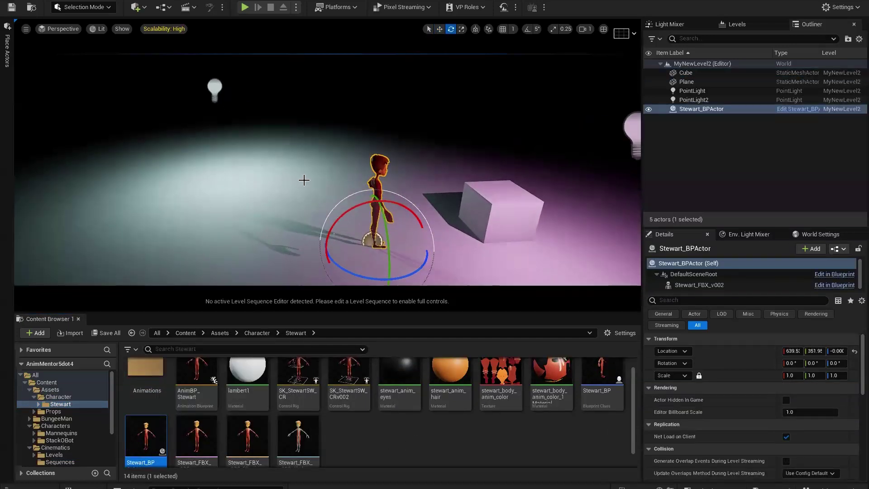
pyautogui.keyDown('alt'); pyautogui.moveTo(302, 180); pyautogui.dragTo(304, 156); pyautogui.keyUp('alt')
pyautogui.scroll(-3, 380, 172)
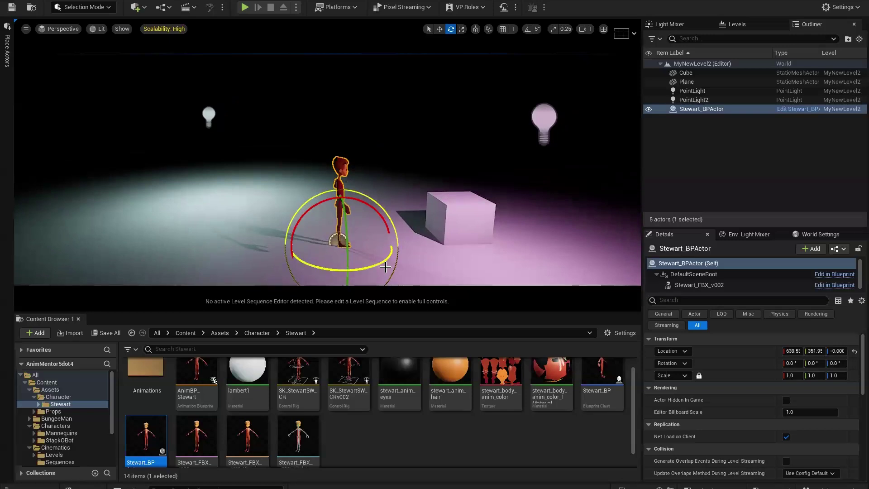
pyautogui.moveTo(384, 267); pyautogui.dragTo(300, 265)
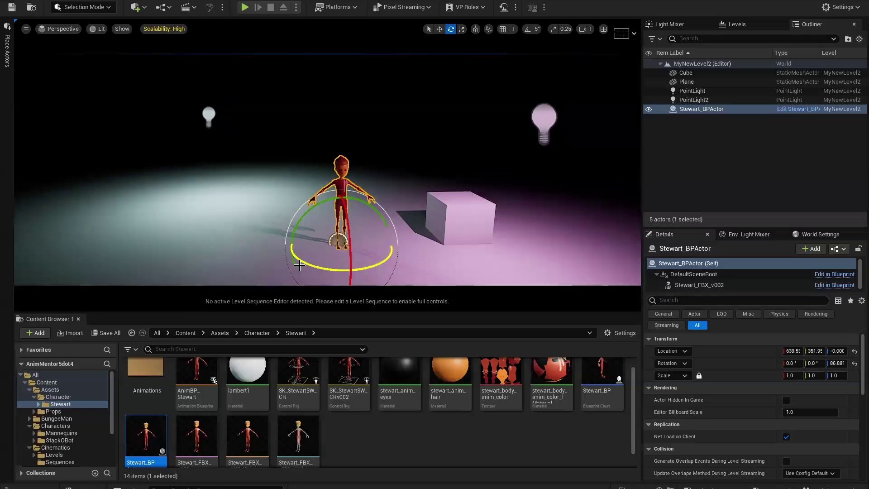
pyautogui.scroll(1, 344, 204)
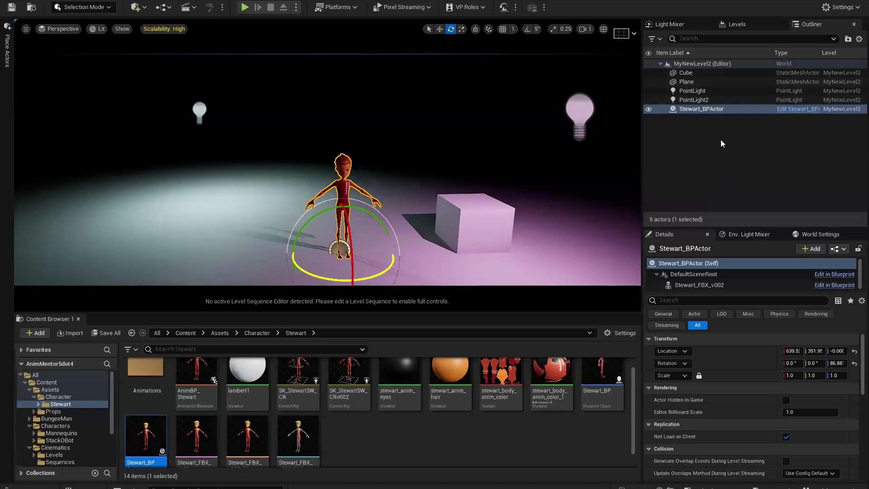
# Check the level list for the current map and return to the list of scene actors.
pyautogui.click(742, 25)
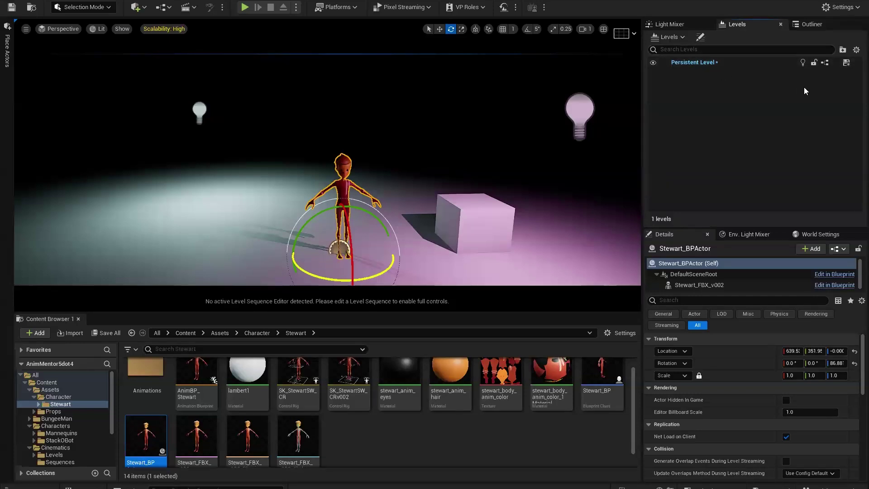
pyautogui.click(809, 25)
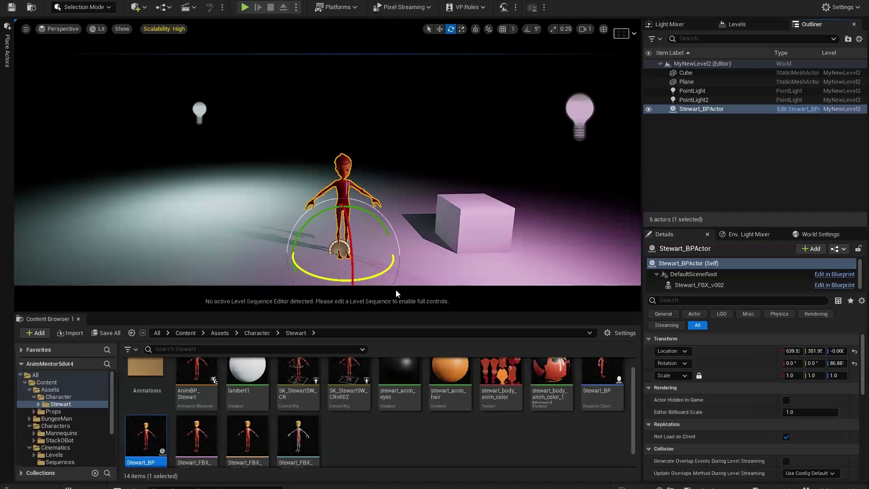
# Move the cube slightly toward the character, to about Y 605.
pyautogui.click(506, 217)
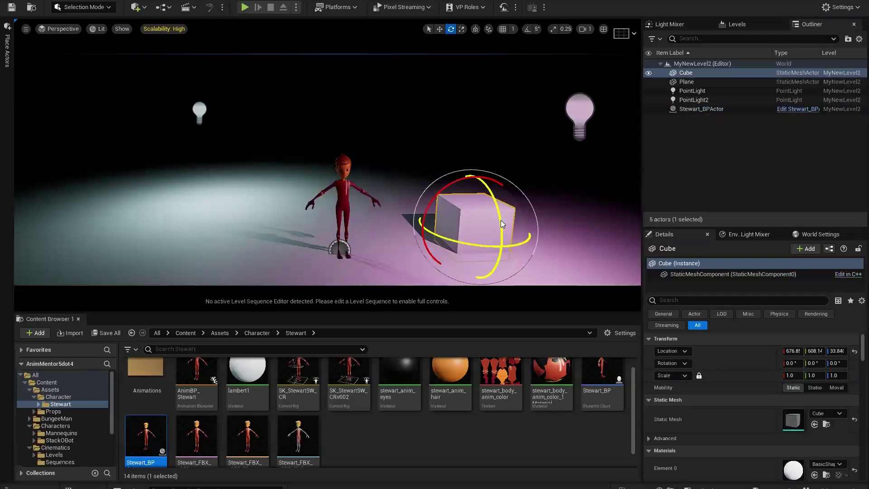
pyautogui.scroll(2, 487, 218)
pyautogui.press('w')
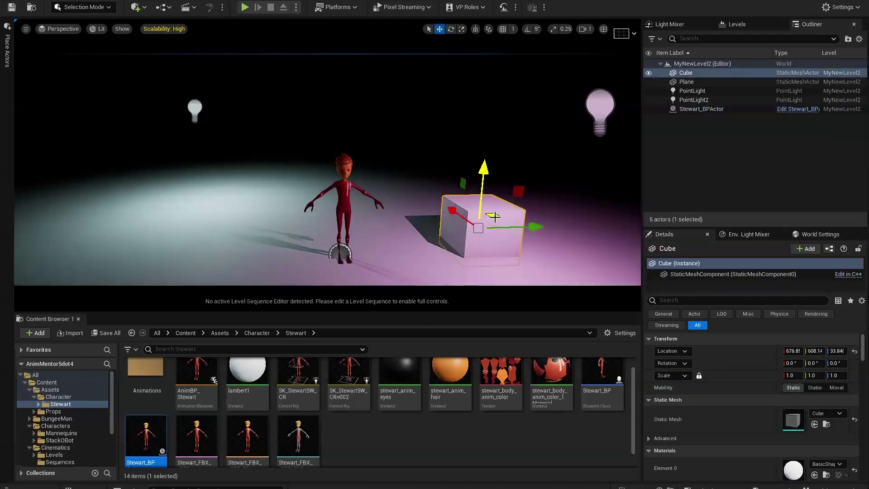
pyautogui.moveTo(531, 227); pyautogui.dragTo(528, 228)
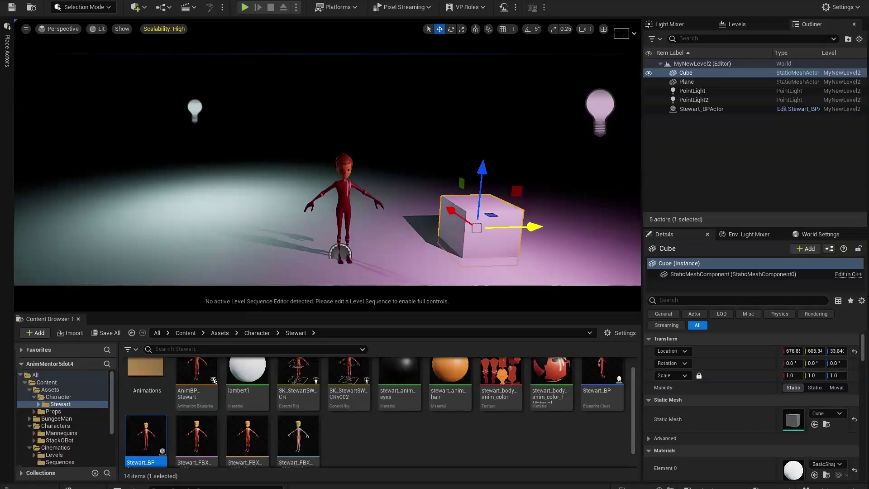
# Create a Level Sequence named MyNewSequence2 in the Cinematics/Sequences folder and open it.
pyautogui.scroll(-3, 77, 405)
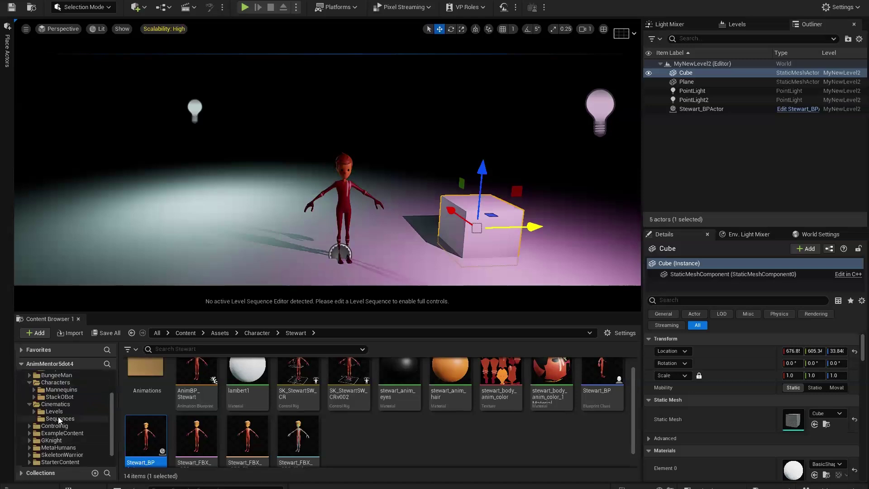
pyautogui.click(59, 417)
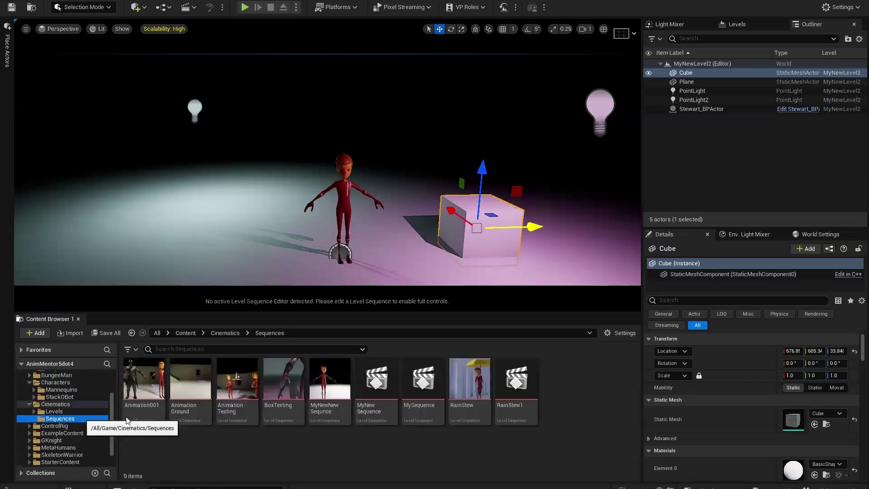
pyautogui.rightClick(574, 402)
pyautogui.moveTo(623, 192)
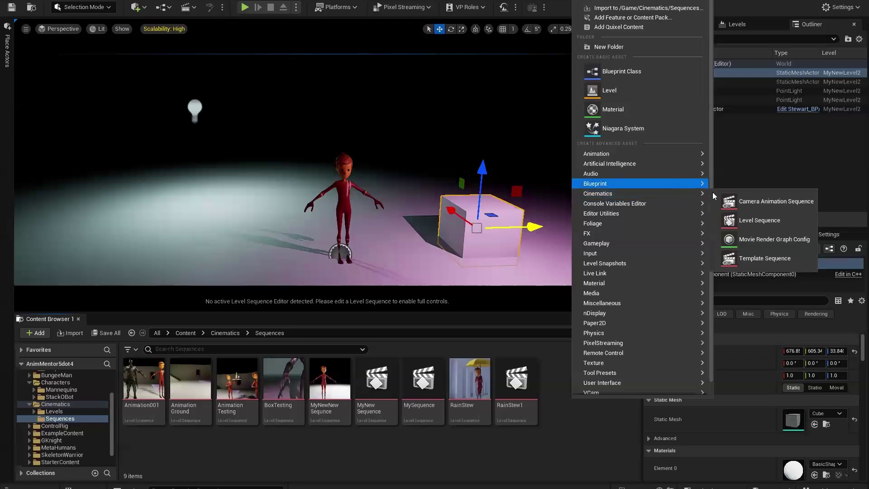
pyautogui.click(739, 220)
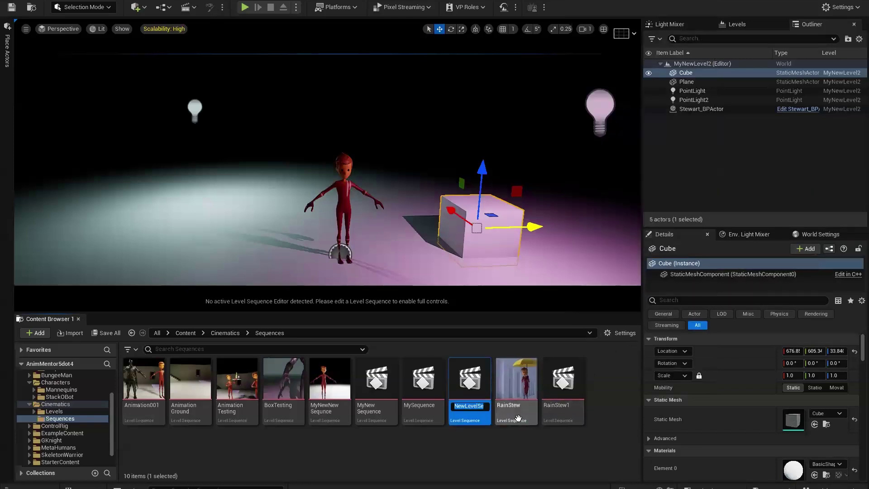
pyautogui.write('M')
pyautogui.write('yNewSequence')
pyautogui.write('2')
pyautogui.press('Return')
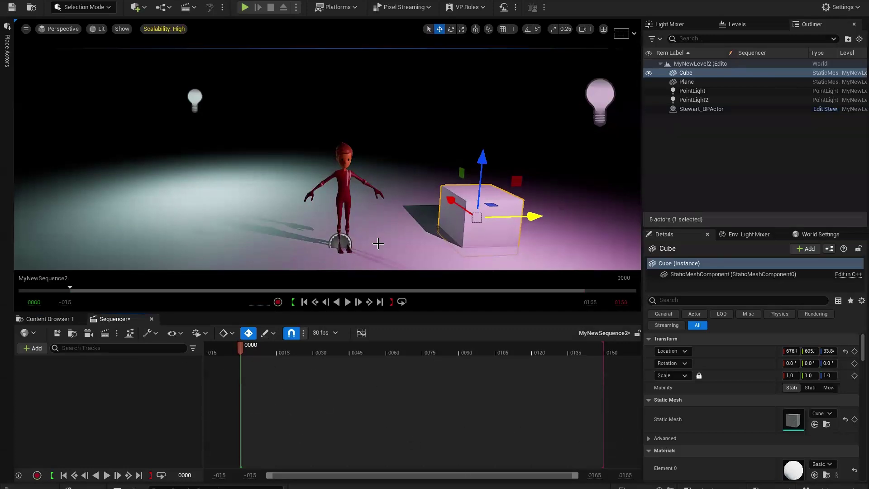
# Add the cube to MyNewSequence2 with a transform key at frame 0.
pyautogui.scroll(4, 404, 219)
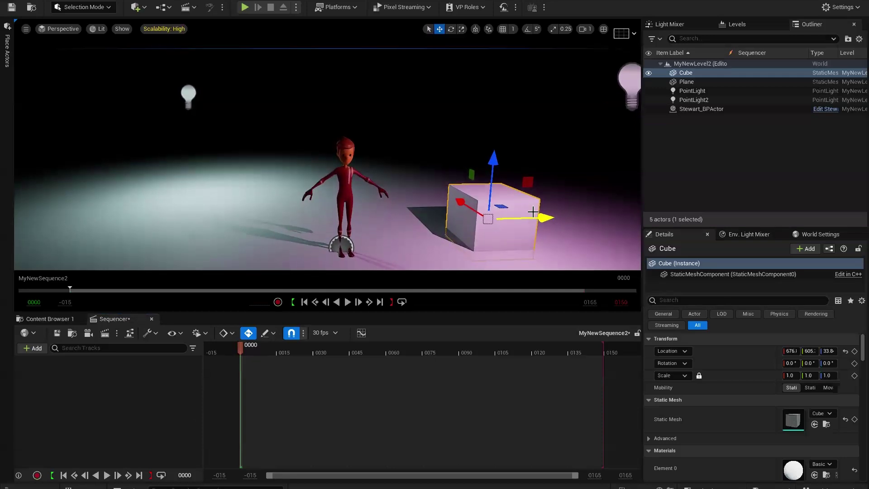
pyautogui.moveTo(368, 167)
pyautogui.keyDown('alt'); pyautogui.mouseDown(button='right')
pyautogui.moveTo(385, 167)
pyautogui.moveTo(367, 168)
pyautogui.mouseUp(button='right'); pyautogui.keyUp('alt')
pyautogui.keyDown('alt'); pyautogui.moveTo(535, 161); pyautogui.dragTo(507, 161, button='right'); pyautogui.keyUp('alt')
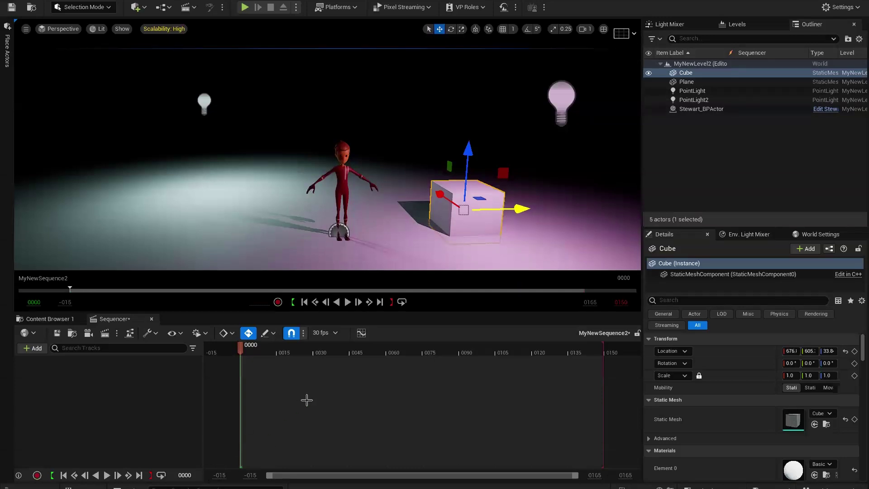
pyautogui.moveTo(686, 73); pyautogui.dragTo(143, 387)
pyautogui.keyDown('alt'); pyautogui.moveTo(431, 257); pyautogui.dragTo(441, 256, button='right'); pyautogui.keyUp('alt')
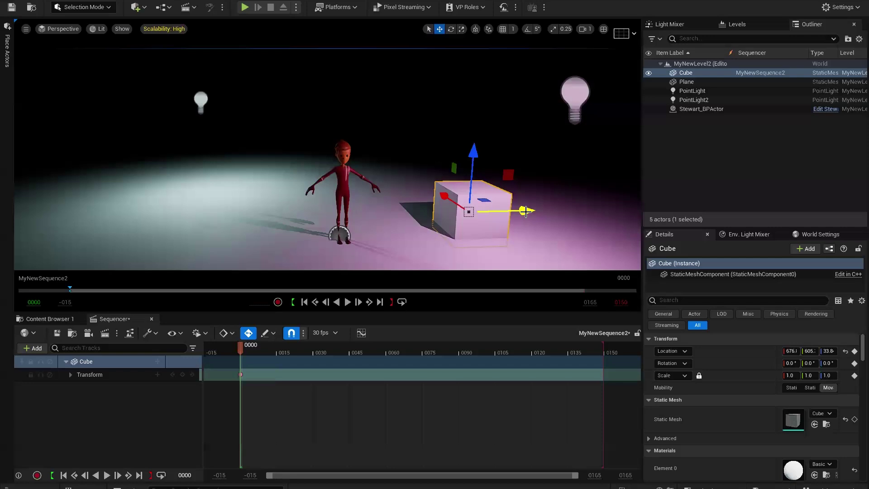
# Key the cube's transform at frame 33, moved outward and up to about Y 741, Z 134.
pyautogui.click(320, 352)
pyautogui.moveTo(543, 214); pyautogui.dragTo(611, 203)
pyautogui.moveTo(544, 145); pyautogui.dragTo(544, 106)
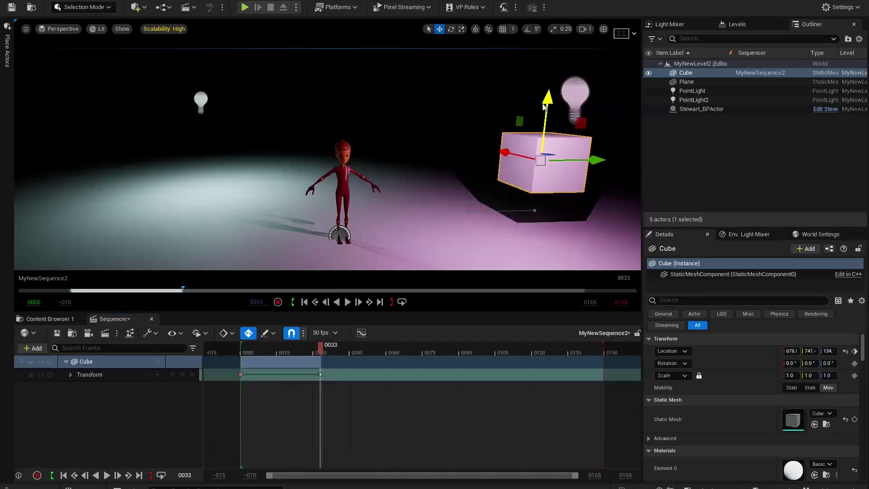
# Key the cube's transform at frame 58, raised toward the character at about X 701, Y 574, Z 211.
pyautogui.click(382, 352)
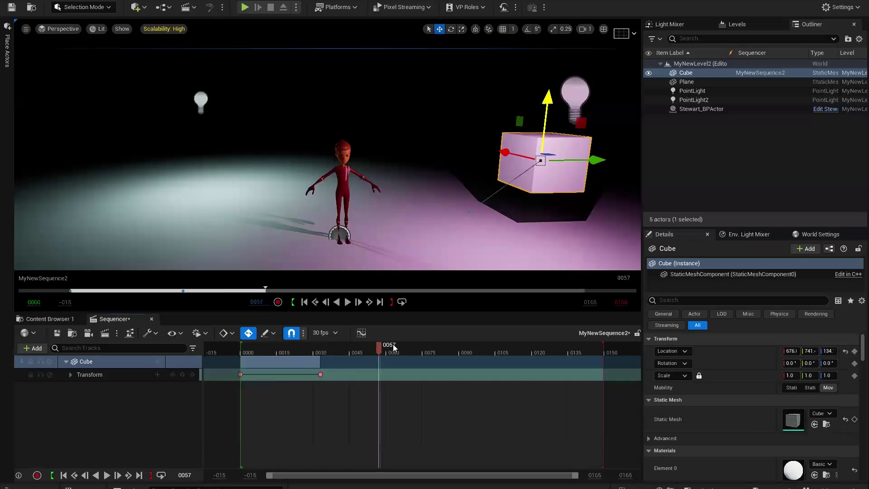
pyautogui.moveTo(540, 161); pyautogui.dragTo(455, 129)
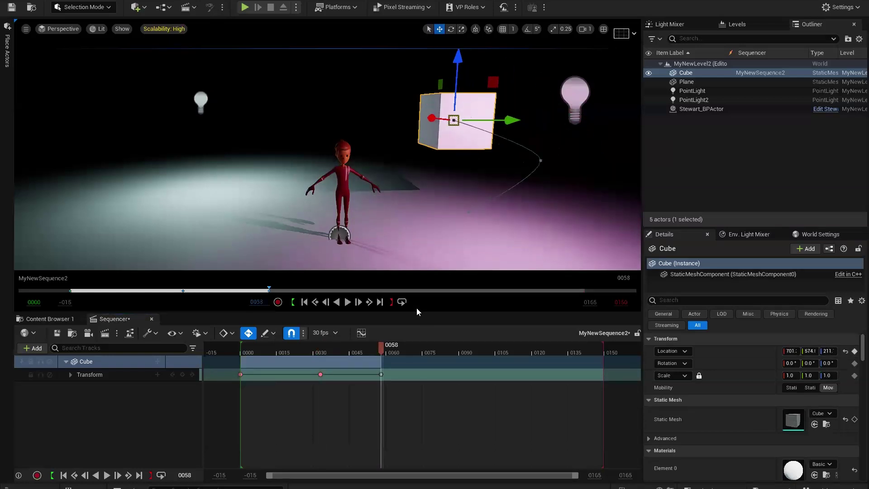
pyautogui.moveTo(379, 345)
pyautogui.mouseDown()
pyautogui.moveTo(241, 345)
pyautogui.moveTo(384, 342)
pyautogui.mouseUp()
pyautogui.press('Left')
pyautogui.scroll(1, 454, 211)
pyautogui.scroll(-2, 252, 101)
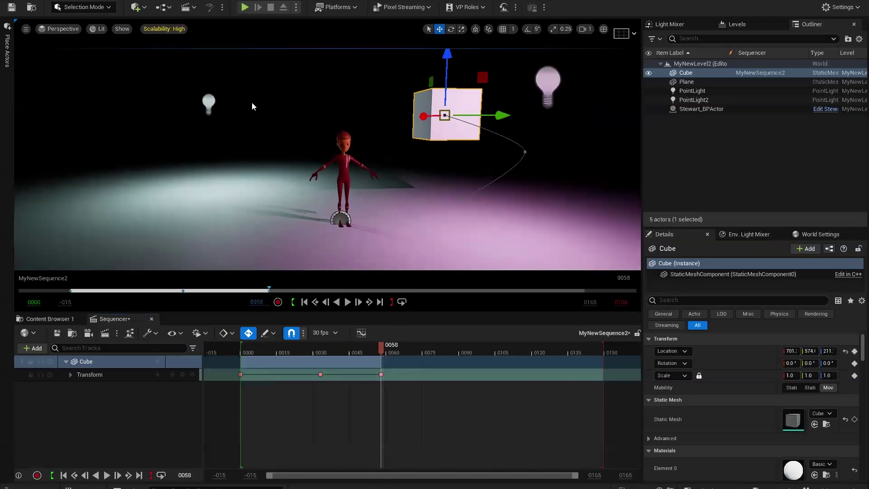
# Add the cyan point light to the sequence, try an intensity of about 14.4 cd and undo that change.
pyautogui.click(214, 99)
pyautogui.moveTo(692, 90); pyautogui.dragTo(68, 399)
pyautogui.moveTo(120, 414); pyautogui.dragTo(126, 413)
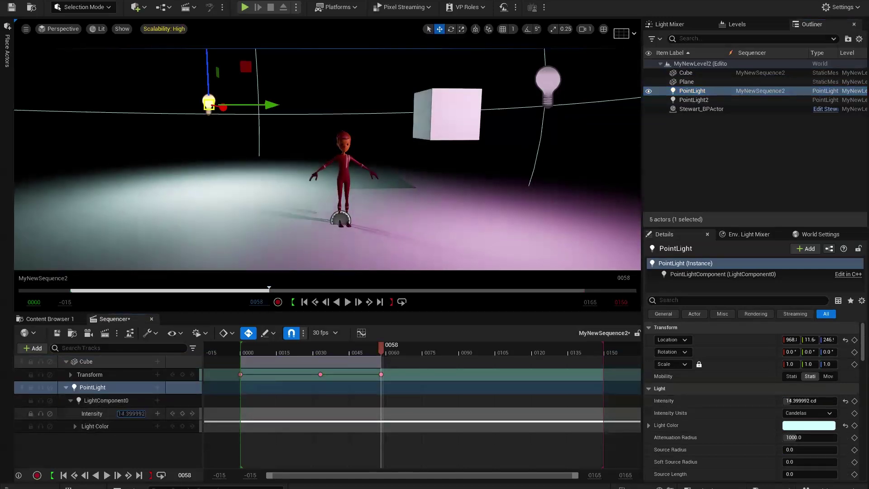
pyautogui.hotkey('ctrl', 'z')
# Key the cyan point light's transform at frame 0 and set its intensity to about 15 cd at frame 58.
pyautogui.moveTo(336, 349); pyautogui.dragTo(382, 349)
pyautogui.press('s')
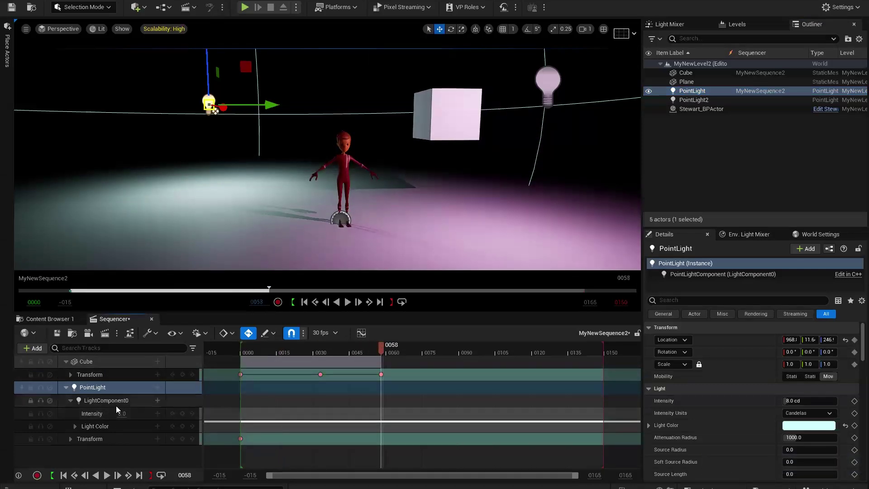
pyautogui.moveTo(120, 413); pyautogui.dragTo(136, 413)
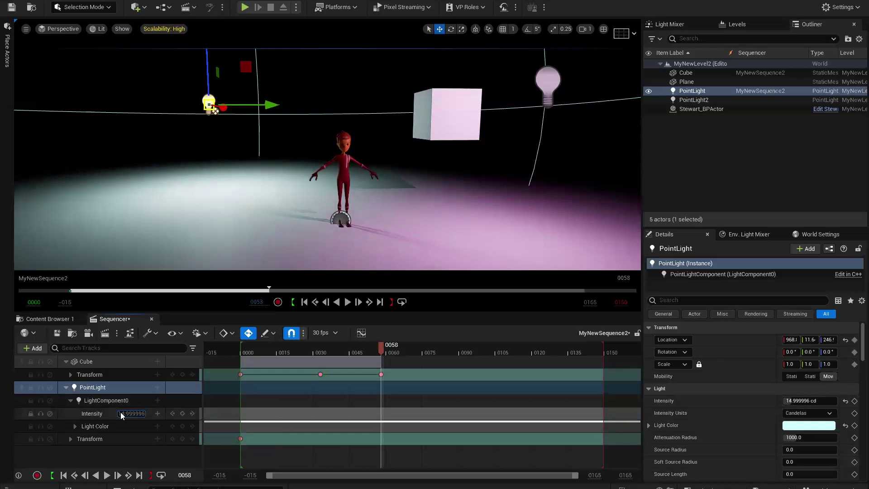
# Set the red channel of the first point light's colour to about 0.058 and key its light colour at frame 58.
pyautogui.click(76, 426)
pyautogui.moveTo(127, 435); pyautogui.dragTo(129, 444)
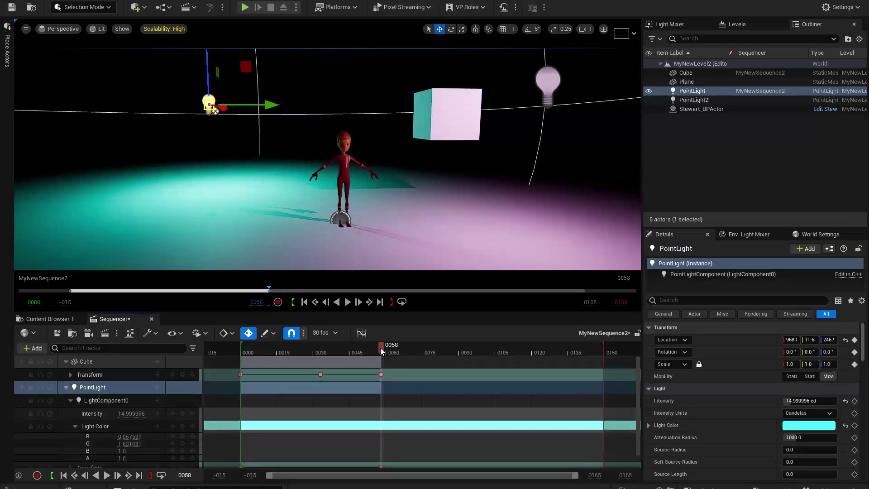
pyautogui.click(183, 426)
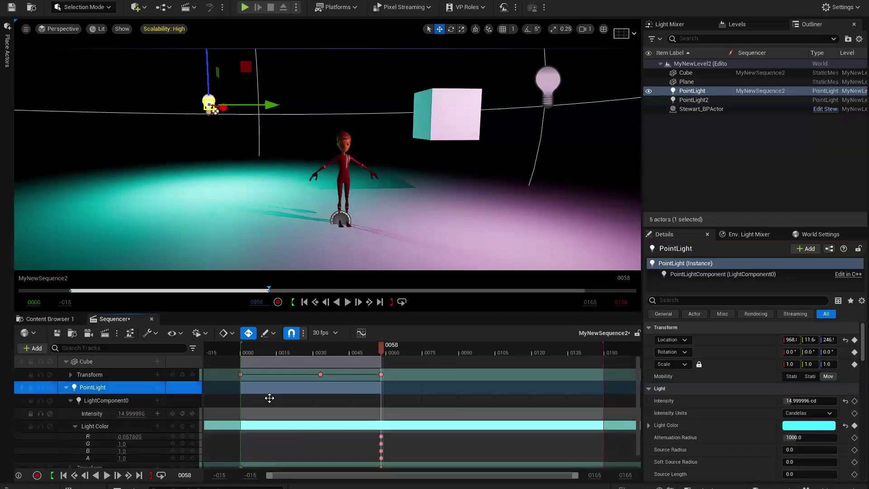
# Key a higher red value at frame 0 for a near-white light colour, scrub the colour change and collapse the PointLight track.
pyautogui.moveTo(380, 345); pyautogui.dragTo(241, 350)
pyautogui.moveTo(139, 435); pyautogui.dragTo(151, 435)
pyautogui.moveTo(352, 345); pyautogui.dragTo(282, 354)
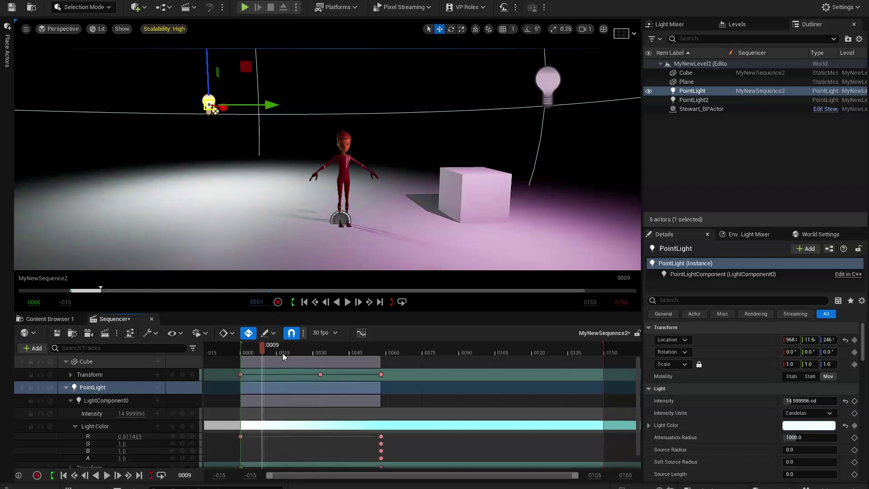
pyautogui.click(67, 386)
# Add the level's Stewart_BPActor to the sequence, plus a second Stewart BPActor from the project assets as a spawnable.
pyautogui.click(345, 180)
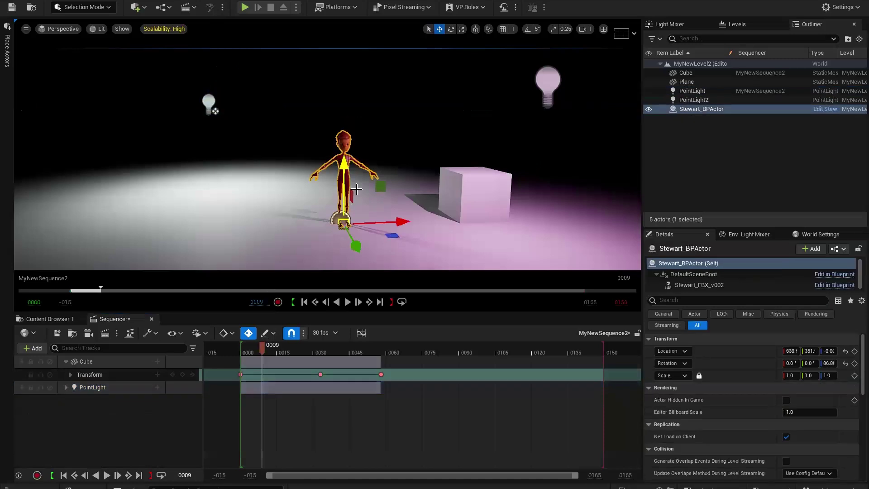
pyautogui.moveTo(718, 109); pyautogui.dragTo(56, 419)
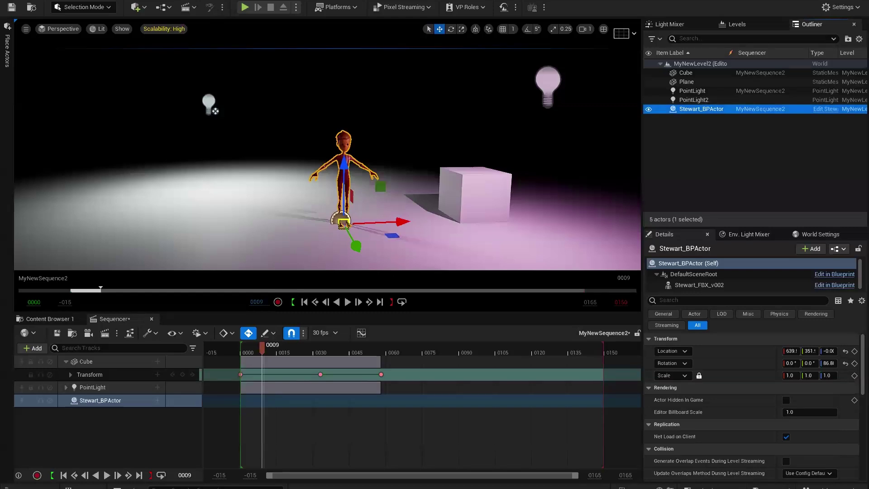
pyautogui.moveTo(101, 406); pyautogui.dragTo(90, 420)
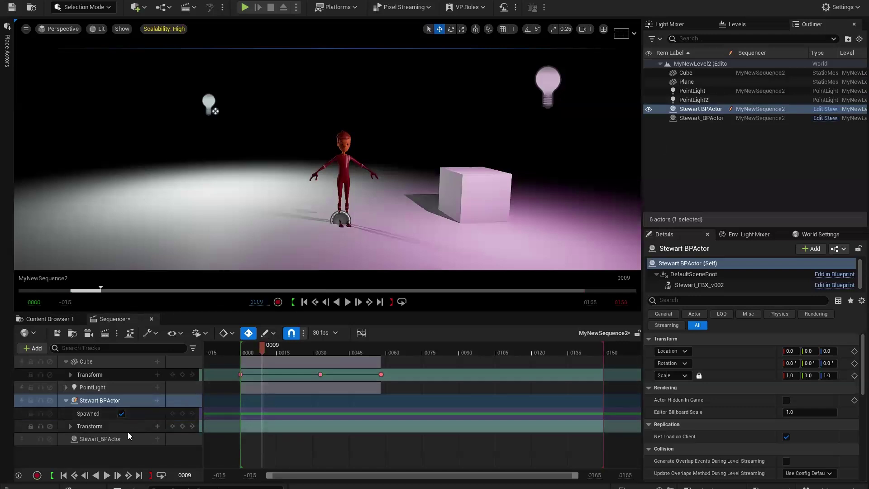
# Move the spawnable Stewart BPActor beside the original character, to about X 688, Y 155.
pyautogui.keyDown('ctrl'); pyautogui.click(97, 439); pyautogui.keyUp('ctrl')
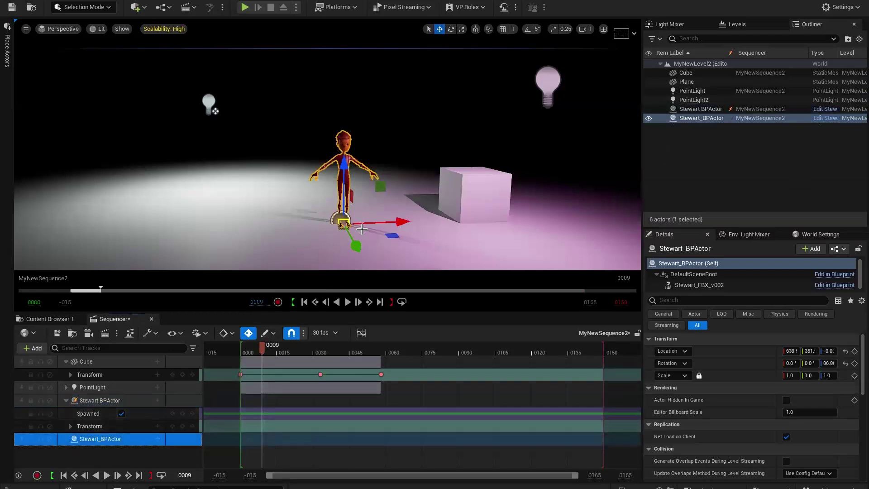
pyautogui.click(124, 400)
pyautogui.scroll(-7, 499, 179)
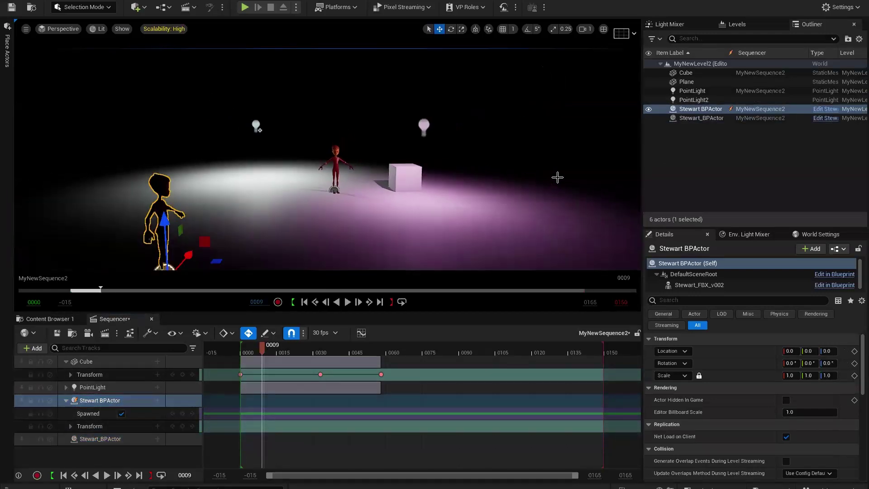
pyautogui.moveTo(222, 221); pyautogui.dragTo(354, 185)
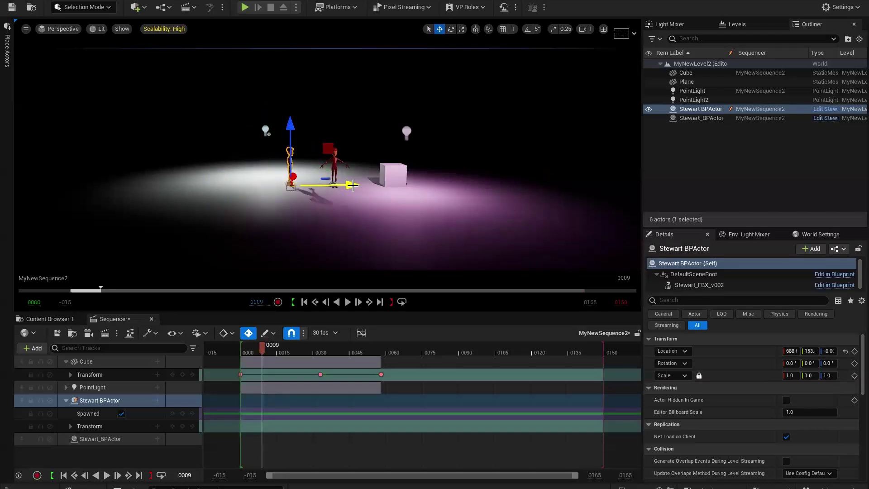
pyautogui.scroll(5, 160, 181)
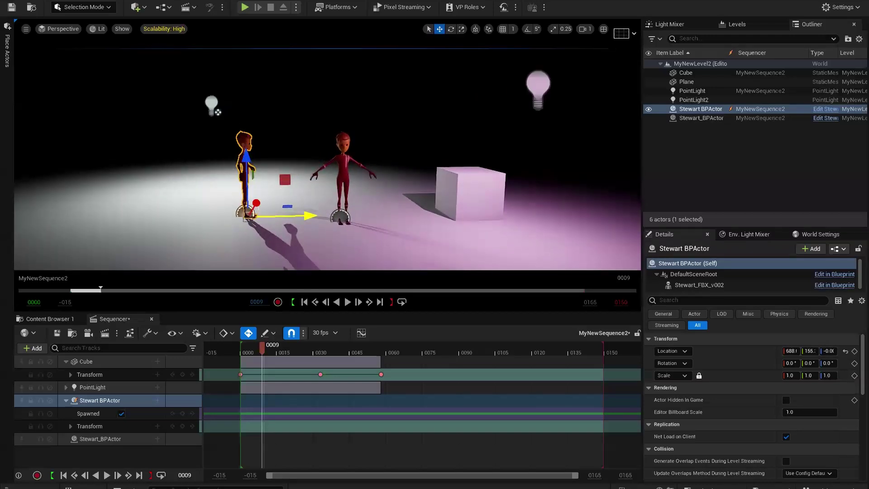
# Rotate the spawnable character about its vertical axis to face forward like the original, and select the original Stewart_BPActor track.
pyautogui.click(257, 209)
pyautogui.click(250, 210)
pyautogui.press('e')
pyautogui.moveTo(278, 231); pyautogui.dragTo(229, 226)
pyautogui.scroll(4, 314, 191)
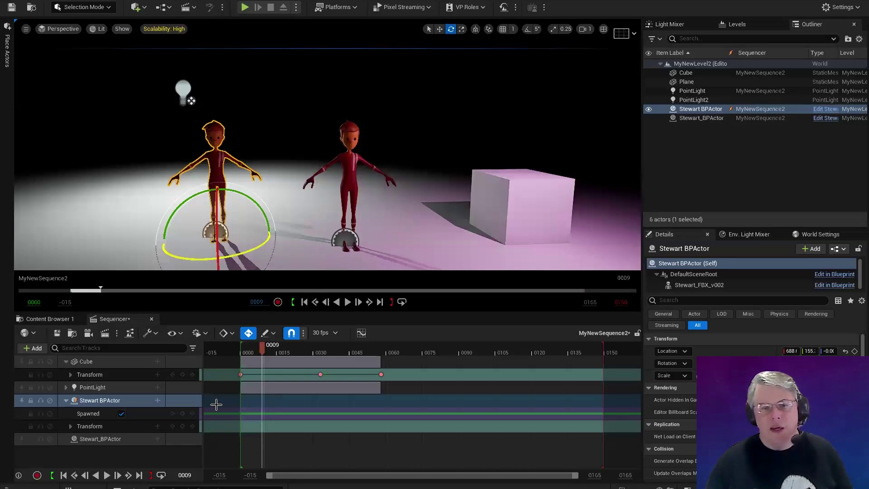
pyautogui.click(135, 439)
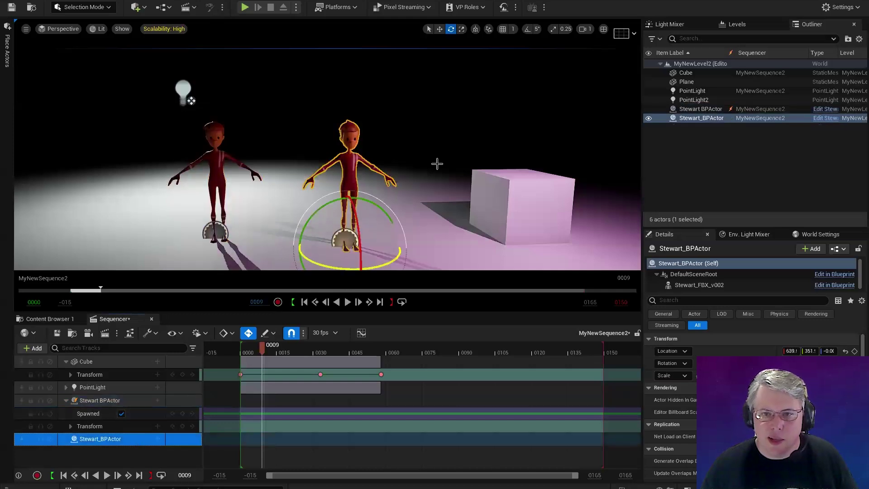
pyautogui.scroll(5, 389, 180)
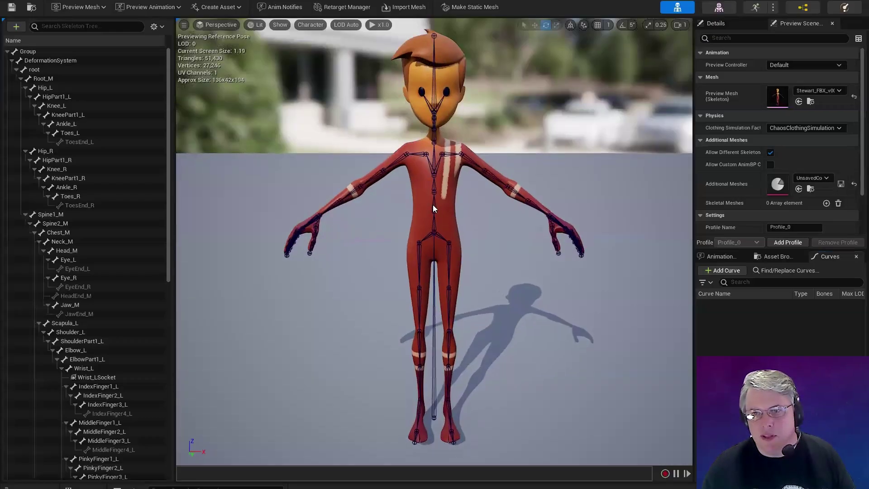
# In the character's skeleton editor, select the Shoulder_L bone and rotate it to lower the left arm.
pyautogui.scroll(5, 434, 245)
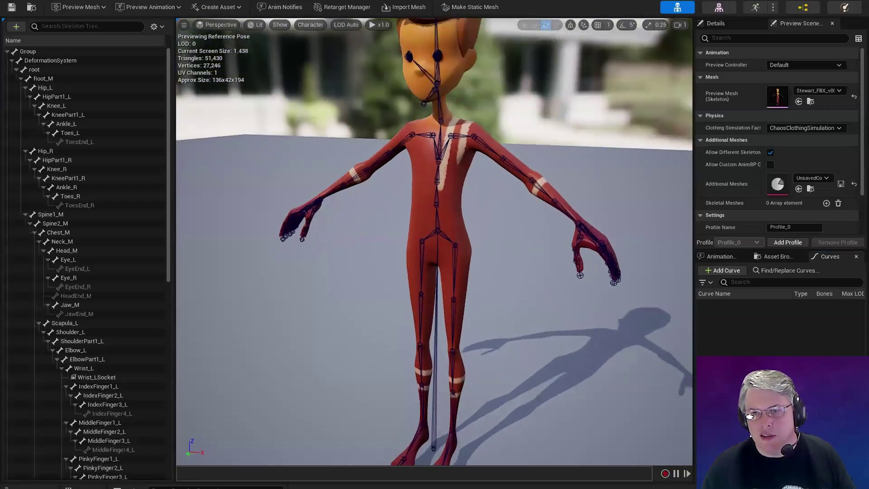
pyautogui.click(481, 156)
pyautogui.moveTo(516, 124); pyautogui.dragTo(509, 158)
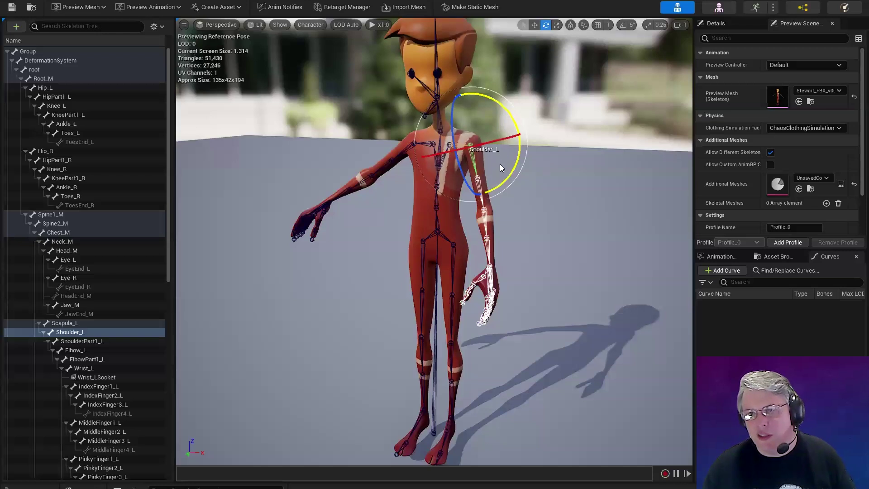
pyautogui.moveTo(512, 170); pyautogui.dragTo(531, 206)
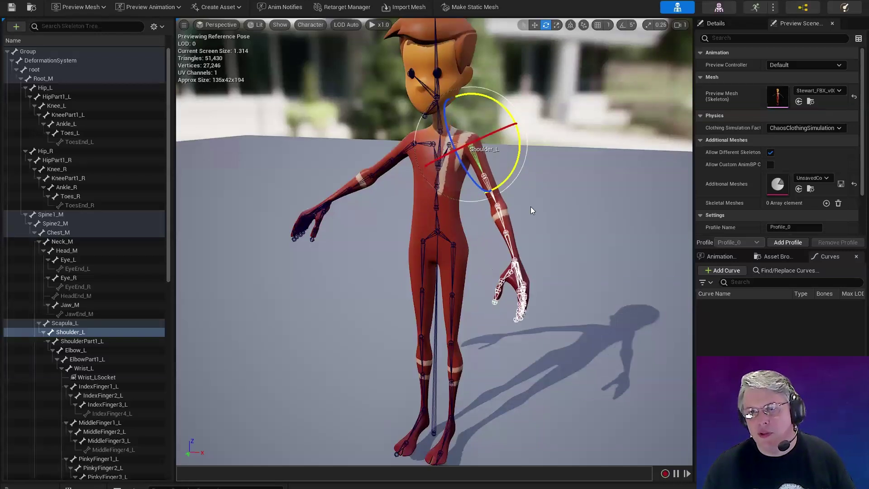
# Rotate the Elbow_L bone to bend the left forearm, and twist the Shoulder_L bone inward.
pyautogui.click(498, 211)
pyautogui.moveTo(495, 232); pyautogui.dragTo(465, 144)
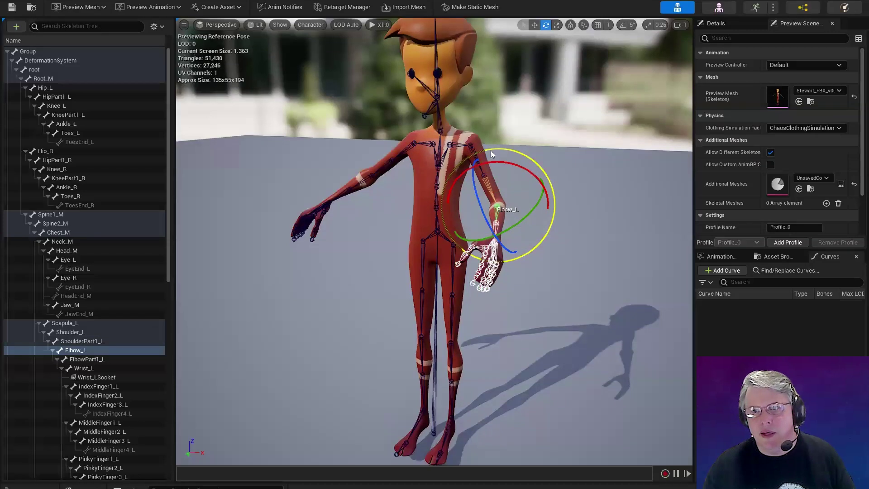
pyautogui.press('w')
pyautogui.click(491, 153)
pyautogui.press('e')
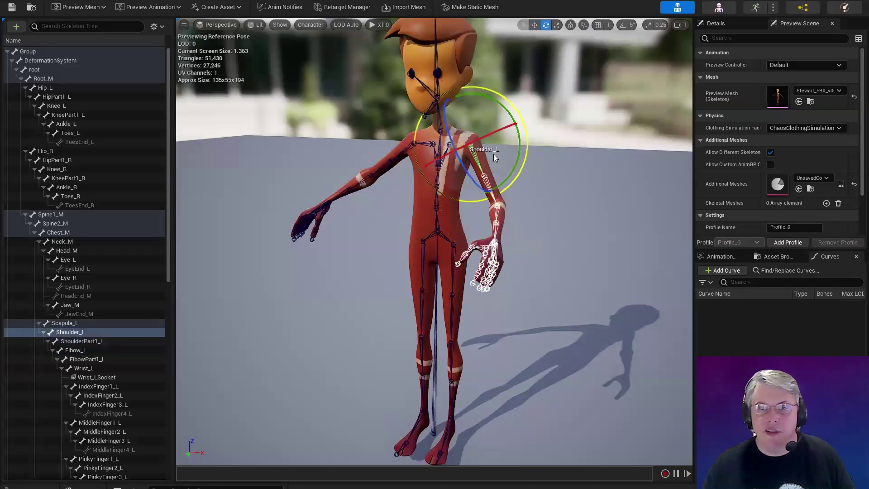
pyautogui.moveTo(483, 140); pyautogui.dragTo(457, 143)
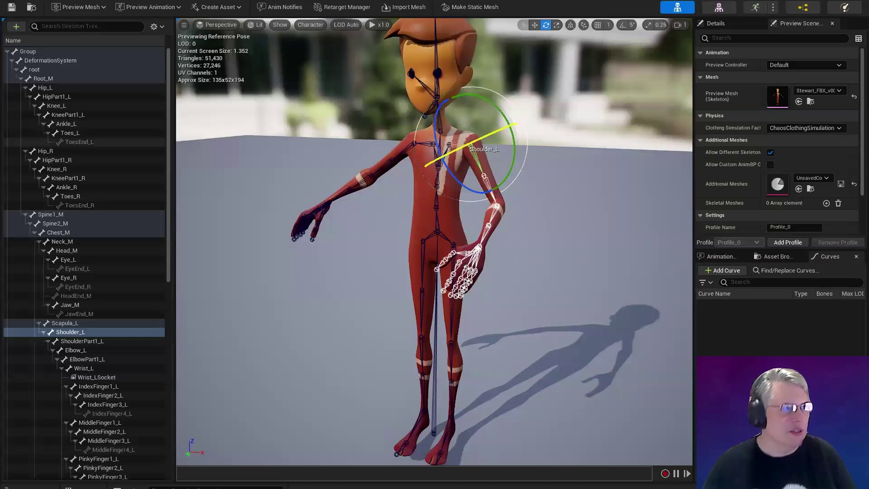
# Switch to the SK_StewartSW_CRv002 control rig editor and try rotating the left upper-arm control upArm_jnt_ctrl_FK_l in the preview.
pyautogui.click(89, 1)
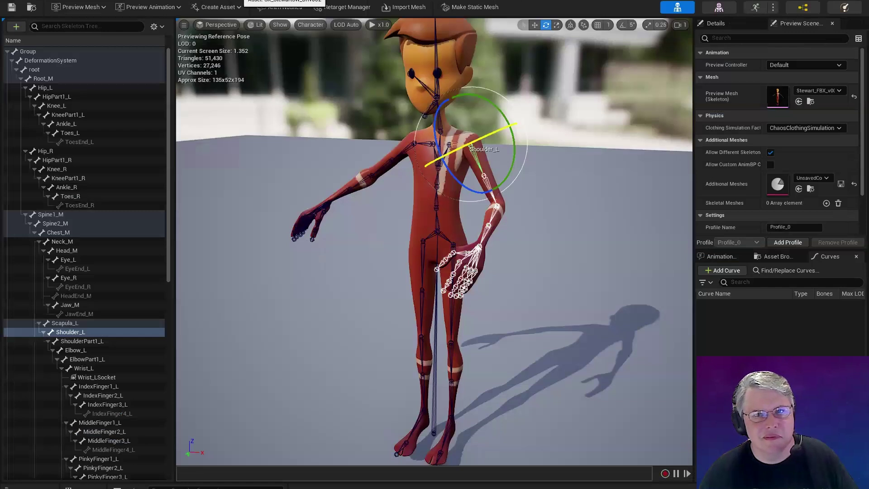
pyautogui.scroll(5, 193, 152)
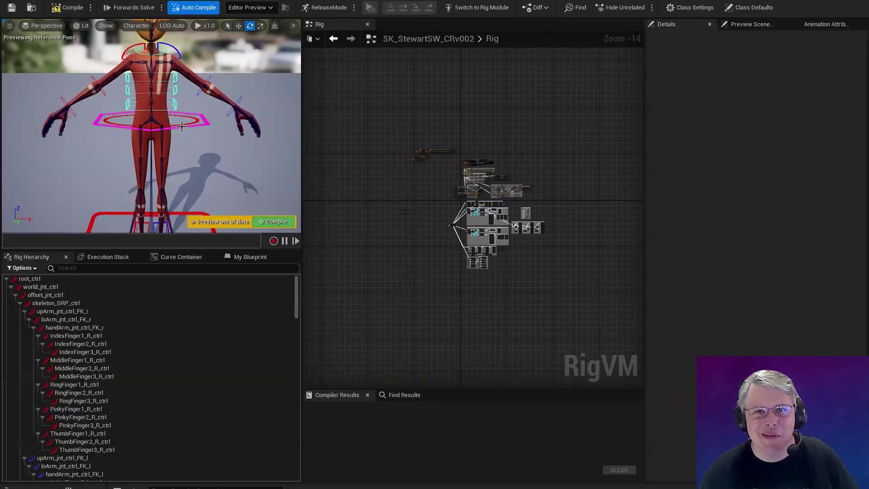
pyautogui.click(177, 60)
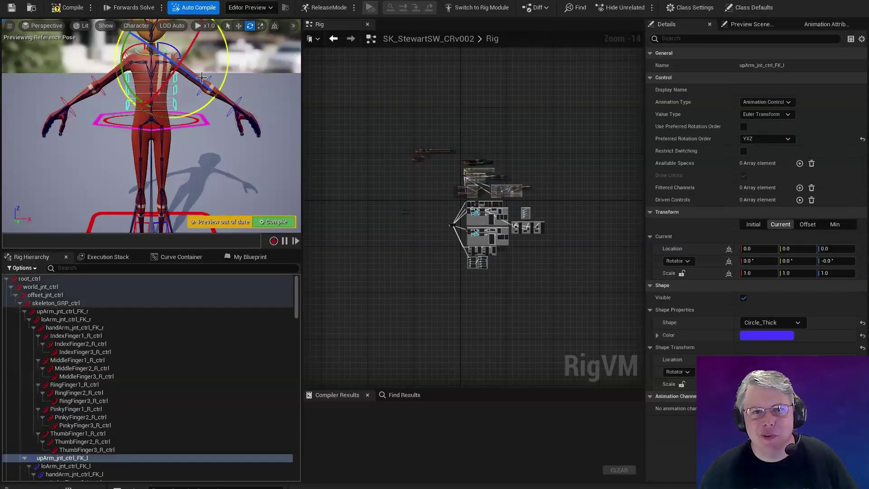
pyautogui.moveTo(131, 86); pyautogui.dragTo(190, 129)
pyautogui.moveTo(144, 93)
pyautogui.mouseDown()
pyautogui.moveTo(202, 162)
pyautogui.moveTo(144, 93)
pyautogui.mouseUp()
pyautogui.moveTo(231, 124); pyautogui.dragTo(208, 101)
# Return to the MyNewLevel2 level and add the Stewart_FBX_v002 component under the original Stewart_BPActor track.
pyautogui.click(76, 1)
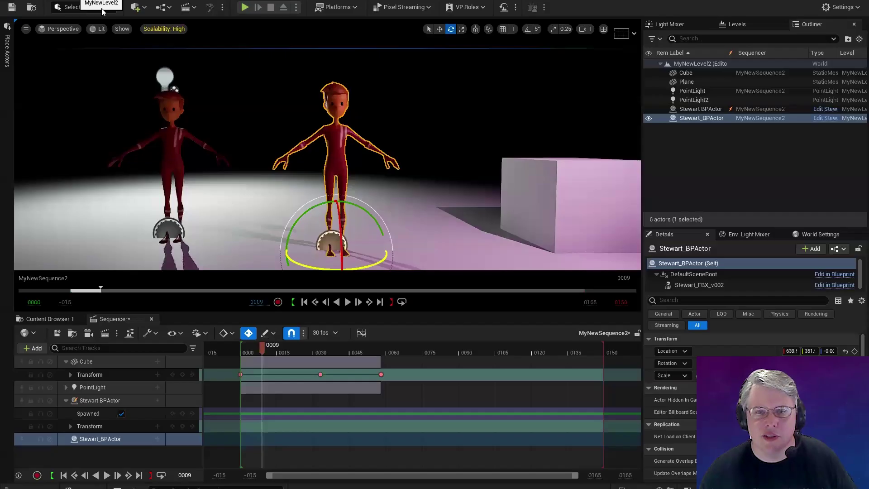
pyautogui.click(158, 437)
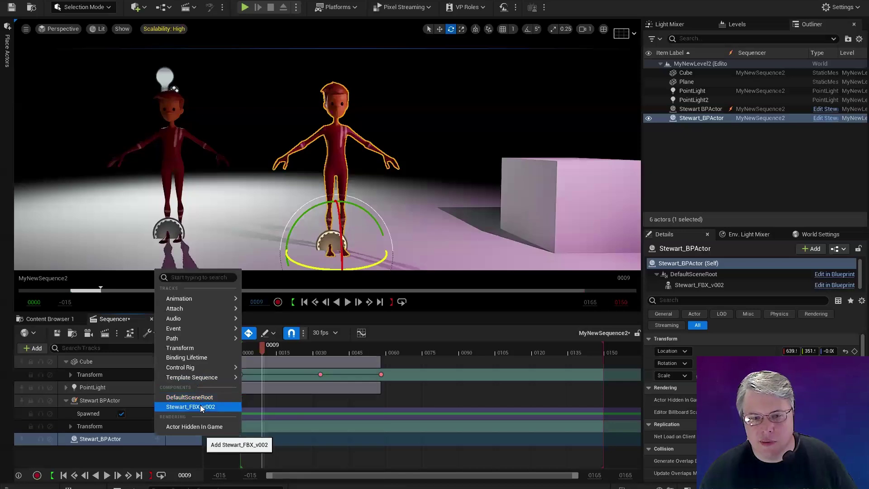
pyautogui.click(187, 407)
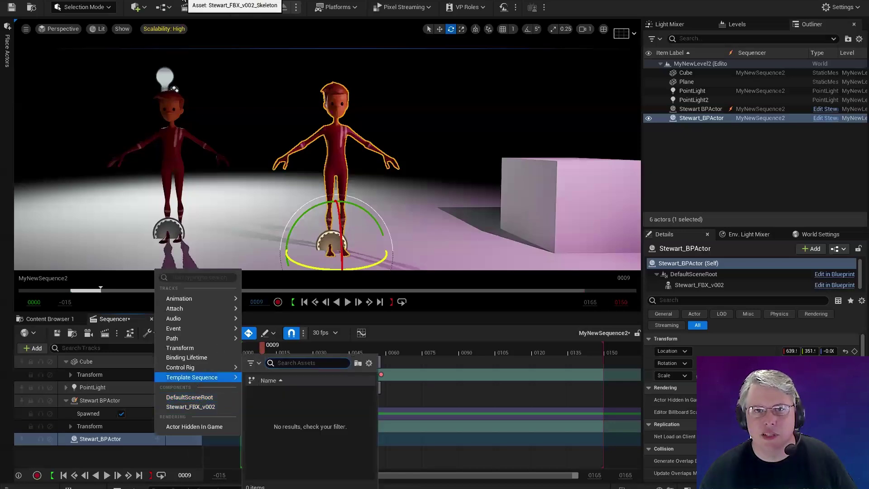
pyautogui.click(200, 407)
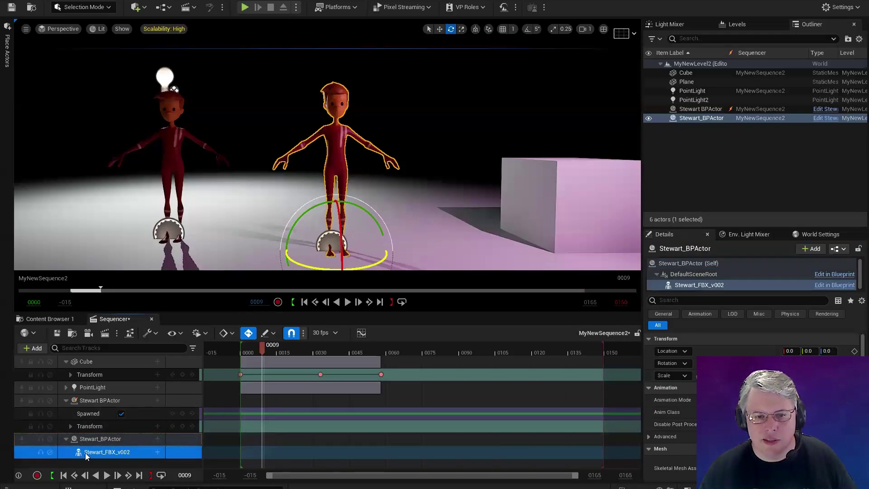
# Add the SK_StewartSW_CRv002 control rig to the Stewart_FBX_v002 component track.
pyautogui.click(157, 451)
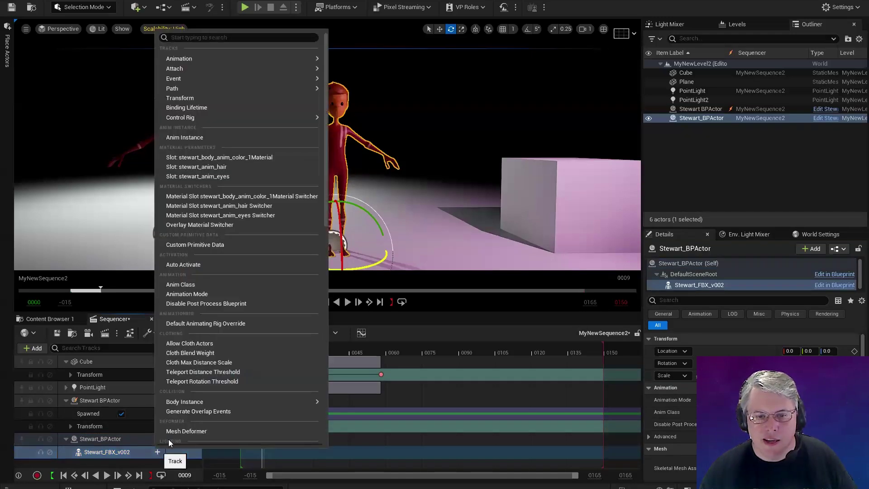
pyautogui.moveTo(235, 120)
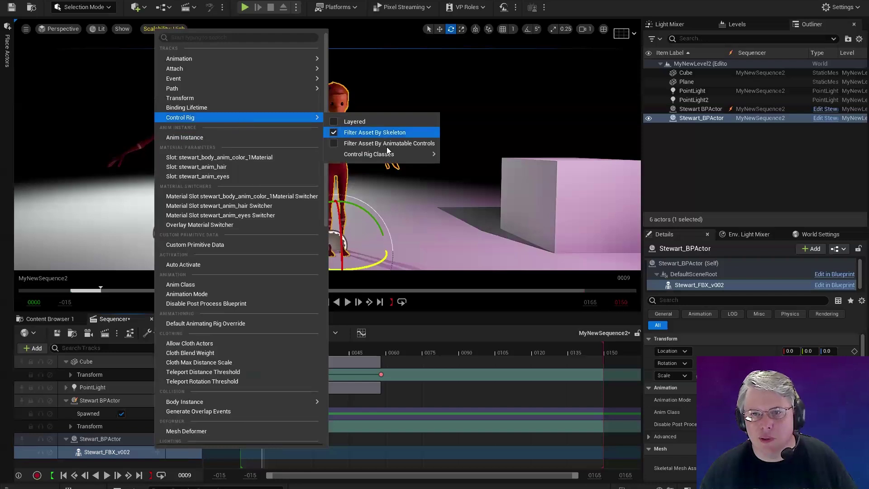
pyautogui.moveTo(389, 154)
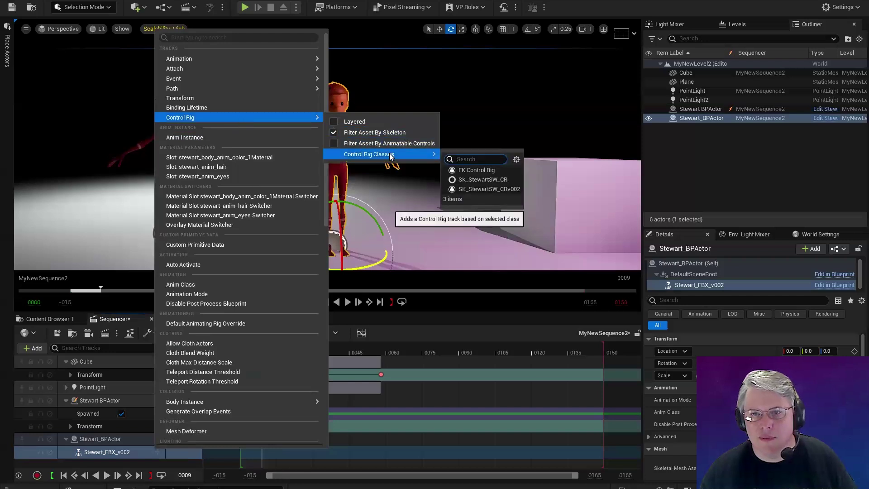
pyautogui.click(467, 188)
# At frame 0, rotate the left upper-arm FK control so the arm hangs down beside the body.
pyautogui.moveTo(325, 159); pyautogui.dragTo(298, 172, button='right')
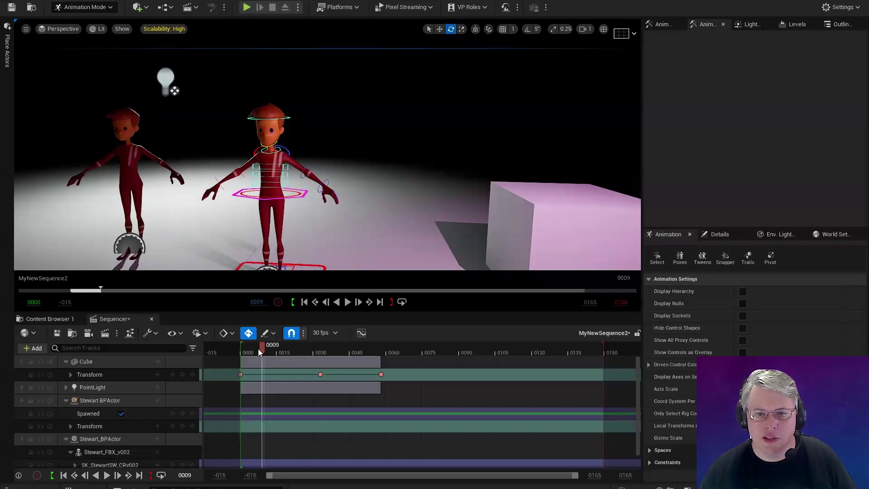
pyautogui.moveTo(258, 349); pyautogui.dragTo(242, 348)
pyautogui.scroll(3, 292, 151)
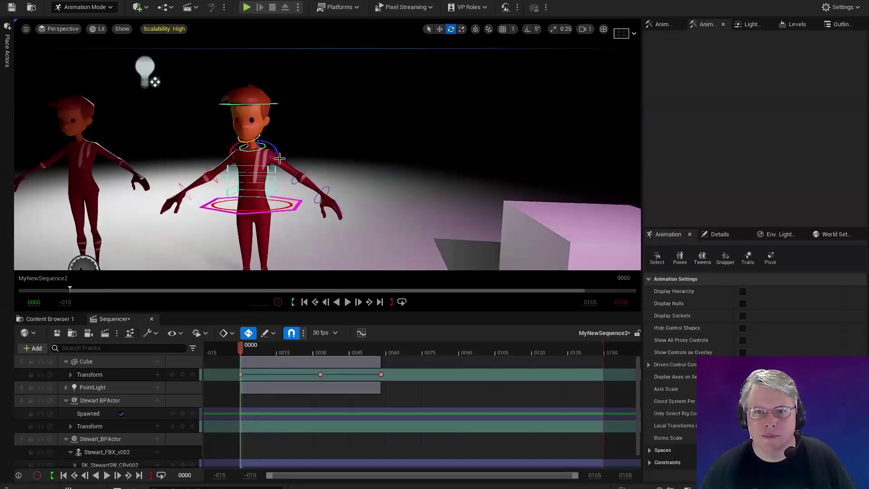
pyautogui.click(298, 148)
pyautogui.moveTo(319, 150); pyautogui.dragTo(247, 160)
# Rotate upArm_jnt_ctrl_FK_r down to about -42.7 in RY and key all of the rig's controls at frame 0.
pyautogui.press('w')
pyautogui.click(280, 150)
pyautogui.press('e')
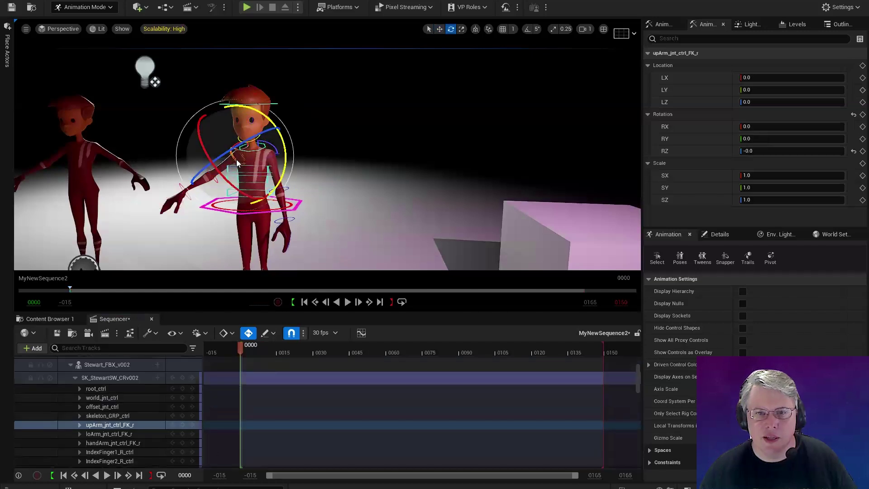
pyautogui.moveTo(285, 149); pyautogui.dragTo(261, 113)
pyautogui.click(183, 378)
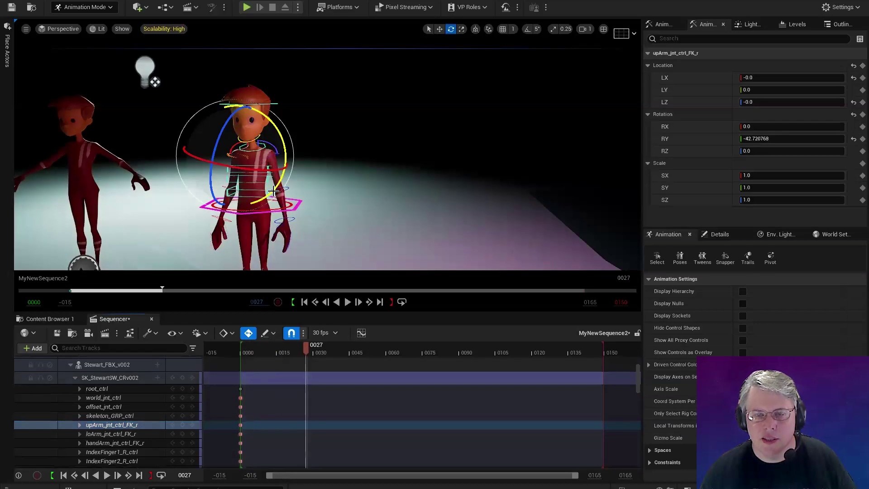
# Lower Root_M_ctrl slightly at frame 27 so the character's hips drop.
pyautogui.keyDown('alt'); pyautogui.moveTo(317, 187); pyautogui.dragTo(292, 196); pyautogui.keyUp('alt')
pyautogui.press('w')
pyautogui.click(259, 216)
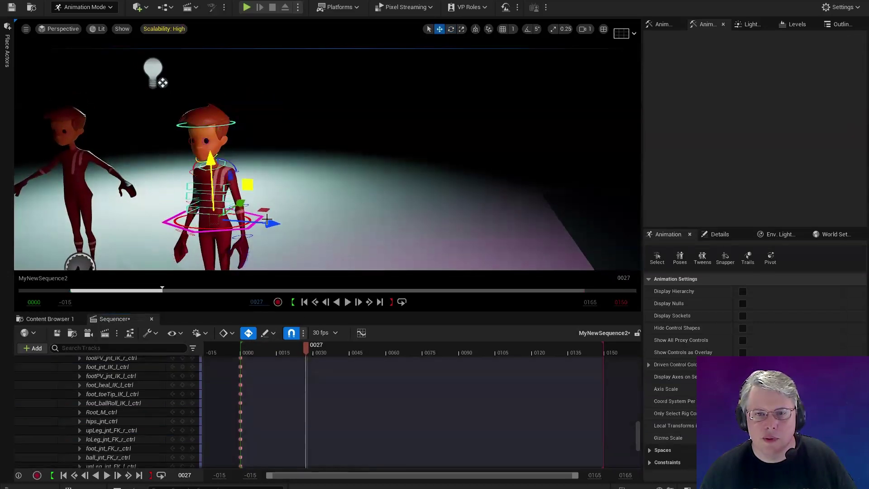
pyautogui.click(258, 219)
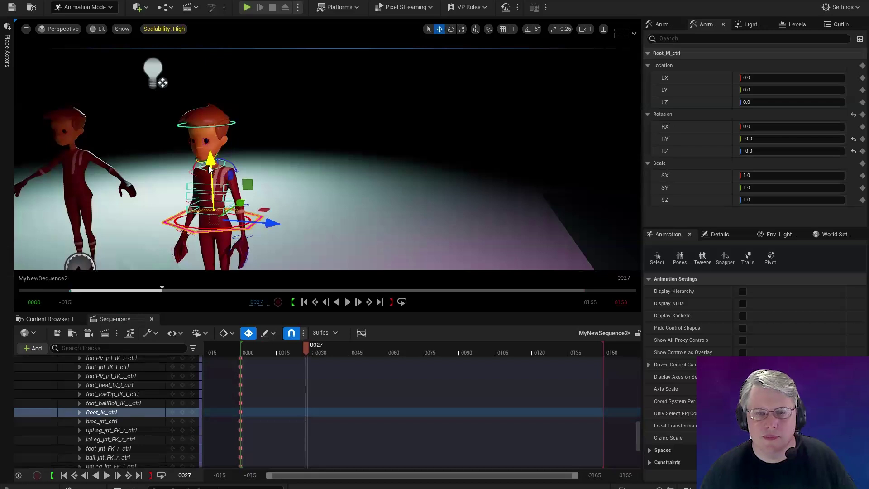
pyautogui.moveTo(209, 168); pyautogui.dragTo(210, 173)
# Rotate spine2_FK_ctrl and spine3_FK_ctrl together to about -12.7 in RX at frame 27.
pyautogui.press('s')
pyautogui.moveTo(407, 158); pyautogui.dragTo(400, 163, button='right')
pyautogui.moveTo(331, 189)
pyautogui.mouseDown(button='right')
pyautogui.moveTo(330, 199)
pyautogui.moveTo(334, 193)
pyautogui.mouseUp(button='right')
pyautogui.press('w')
pyautogui.press('s')
pyautogui.press('e')
pyautogui.click(293, 168)
pyautogui.click(297, 168)
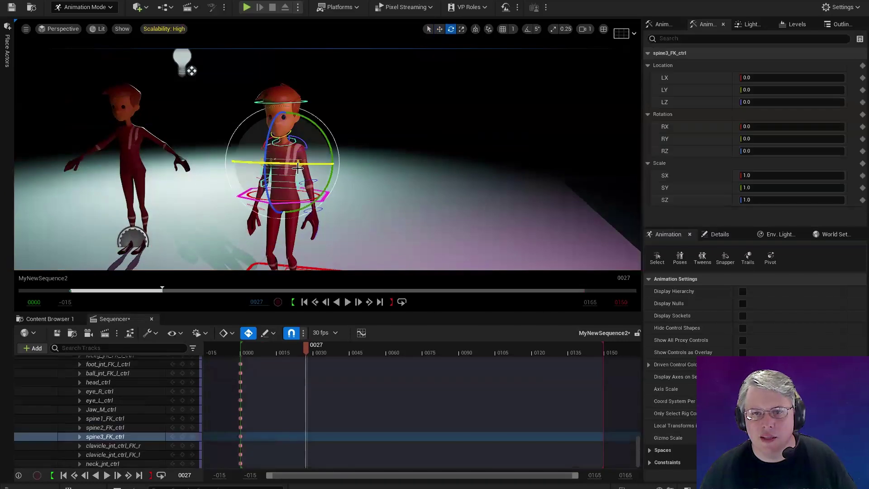
pyautogui.keyDown('ctrl'); pyautogui.click(296, 179); pyautogui.keyUp('ctrl')
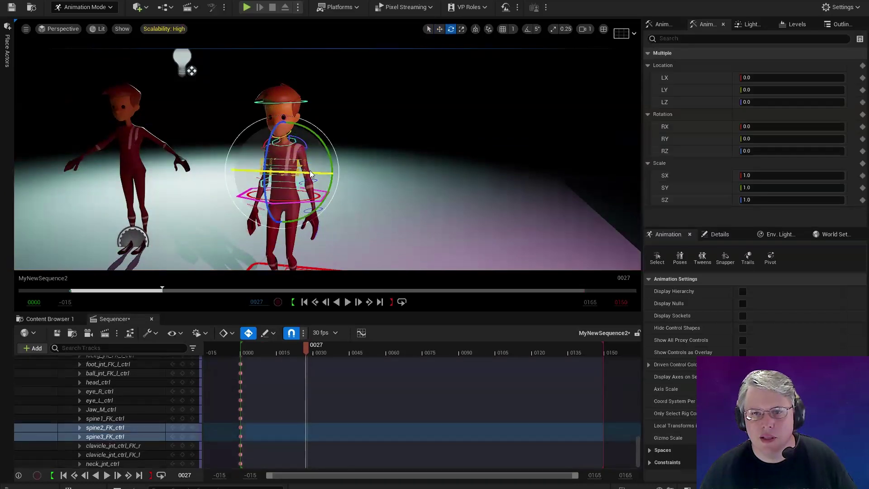
pyautogui.moveTo(311, 172); pyautogui.dragTo(306, 118)
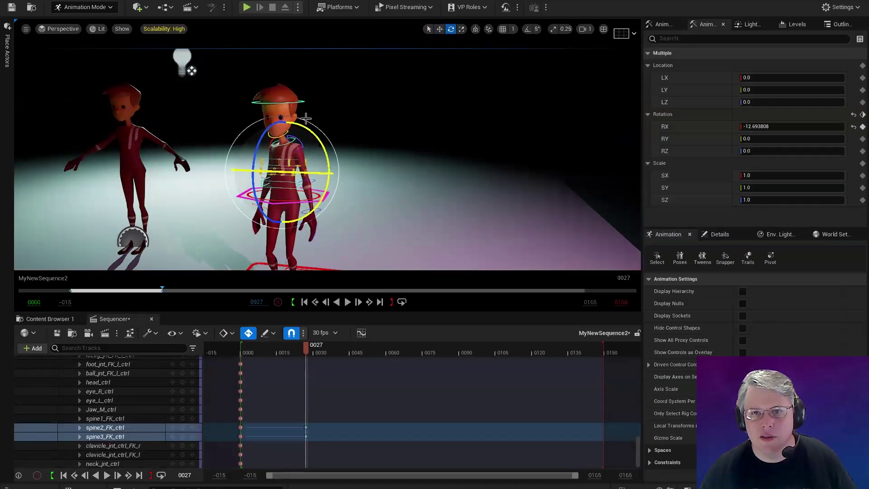
# Rotate head_ctrl at frame 27 to about -32.7 in RX, 8.6 in RY and -4.5 in RZ, and scrub the timeline.
pyautogui.click(305, 101)
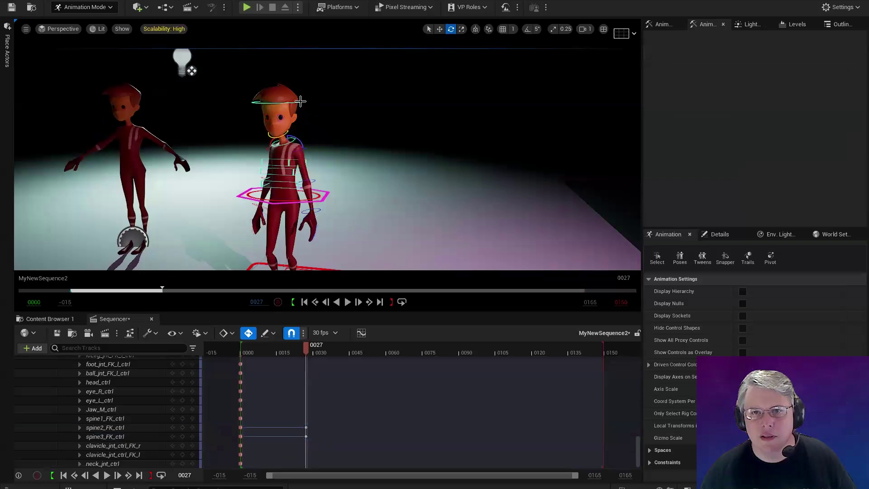
pyautogui.click(300, 102)
pyautogui.moveTo(304, 144); pyautogui.dragTo(282, 150)
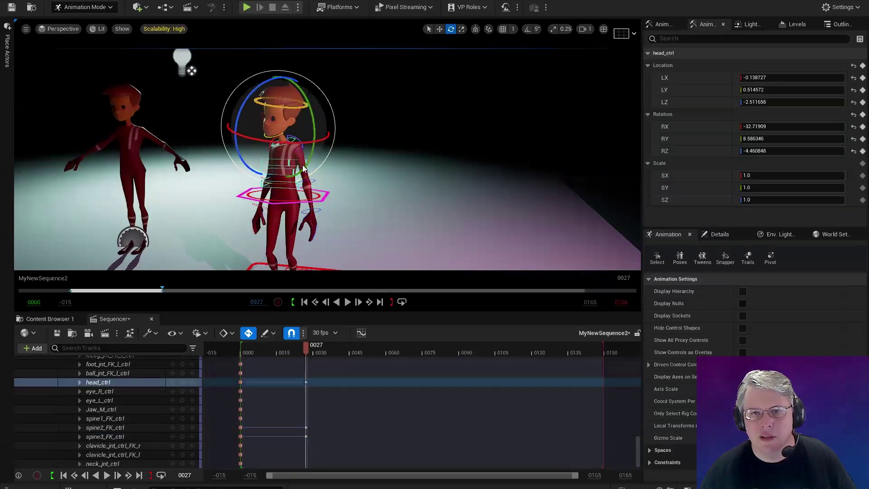
pyautogui.moveTo(304, 352)
pyautogui.mouseDown()
pyautogui.moveTo(243, 352)
pyautogui.moveTo(306, 350)
pyautogui.mouseUp()
# Collapse the SK_StewartSW_CRv002 control rig track under the original Stewart_BPActor and copy it.
pyautogui.scroll(3, 121, 400)
pyautogui.scroll(10, 120, 400)
pyautogui.scroll(10, 122, 399)
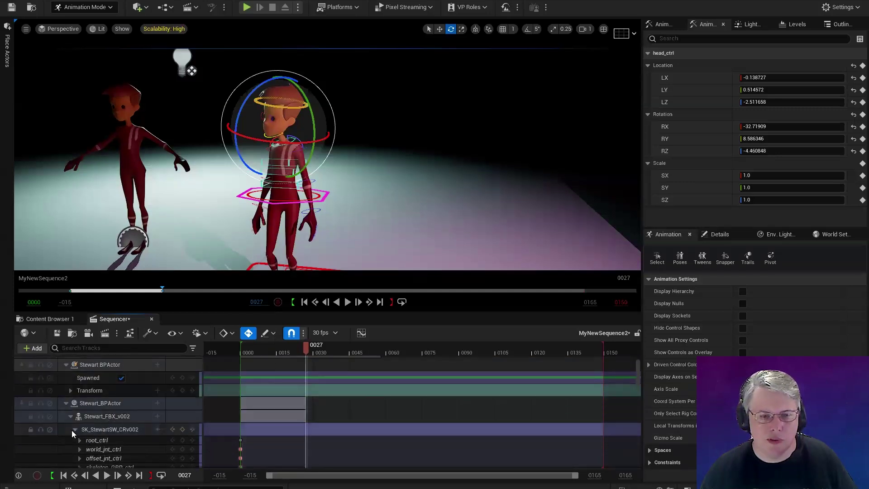
pyautogui.click(75, 430)
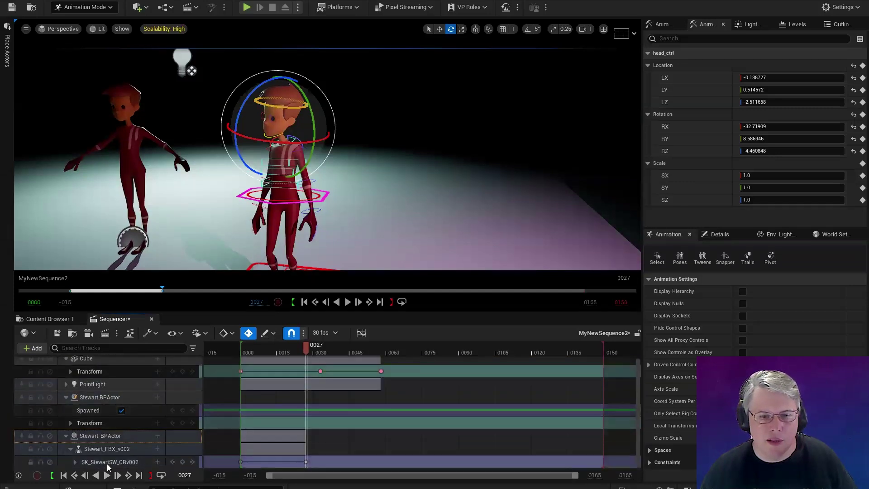
pyautogui.click(109, 462)
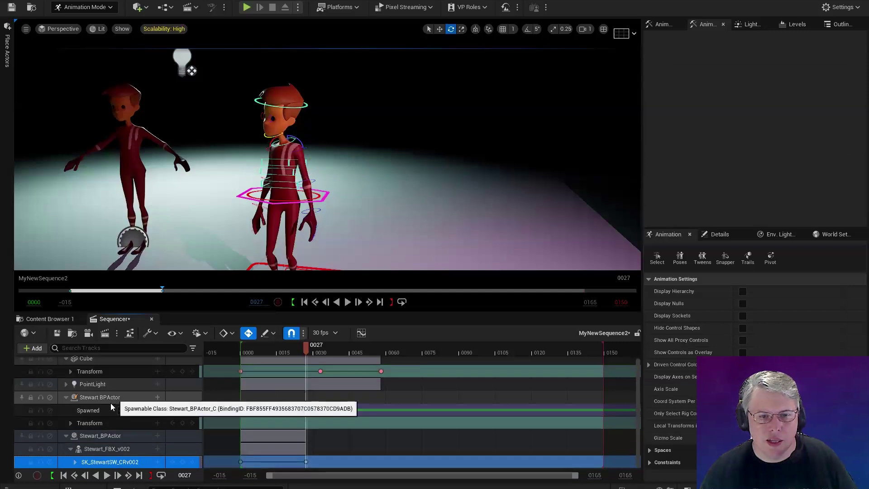
# Add the Stewart_FBX_v002 component under the spawnable Stewart BPActor track.
pyautogui.click(153, 401)
pyautogui.click(157, 398)
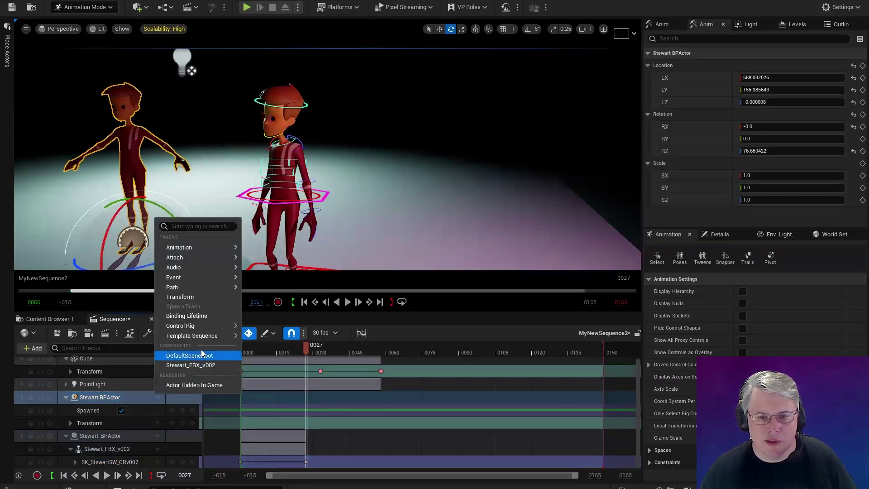
pyautogui.click(195, 355)
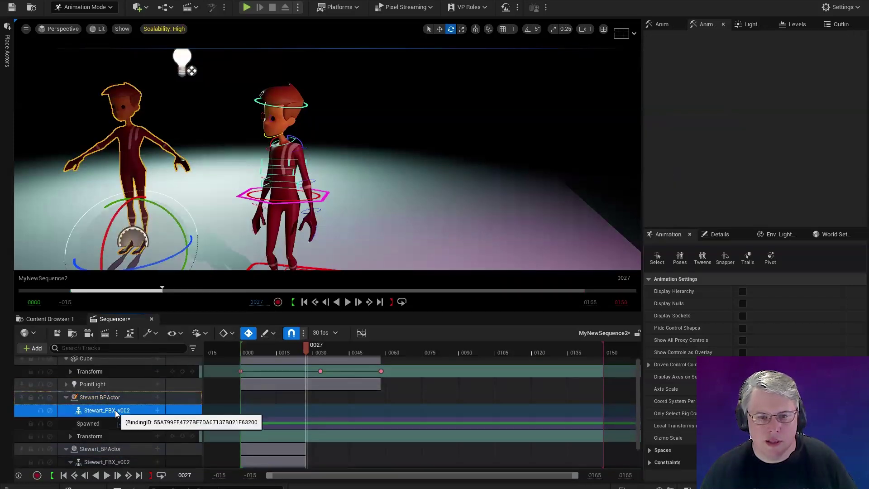
# Paste the copied SK_StewartSW_CRv002 rig track onto the spawnable's Stewart_FBX_v002 component and scrub to check the transferred animation.
pyautogui.click(118, 411)
pyautogui.hotkey('ctrl', 'v')
pyautogui.click(76, 412)
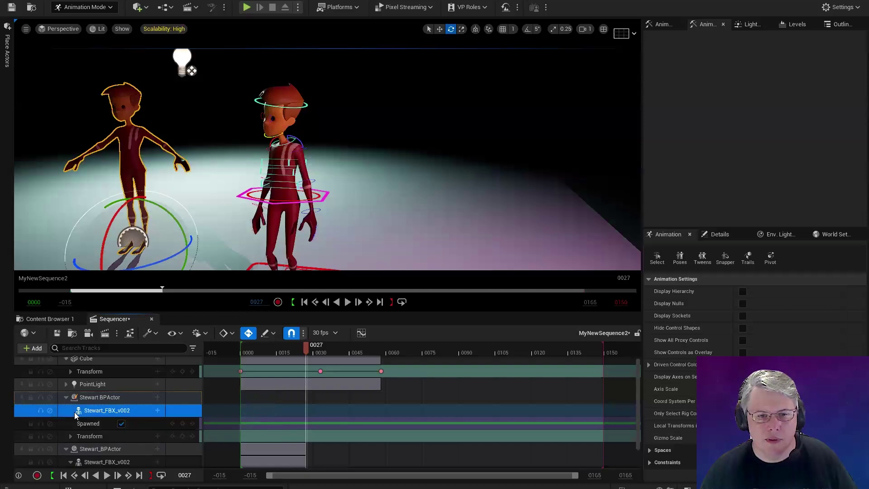
pyautogui.click(89, 412)
pyautogui.hotkey('ctrl', 'v')
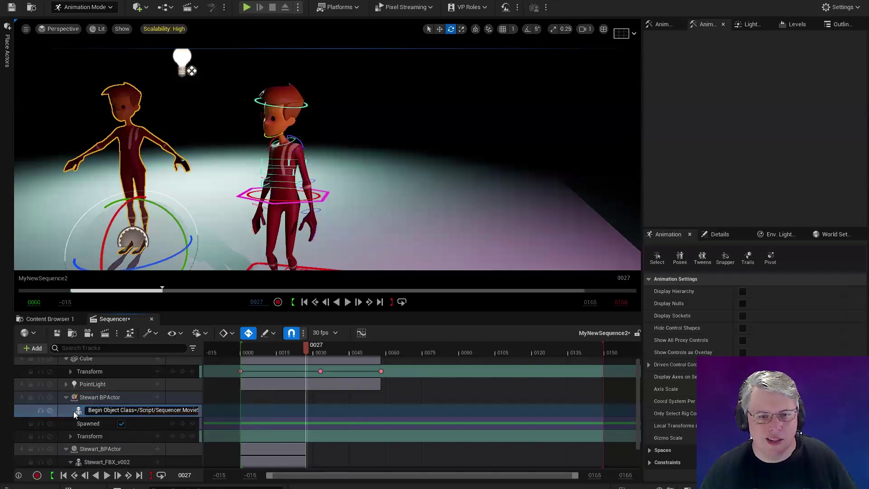
pyautogui.click(77, 413)
pyautogui.hotkey('ctrl', 'v')
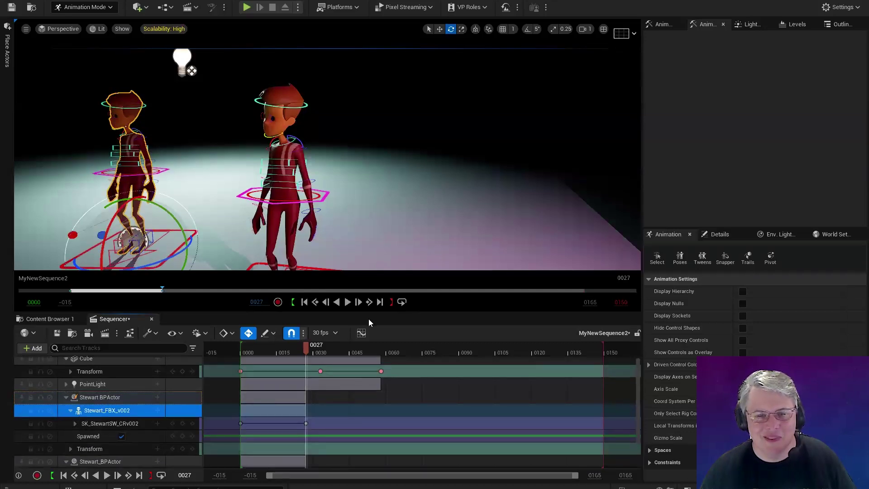
pyautogui.moveTo(310, 350)
pyautogui.mouseDown()
pyautogui.moveTo(240, 352)
pyautogui.moveTo(325, 357)
pyautogui.moveTo(275, 355)
pyautogui.moveTo(312, 346)
pyautogui.mouseUp()
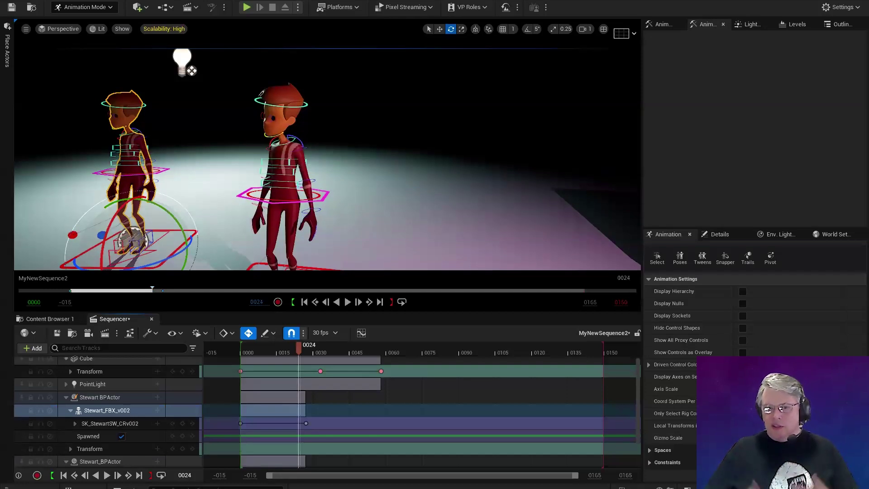
# Save MyNewLevel2 and MyNewSequence2, and open the AnimTesting level with its AnimationTesting sequence.
pyautogui.click(67, 317)
pyautogui.click(61, 409)
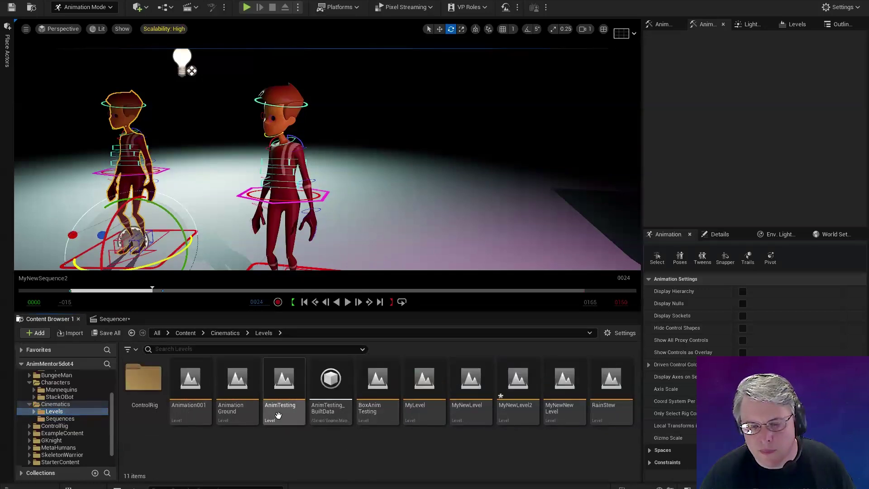
pyautogui.doubleClick(281, 413)
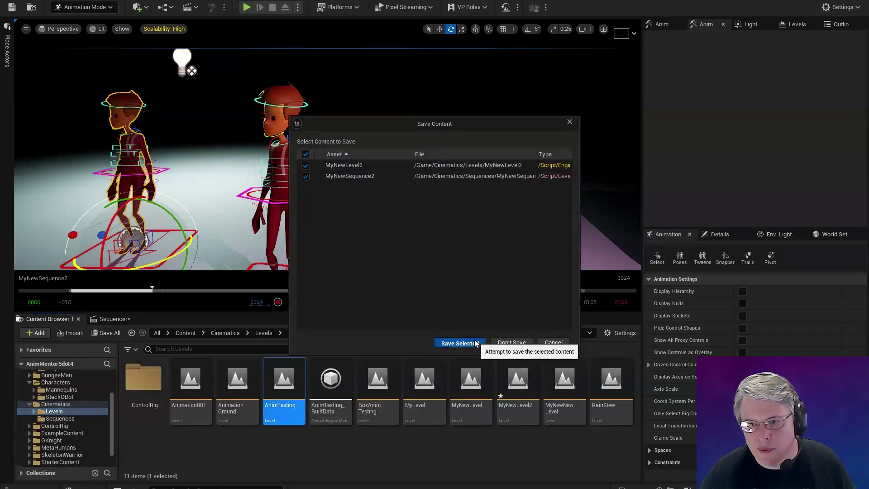
pyautogui.click(481, 343)
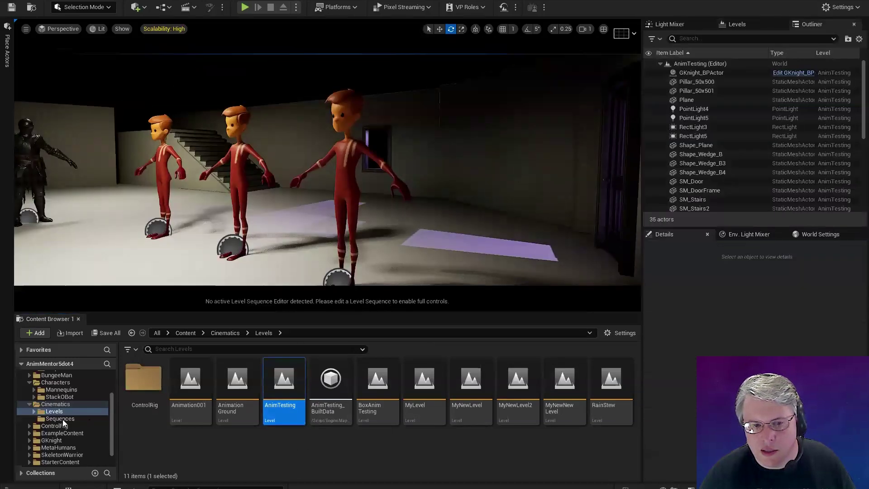
pyautogui.click(58, 419)
pyautogui.doubleClick(235, 403)
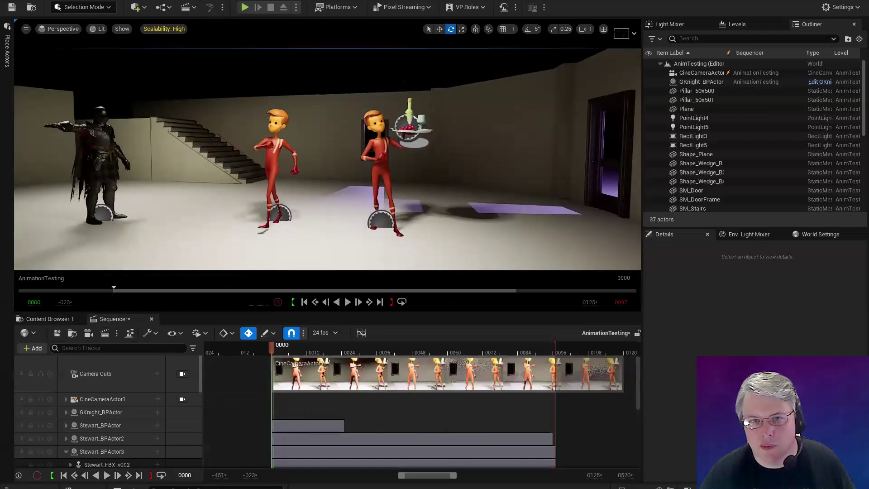
# Add a Visibility track to GKnight_BPActor and switch it off to hide the knight.
pyautogui.click(136, 412)
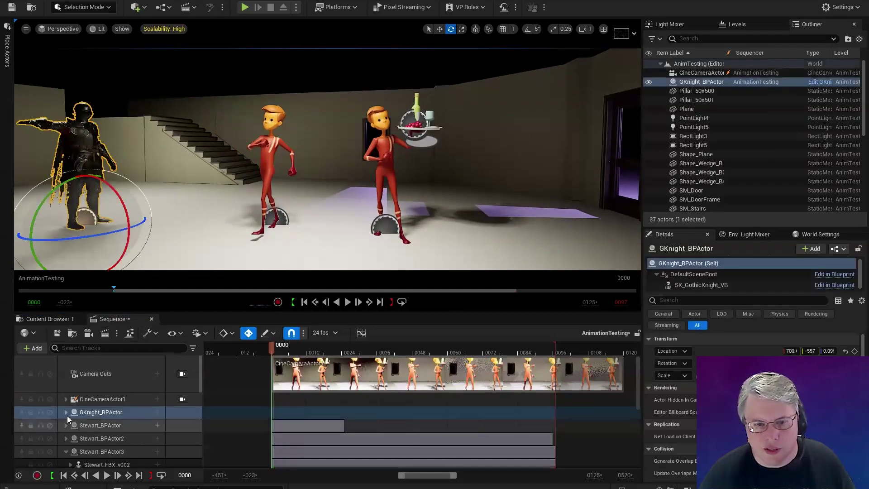
pyautogui.doubleClick(136, 413)
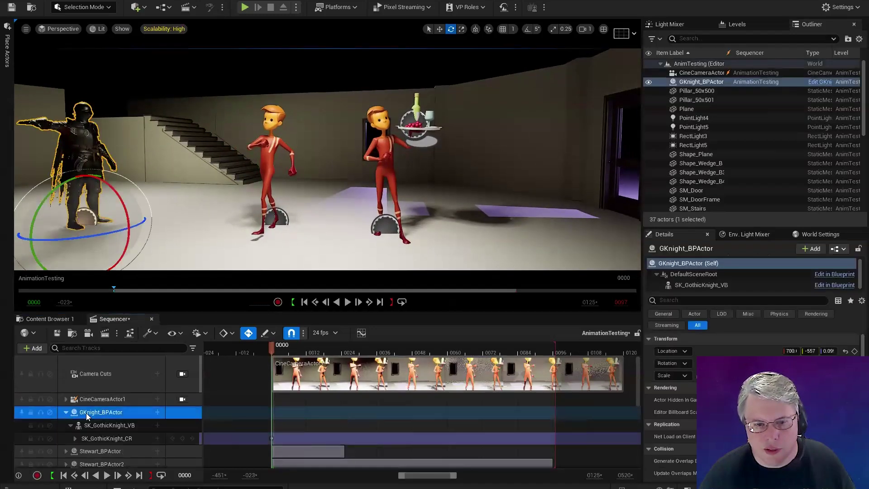
pyautogui.click(157, 411)
pyautogui.click(185, 401)
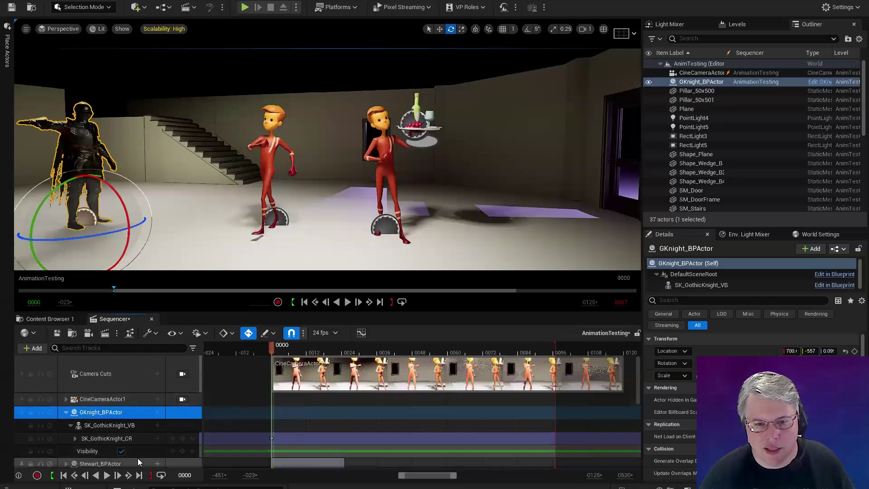
pyautogui.click(121, 451)
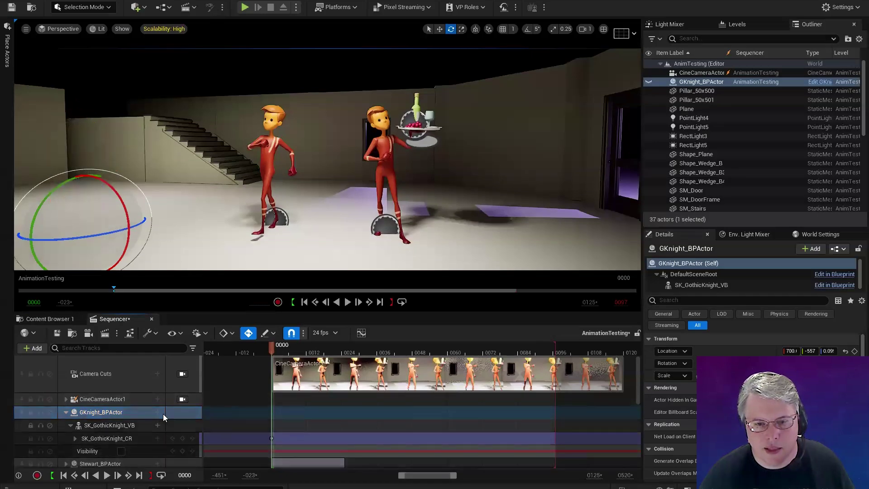
pyautogui.click(67, 412)
pyautogui.scroll(4, 311, 207)
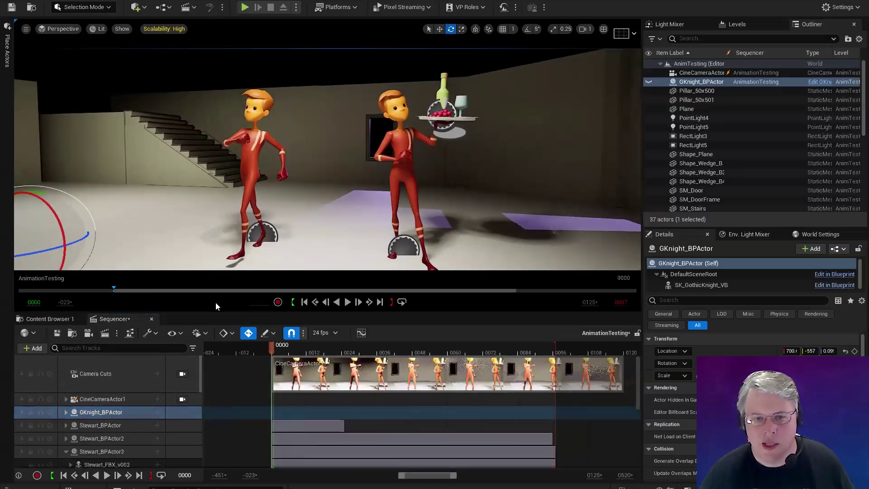
# Play the AnimationTesting sequence from its start to examine the animation of the two Stewart characters.
pyautogui.press('space')
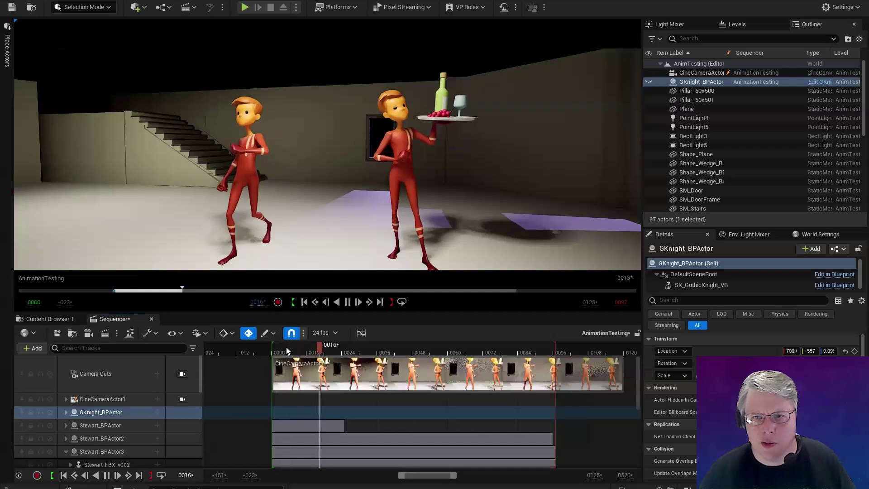
pyautogui.click(273, 351)
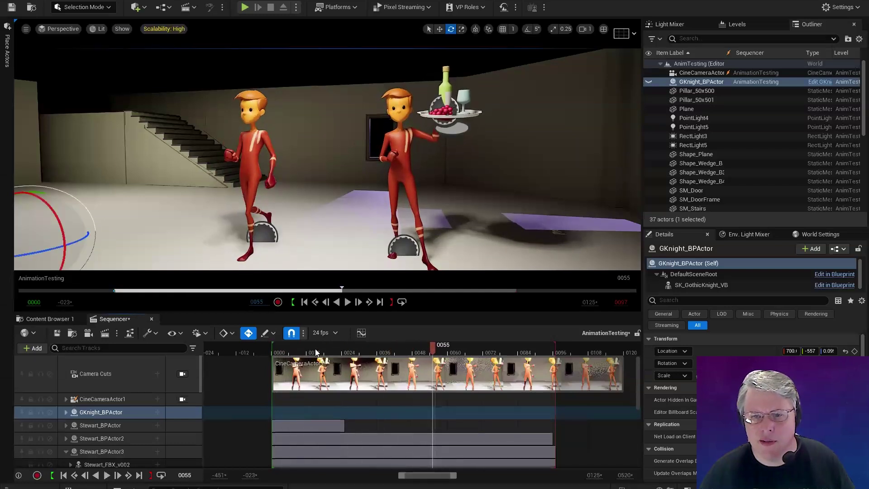
pyautogui.press('space')
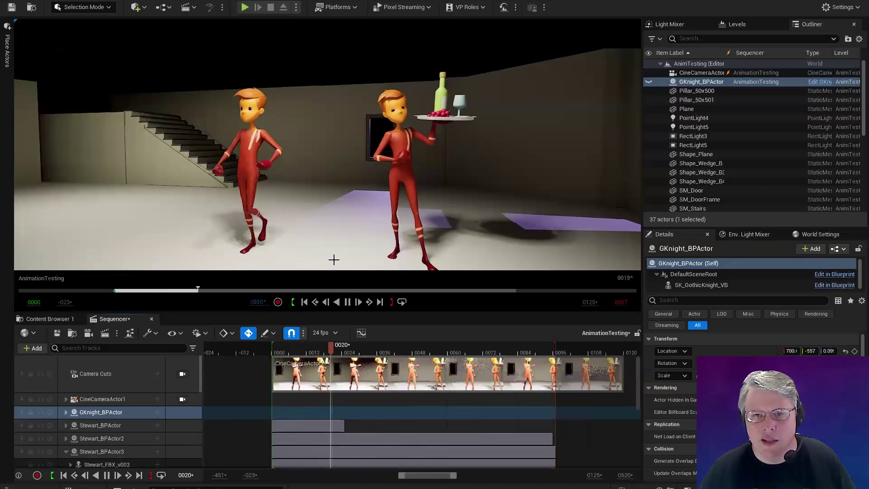
pyautogui.press('space')
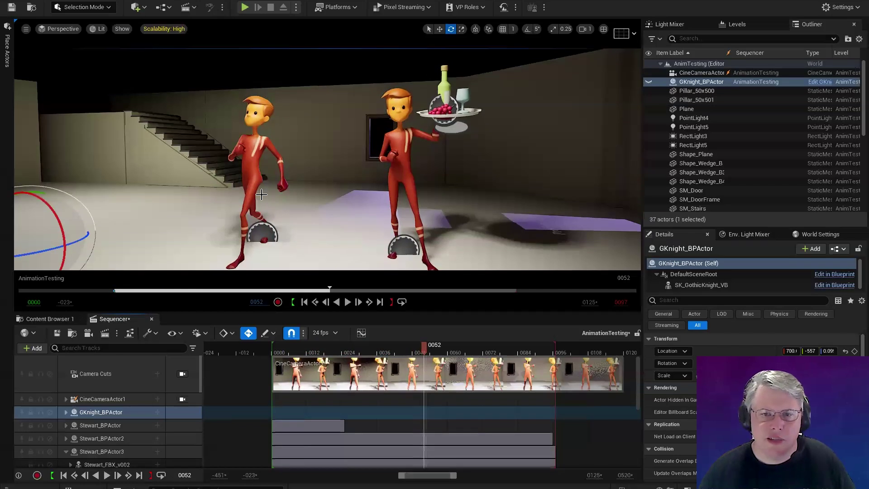
# Switch to Animation mode for the walking Stewart_BPActor and select world_jnt_ctrl in its SK_StewartSW_CR rig.
pyautogui.click(258, 181)
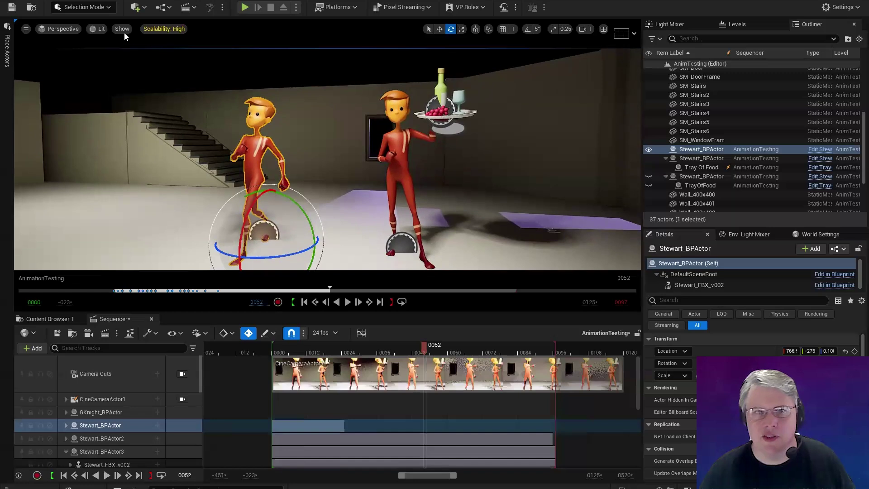
pyautogui.click(105, 8)
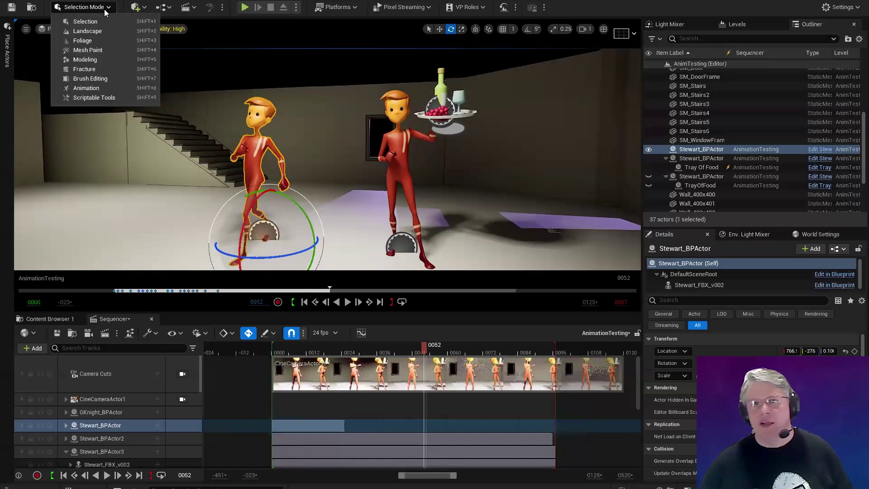
pyautogui.click(85, 87)
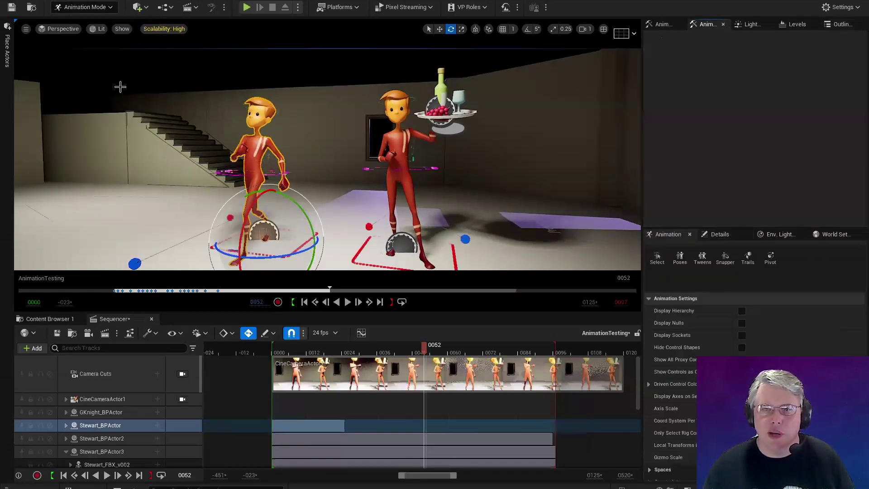
pyautogui.click(66, 425)
pyautogui.scroll(-2, 114, 445)
pyautogui.click(106, 428)
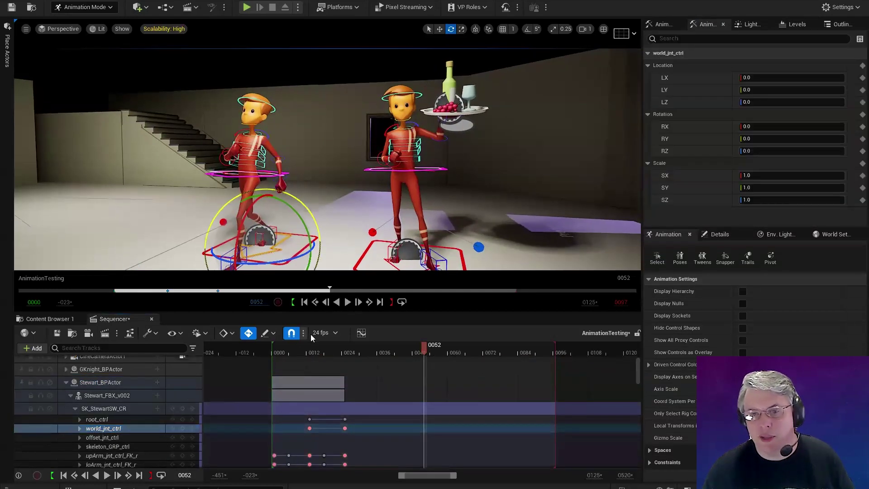
# Return to frame 0 and add an Additive section to the walking Stewart's SK_StewartSW_CR rig track.
pyautogui.click(274, 349)
pyautogui.click(74, 408)
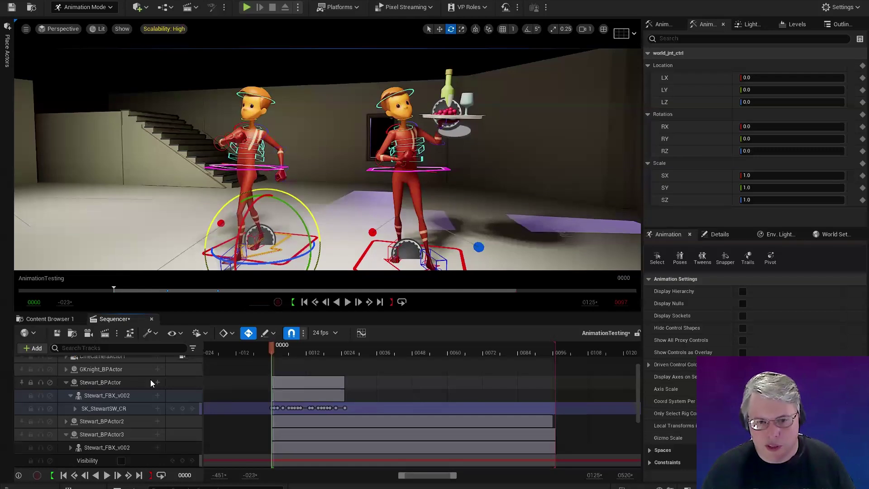
pyautogui.click(157, 408)
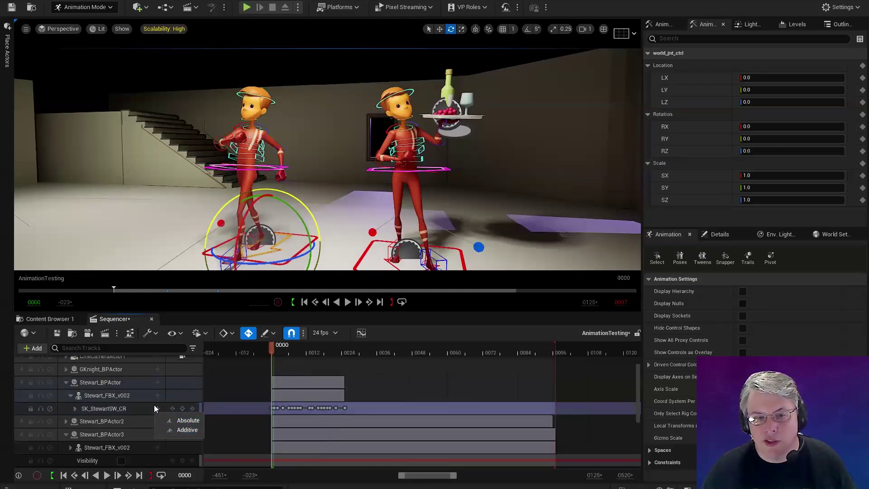
pyautogui.click(125, 408)
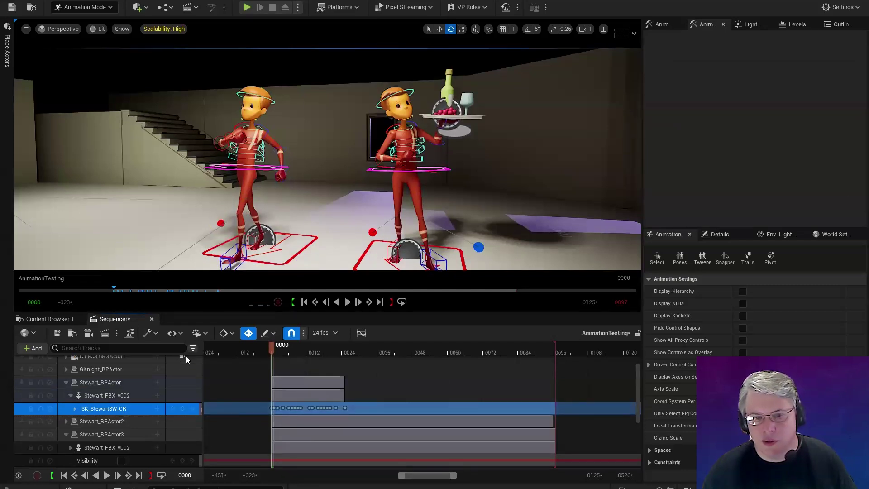
pyautogui.click(157, 409)
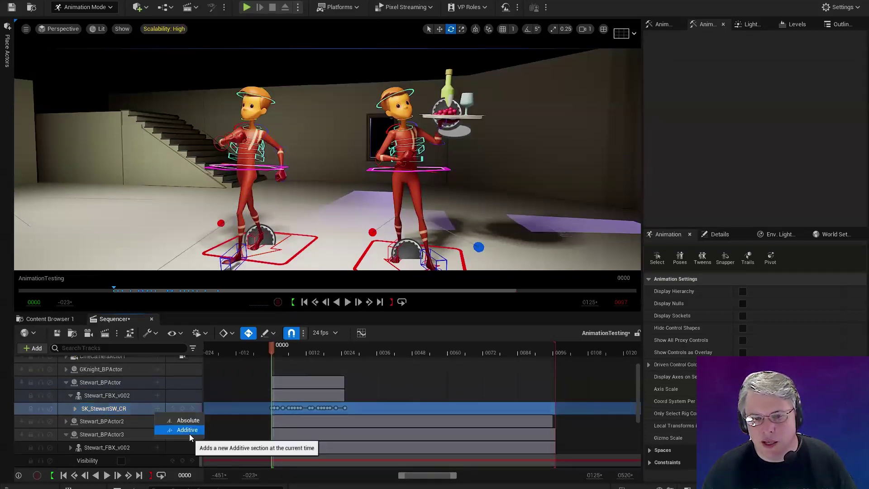
pyautogui.click(188, 432)
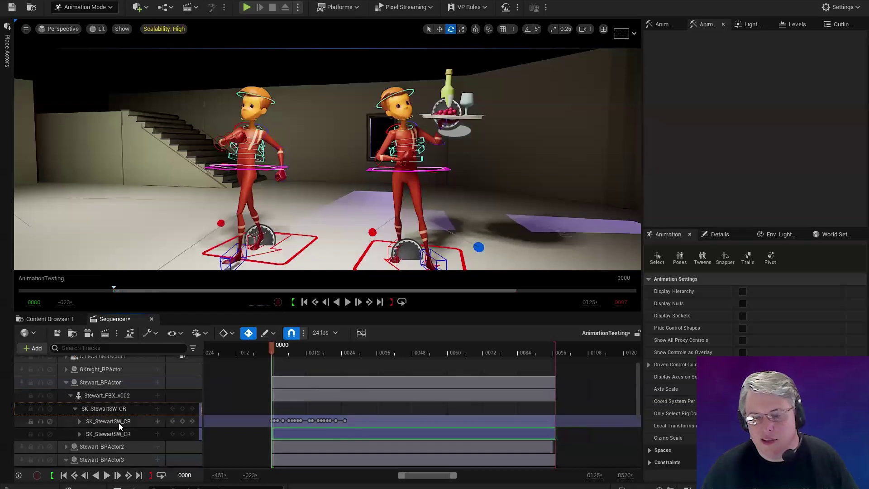
# At frame 7, rotate the walking Stewart's head_ctrl to an RX of about 62 degrees on the additive section.
pyautogui.moveTo(289, 354)
pyautogui.mouseDown()
pyautogui.moveTo(303, 355)
pyautogui.moveTo(282, 352)
pyautogui.moveTo(295, 353)
pyautogui.mouseUp()
pyautogui.scroll(3, 258, 96)
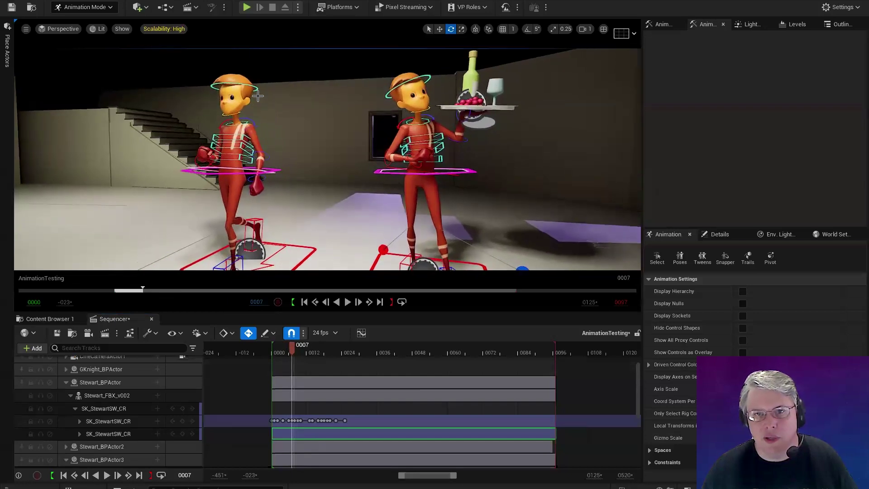
pyautogui.click(258, 89)
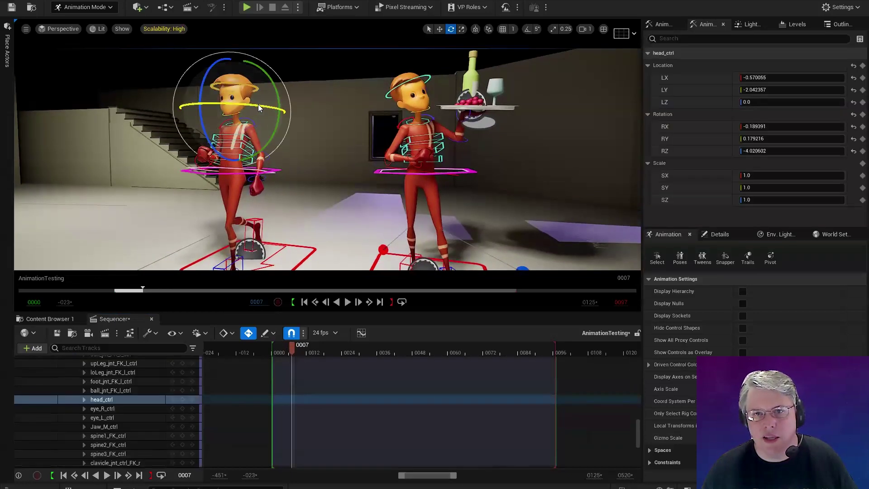
pyautogui.moveTo(226, 103); pyautogui.dragTo(222, 122)
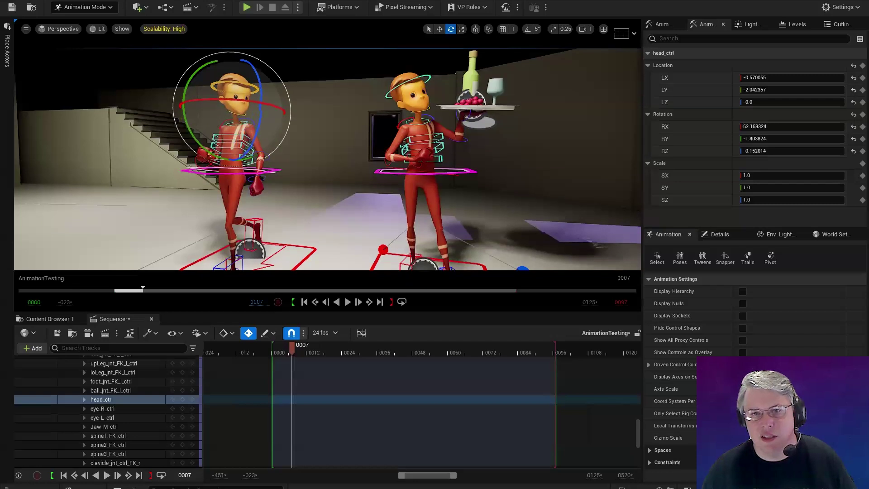
# Rotate neck_jnt_ctrl to an RX of about 25 degrees, and key both the neck and head_ctrl at frame 7.
pyautogui.moveTo(222, 122); pyautogui.dragTo(232, 126, button='middle')
pyautogui.press('w')
pyautogui.click(229, 139)
pyautogui.press('e')
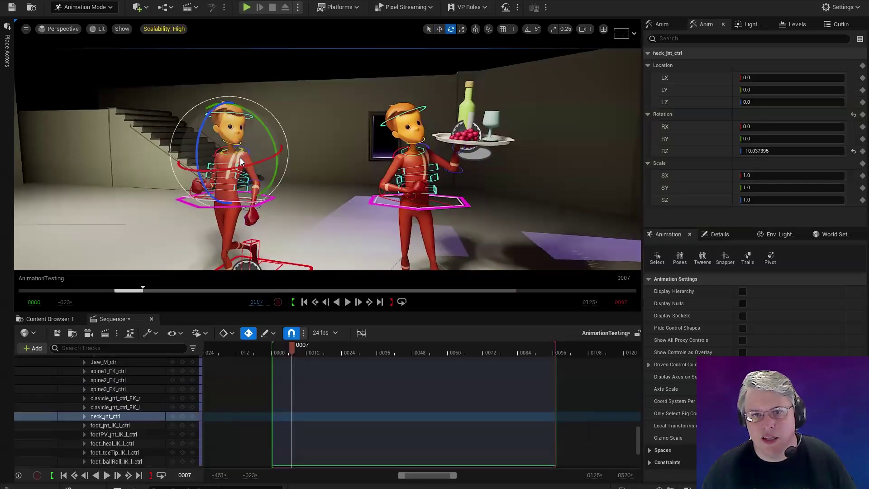
pyautogui.moveTo(268, 143); pyautogui.dragTo(264, 149)
pyautogui.press('s')
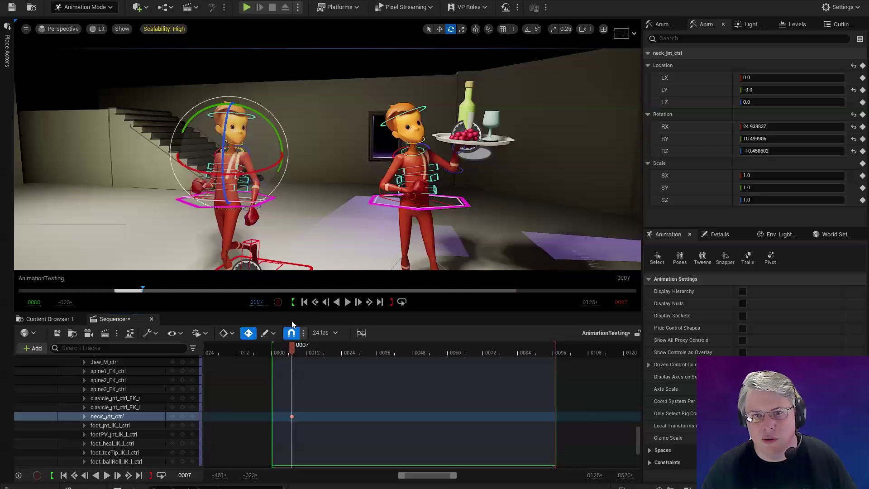
pyautogui.keyDown('shift'); pyautogui.click(253, 112); pyautogui.keyUp('shift')
pyautogui.click(253, 118)
pyautogui.press('s')
# At frame 6, rotate spine2_FK_ctrl and spine3_FK_ctrl together and key them on the additive section.
pyautogui.moveTo(299, 347); pyautogui.dragTo(288, 347)
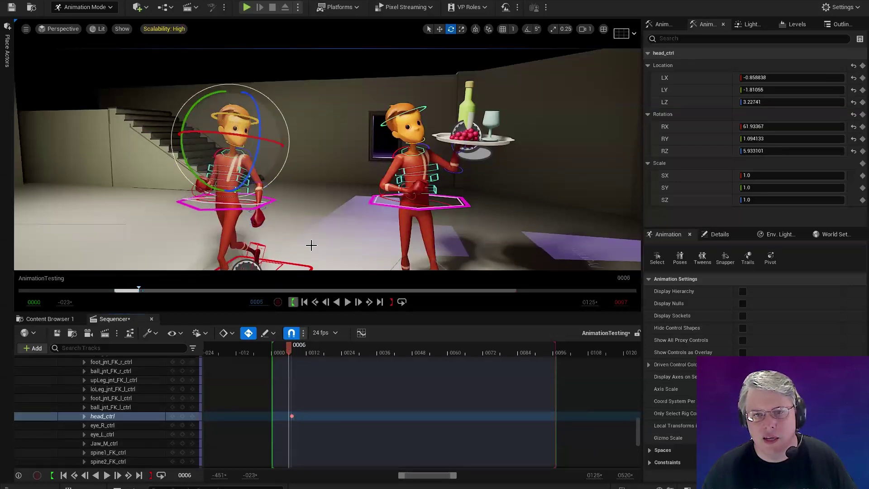
pyautogui.press('w')
pyautogui.click(239, 172)
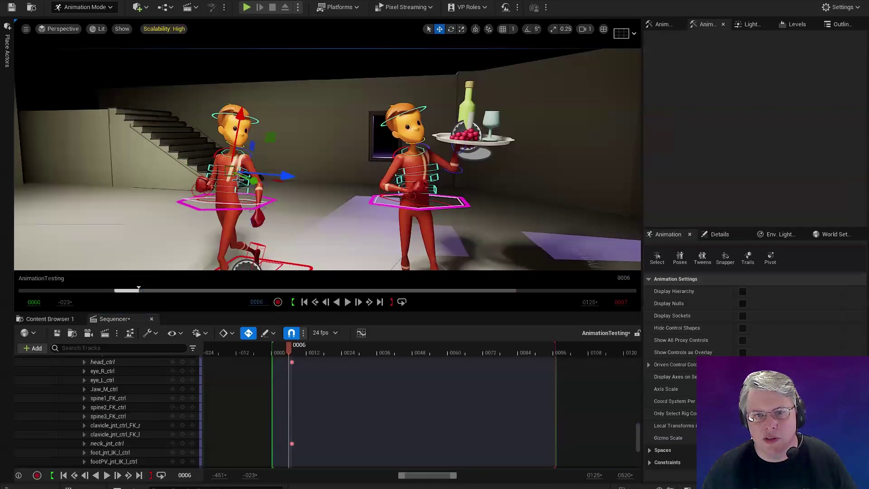
pyautogui.press('e')
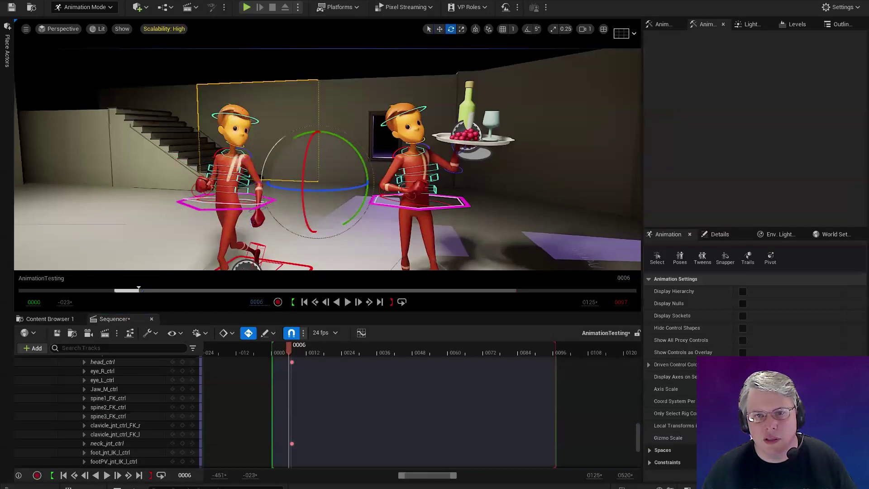
pyautogui.click(242, 178)
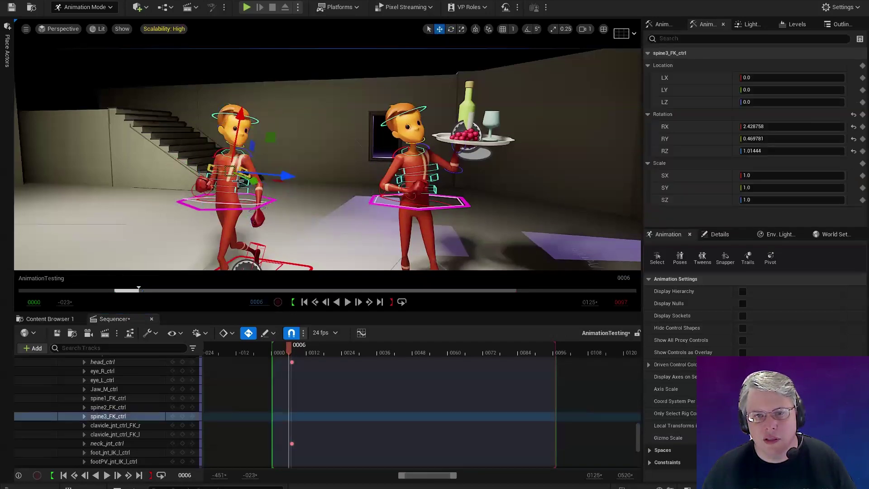
pyautogui.keyDown('shift'); pyautogui.click(254, 188); pyautogui.keyUp('shift')
pyautogui.moveTo(252, 181); pyautogui.dragTo(218, 193)
pyautogui.press('s')
# Play the sequence to examine how the additive head, neck and spine keys change the walking Stewart's animation.
pyautogui.press('space')
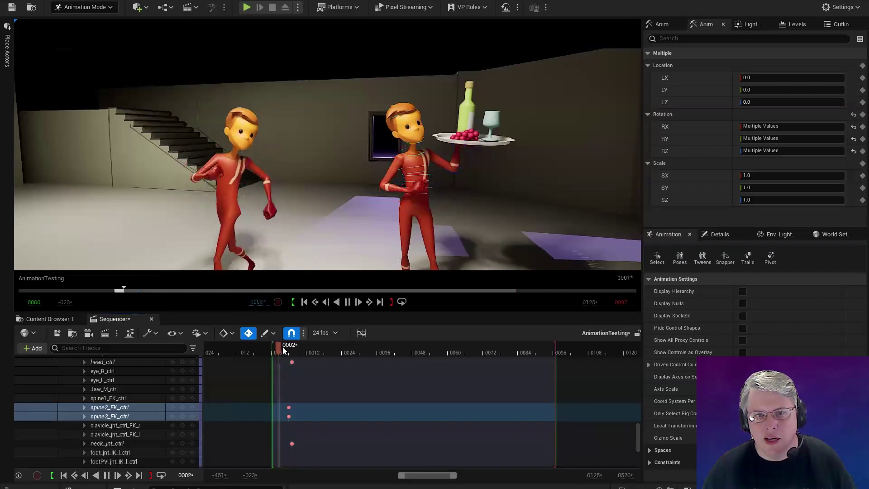
pyautogui.press('space')
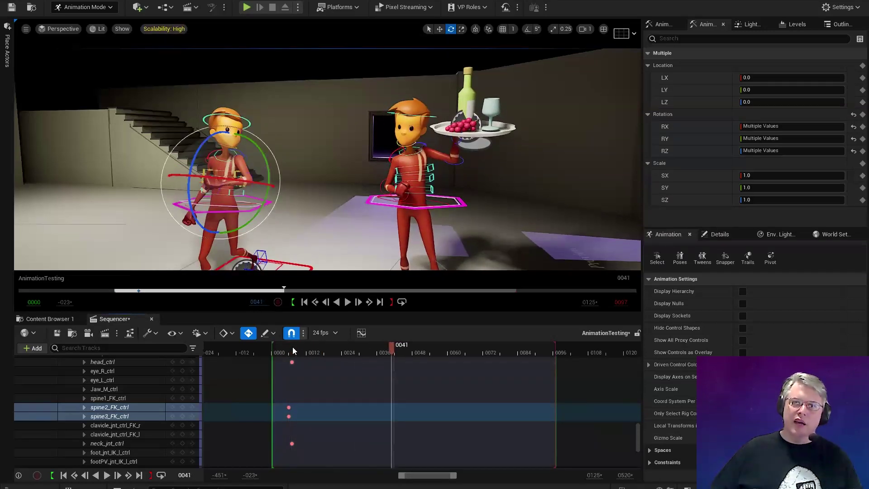
pyautogui.press('space')
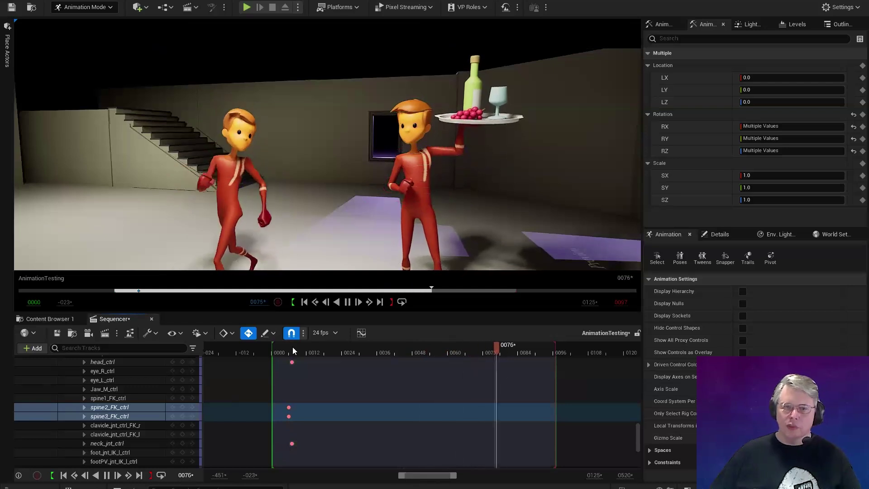
pyautogui.press('space')
# Try deleting the additive section from the walking Stewart's rig track, and undo the deletion.
pyautogui.scroll(-15, 100, 400)
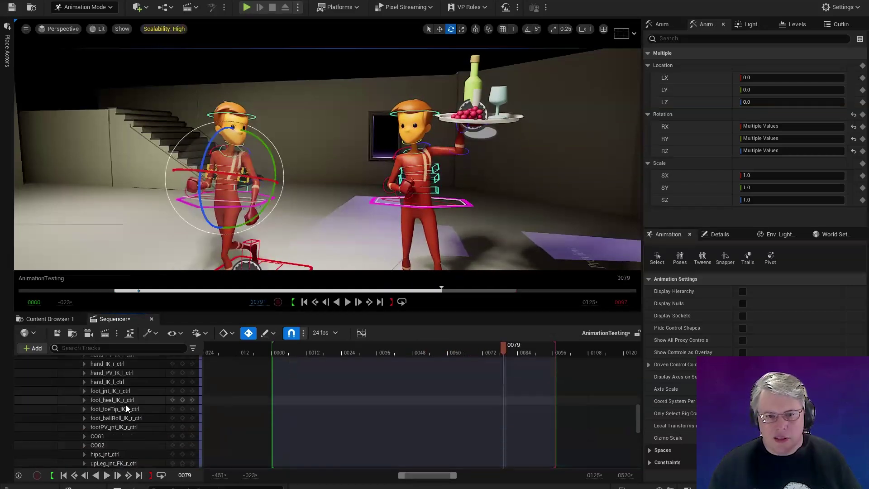
pyautogui.scroll(15, 129, 406)
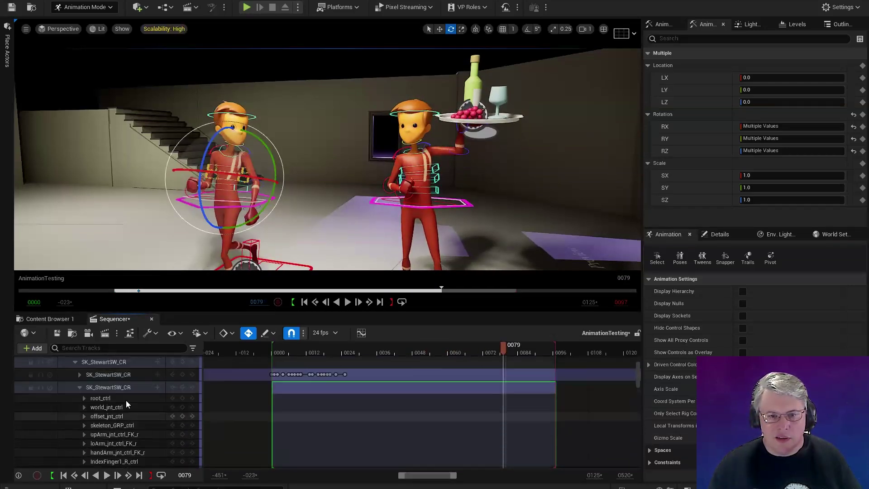
pyautogui.click(121, 418)
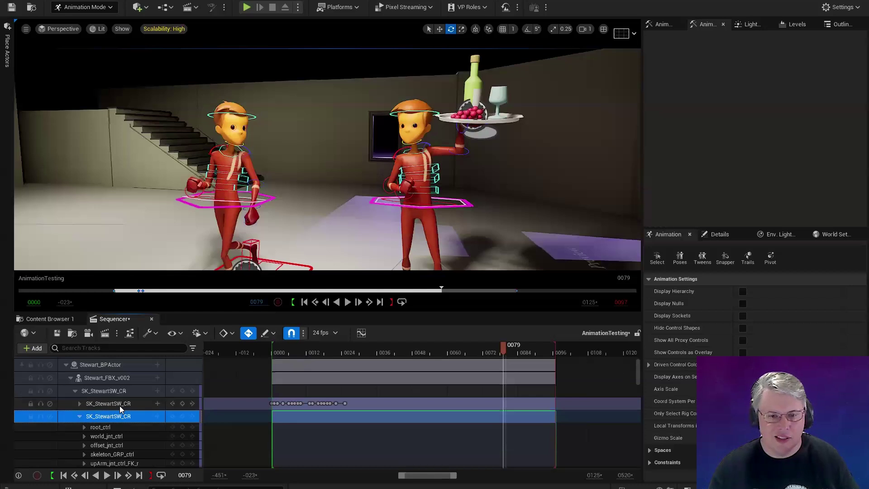
pyautogui.press('Delete')
pyautogui.click(109, 394)
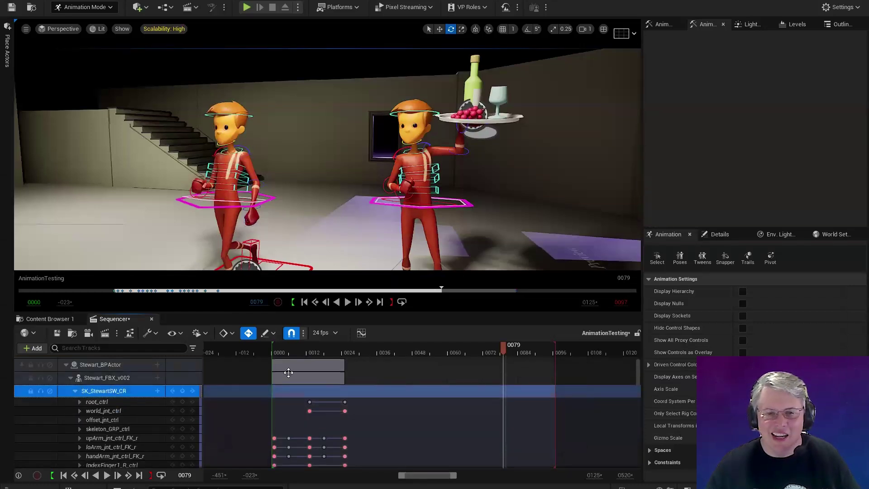
pyautogui.hotkey('ctrl', 'z')
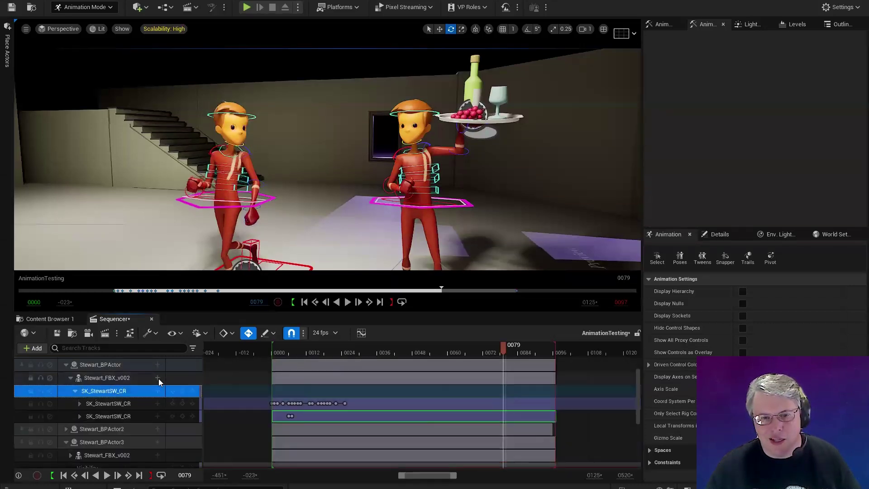
# Scrub the sequence's opening frames with both Stewarts fully in view to examine the layered walk.
pyautogui.click(277, 353)
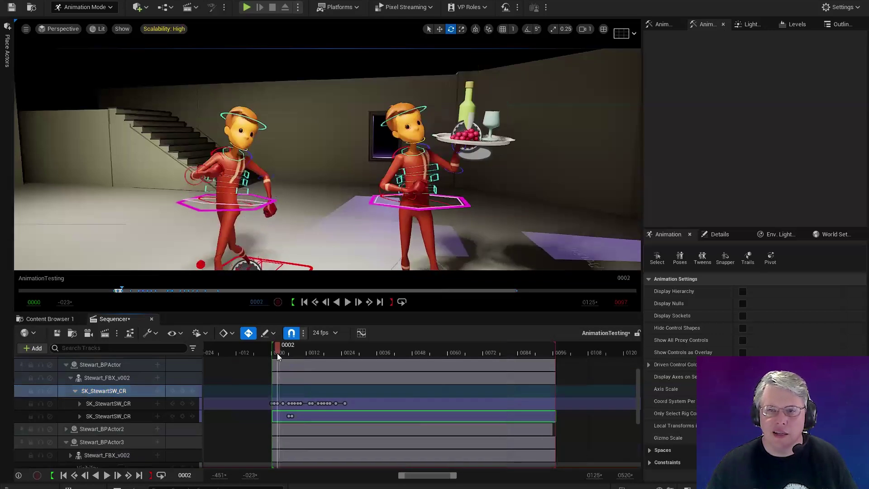
pyautogui.moveTo(367, 177); pyautogui.dragTo(367, 177, button='right')
pyautogui.moveTo(263, 269); pyautogui.dragTo(263, 269, button='right')
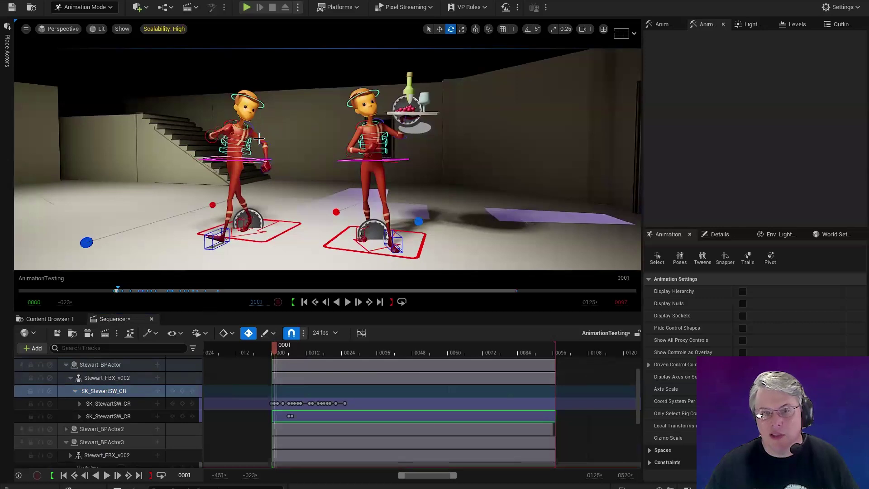
pyautogui.moveTo(289, 350); pyautogui.dragTo(303, 349)
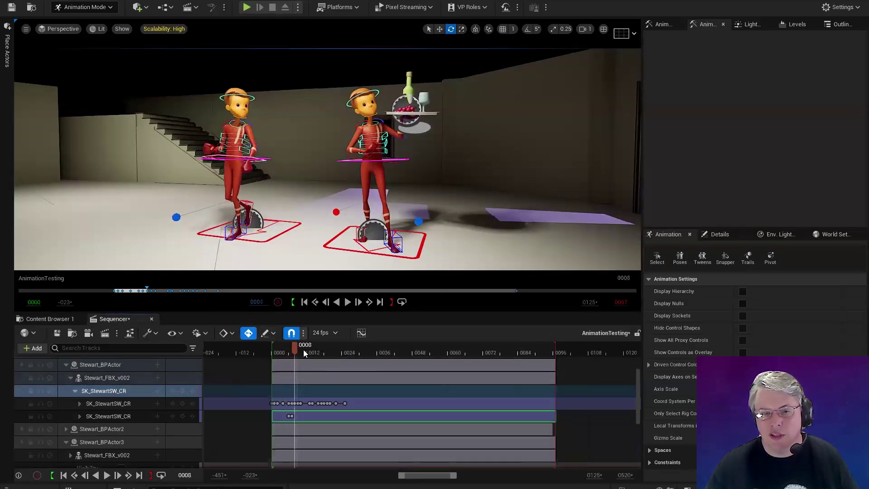
# Start Bake Animation Sequence for the walking Stewart's Stewart_FBX_v002, select the Stewart character's Animations folder, and cancel the bake.
pyautogui.rightClick(135, 389)
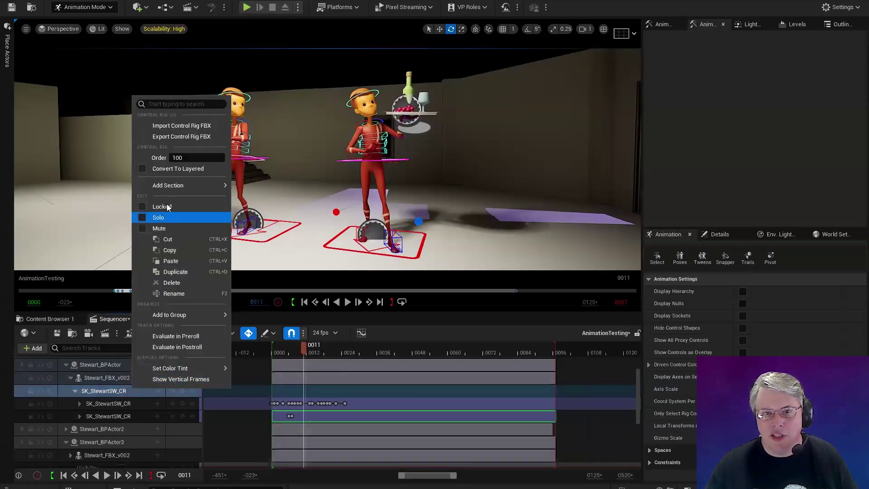
pyautogui.rightClick(105, 380)
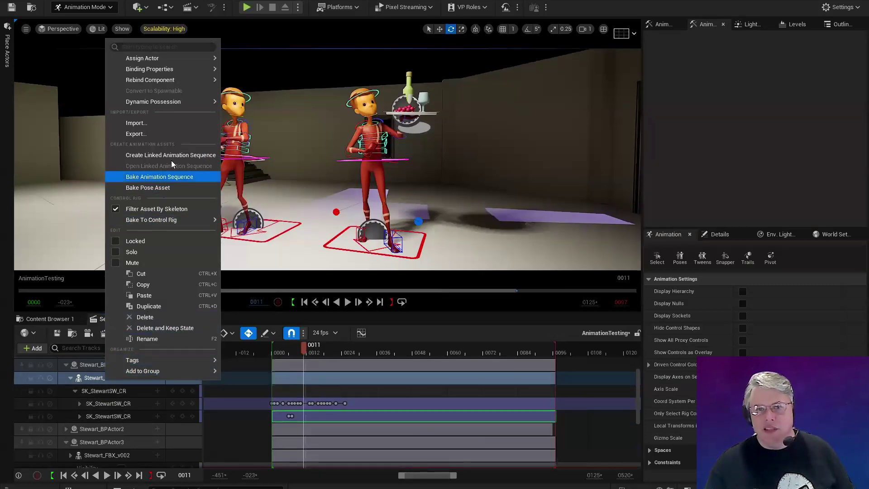
pyautogui.click(159, 177)
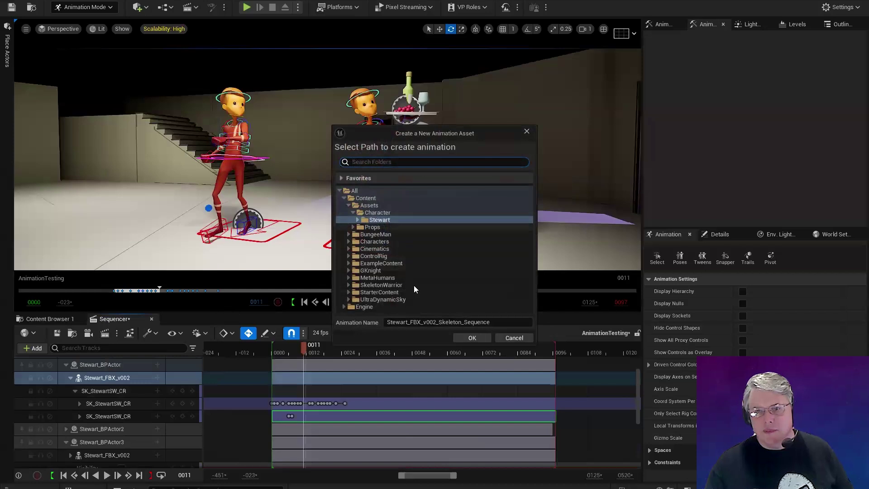
pyautogui.click(357, 219)
pyautogui.click(377, 227)
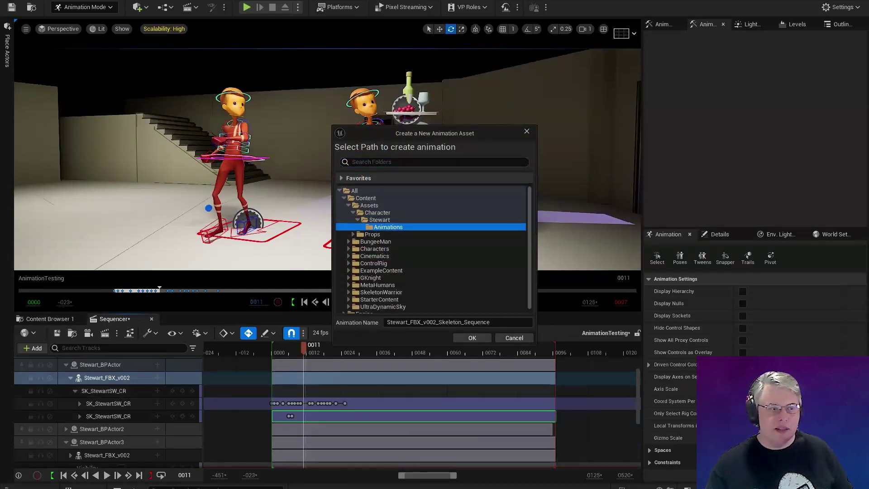
pyautogui.click(514, 337)
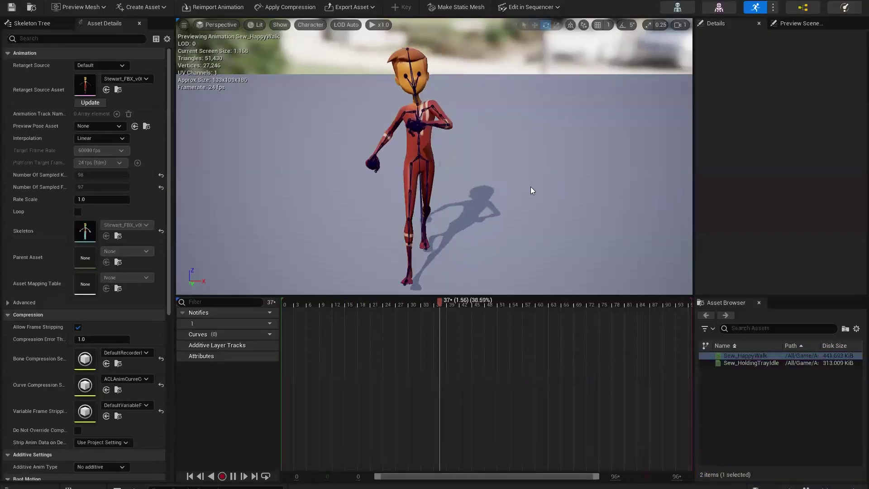
# Examine the Sew_HappyWalk animation from another angle, and open Sew_HoldingTrayIdle for preview.
pyautogui.keyDown('alt'); pyautogui.moveTo(533, 190); pyautogui.dragTo(517, 177); pyautogui.keyUp('alt')
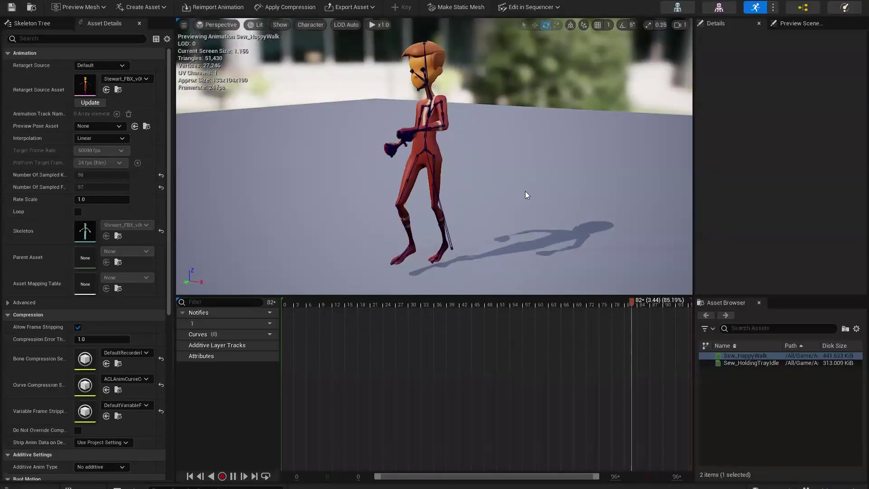
pyautogui.doubleClick(749, 363)
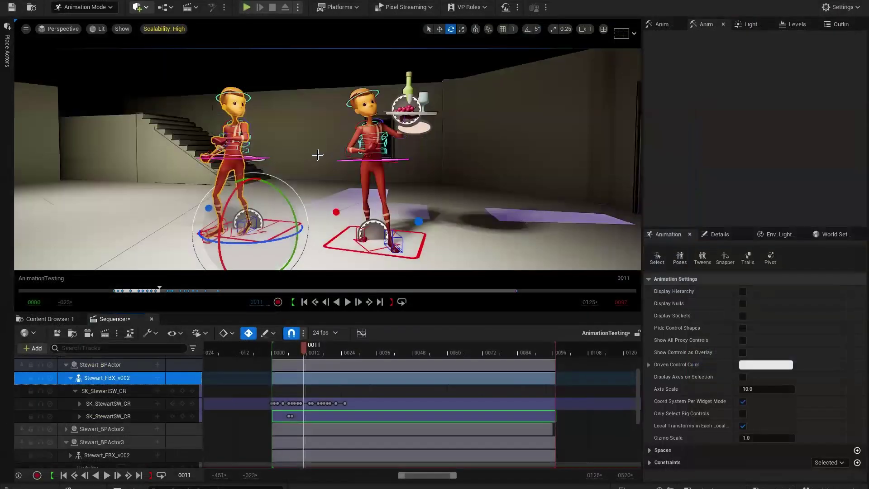
# Turn on visibility for Stewart_BPActor3 and its TrayOfFood, play the sequence, and return to frame 0.
pyautogui.scroll(-5, 152, 406)
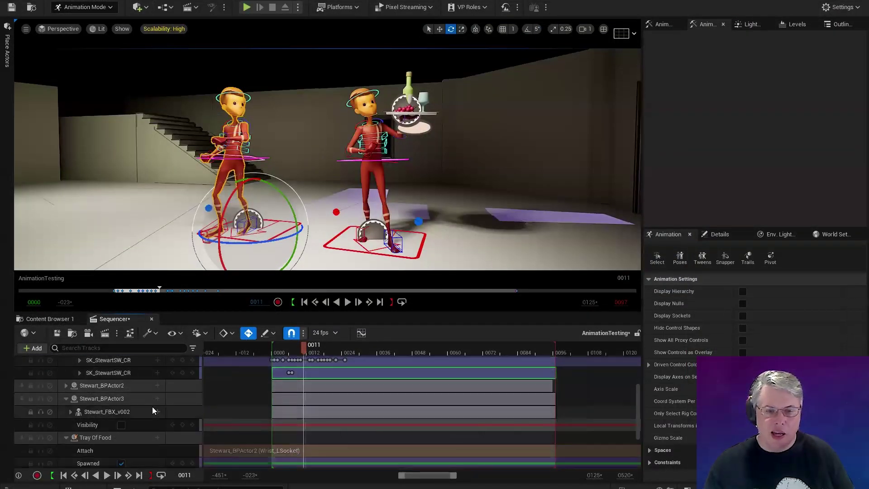
pyautogui.scroll(1, 153, 406)
pyautogui.click(121, 382)
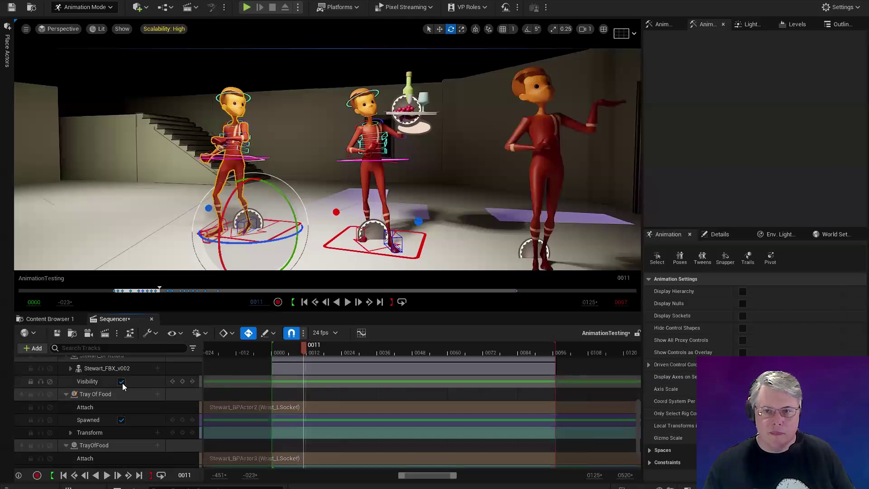
pyautogui.scroll(-2, 123, 394)
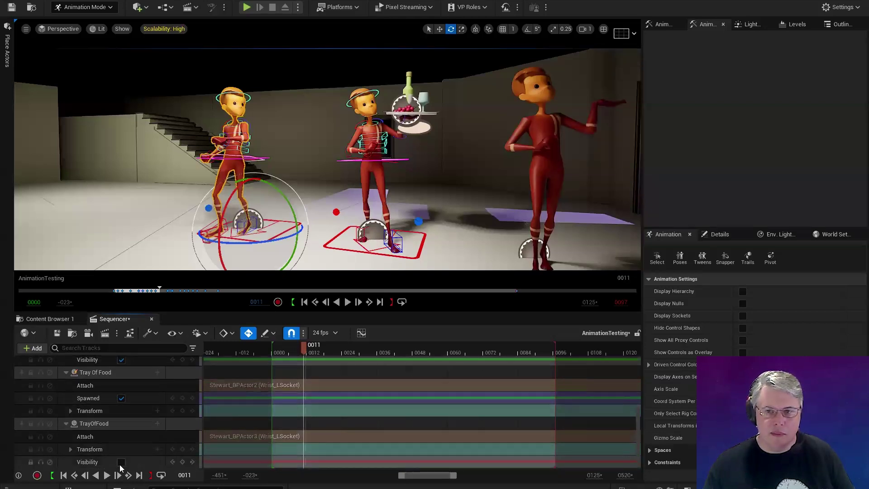
pyautogui.click(122, 462)
pyautogui.press('space')
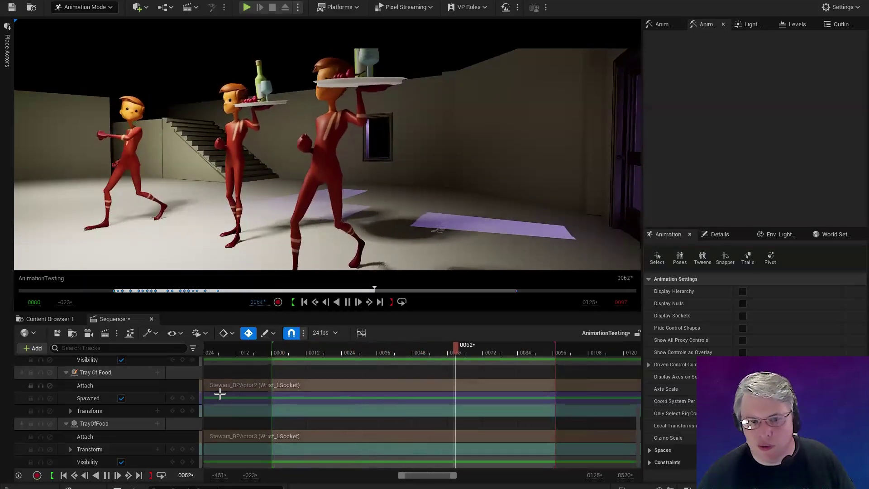
pyautogui.click(273, 352)
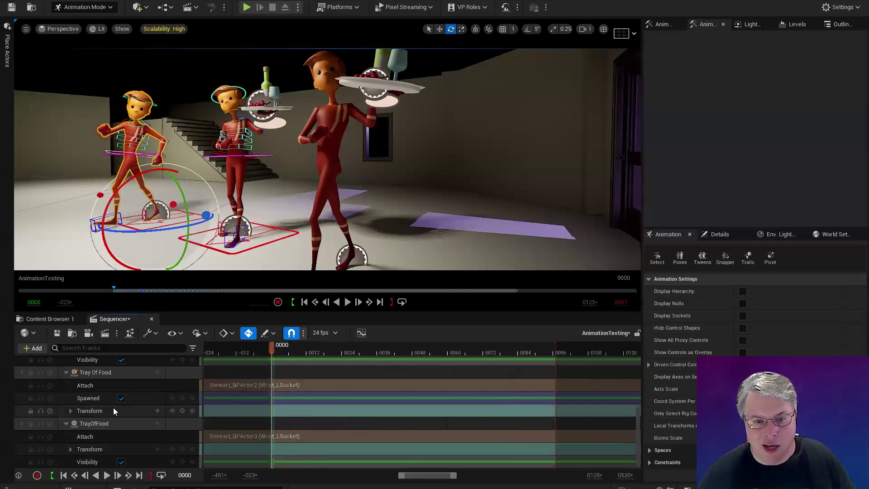
# Select the nearest Stewart and review the Bake To Control Rig choices for Stewart_BPActor3's Stewart_FBX_v002.
pyautogui.click(335, 151)
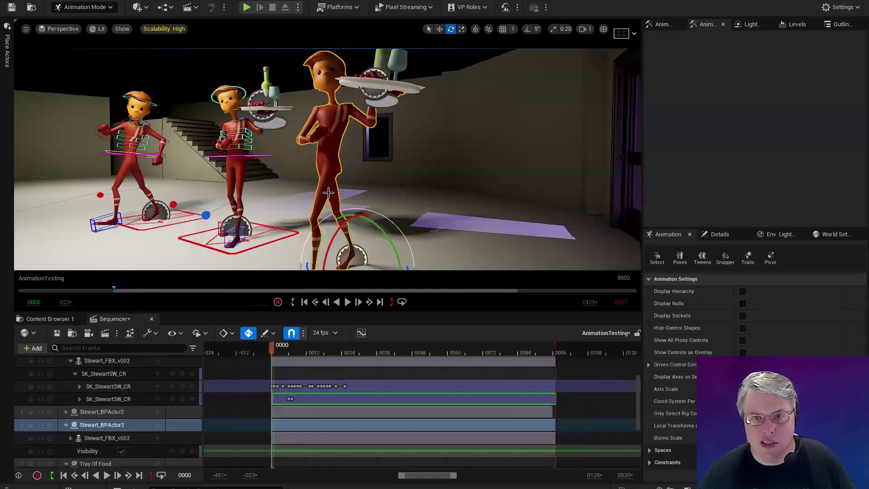
pyautogui.scroll(2, 161, 410)
pyautogui.click(157, 408)
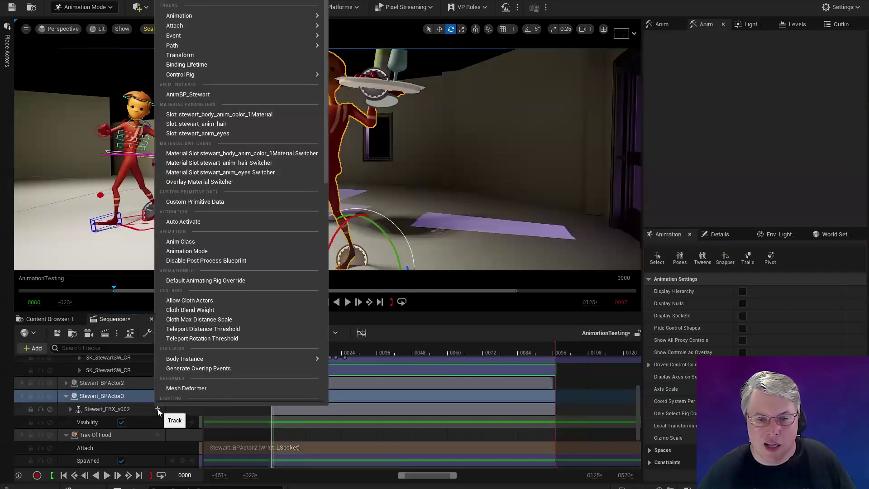
pyautogui.moveTo(243, 73)
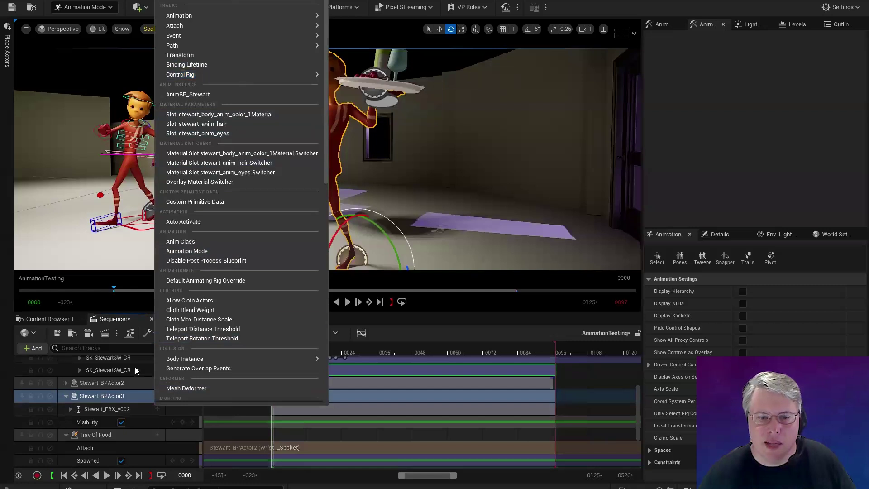
pyautogui.rightClick(137, 409)
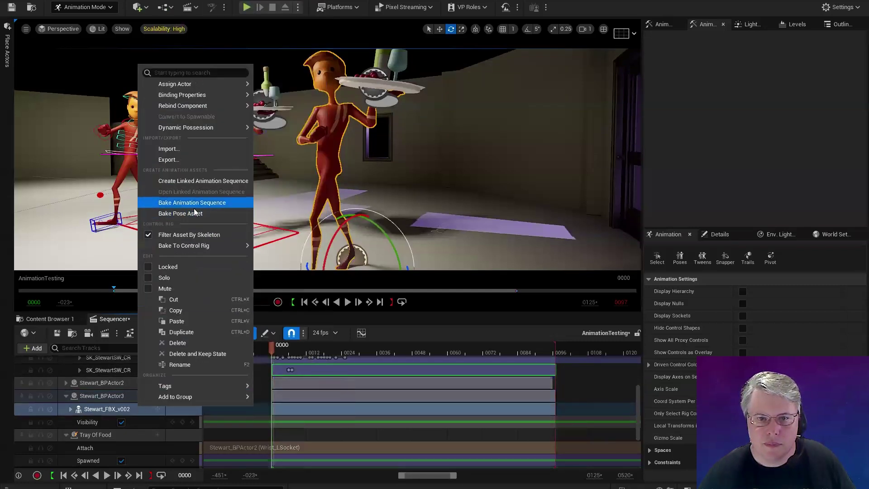
pyautogui.moveTo(217, 246)
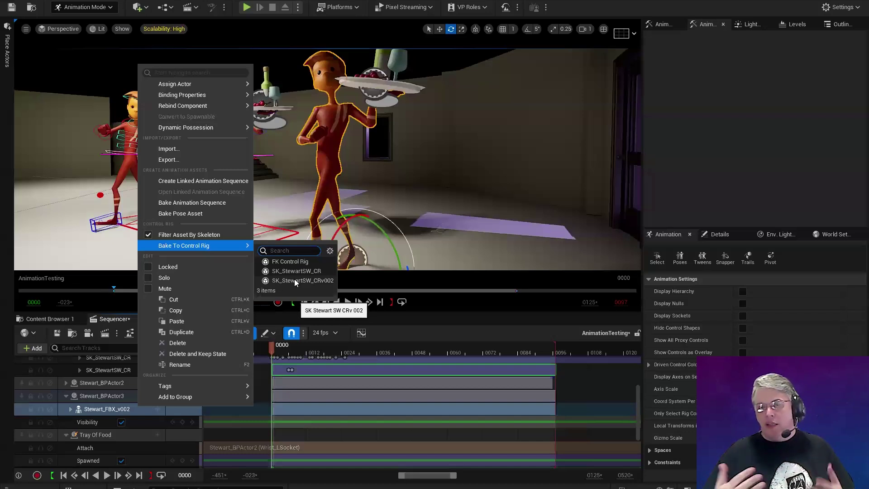
pyautogui.click(427, 284)
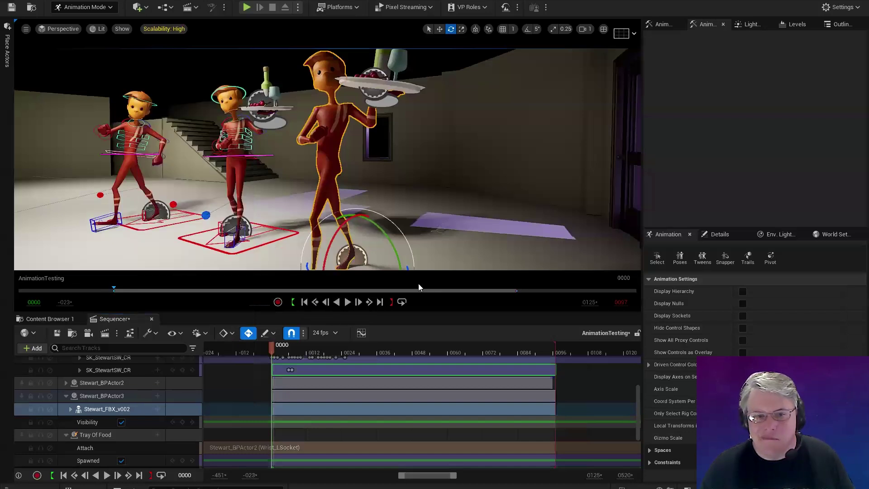
# Add a Layered control rig to Stewart_BPActor3's Stewart_FBX_v002 and scrub to frame 45 to check it.
pyautogui.click(157, 410)
pyautogui.moveTo(240, 76)
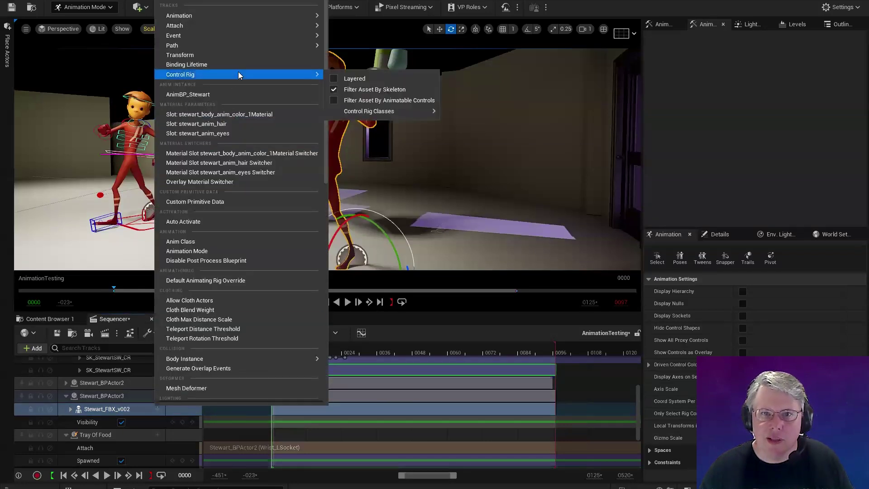
pyautogui.click(339, 79)
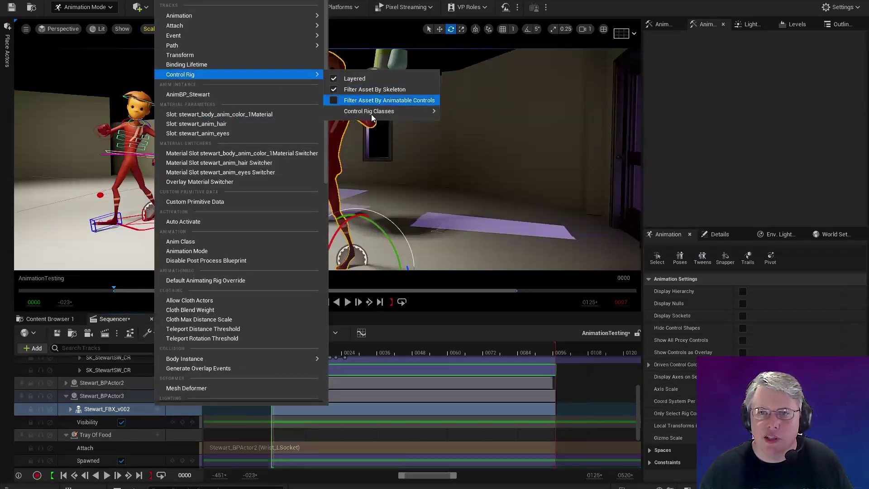
pyautogui.moveTo(426, 112)
pyautogui.click(480, 145)
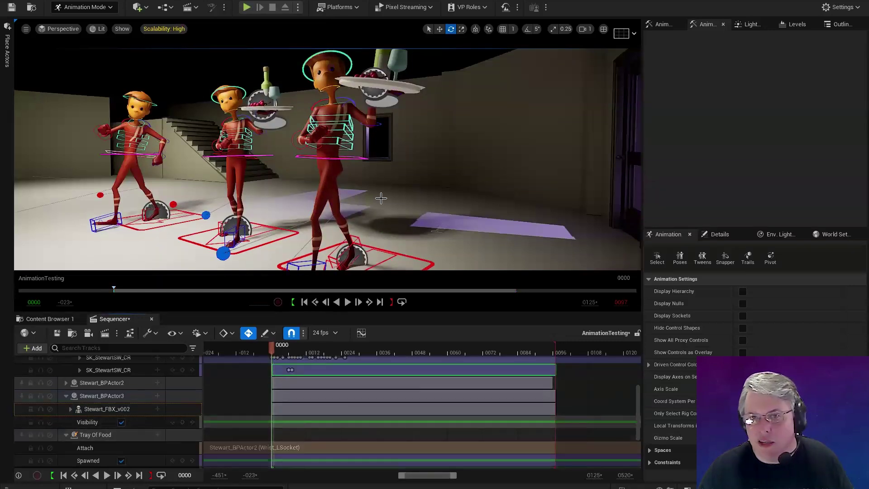
pyautogui.moveTo(290, 353); pyautogui.dragTo(403, 345)
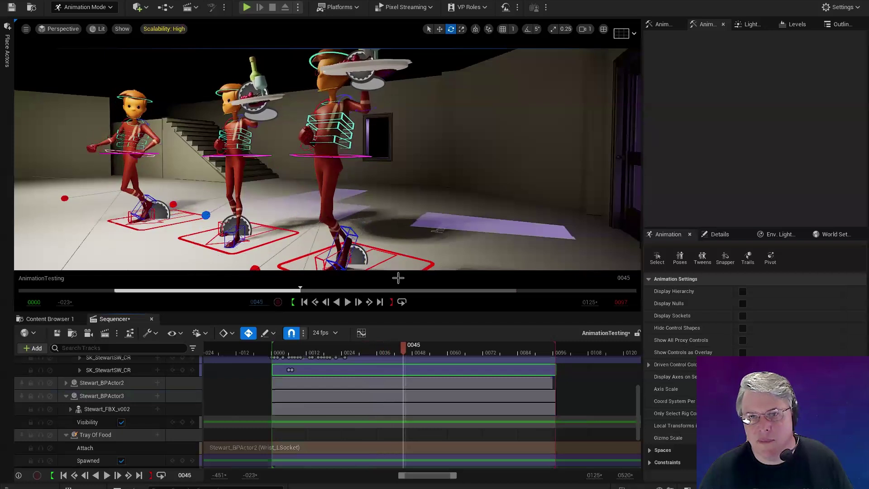
# Select the nearest Stewart's spine2_FK_ctrl and head_ctrl together and key them at frame 0.
pyautogui.click(329, 126)
pyautogui.press('w')
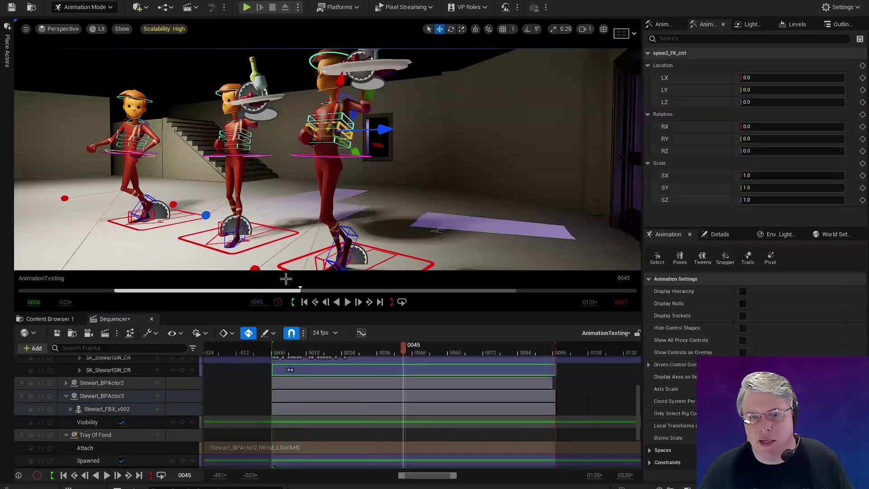
pyautogui.click(271, 350)
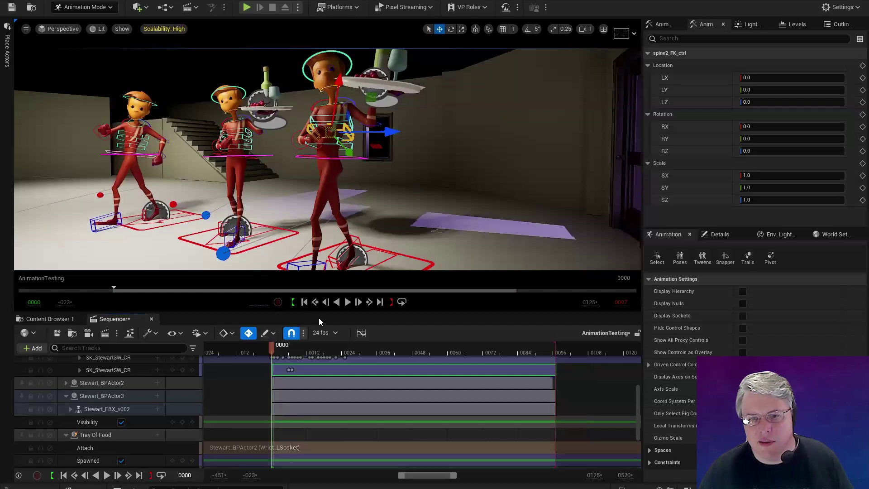
pyautogui.press('Right')
pyautogui.press('Right')
pyautogui.press('Right')
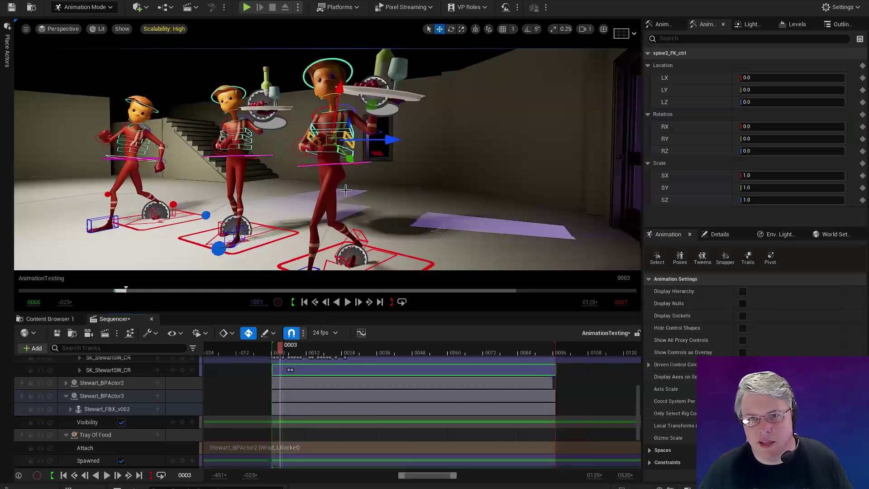
pyautogui.keyDown('shift'); pyautogui.click(336, 64); pyautogui.keyUp('shift')
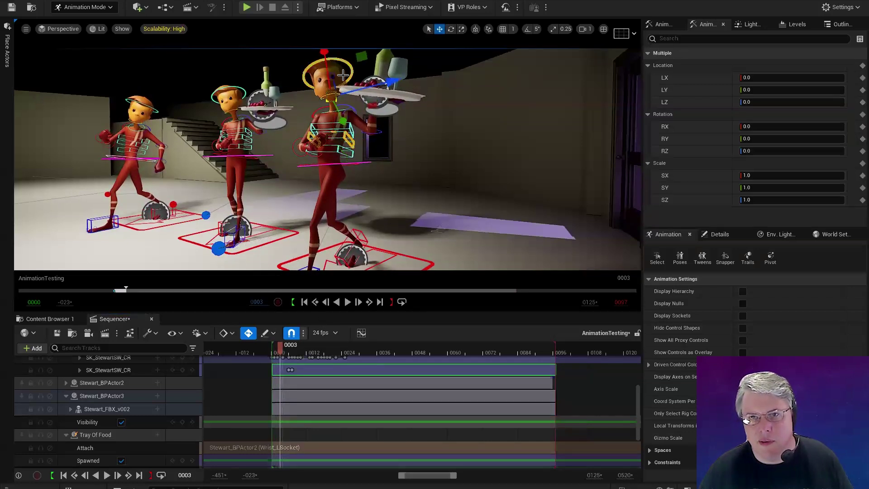
pyautogui.press('Left')
pyautogui.press('Left')
pyautogui.press('Left')
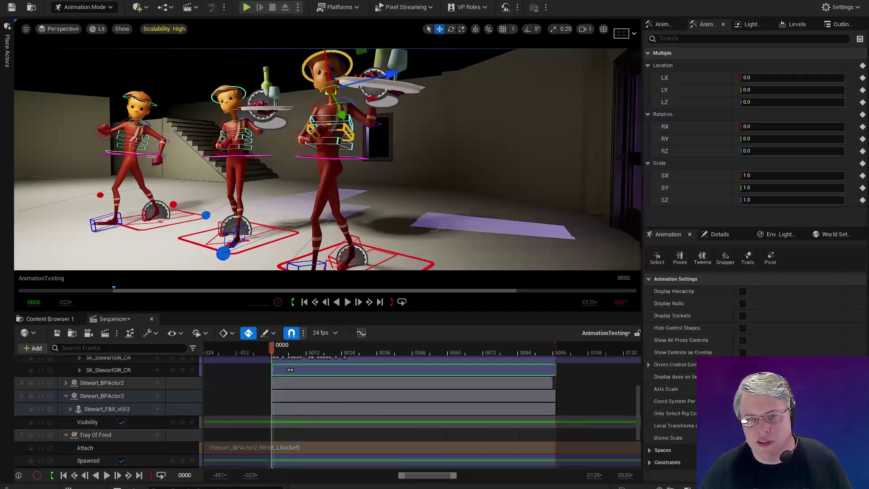
# At frame 3, rotate the nearest Stewart's spine2_FK_ctrl and head_ctrl to exaggerate the upper-body pose.
pyautogui.moveTo(382, 167); pyautogui.dragTo(383, 167, button='right')
pyautogui.press('Right')
pyautogui.press('Right')
pyautogui.press('Right')
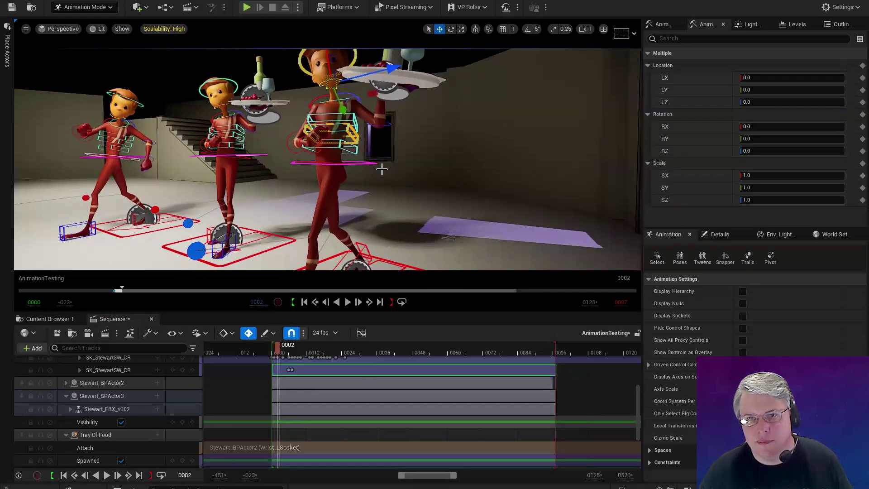
pyautogui.click(350, 138)
pyautogui.press('e')
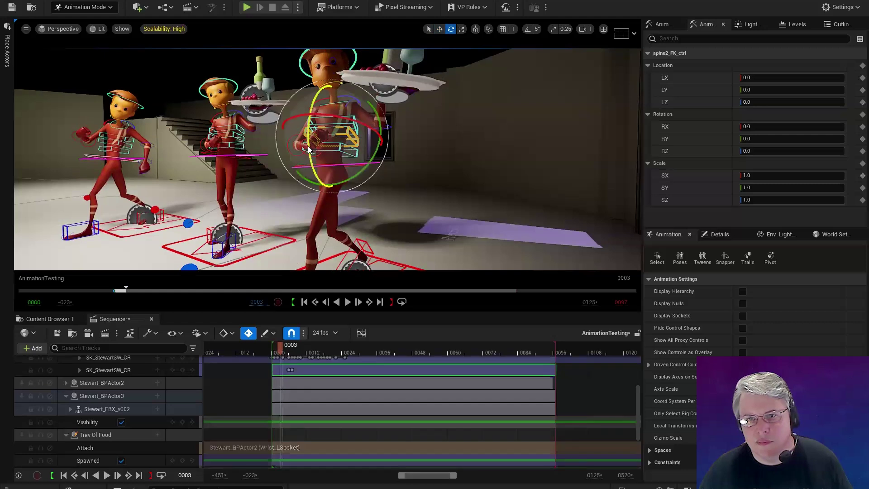
pyautogui.moveTo(308, 148); pyautogui.dragTo(309, 144)
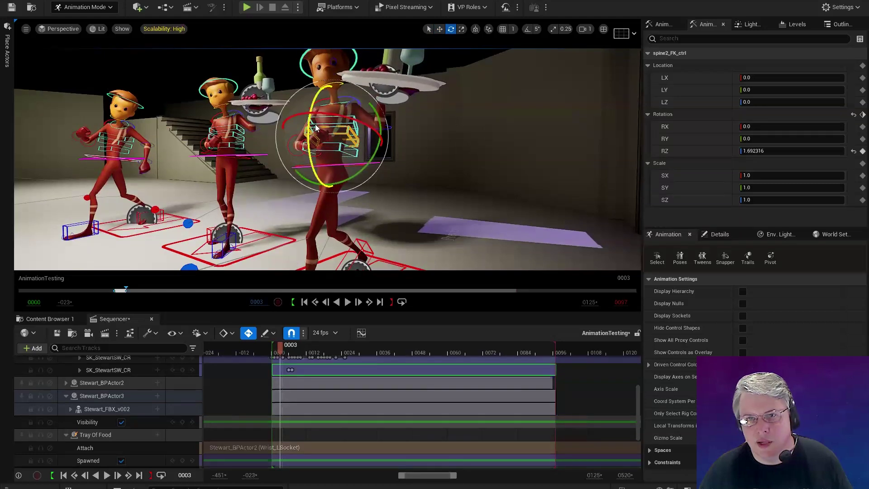
pyautogui.click(304, 67)
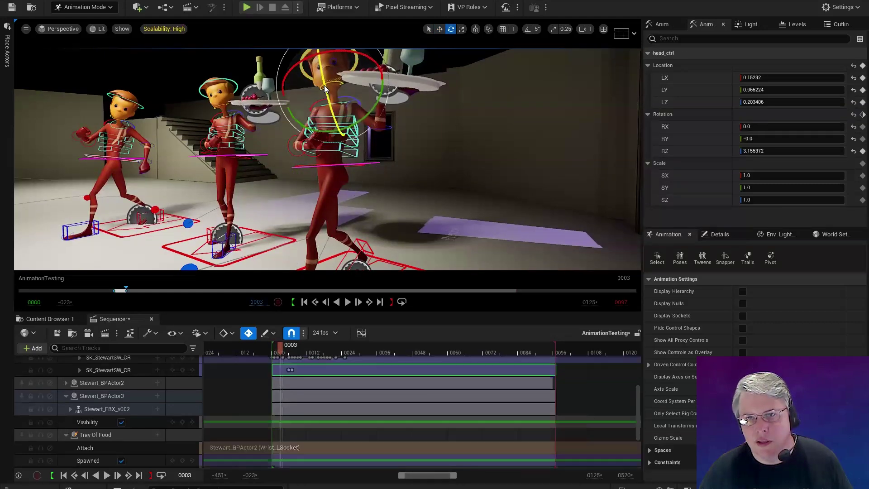
pyautogui.moveTo(362, 115); pyautogui.dragTo(376, 168)
# At frame 9, rotate the nearest Stewart's head_ctrl and set spine2_FK_ctrl's Z rotation to about -4.4.
pyautogui.moveTo(286, 351); pyautogui.dragTo(297, 352)
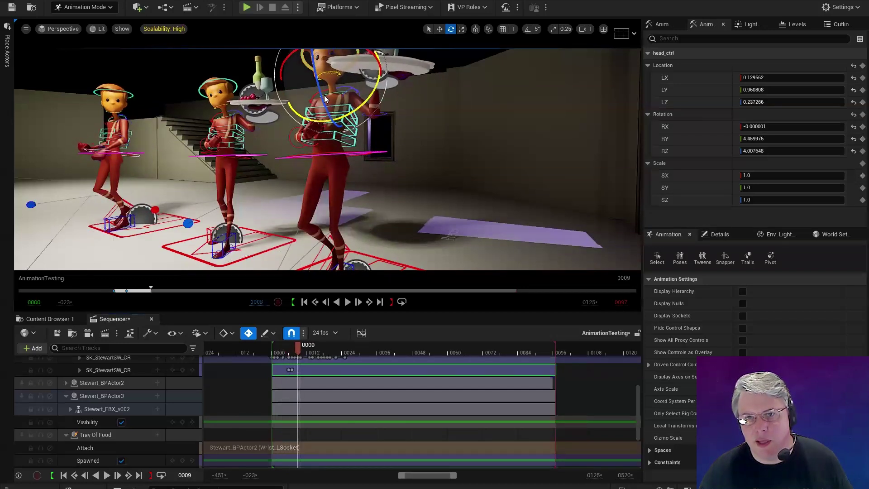
pyautogui.moveTo(329, 111); pyautogui.dragTo(304, 129)
pyautogui.click(354, 134)
# At frame 13, rotate spine2_FK_ctrl to about -1.87 in Z and head_ctrl to about -6.5 in Z, and scrub to frame 17.
pyautogui.moveTo(305, 347)
pyautogui.mouseDown()
pyautogui.moveTo(268, 351)
pyautogui.moveTo(309, 351)
pyautogui.moveTo(309, 340)
pyautogui.mouseUp()
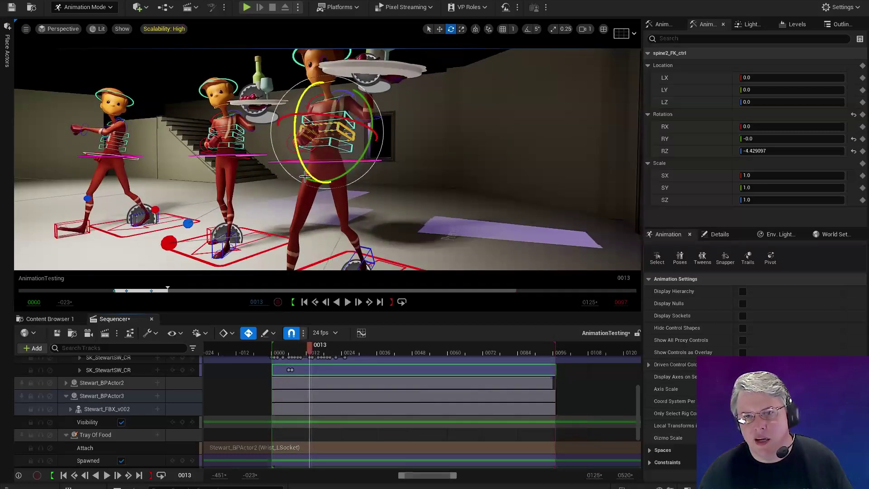
pyautogui.moveTo(305, 176); pyautogui.dragTo(306, 157)
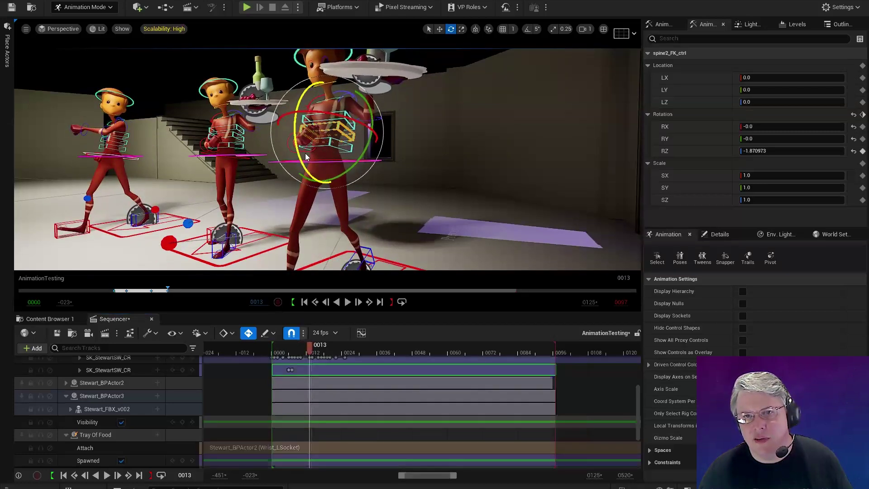
pyautogui.click(299, 60)
pyautogui.moveTo(307, 65); pyautogui.dragTo(327, 110, button='right')
pyautogui.moveTo(317, 114); pyautogui.dragTo(322, 123)
pyautogui.moveTo(308, 348)
pyautogui.mouseDown()
pyautogui.moveTo(268, 351)
pyautogui.moveTo(321, 351)
pyautogui.mouseUp()
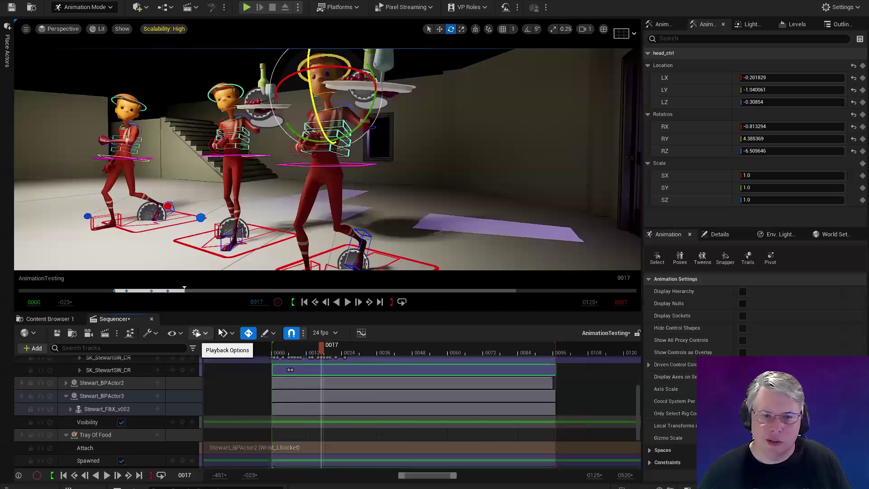
# Open the Sequencer Curves for head_ctrl and move Sequencer ahead of them in the same area.
pyautogui.click(361, 333)
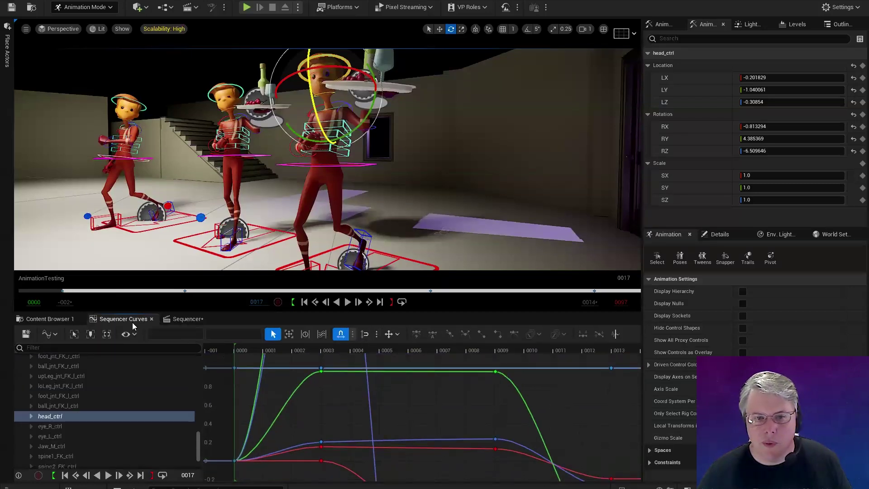
pyautogui.moveTo(185, 319); pyautogui.dragTo(132, 316)
pyautogui.scroll(-2, 278, 408)
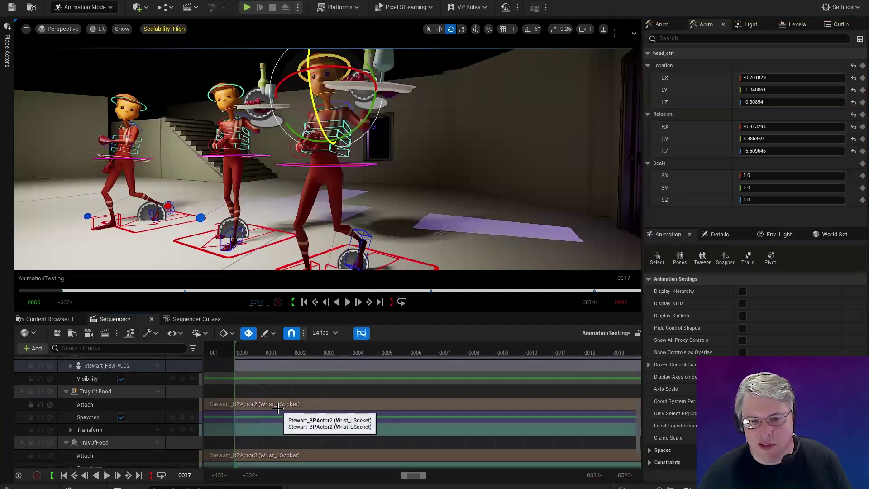
# Expand Stewart_BPActor's first SK_StewartSW_CR section and select its MiddleFinger3_R_ctrl and RingFinger3_R_ctrl tracks.
pyautogui.scroll(5, 130, 407)
pyautogui.scroll(3, 124, 404)
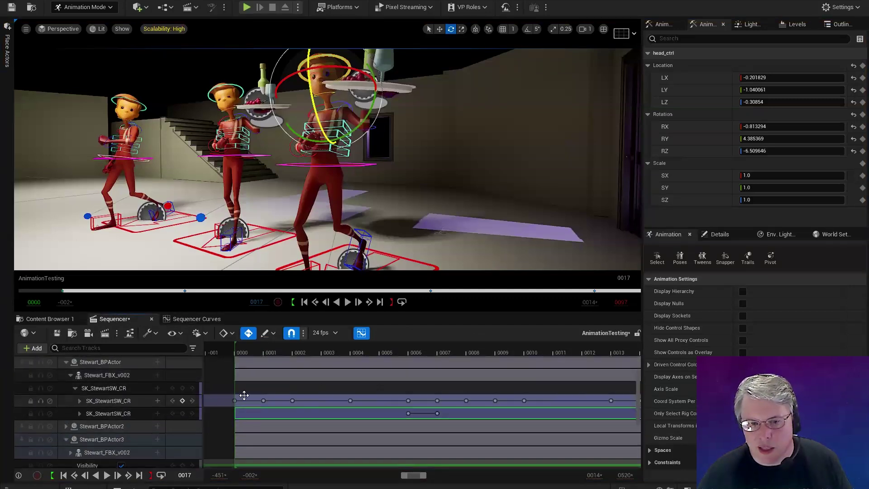
pyautogui.click(81, 401)
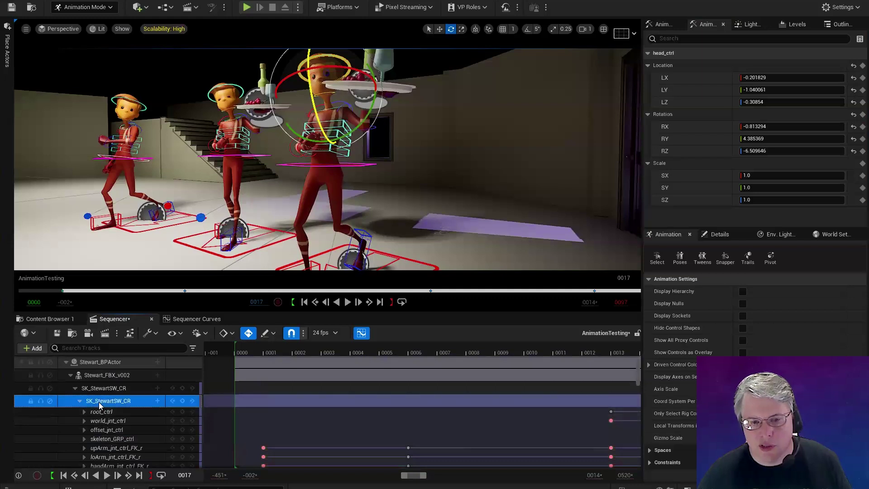
pyautogui.scroll(-5, 109, 403)
pyautogui.click(116, 404)
pyautogui.keyDown('ctrl'); pyautogui.click(118, 432); pyautogui.keyUp('ctrl')
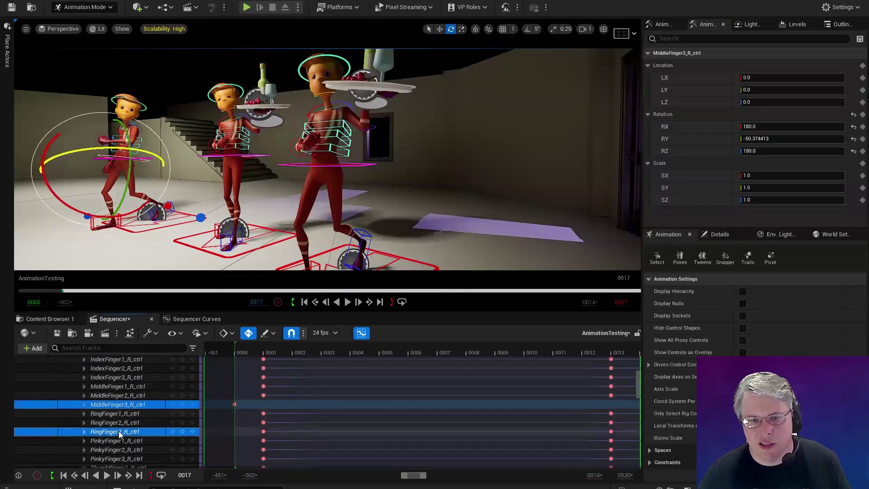
# Select RingFinger3_R_ctrl alone, switch to the farthest Stewart's spine2_FK_ctrl, and close the Stew CR Picker after viewing it.
pyautogui.click(118, 431)
pyautogui.press('w')
pyautogui.click(133, 144)
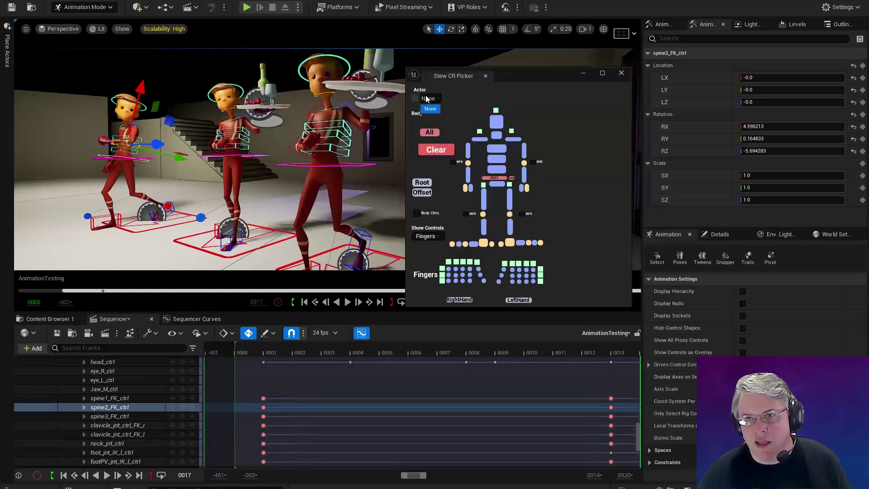
pyautogui.click(621, 74)
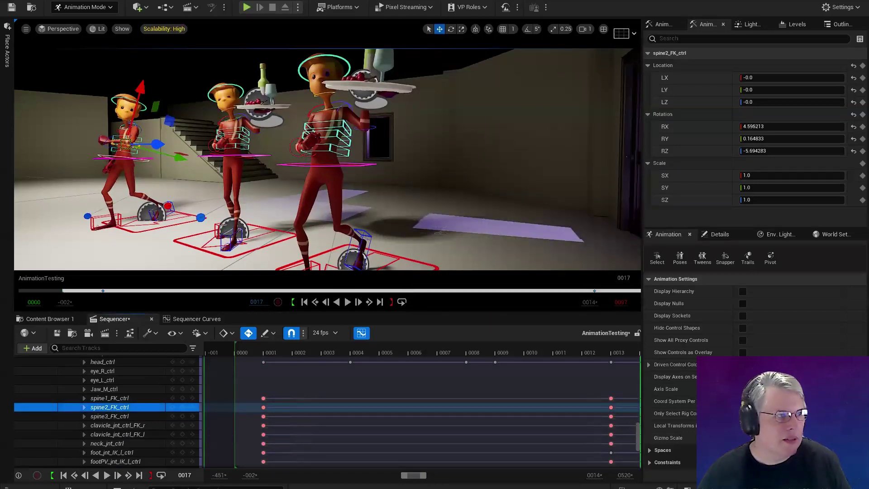
# Set the Stew CR Picker's actor to the first Stewart_FBX_v002 and select the farthest Stewart's spine3, spine2 and head controls together.
pyautogui.press('Escape')
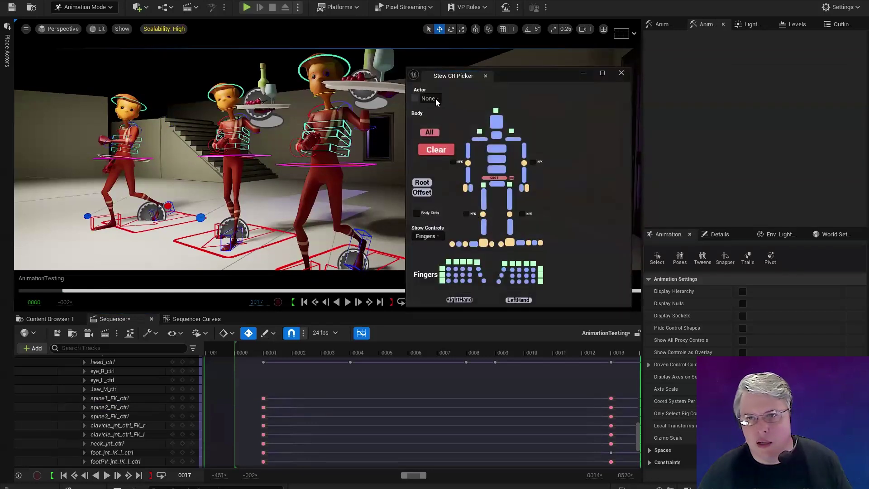
pyautogui.click(435, 98)
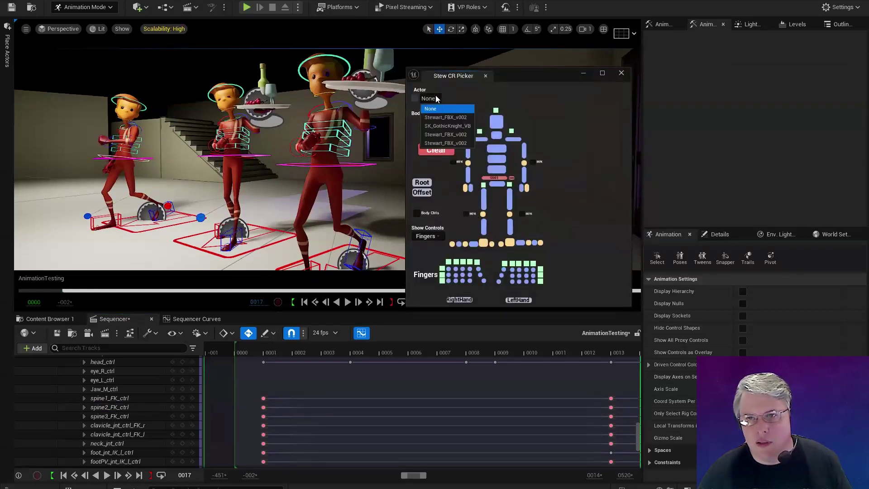
pyautogui.click(458, 118)
pyautogui.click(498, 170)
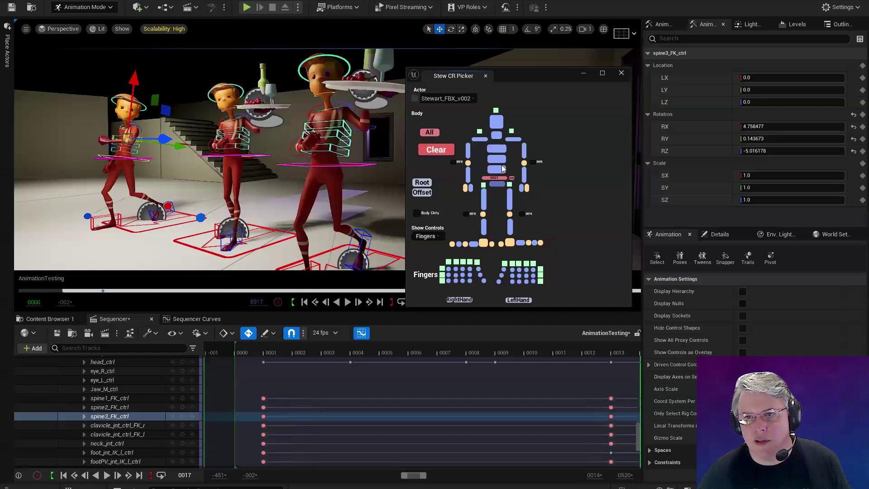
pyautogui.keyDown('shift'); pyautogui.click(498, 154); pyautogui.keyUp('shift')
pyautogui.keyDown('shift'); pyautogui.click(498, 122); pyautogui.keyUp('shift')
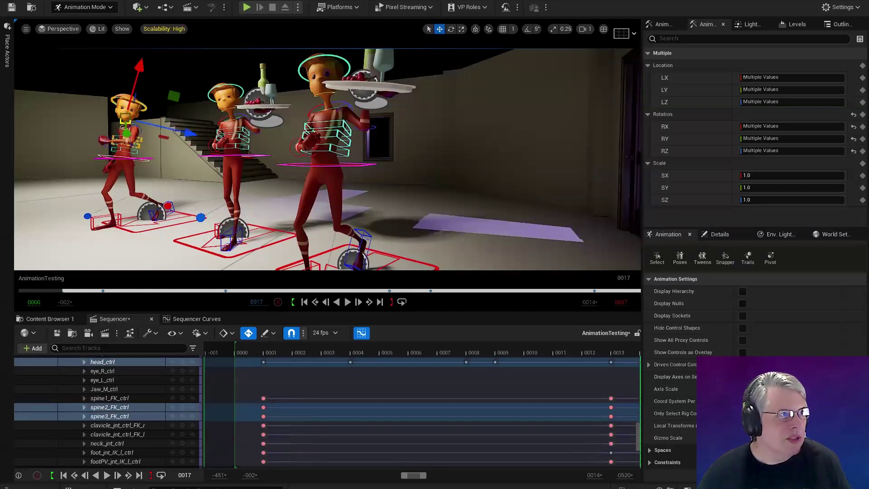
# Switch to the PowerPoint slide show, advance to slide 9 on the TRS Gizmo preference, and move the window out of the way.
pyautogui.hotkey('alt', 'Tab')
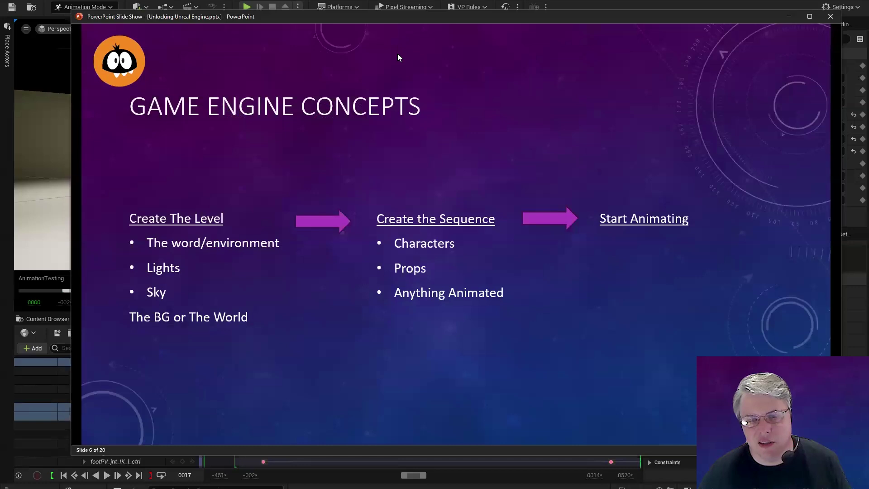
pyautogui.click(465, 131)
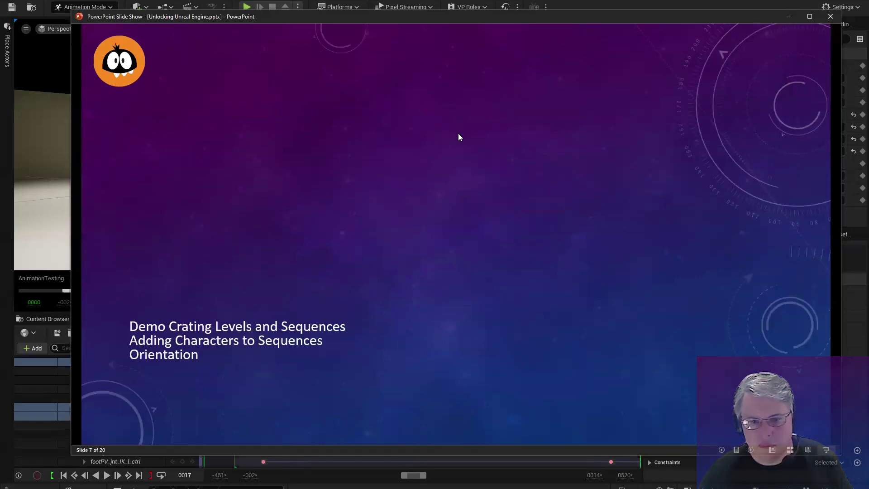
pyautogui.click(459, 134)
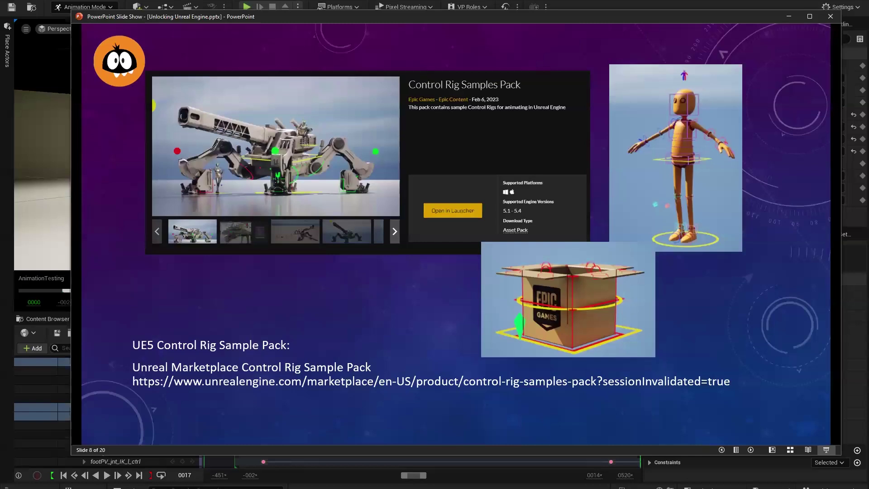
pyautogui.click(419, 256)
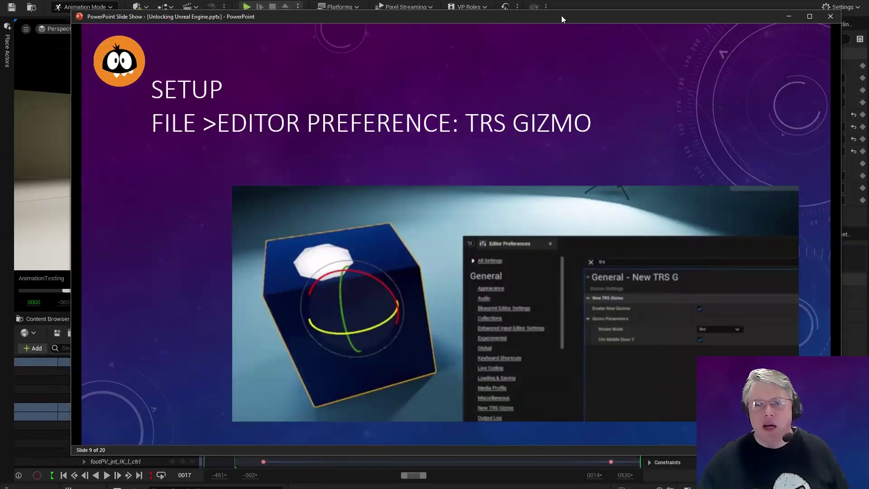
pyautogui.moveTo(557, 14); pyautogui.dragTo(559, 14)
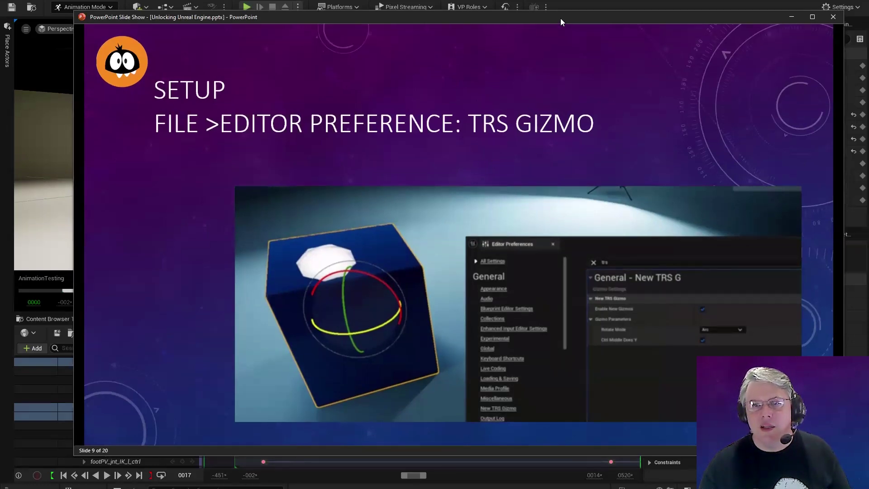
pyautogui.moveTo(560, 18); pyautogui.dragTo(0, 18)
# Rotate the selected spine and head controls together, and rotate head_ctrl alone to about 9.5 in X, 1.2 in Y and 8.8 in Z.
pyautogui.moveTo(325, 163); pyautogui.dragTo(237, 131, button='right')
pyautogui.scroll(5, 237, 131)
pyautogui.press('e')
pyautogui.moveTo(261, 140); pyautogui.dragTo(372, 122)
pyautogui.click(309, 84)
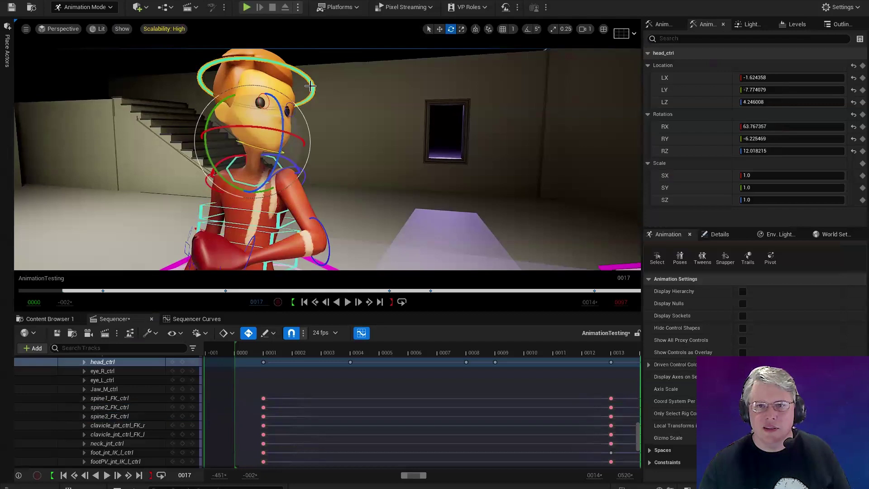
pyautogui.moveTo(255, 144); pyautogui.dragTo(282, 118)
pyautogui.moveTo(353, 145); pyautogui.dragTo(457, 104, button='right')
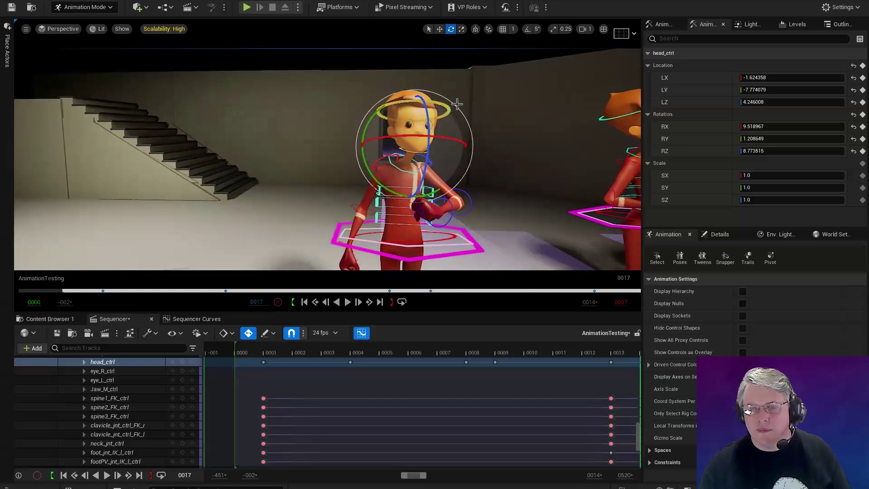
# Search Editor Preferences for "trs" and toggle Enable New Gizmos off and back on.
pyautogui.click(54, 1)
pyautogui.click(76, 111)
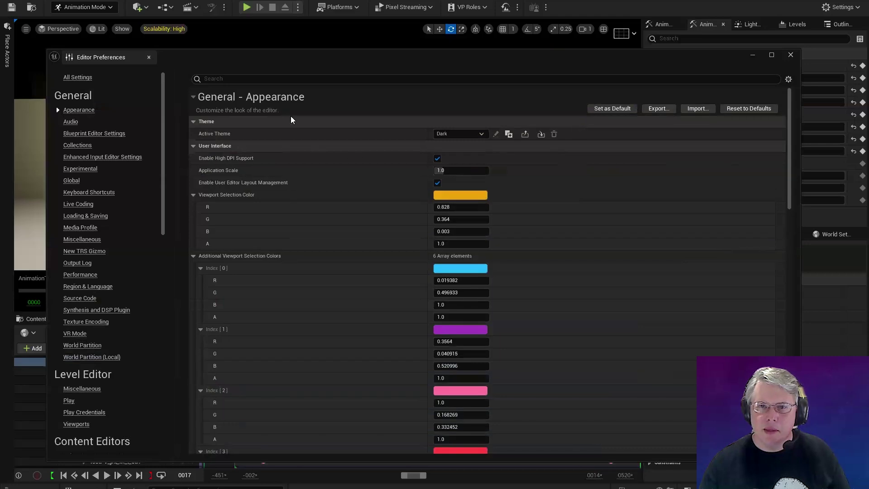
pyautogui.click(270, 78)
pyautogui.write('trs')
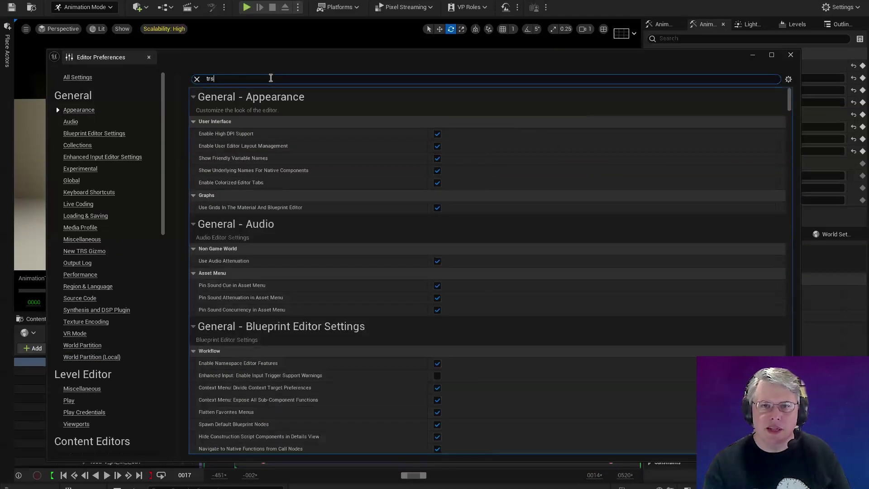
pyautogui.click(439, 135)
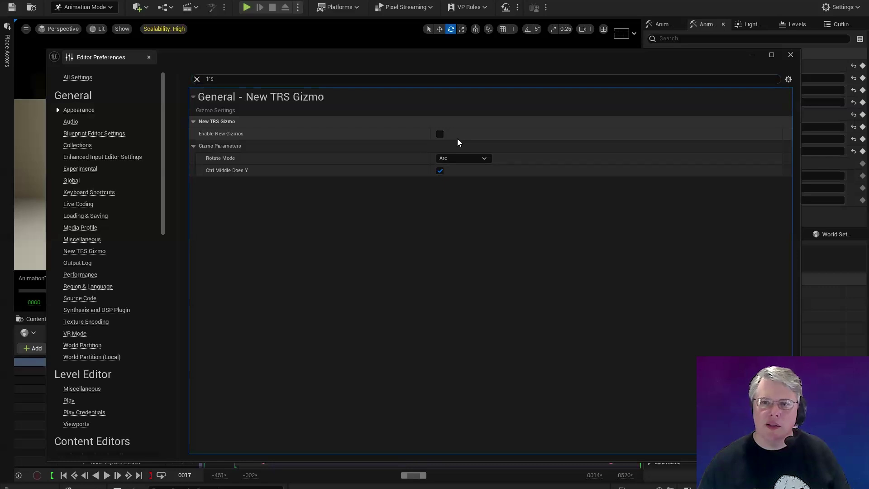
pyautogui.click(440, 134)
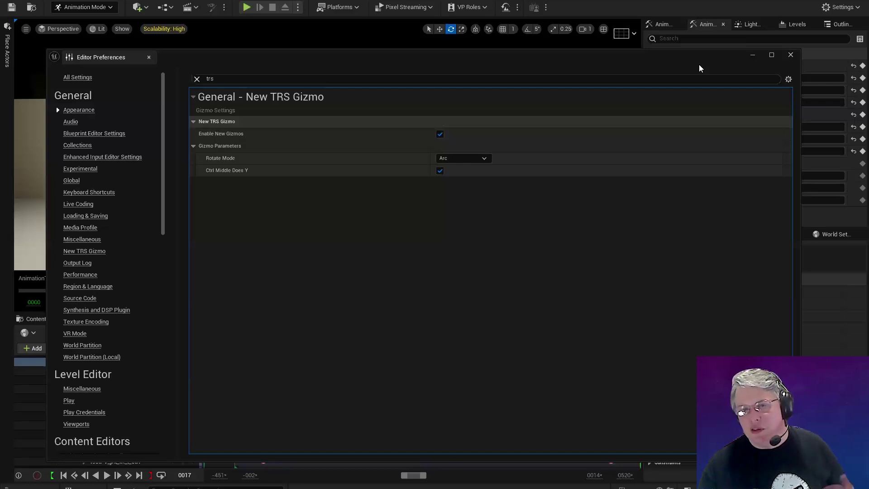
# Move Editor Preferences clear of the characters, try rotating head_ctrl with the new gizmo, and reselect head_ctrl.
pyautogui.moveTo(699, 65); pyautogui.dragTo(713, 211)
pyautogui.moveTo(447, 132); pyautogui.dragTo(445, 126)
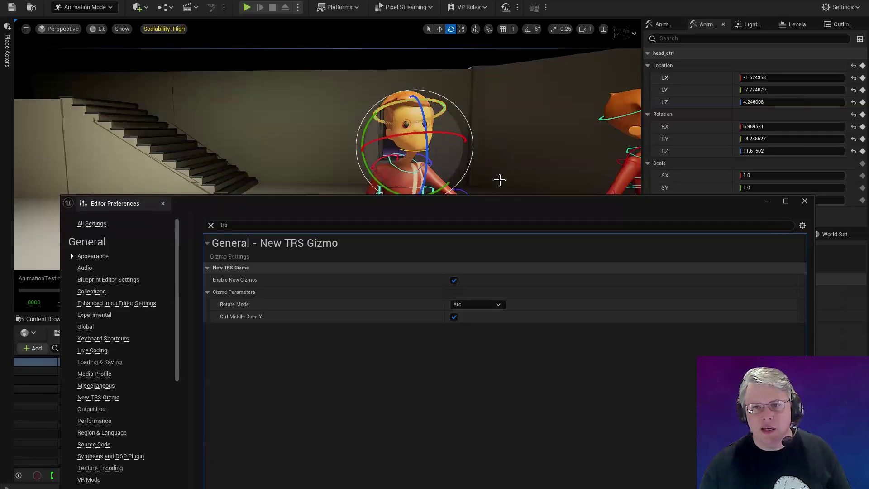
pyautogui.click(498, 192)
pyautogui.scroll(-4, 502, 155)
pyautogui.moveTo(487, 199); pyautogui.dragTo(478, 234)
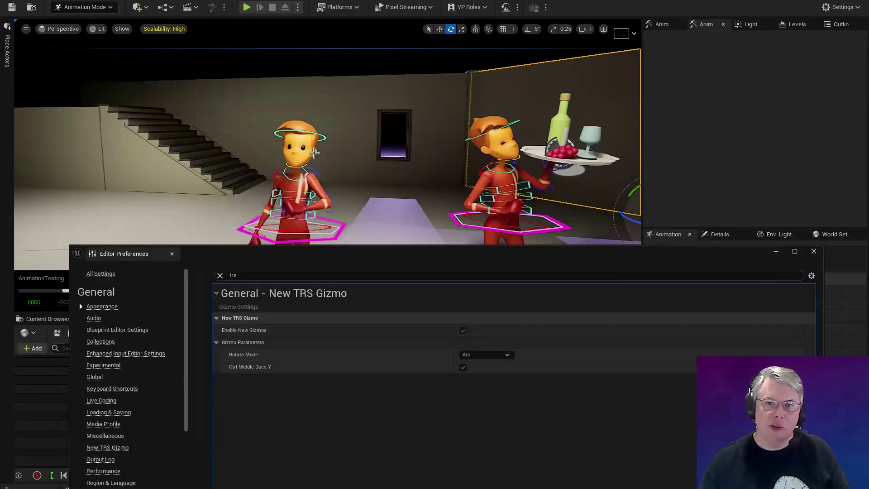
pyautogui.click(322, 139)
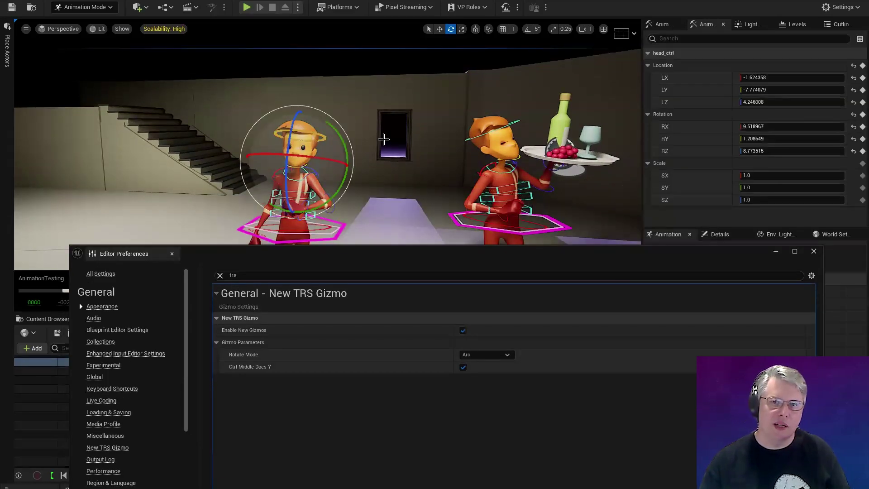
# Toggle the viewport's Game View on and back off twice to compare the scene with and without rig controls.
pyautogui.press('g')
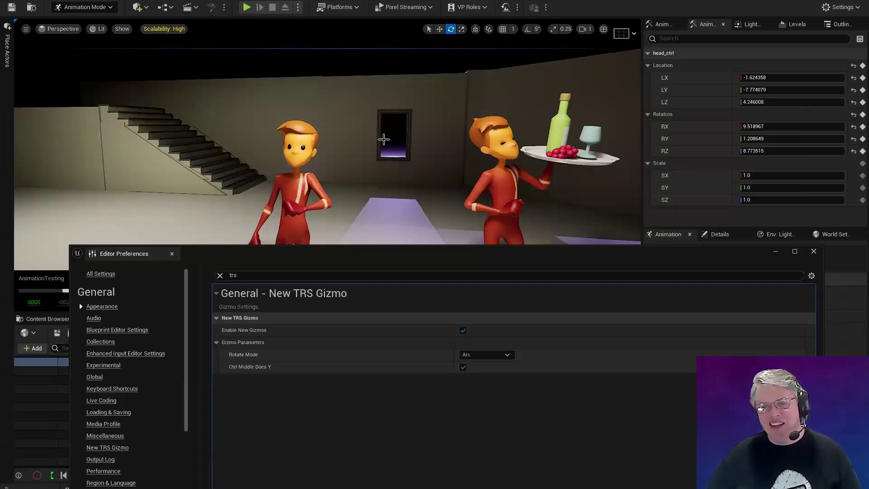
pyautogui.press('g')
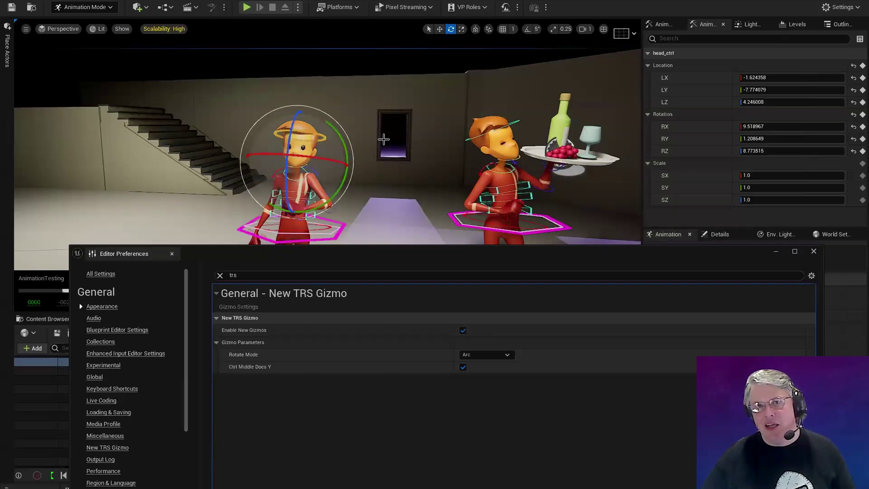
pyautogui.click(25, 28)
pyautogui.click(32, 184)
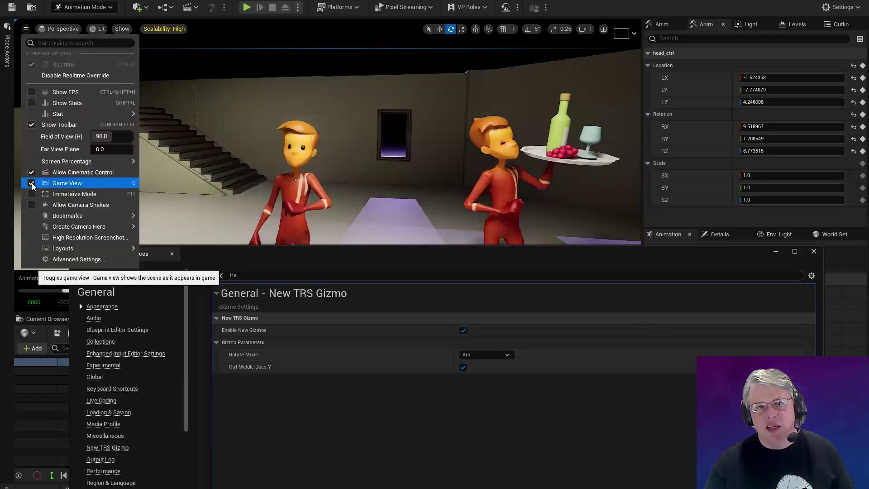
pyautogui.click(32, 184)
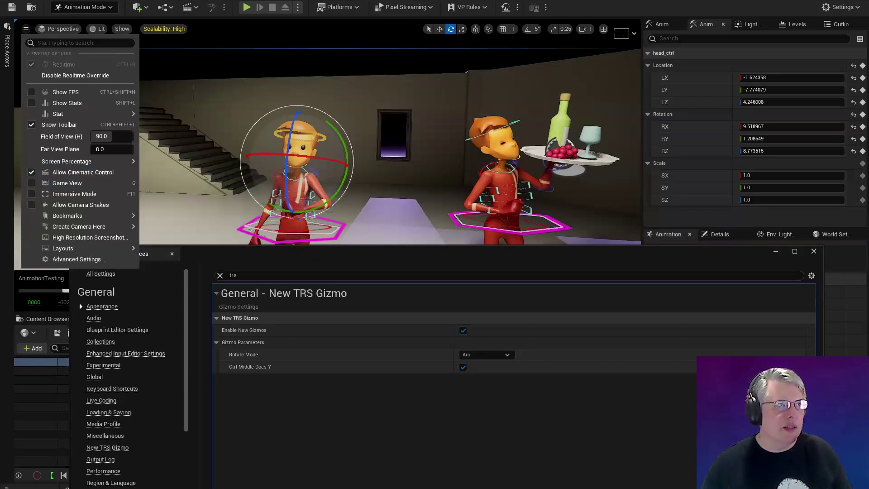
# Switch to the PowerPoint slide show and advance to slide 10 on arcball rotate, screen rotate and inverted middle mouse pan.
pyautogui.hotkey('alt', 'Tab')
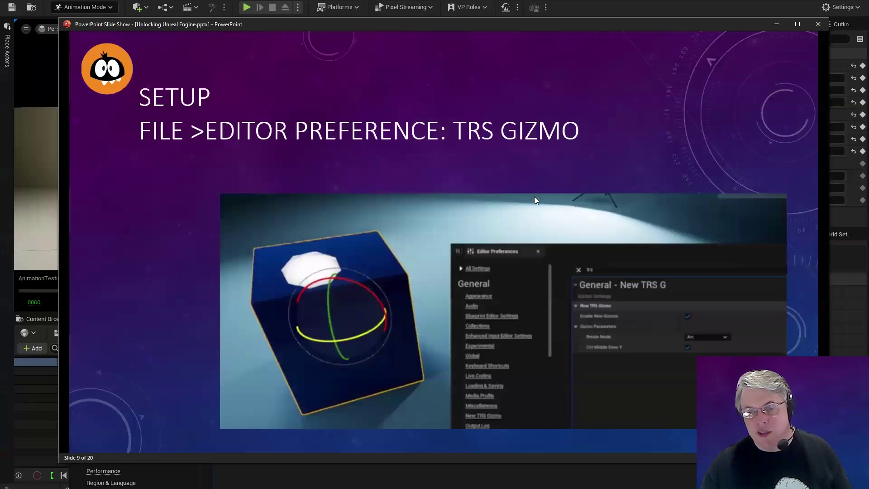
pyautogui.click(519, 219)
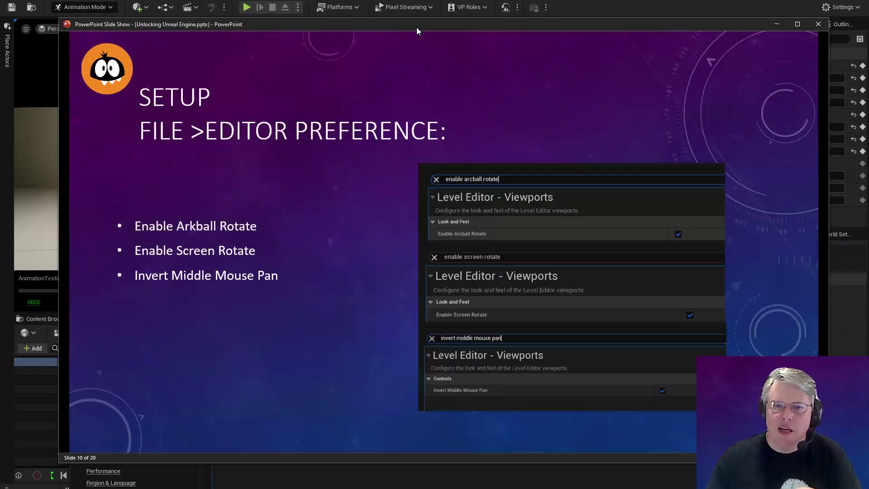
pyautogui.moveTo(417, 27); pyautogui.dragTo(420, 47)
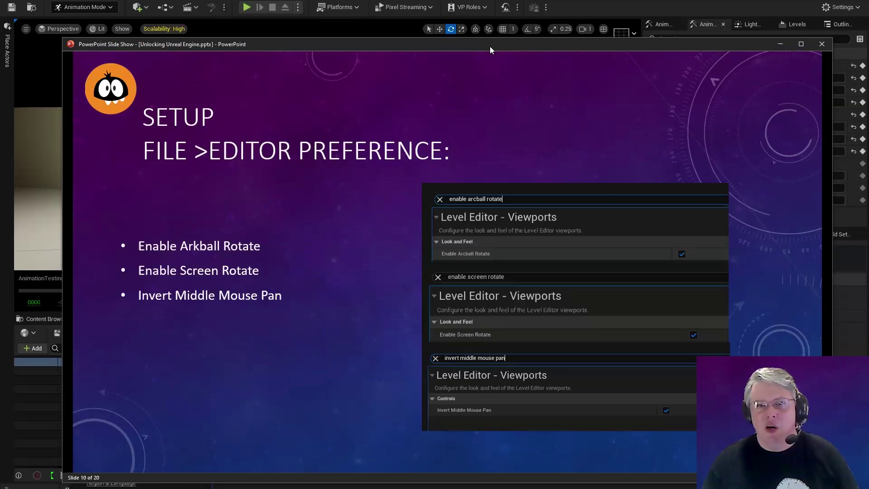
# Return to Unreal Engine, test panning and moving the view around the farthest Stewart, and recheck the preferences slide in PowerPoint.
pyautogui.hotkey('alt', 'Tab')
pyautogui.moveTo(326, 149); pyautogui.dragTo(365, 155, button='middle')
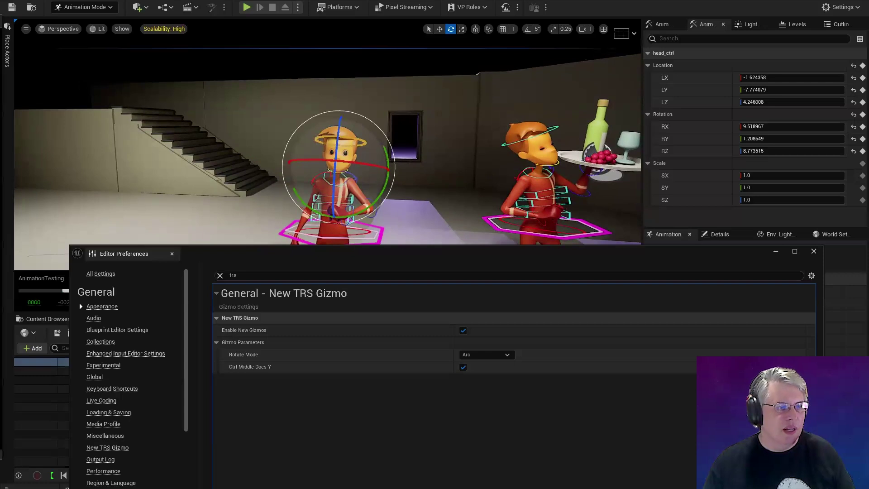
pyautogui.moveTo(365, 154); pyautogui.dragTo(308, 154, button='middle')
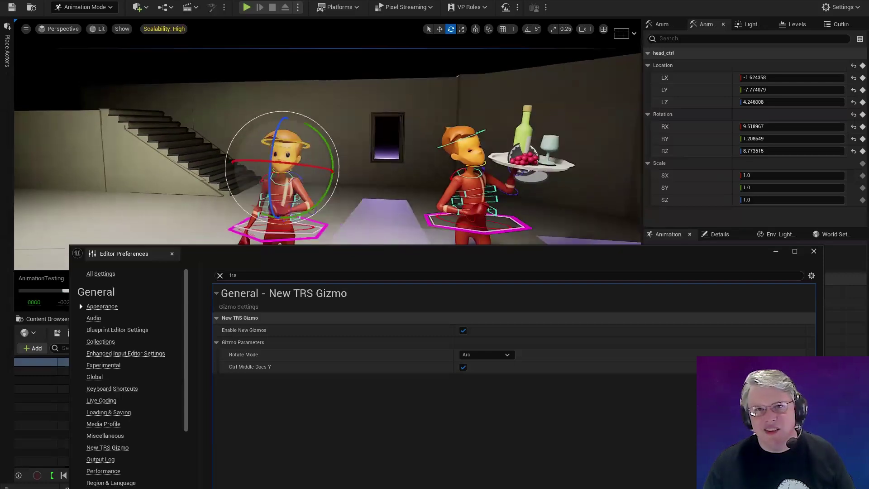
pyautogui.moveTo(436, 134)
pyautogui.mouseDown()
pyautogui.moveTo(426, 122)
pyautogui.moveTo(431, 136)
pyautogui.mouseUp()
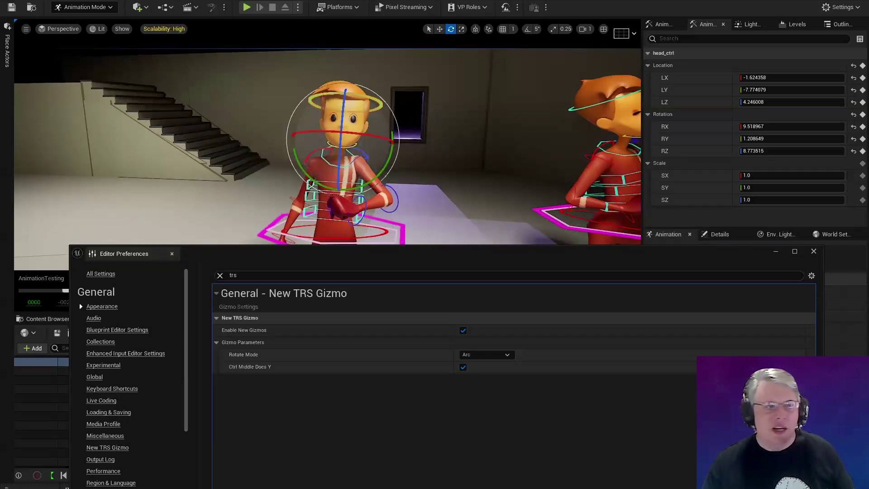
pyautogui.hotkey('alt', 'Tab')
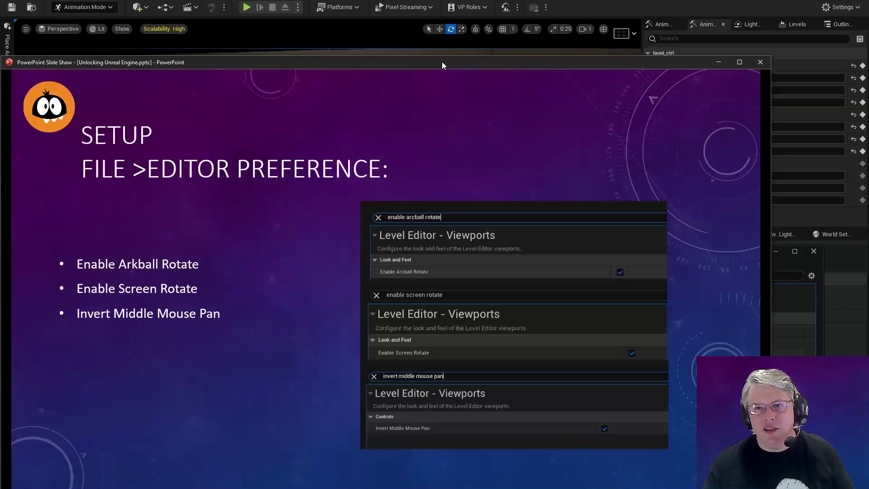
# Back in Unreal Engine, rotate head_ctrl with arcball and screen rotation to about 3.9 in X, 21.3 in Y and 7.8 in Z.
pyautogui.hotkey('alt', 'Tab')
pyautogui.moveTo(366, 124); pyautogui.dragTo(367, 127)
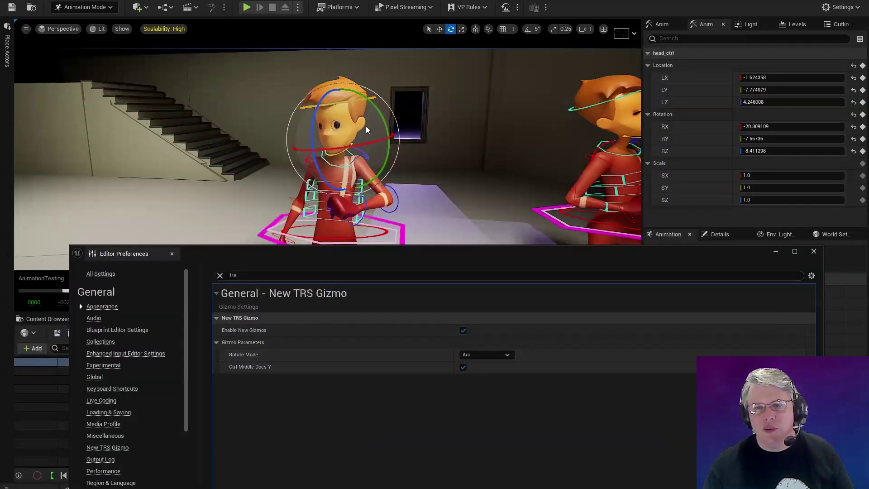
pyautogui.moveTo(367, 130); pyautogui.dragTo(450, 156)
pyautogui.moveTo(450, 155); pyautogui.dragTo(500, 108, button='right')
pyautogui.moveTo(500, 109); pyautogui.dragTo(492, 91)
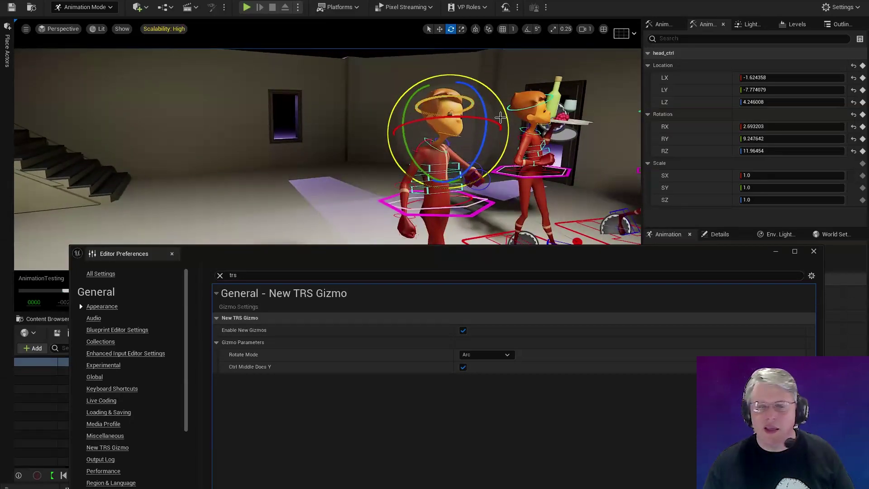
pyautogui.hotkey('ctrl', 'z')
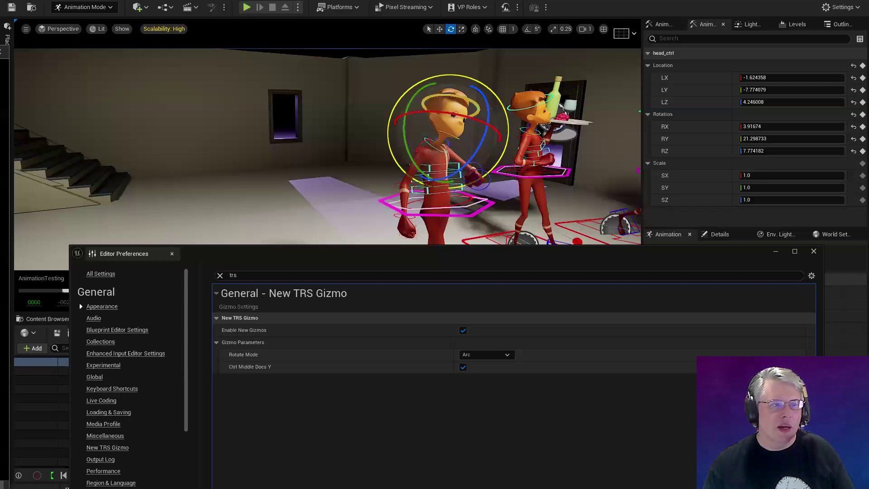
# View slide 11 on turning off snapping and camera preview in PowerPoint, and switch back to Unreal Engine.
pyautogui.hotkey('alt', 'Tab')
pyautogui.click(403, 169)
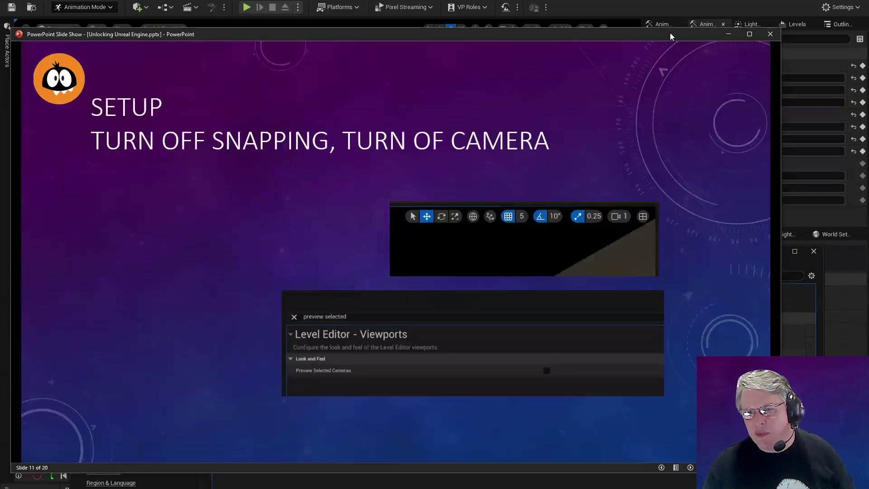
pyautogui.moveTo(666, 34); pyautogui.dragTo(648, 37)
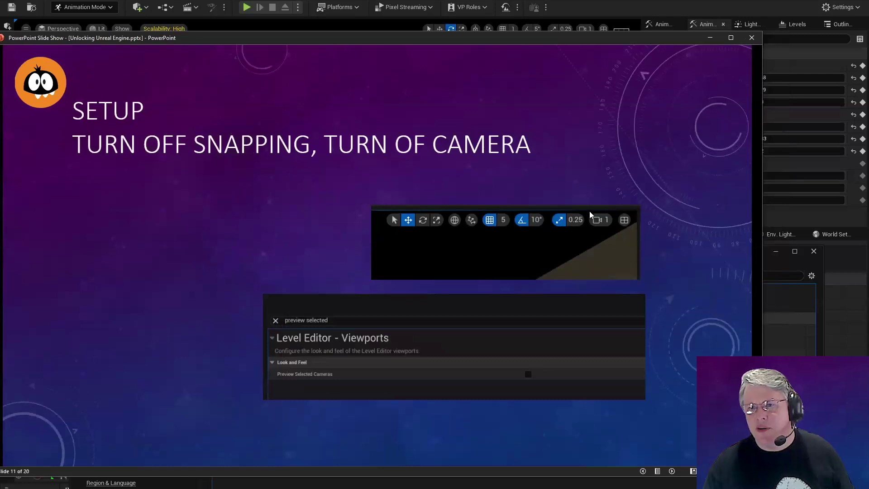
pyautogui.hotkey('alt', 'Tab')
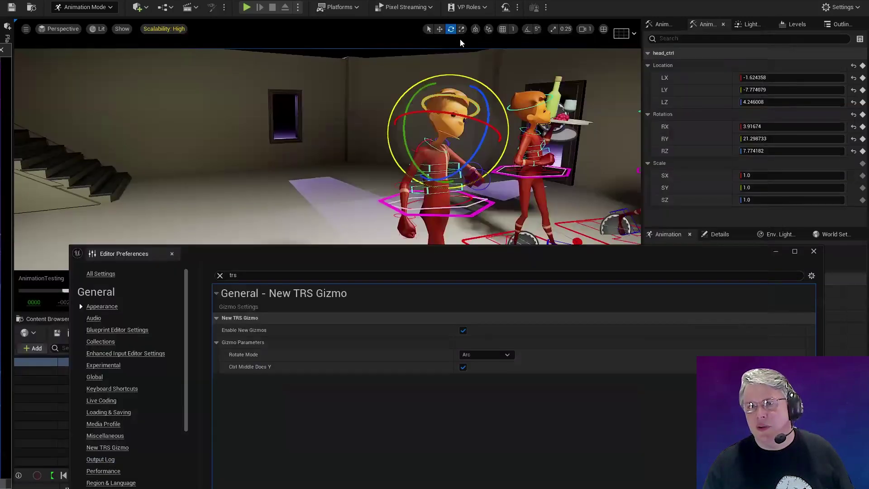
# Turn grid, rotation and scale snapping on in the viewport, and switch all three off again.
pyautogui.click(503, 29)
pyautogui.click(527, 29)
pyautogui.click(553, 29)
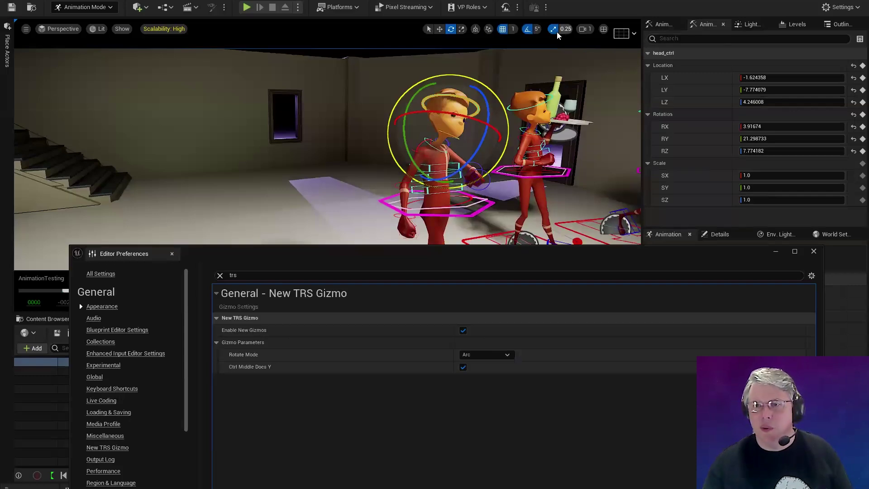
pyautogui.click(528, 30)
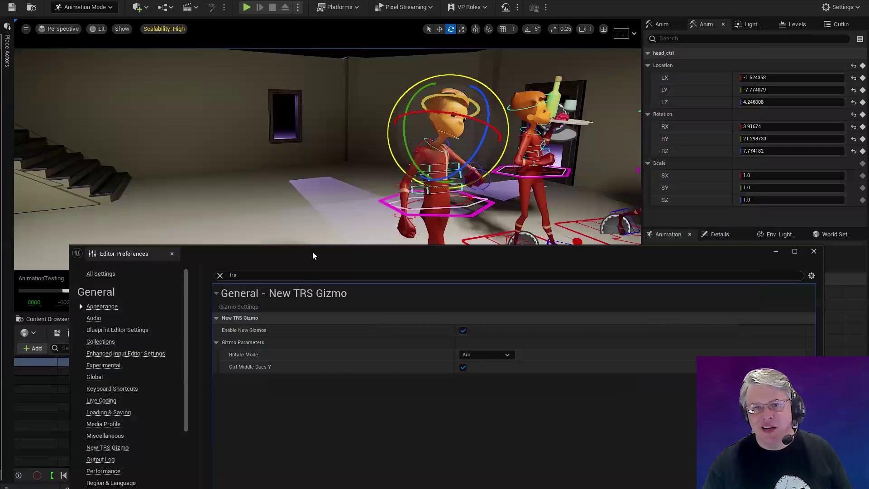
# Close the Editor Preferences and lock the viewport to the Camera Cuts track in Sequencer.
pyautogui.moveTo(317, 252); pyautogui.dragTo(303, 217)
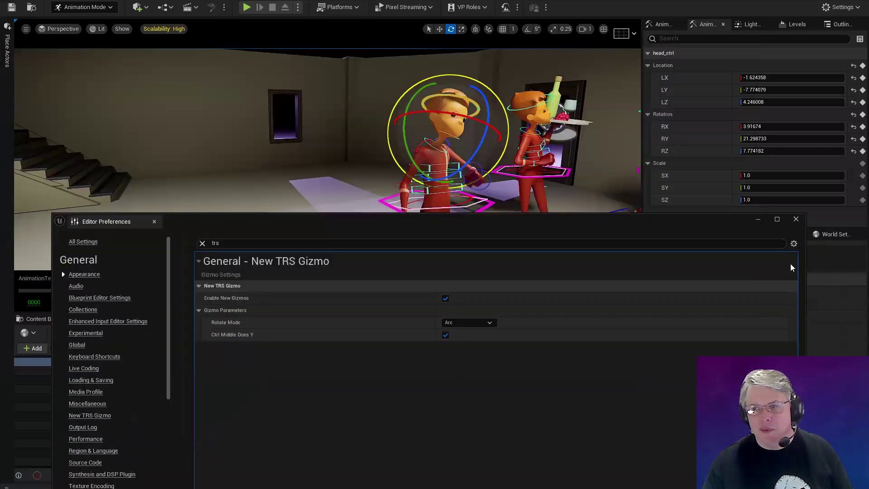
pyautogui.click(800, 218)
pyautogui.scroll(-5, 198, 388)
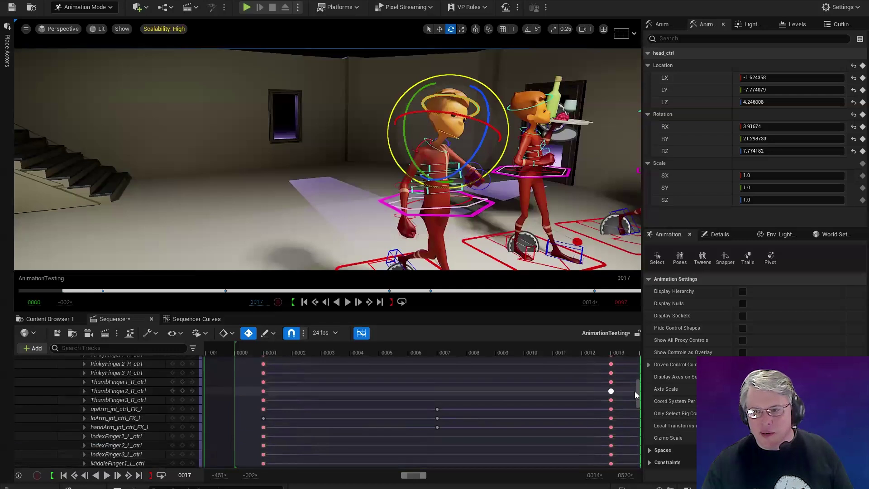
pyautogui.scroll(10, 135, 396)
pyautogui.click(132, 389)
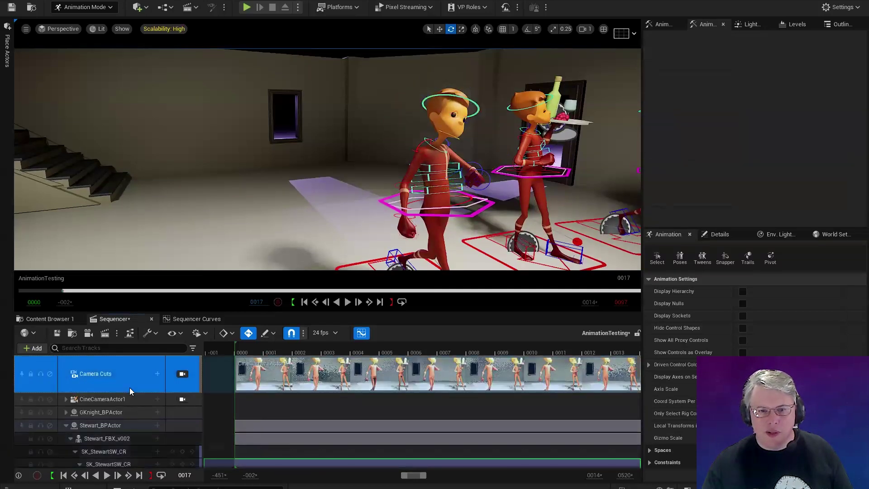
pyautogui.click(183, 374)
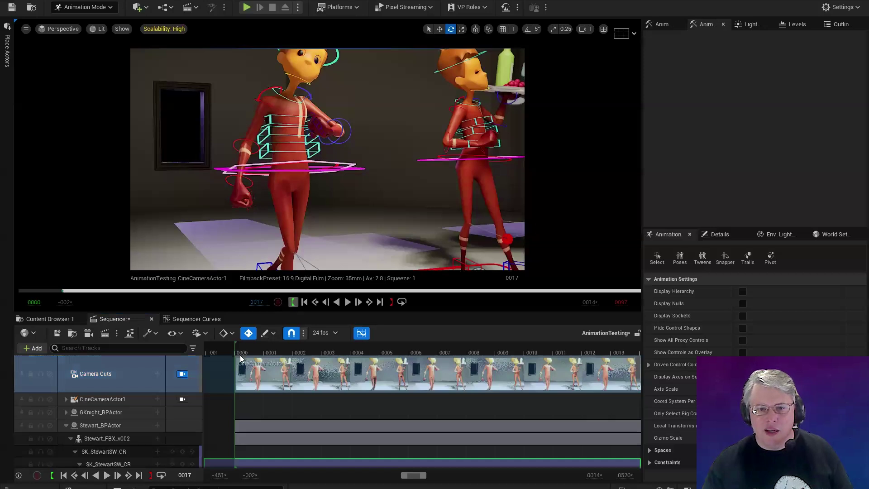
# Pilot CineCameraActor1 and reframe the two characters from about LX 239, LY -481 and LZ 105.
pyautogui.click(180, 399)
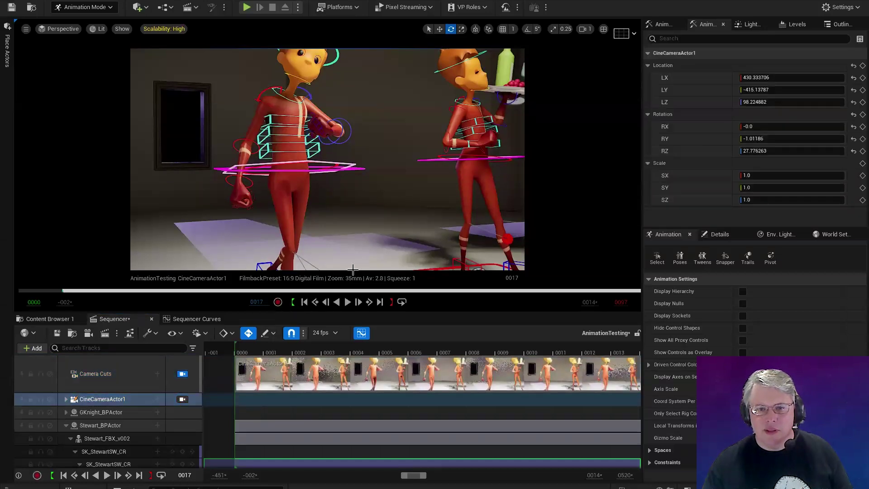
pyautogui.click(182, 399)
pyautogui.moveTo(327, 172); pyautogui.dragTo(315, 142, button='right')
pyautogui.moveTo(462, 169)
pyautogui.mouseDown(button='right')
pyautogui.moveTo(452, 167)
pyautogui.moveTo(461, 168)
pyautogui.mouseUp(button='right')
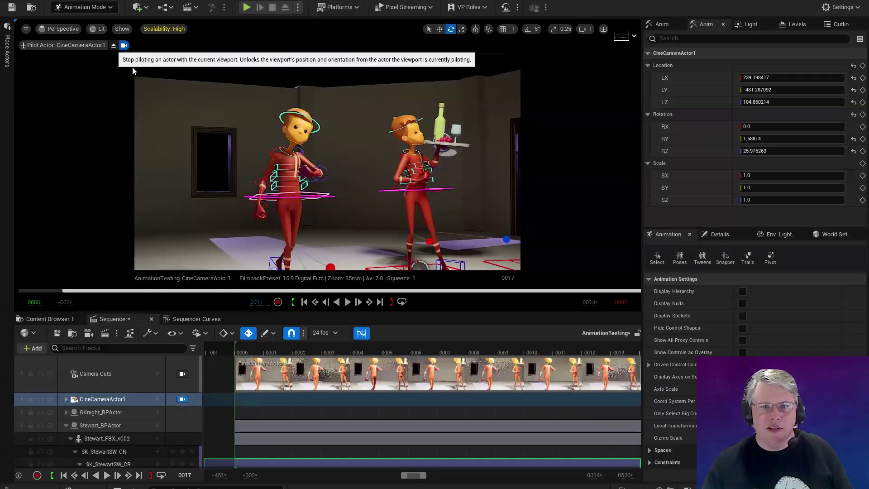
# Stop piloting CineCameraActor1 and examine the camera and its preview from outside in the perspective view.
pyautogui.click(114, 45)
pyautogui.scroll(-5, 438, 165)
pyautogui.moveTo(439, 177); pyautogui.dragTo(407, 169, button='middle')
pyautogui.moveTo(543, 131); pyautogui.dragTo(513, 154, button='middle')
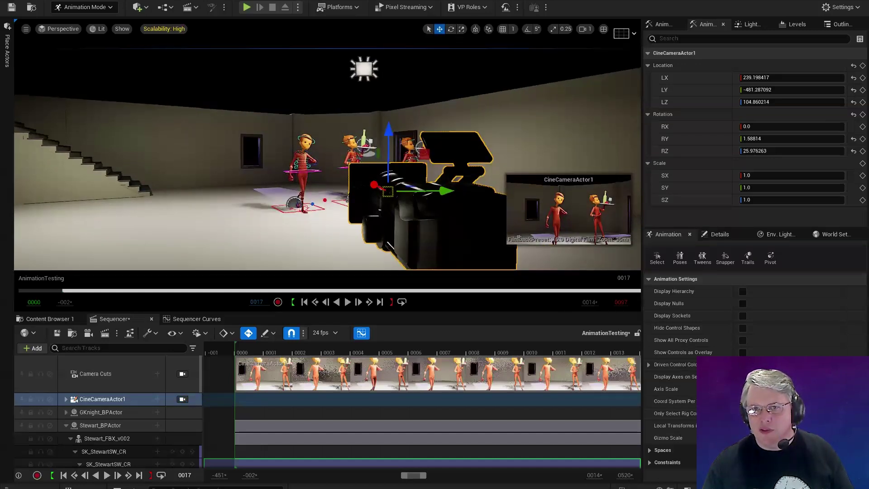
pyautogui.click(513, 154)
pyautogui.click(432, 196)
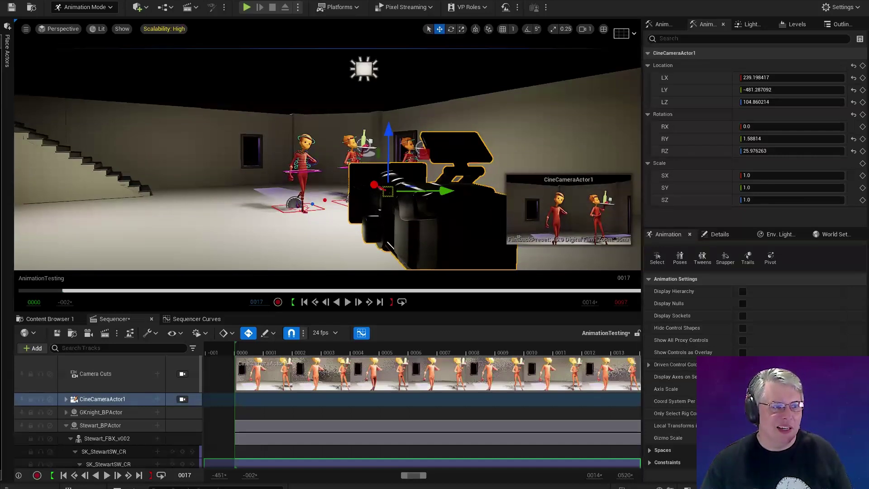
# Switch to the PowerPoint slide show, advance to slide 12 on left mouse drag marquee, and return to Unreal Engine.
pyautogui.hotkey('alt', 'Tab')
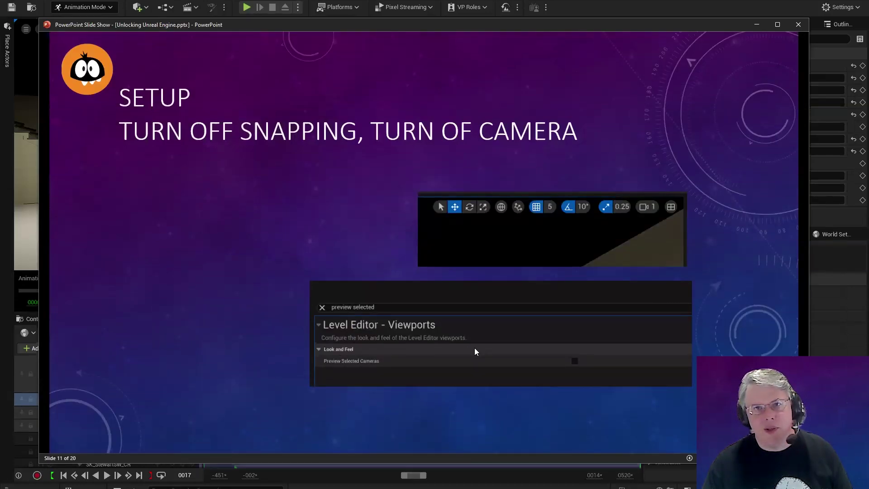
pyautogui.press('Right')
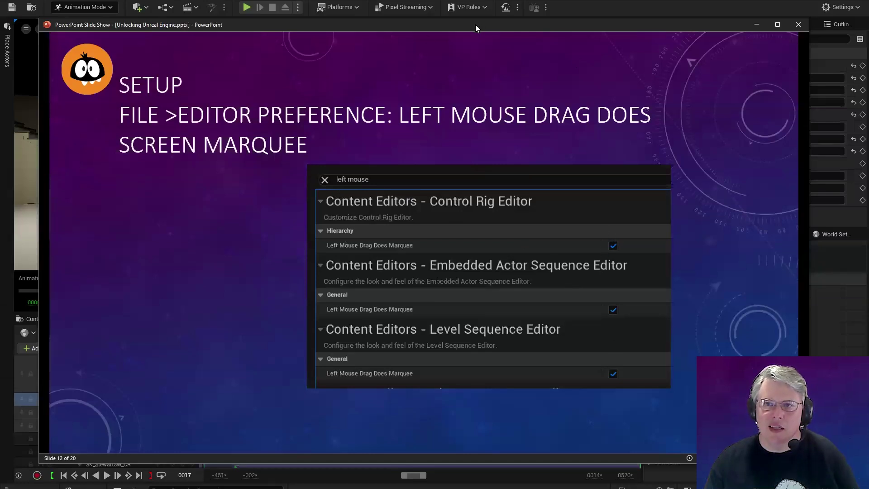
pyautogui.press('Escape')
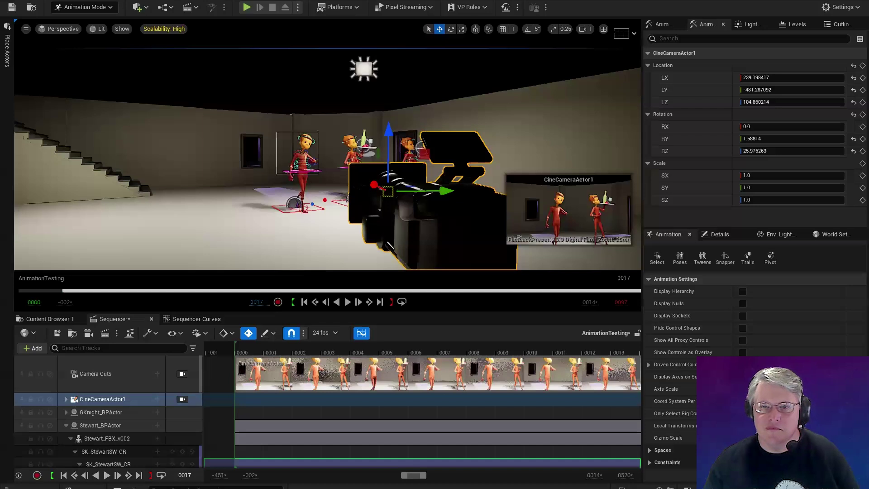
# Marquee-select the upper-body controls of the Stewart nearest the stairs and the spine, clavicle and neck keys at frame 1 in Sequencer.
pyautogui.click(274, 132)
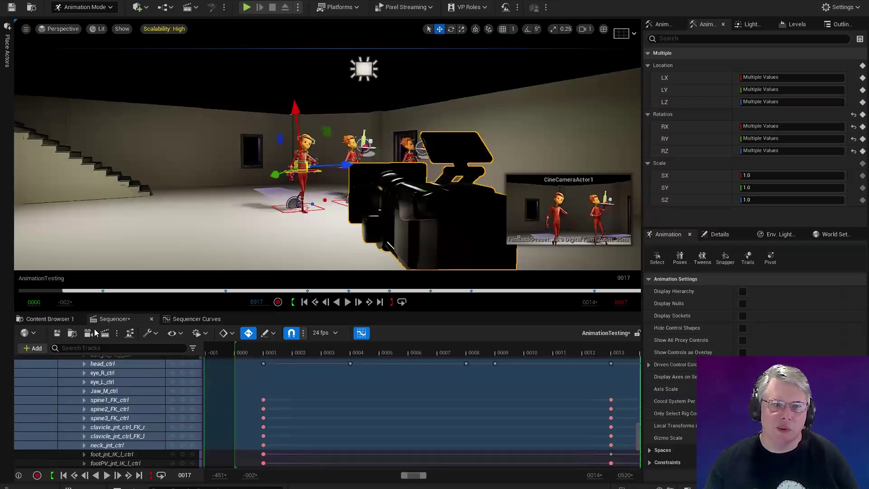
pyautogui.moveTo(245, 392); pyautogui.dragTo(281, 449)
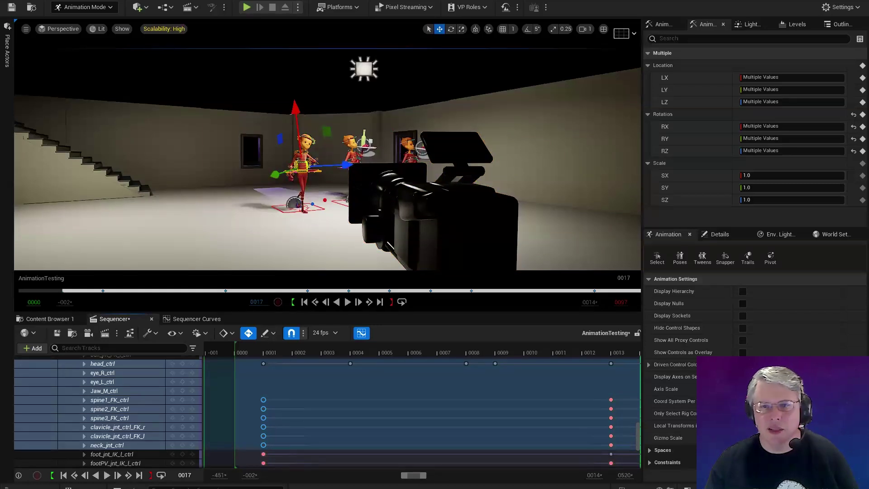
# View slide 13 on Sequencer settings in PowerPoint and switch back to Unreal Engine.
pyautogui.hotkey('alt', 'Tab')
pyautogui.click(274, 249)
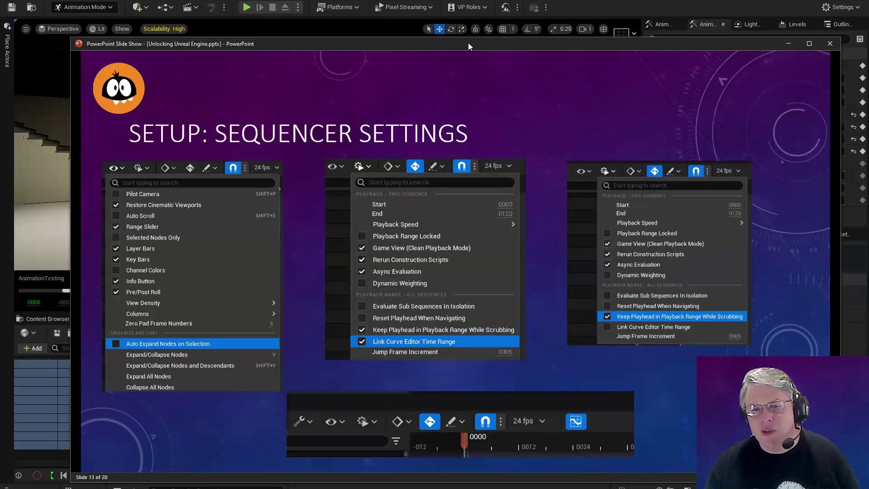
pyautogui.hotkey('alt', 'Tab')
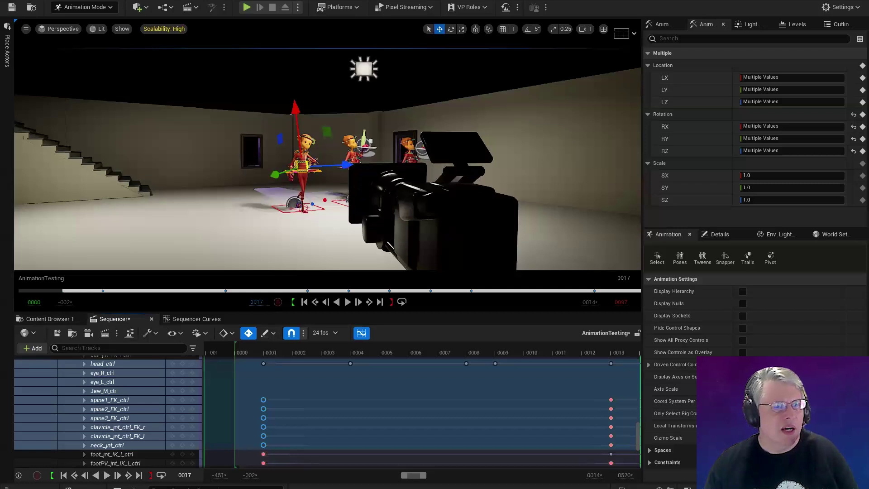
pyautogui.hotkey('alt', 'Tab')
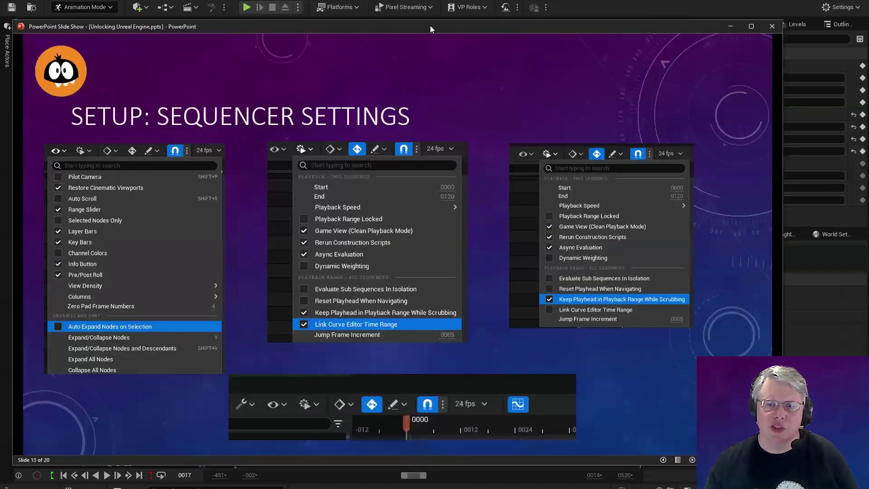
pyautogui.hotkey('alt', 'Tab')
# Expand and collapse the channels of the Jaw_M_ctrl and eye_L_ctrl tracks in Sequencer.
pyautogui.click(83, 391)
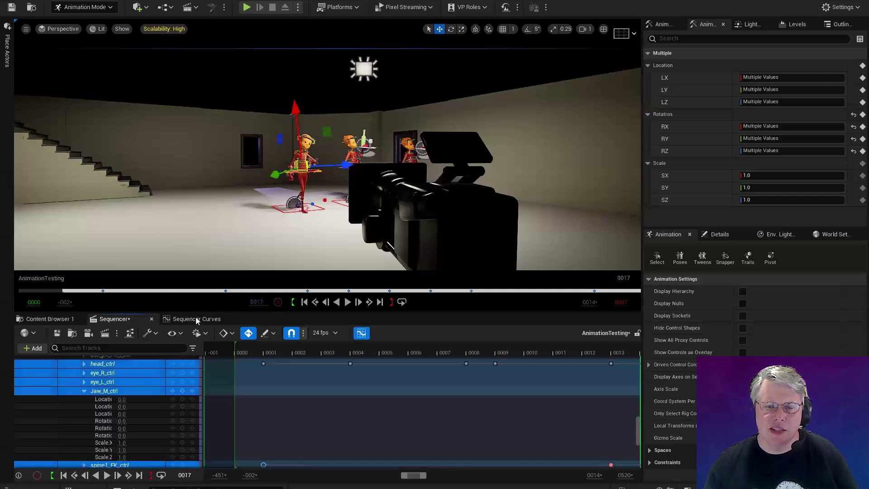
pyautogui.click(84, 391)
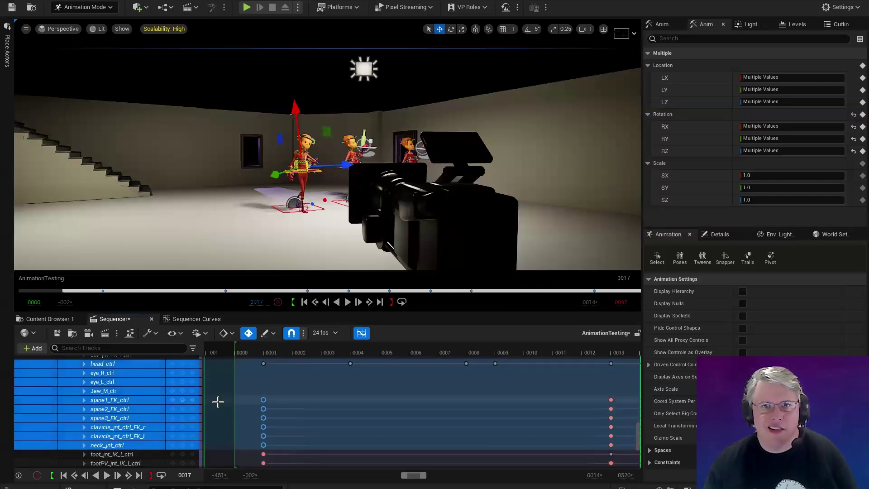
pyautogui.click(84, 382)
pyautogui.click(85, 381)
pyautogui.click(85, 381)
pyautogui.click(84, 382)
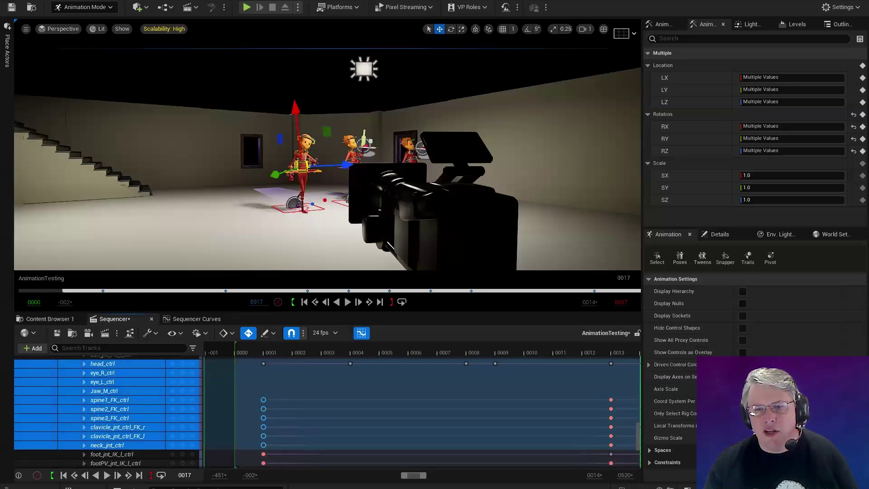
# Undock Sequencer Curves as a floating window and test its linked time range by panning and zooming the Sequencer timeline.
pyautogui.click(207, 317)
pyautogui.moveTo(213, 303); pyautogui.dragTo(213, 240)
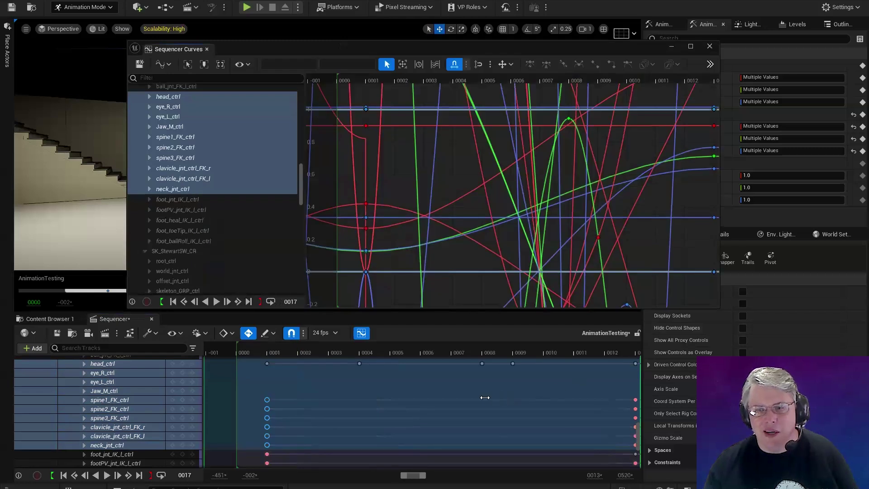
pyautogui.rightClick(454, 397)
pyautogui.click(410, 395)
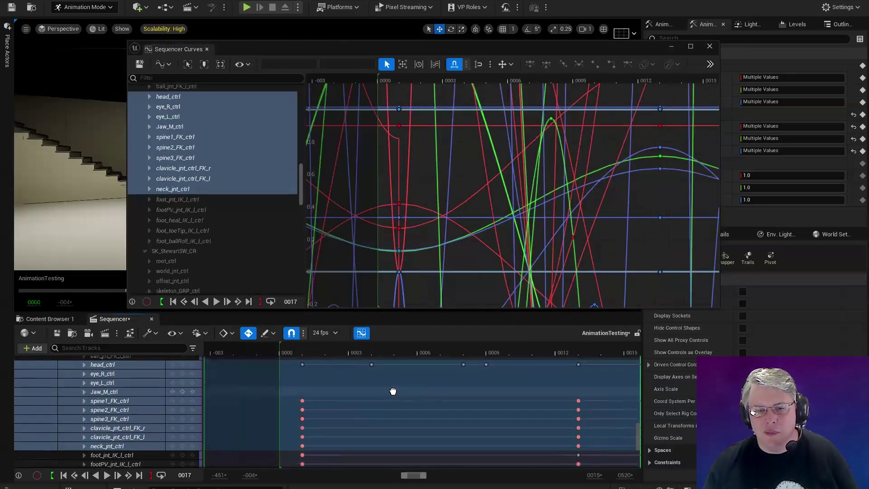
pyautogui.scroll(2, 393, 392)
pyautogui.scroll(3, 394, 413)
pyautogui.keyDown('ctrl'); pyautogui.scroll(-5, 436, 409); pyautogui.keyUp('ctrl')
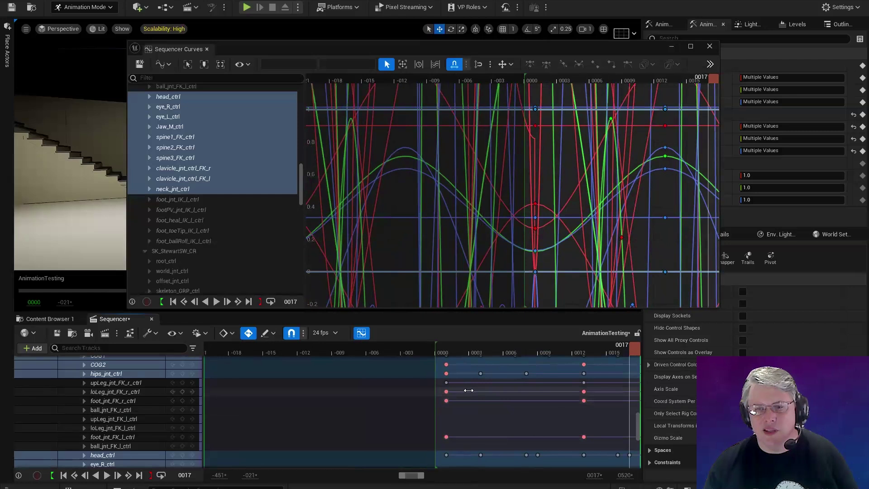
# Scrub the playhead to frame 5 and frame the selected controls' curves in the curve editor.
pyautogui.click(501, 351)
pyautogui.moveTo(481, 373); pyautogui.dragTo(497, 347)
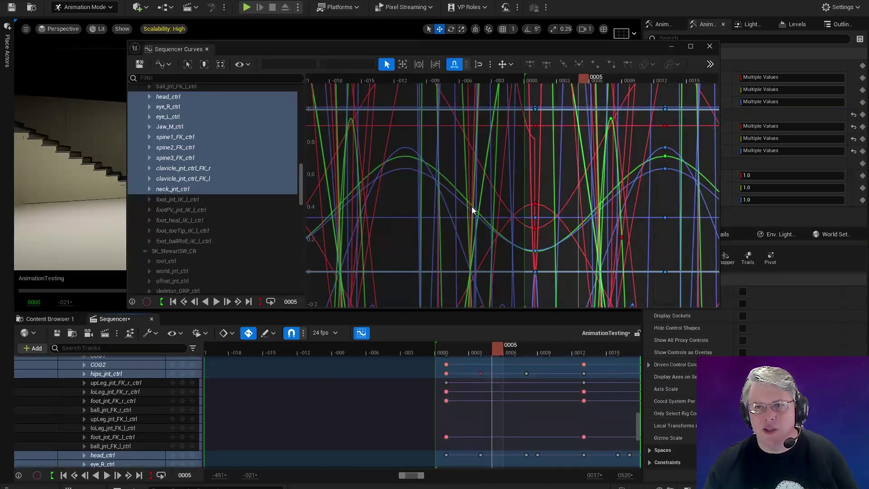
pyautogui.press('f')
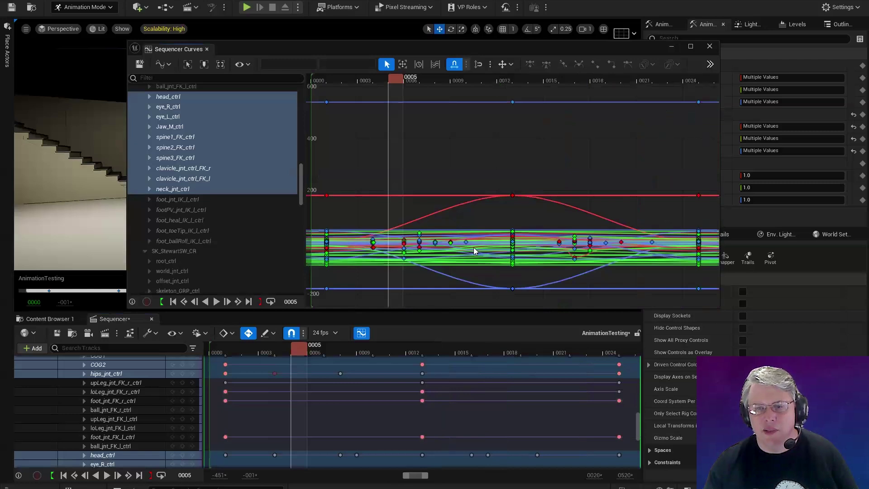
pyautogui.scroll(-1, 484, 240)
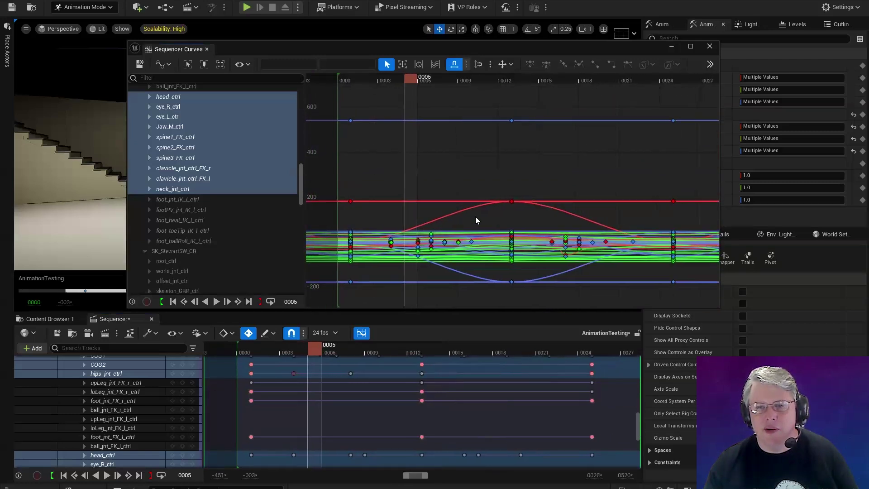
pyautogui.scroll(-3, 475, 217)
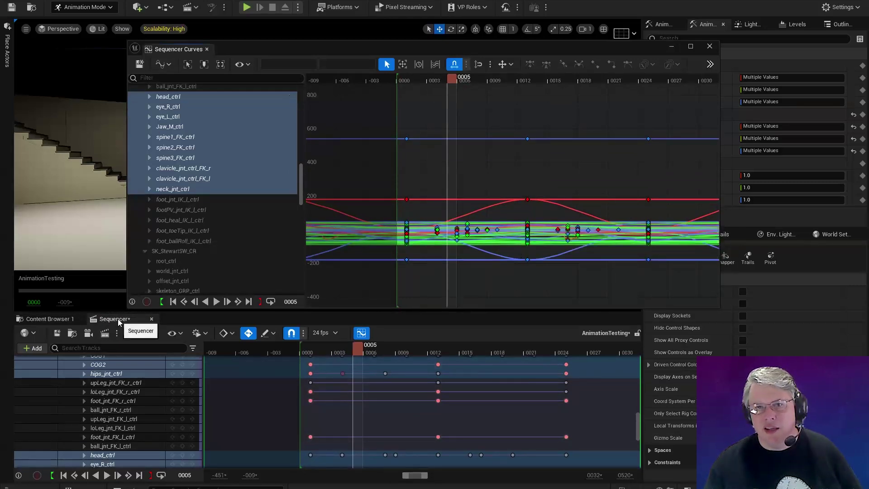
# Dock Sequencer beneath the floating curve editor, enlarge the window and curve area, and move the playhead to frame 9.
pyautogui.moveTo(120, 321); pyautogui.dragTo(398, 274)
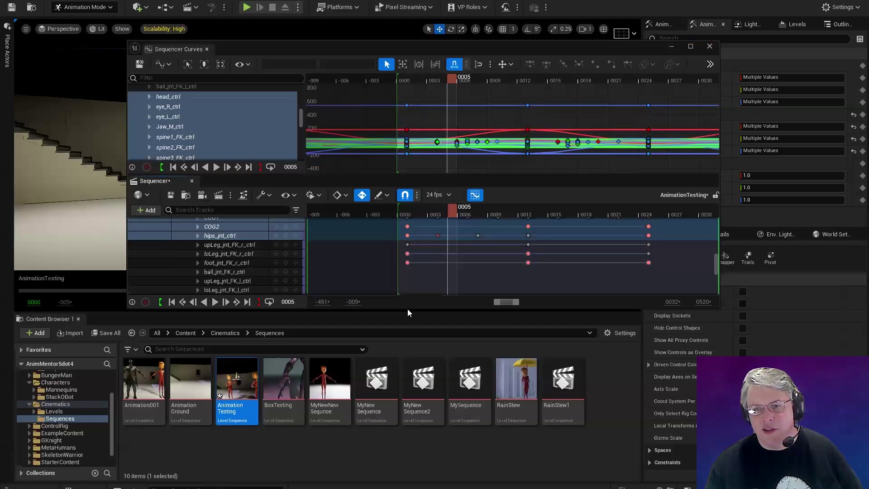
pyautogui.moveTo(408, 310); pyautogui.dragTo(409, 448)
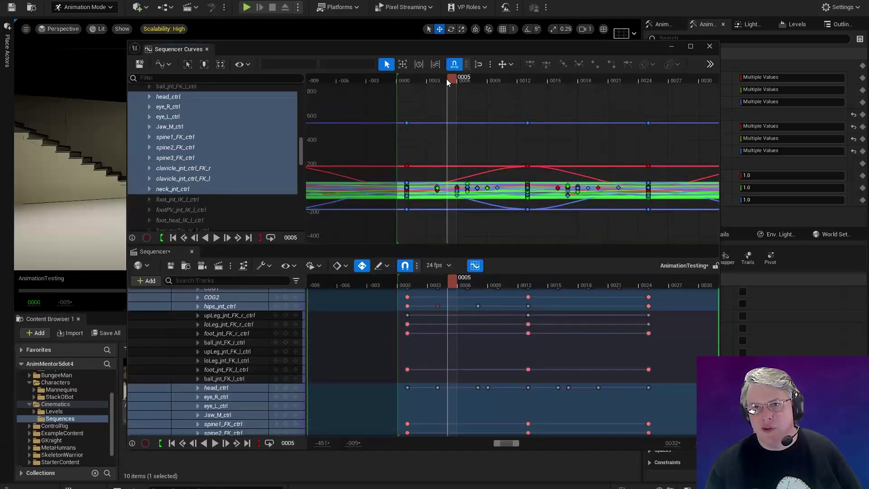
pyautogui.moveTo(452, 247); pyautogui.dragTo(451, 289)
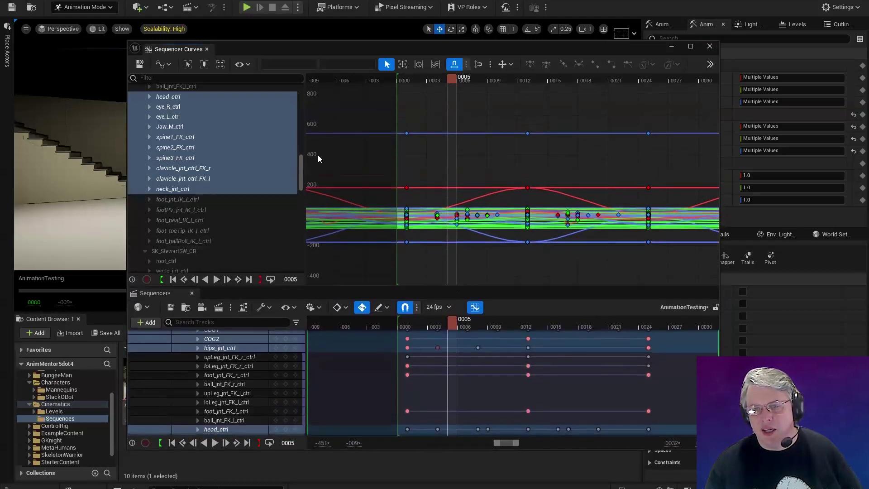
pyautogui.click(491, 84)
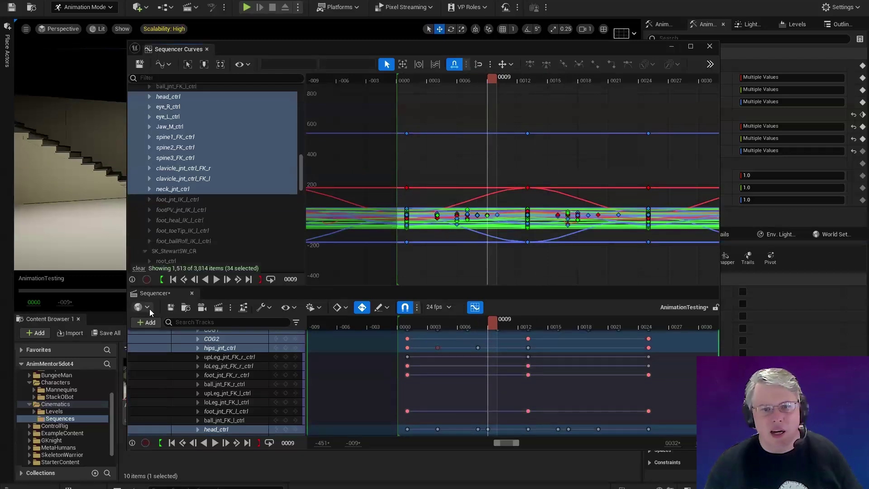
# Dock Sequencer and Sequencer Curves back beside the Content Browser.
pyautogui.moveTo(164, 294); pyautogui.dragTo(110, 329)
pyautogui.moveTo(184, 51); pyautogui.dragTo(181, 321)
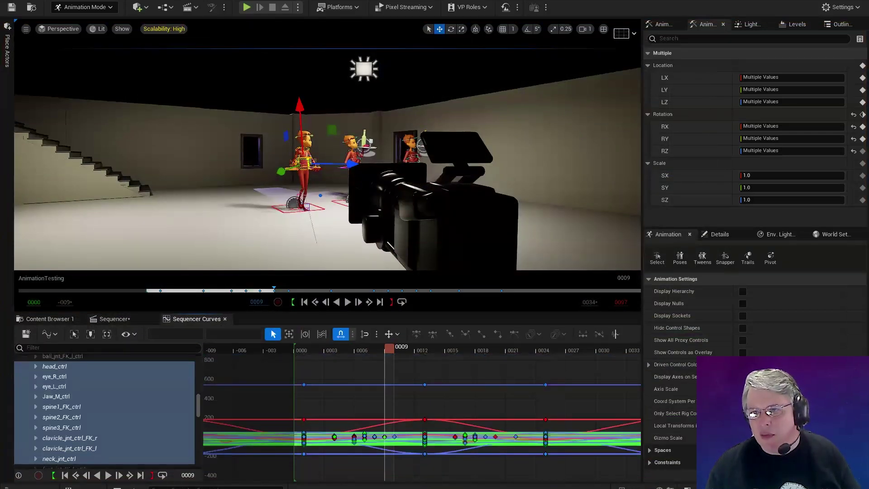
# Recheck the Sequencer settings slide in PowerPoint and return to Unreal Engine.
pyautogui.hotkey('alt', 'Tab')
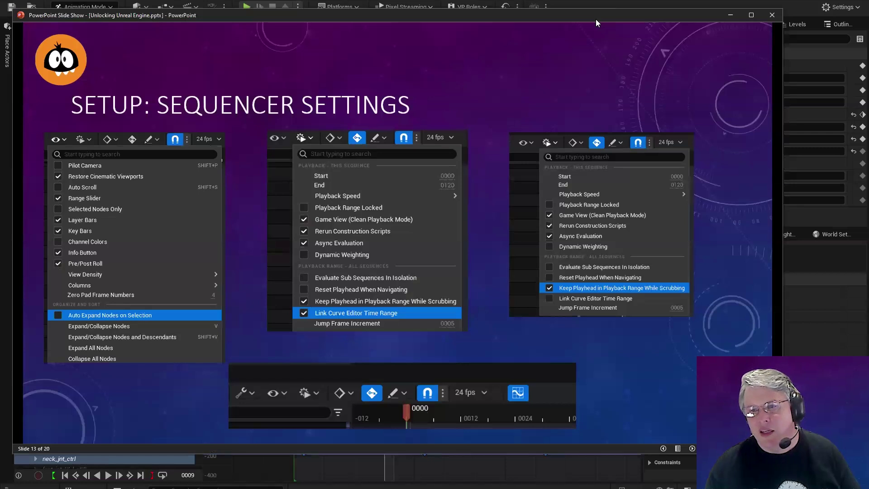
pyautogui.hotkey('alt', 'Tab')
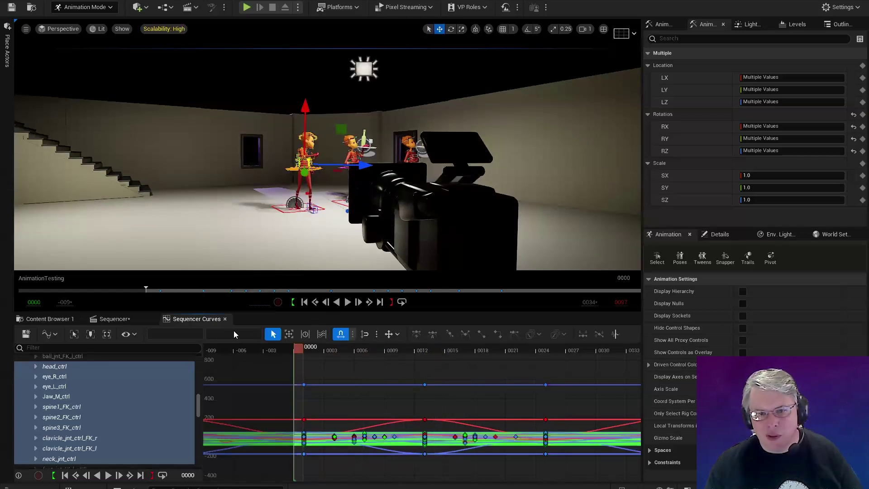
# Bring Sequencer back into view and set the sequence display rate to 24 fps (film).
pyautogui.click(148, 321)
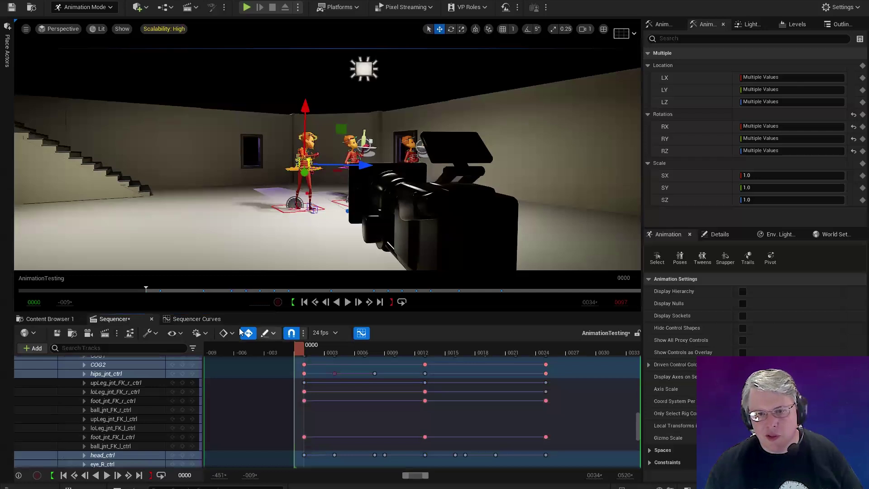
pyautogui.click(248, 332)
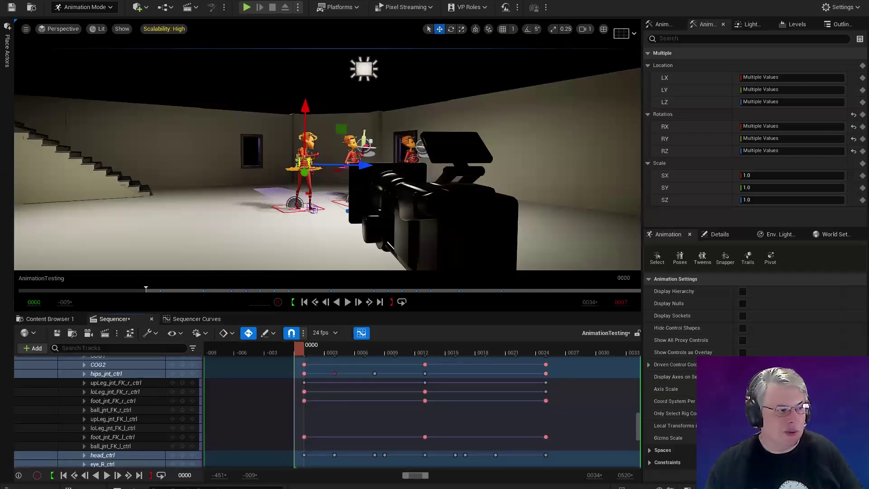
pyautogui.click(324, 333)
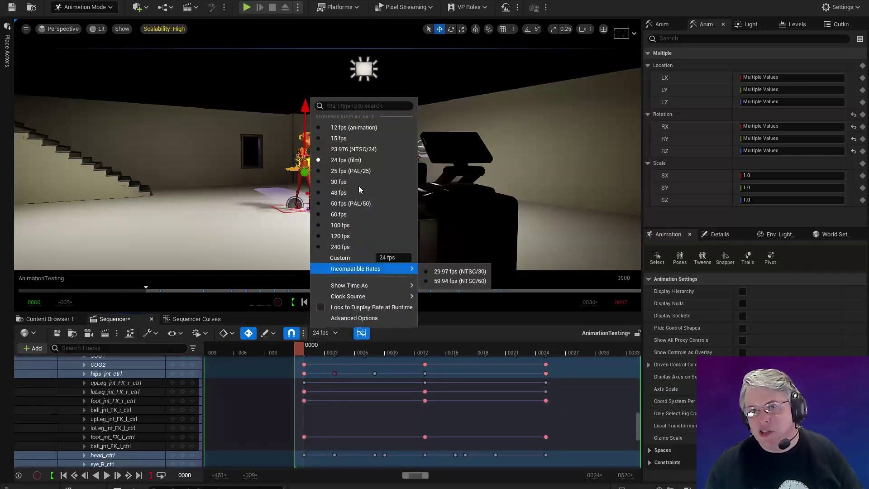
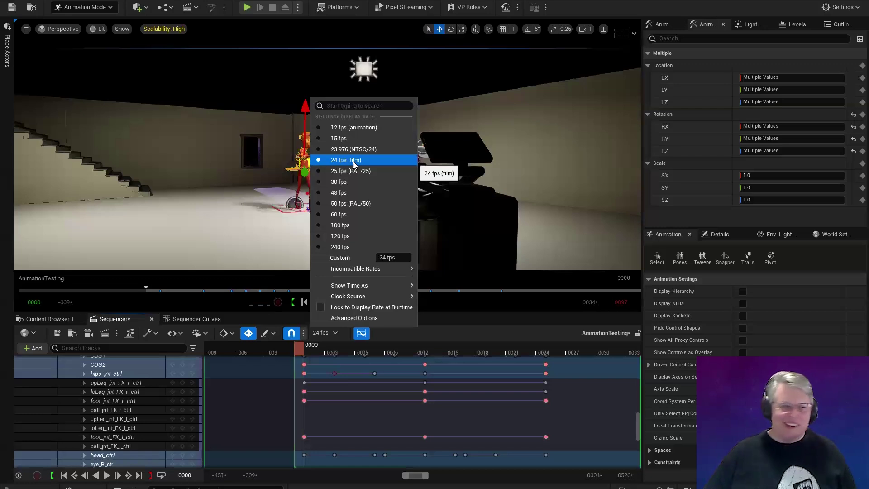
pyautogui.click(352, 161)
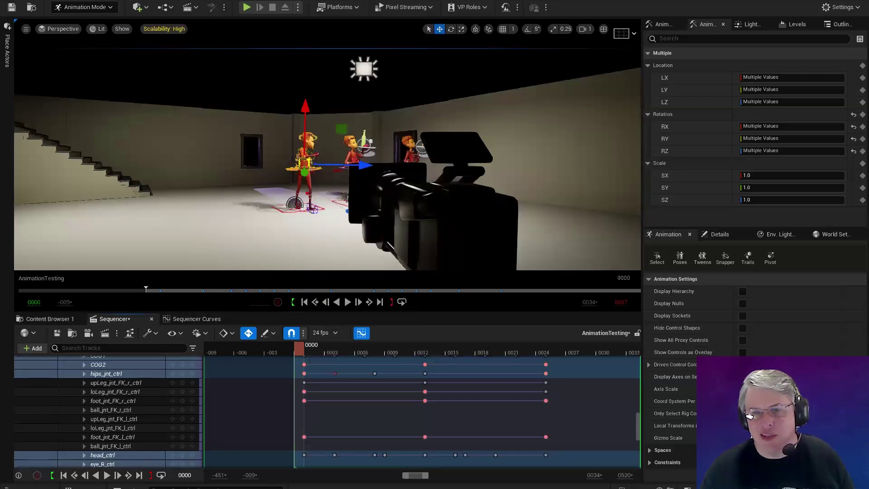
# Switch to the PowerPoint show, advance to the Animation Tools (AnimBot) slide, and return to Unreal Engine.
pyautogui.hotkey('alt', 'Tab')
pyautogui.click(479, 160)
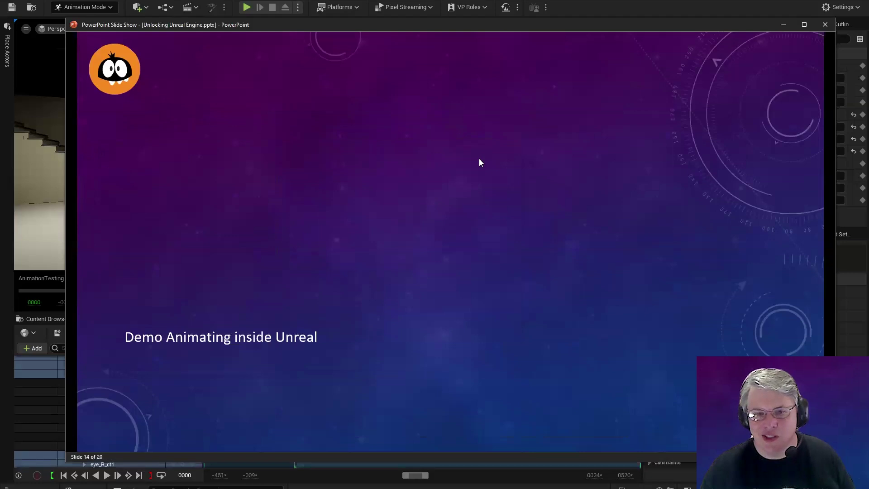
pyautogui.click(479, 159)
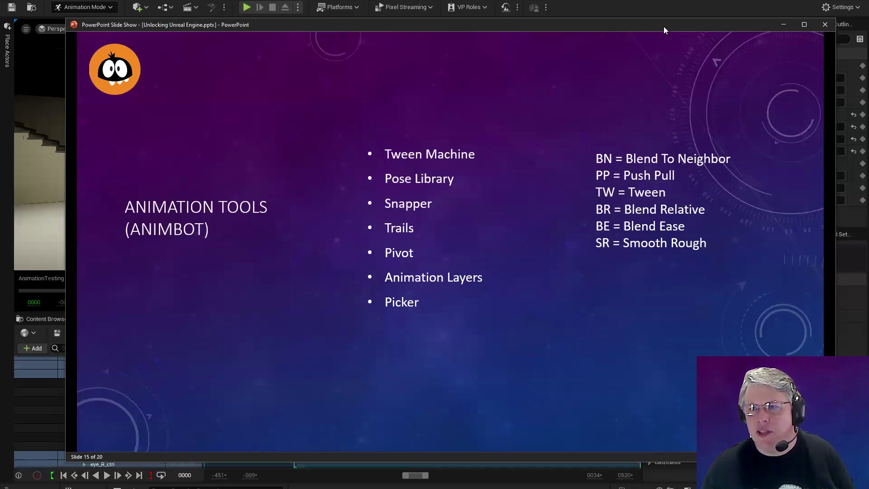
pyautogui.click(783, 24)
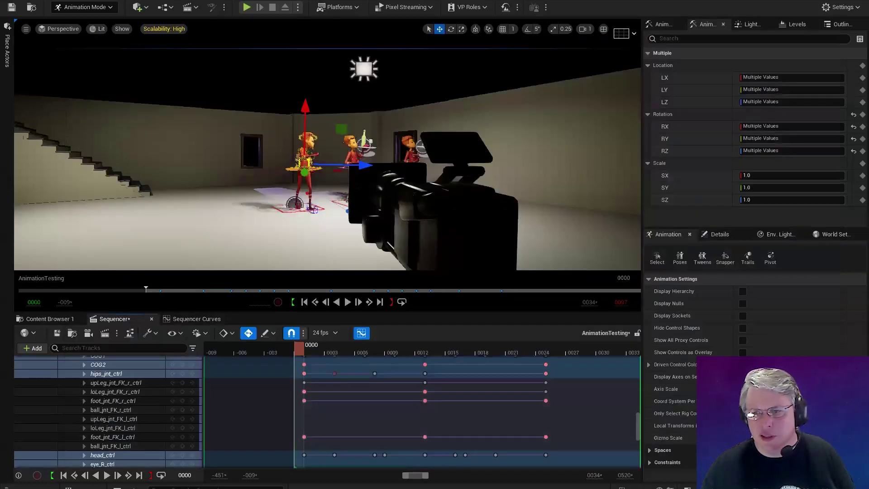
# Open the BoxAnimTesting level from the Cinematics/Levels folder without saving the AnimationTesting sequence.
pyautogui.click(197, 319)
pyautogui.click(50, 319)
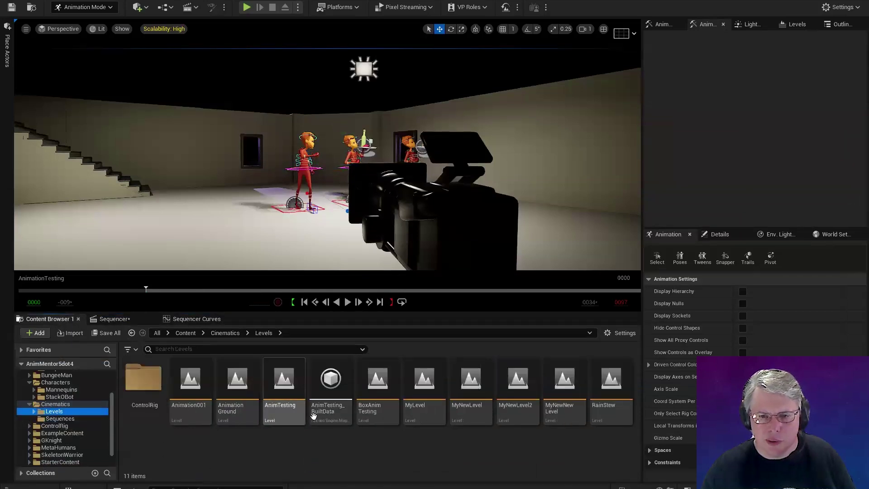
pyautogui.click(368, 422)
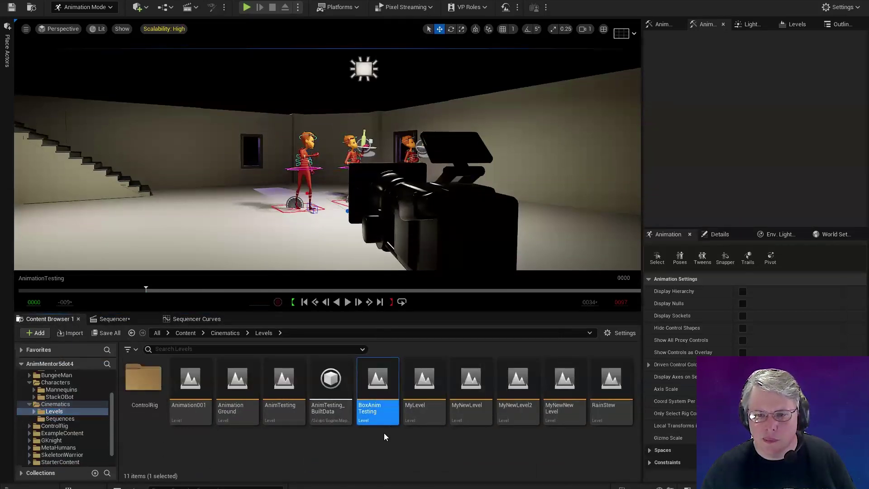
pyautogui.doubleClick(372, 398)
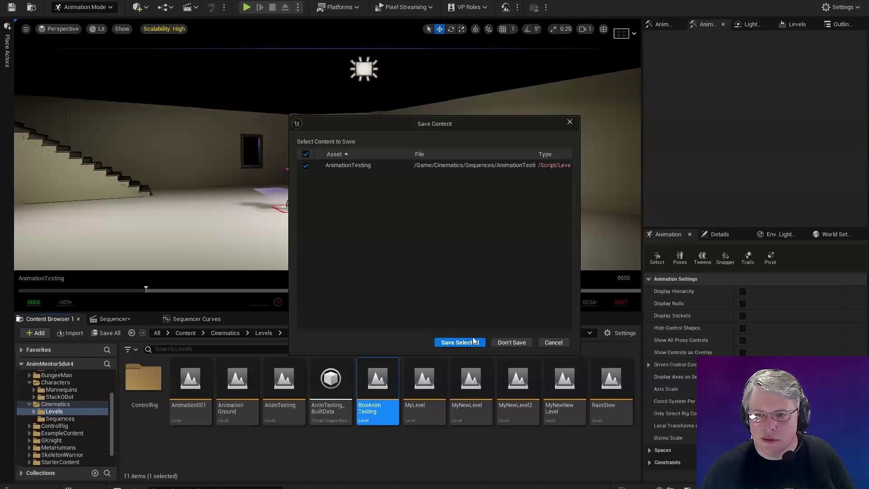
pyautogui.click(511, 342)
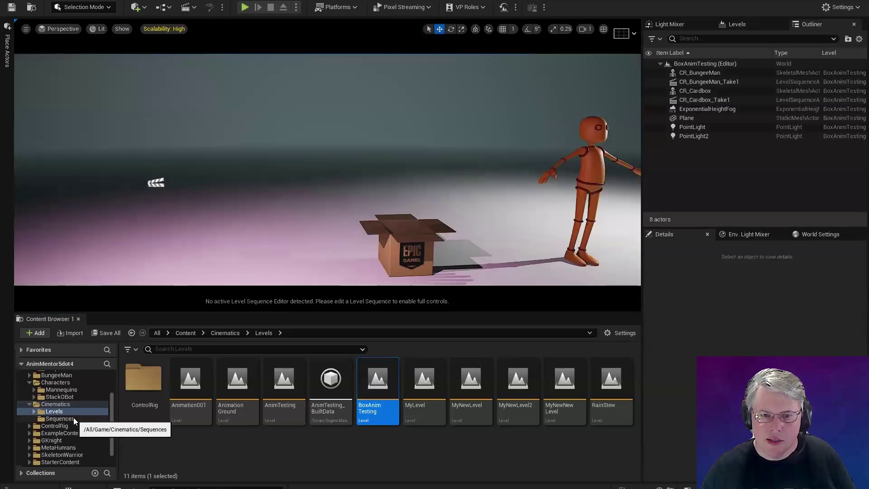
# Open the BoxTesting level sequence from the Cinematics/Sequences folder.
pyautogui.click(73, 417)
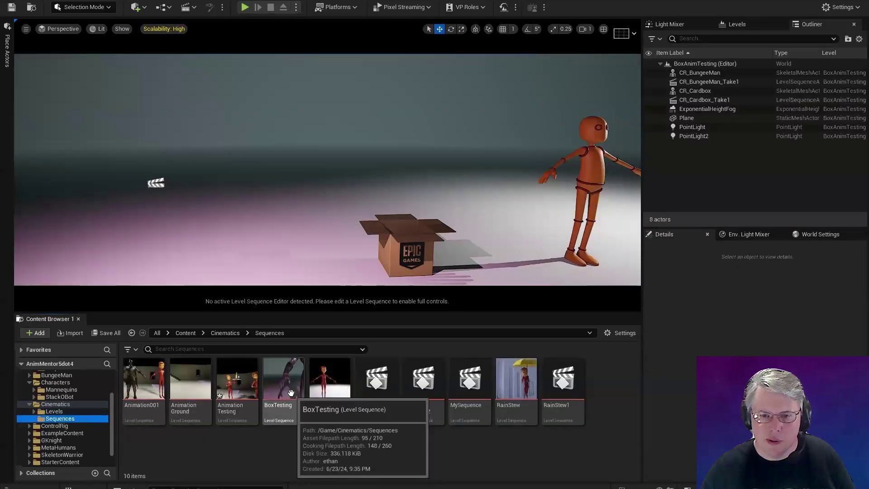
pyautogui.doubleClick(283, 390)
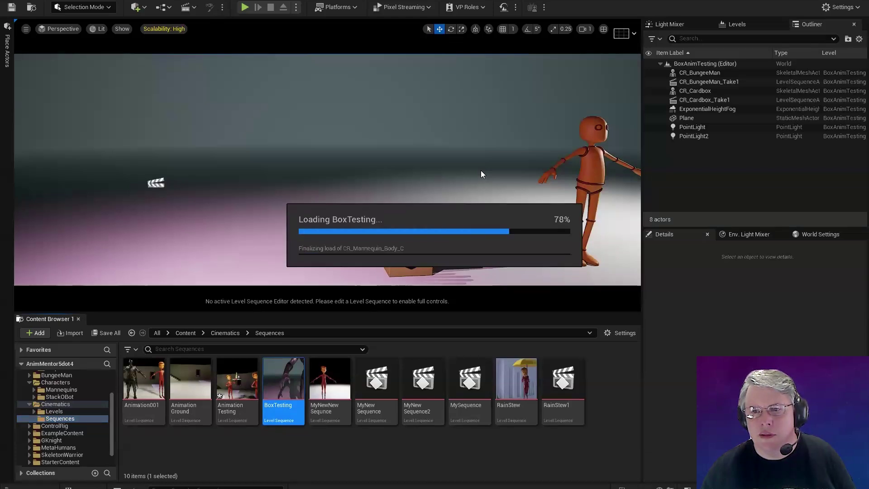
pyautogui.scroll(3, 440, 198)
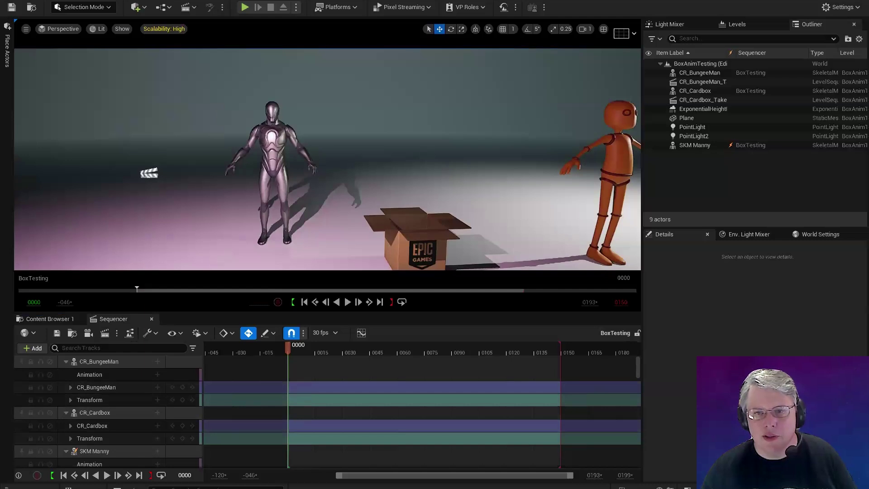
pyautogui.scroll(-4, 423, 153)
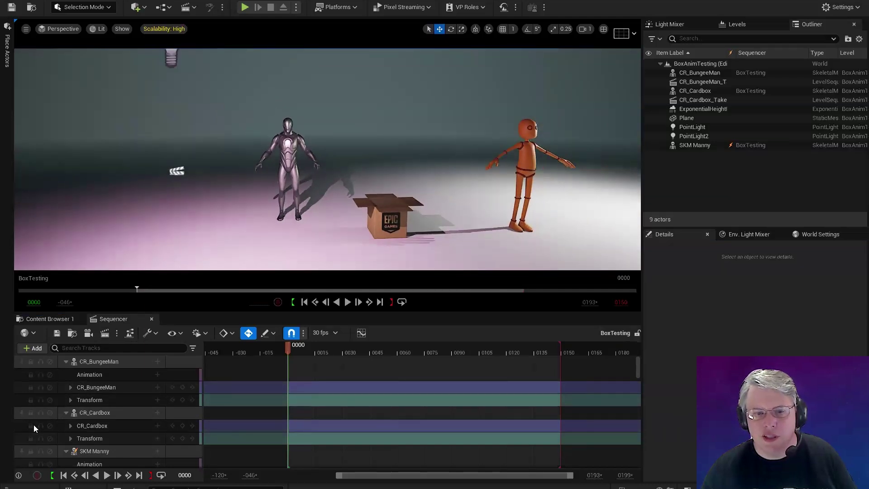
# Select the cardboard box's CD_flap and AB_flap controls and rotate them to about 58° in RZ at frame 0.
pyautogui.click(70, 426)
pyautogui.click(105, 435)
pyautogui.moveTo(460, 185); pyautogui.dragTo(396, 159, button='right')
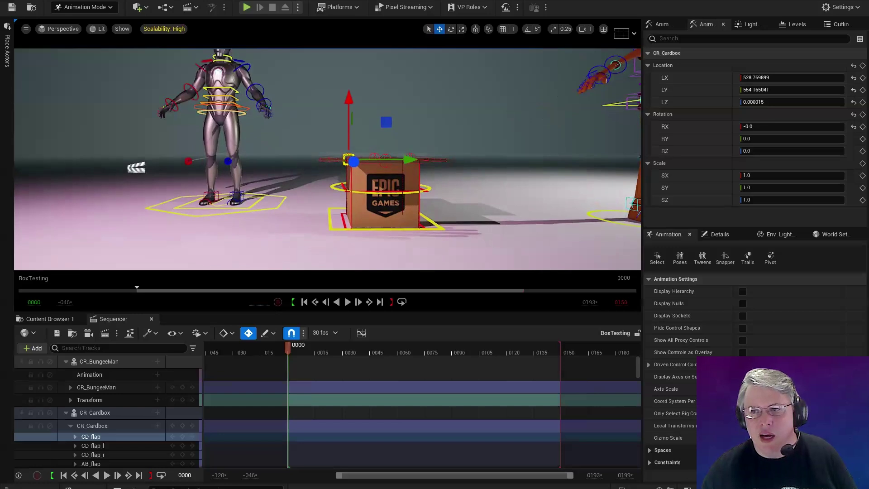
pyautogui.moveTo(381, 188); pyautogui.dragTo(390, 165, button='right')
pyautogui.press('e')
pyautogui.moveTo(455, 204); pyautogui.dragTo(453, 205, button='right')
pyautogui.press('w')
pyautogui.press('q')
pyautogui.keyDown('shift'); pyautogui.click(415, 223); pyautogui.keyUp('shift')
pyautogui.press('e')
pyautogui.moveTo(400, 206); pyautogui.dragTo(403, 244)
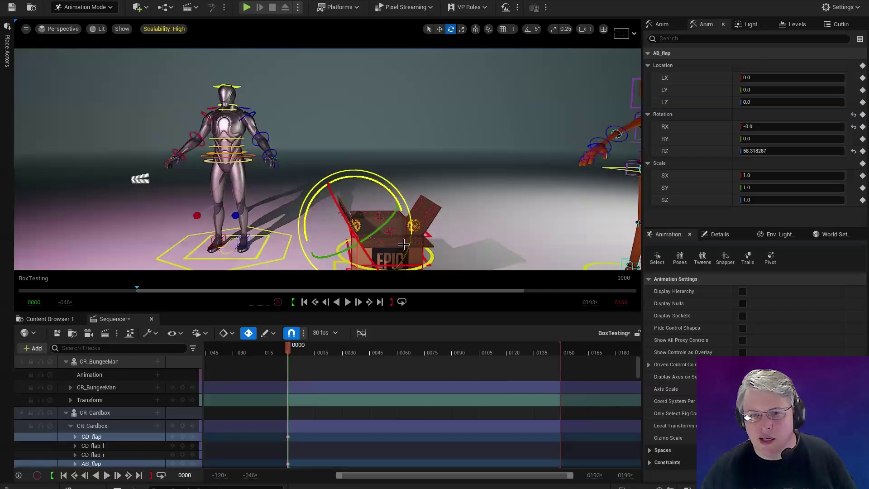
# Rotate the two selected box flaps to about 4° in RZ at frame 43.
pyautogui.click(367, 353)
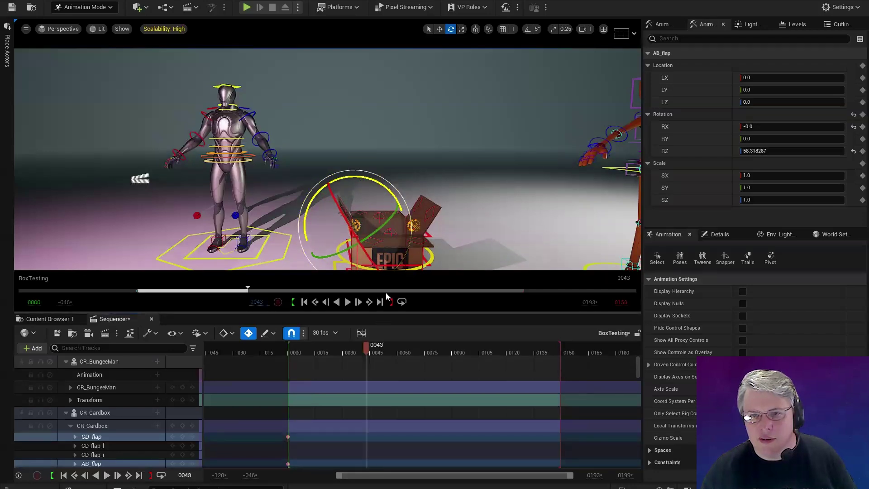
pyautogui.moveTo(390, 190); pyautogui.dragTo(349, 171)
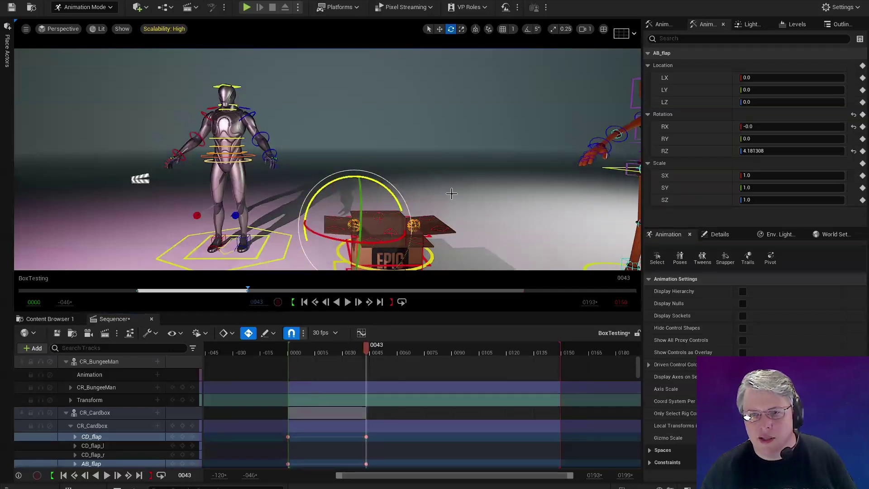
# Bend the box by rotating its Mid control to about 22° in RZ at frame 43, and clear the selection.
pyautogui.scroll(-3, 429, 192)
pyautogui.moveTo(429, 192); pyautogui.dragTo(436, 217, button='middle')
pyautogui.scroll(6, 415, 193)
pyautogui.press('w')
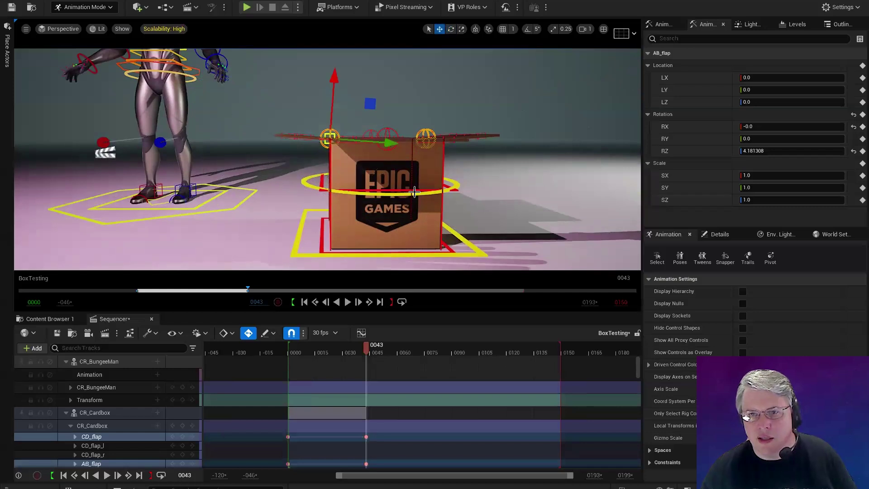
pyautogui.click(454, 191)
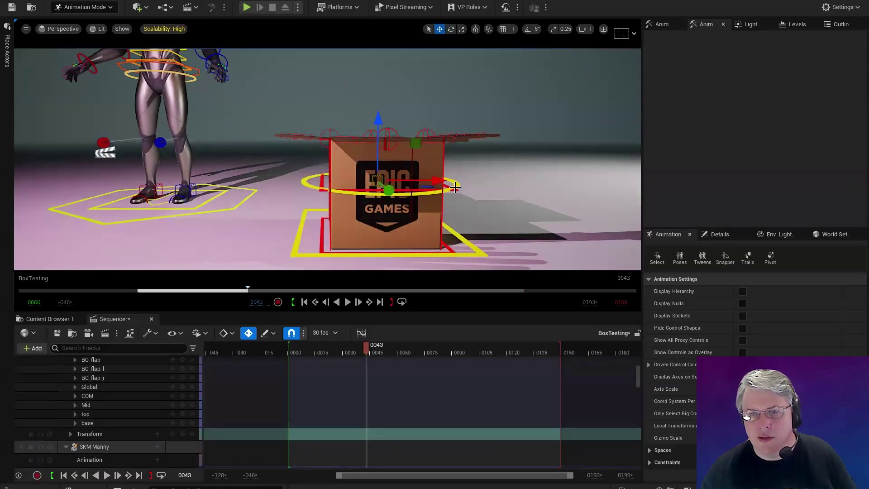
pyautogui.click(321, 182)
pyautogui.press('e')
pyautogui.moveTo(367, 187); pyautogui.dragTo(327, 187)
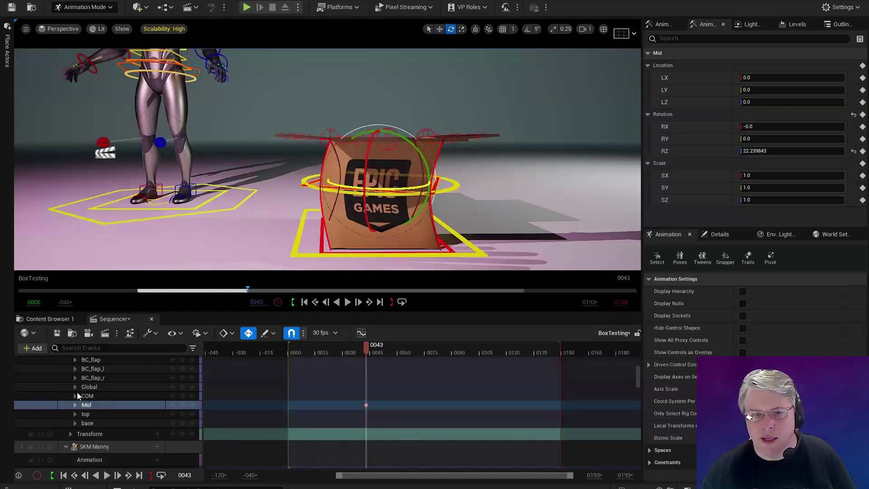
pyautogui.press('Escape')
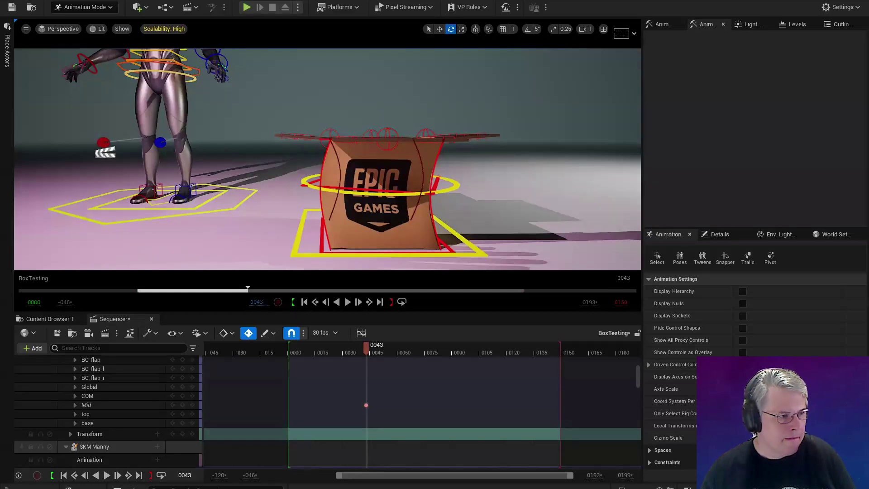
# Add the Stewart BPActor to the sequence and move it between the cardboard box and the orange BungeeMan character.
pyautogui.moveTo(1, 366); pyautogui.dragTo(76, 391)
pyautogui.press('w')
pyautogui.scroll(-6, 254, 188)
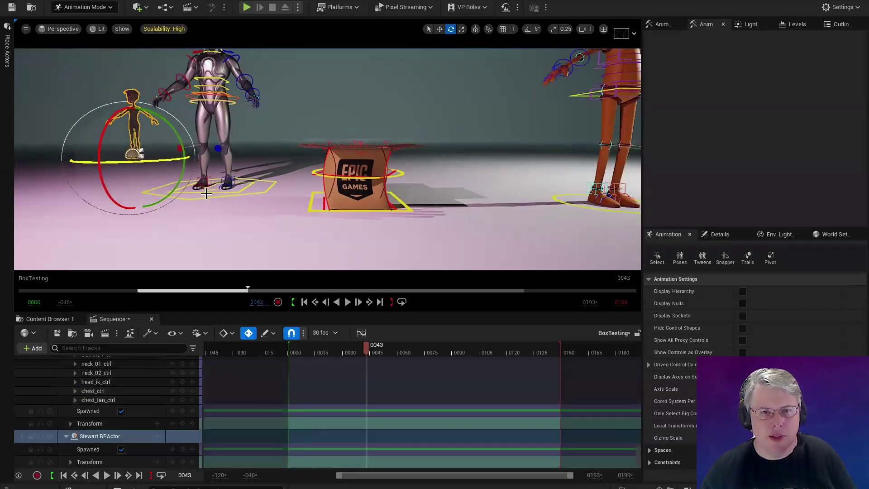
pyautogui.moveTo(229, 187); pyautogui.dragTo(126, 214, button='right')
pyautogui.moveTo(126, 213); pyautogui.dragTo(414, 205)
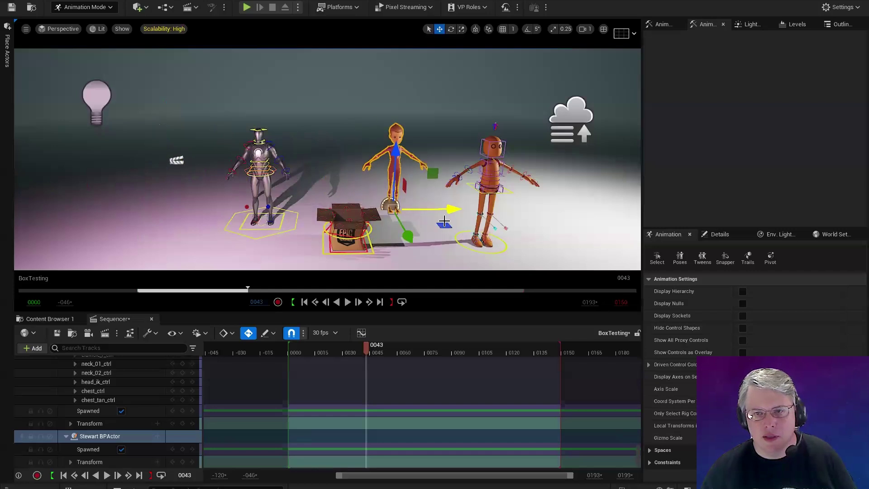
pyautogui.scroll(4, 414, 204)
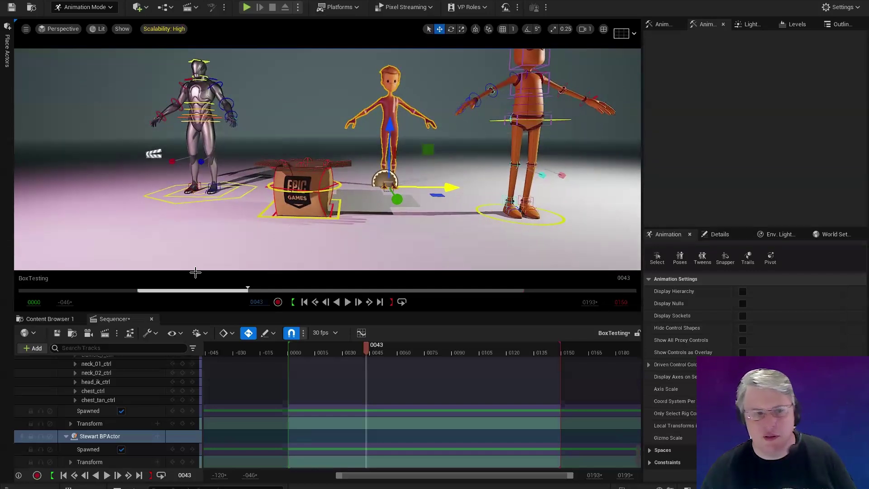
# Add the Stewart_FBX_v002 component track under Stewart BPActor and give it the SK Stewart SW CRv 002 control rig.
pyautogui.click(158, 435)
pyautogui.click(186, 404)
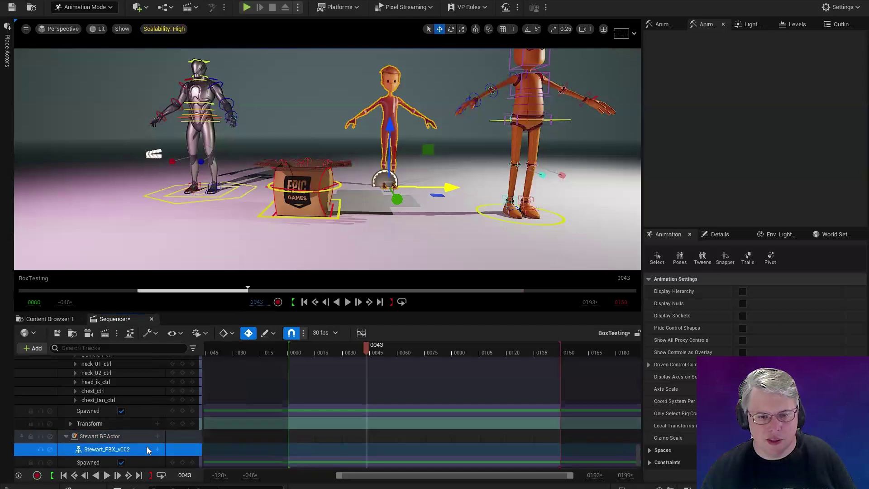
pyautogui.click(157, 449)
pyautogui.moveTo(289, 116)
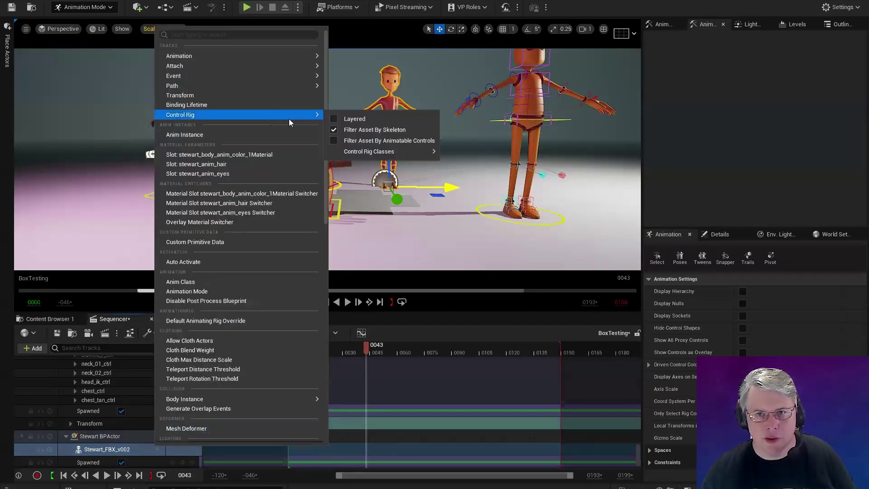
pyautogui.moveTo(385, 154)
pyautogui.click(481, 186)
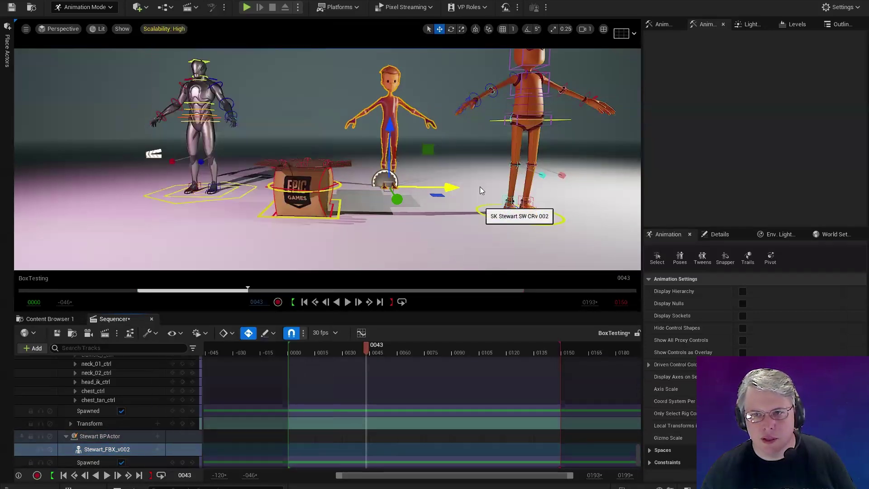
# Show the Tweens slider in the viewport for animating the red-suited Stewart character.
pyautogui.press('f')
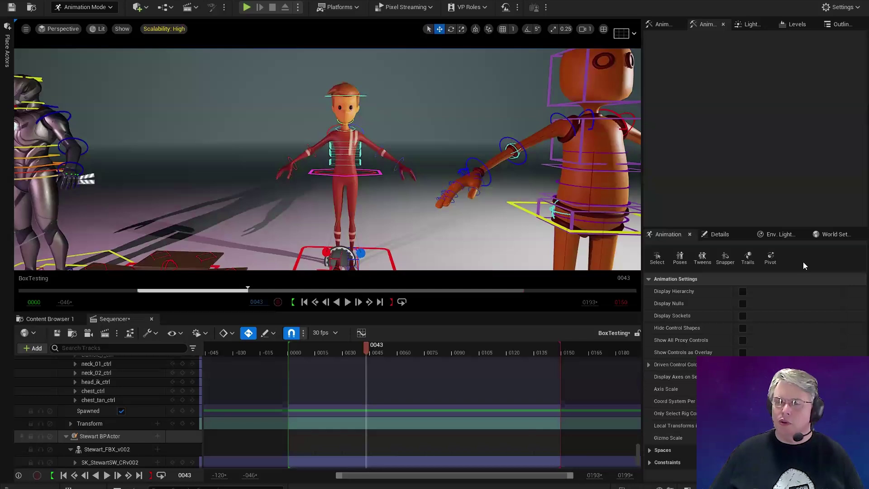
pyautogui.click(701, 258)
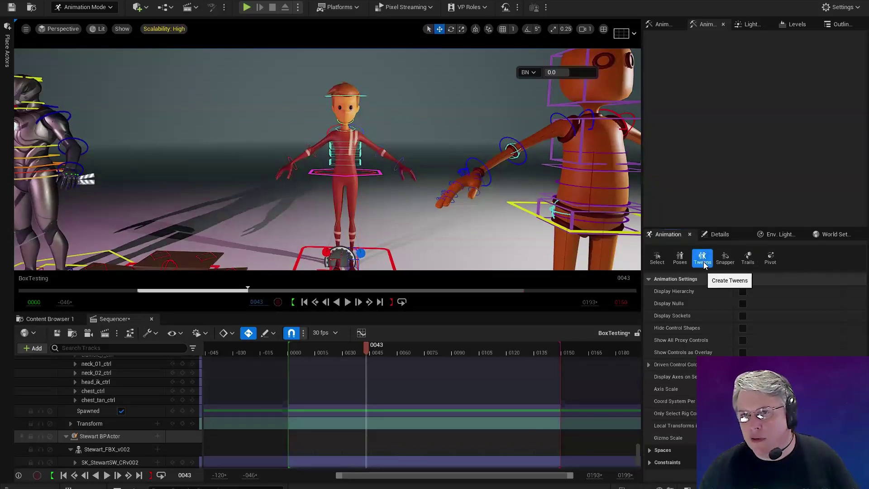
pyautogui.scroll(3, 399, 187)
# Key Stewart's spine2_FK_ctrl at frame 0, and set the playhead to frame 41.
pyautogui.click(393, 178)
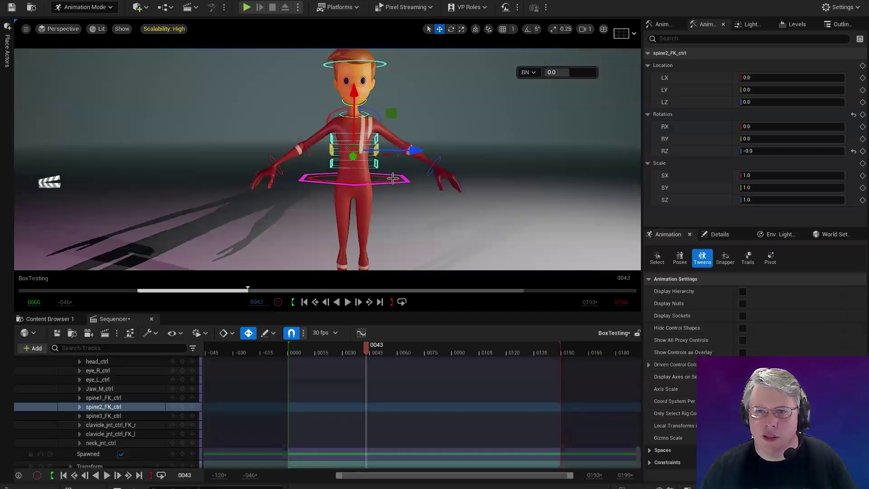
pyautogui.moveTo(358, 353)
pyautogui.mouseDown()
pyautogui.moveTo(288, 347)
pyautogui.moveTo(367, 352)
pyautogui.mouseUp()
pyautogui.press('s')
pyautogui.press('e')
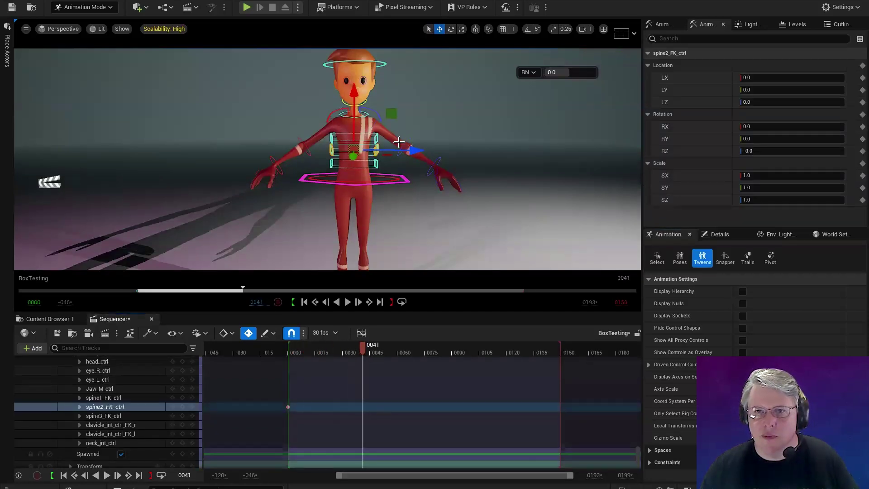
# Restrict viewport selection to Control Rig controls only and clear the current selection.
pyautogui.click(343, 130)
pyautogui.click(334, 126)
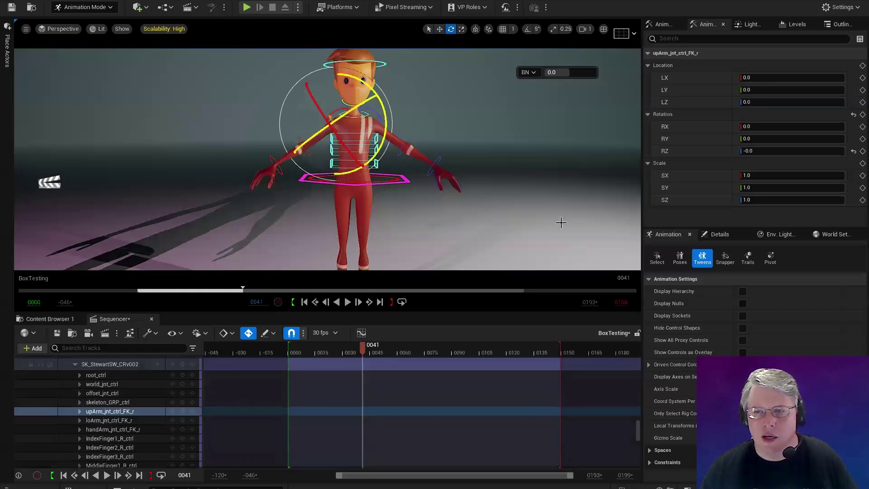
pyautogui.click(654, 258)
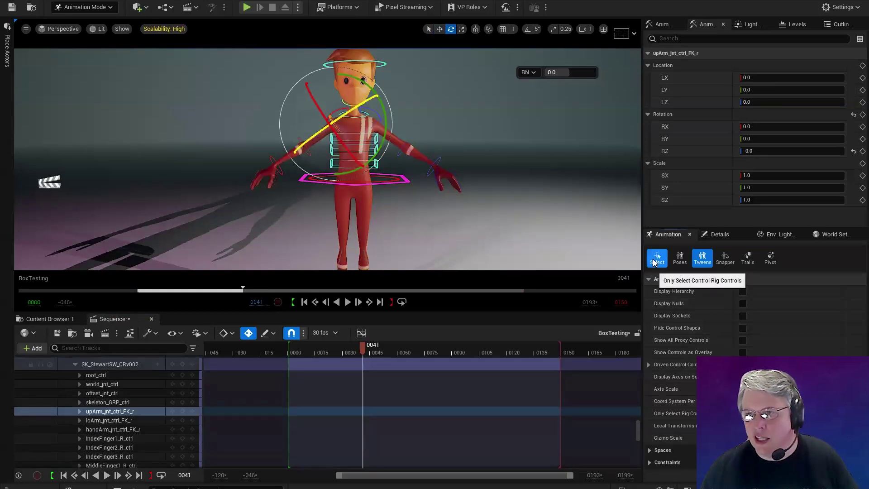
pyautogui.press('Escape')
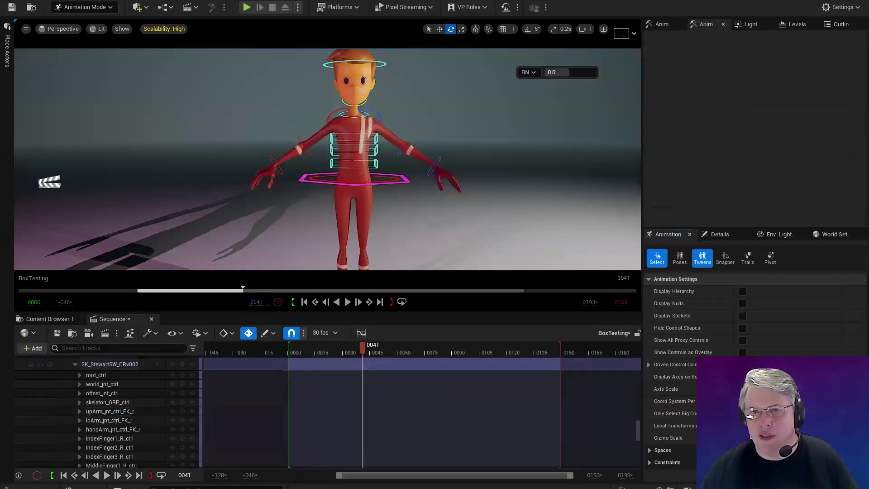
# Rotate Stewart's right upper arm FK control down to his side, to about RX 62, RY -48, RZ -10.
pyautogui.click(337, 138)
pyautogui.press('Escape')
pyautogui.press('w')
pyautogui.click(301, 147)
pyautogui.press('e')
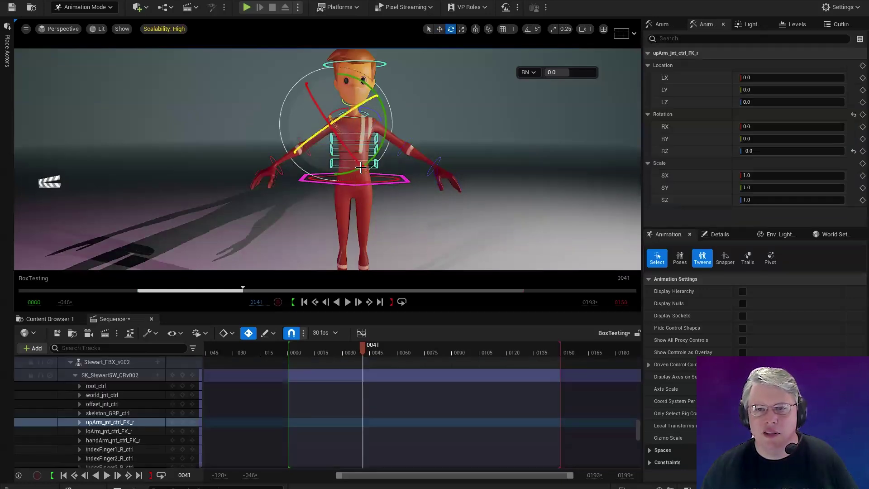
pyautogui.moveTo(378, 88); pyautogui.dragTo(387, 115)
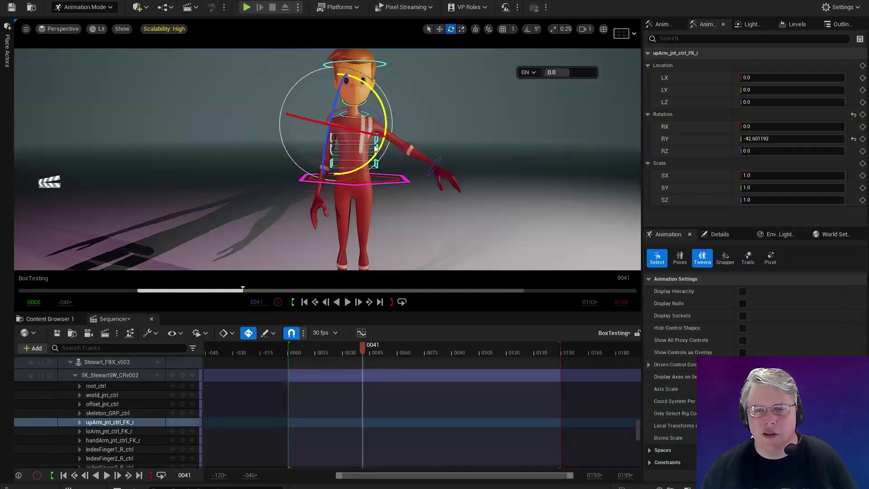
pyautogui.moveTo(377, 147); pyautogui.dragTo(378, 147, button='right')
pyautogui.moveTo(377, 147); pyautogui.dragTo(335, 133)
pyautogui.press('w')
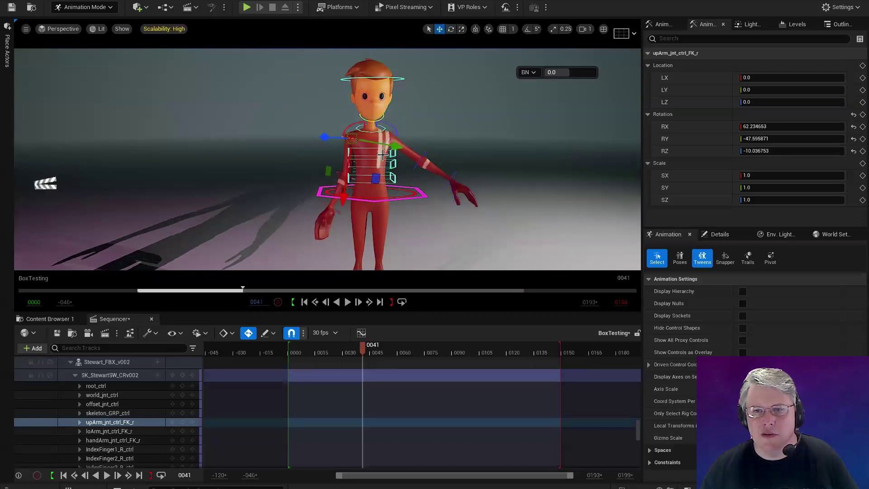
# Bend Stewart's right elbow by rotating loArm_jnt_ctrl_FK_r to about -85 in RZ.
pyautogui.click(341, 174)
pyautogui.press('e')
pyautogui.click(341, 172)
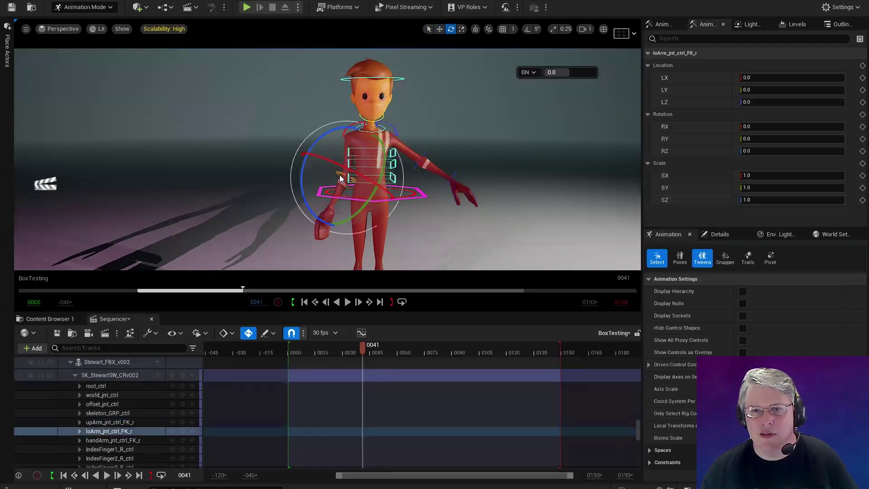
pyautogui.moveTo(306, 157); pyautogui.dragTo(272, 157)
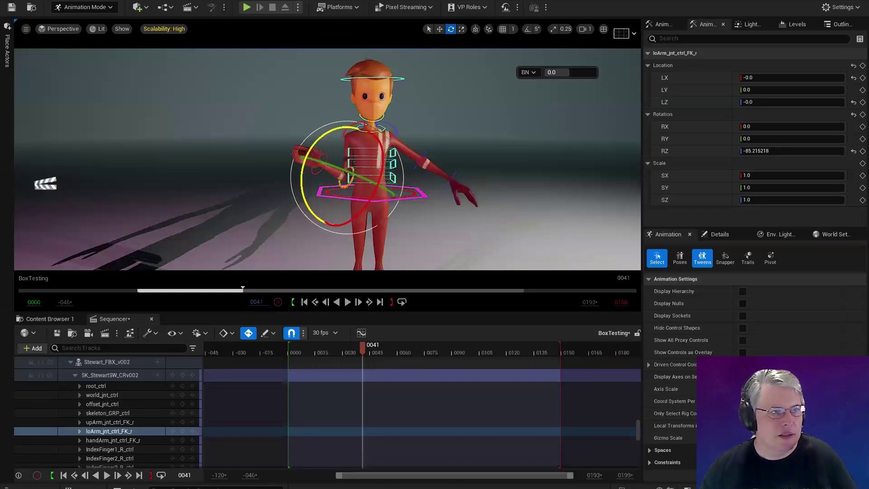
pyautogui.press('Escape')
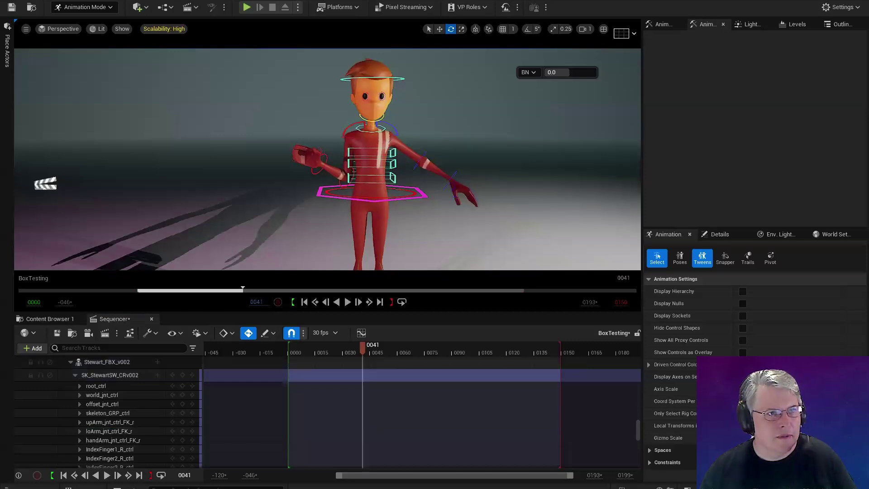
# Lower Stewart's left arm by rotating upArm_jnt_ctrl_FK_l to about -31 in RY.
pyautogui.scroll(3, 389, 168)
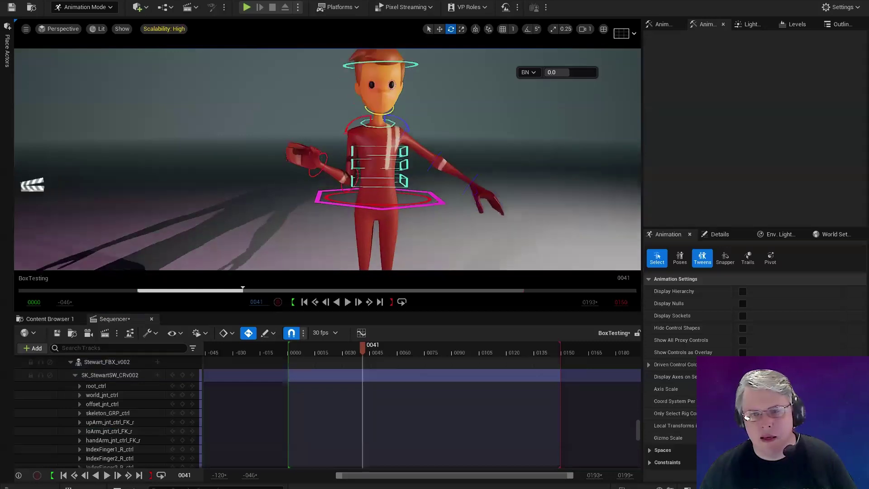
pyautogui.click(409, 132)
pyautogui.moveTo(363, 164); pyautogui.dragTo(380, 184)
pyautogui.press('w')
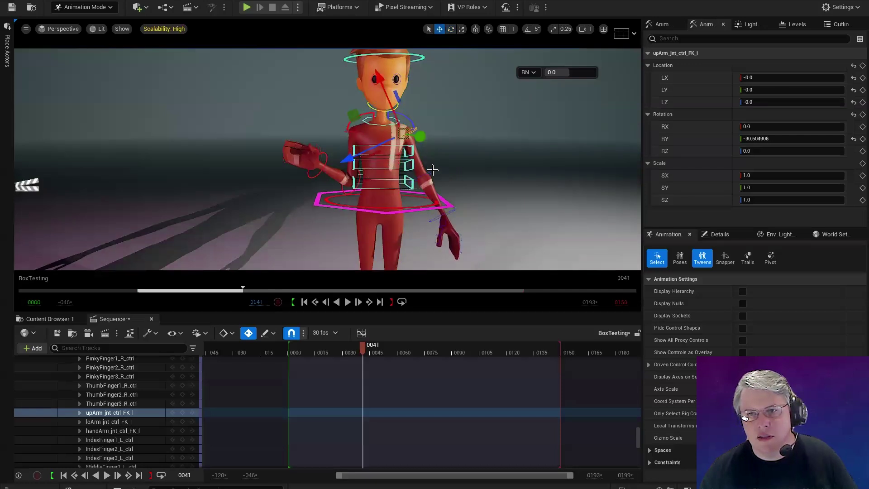
# Bend Stewart's left elbow around RZ with loArm_jnt_ctrl_FK_l so the hand comes up in front of him.
pyautogui.click(432, 169)
pyautogui.press('e')
pyautogui.moveTo(441, 191); pyautogui.dragTo(392, 113)
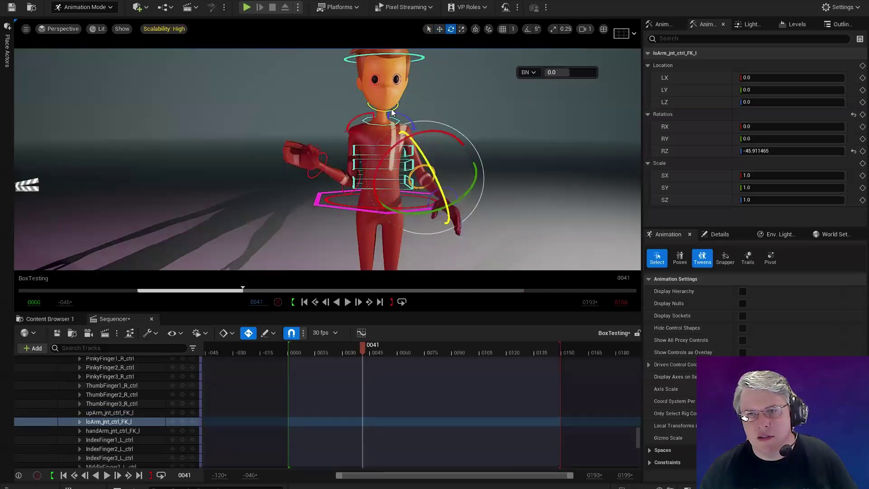
pyautogui.click(464, 118)
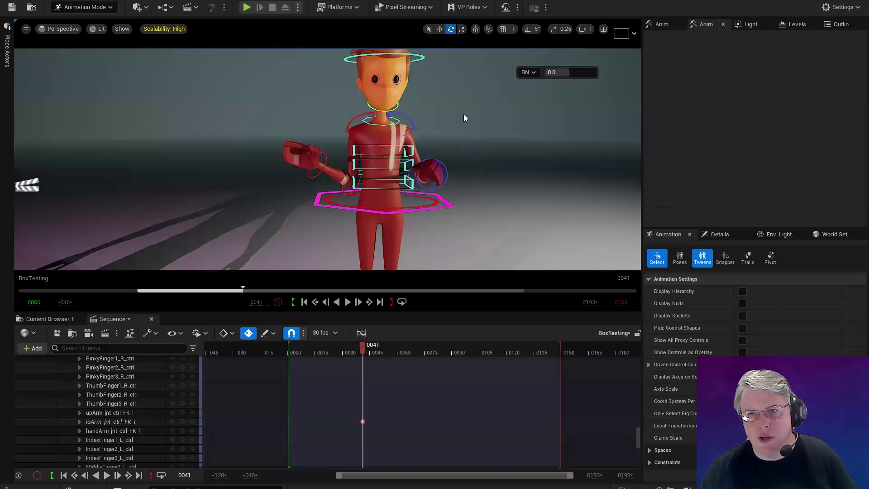
# Rotate Stewart's left upper arm FK control so the bent forearm and hand swing up and outward.
pyautogui.click(409, 138)
pyautogui.click(412, 136)
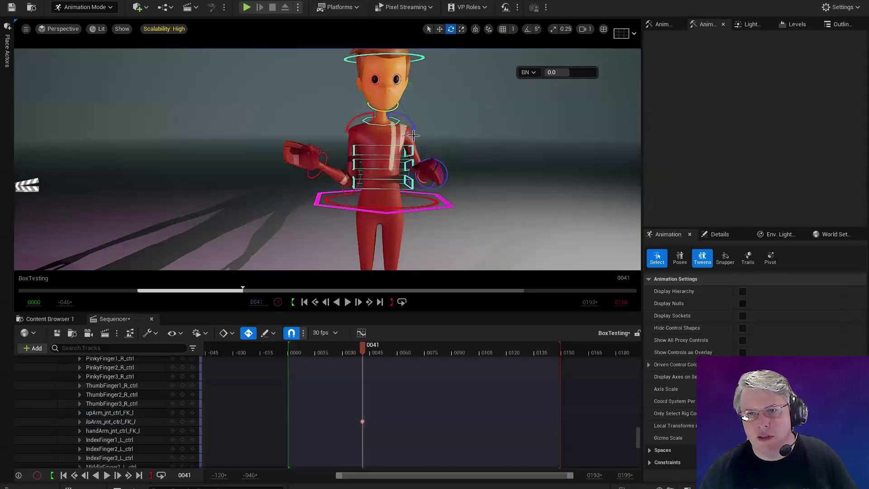
pyautogui.click(407, 135)
pyautogui.moveTo(407, 142); pyautogui.dragTo(462, 132)
pyautogui.press('w')
# Rotate Stewart's right upper arm FK control to raise the bent forearm and hand higher.
pyautogui.click(358, 131)
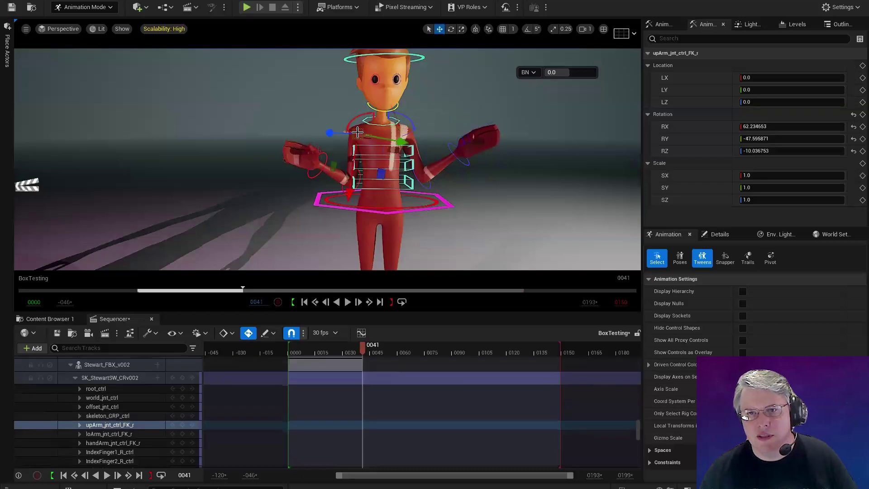
pyautogui.press('e')
pyautogui.moveTo(337, 164); pyautogui.dragTo(475, 91)
pyautogui.press('w')
# Twist handArm_jnt_ctrl_FK_r to about 80 in RX, and key all of Stewart's controls at frame 41.
pyautogui.click(313, 152)
pyautogui.press('e')
pyautogui.moveTo(334, 164); pyautogui.dragTo(312, 171)
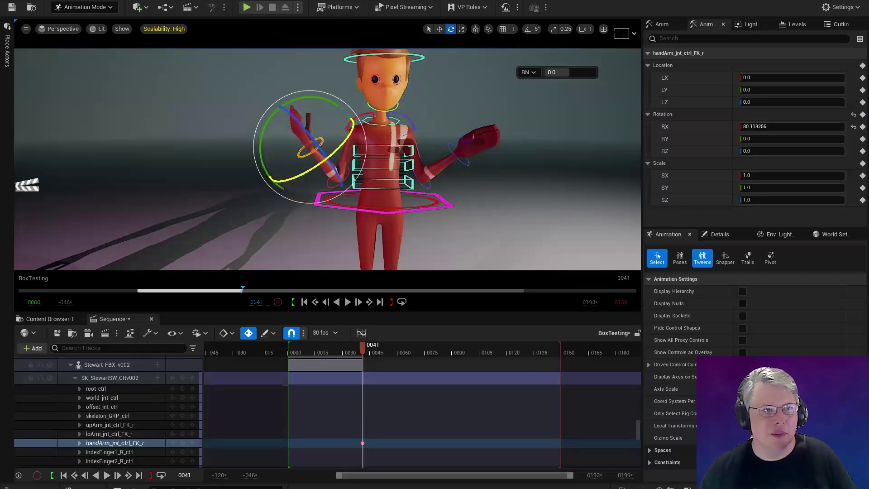
pyautogui.hotkey('ctrl', 'a')
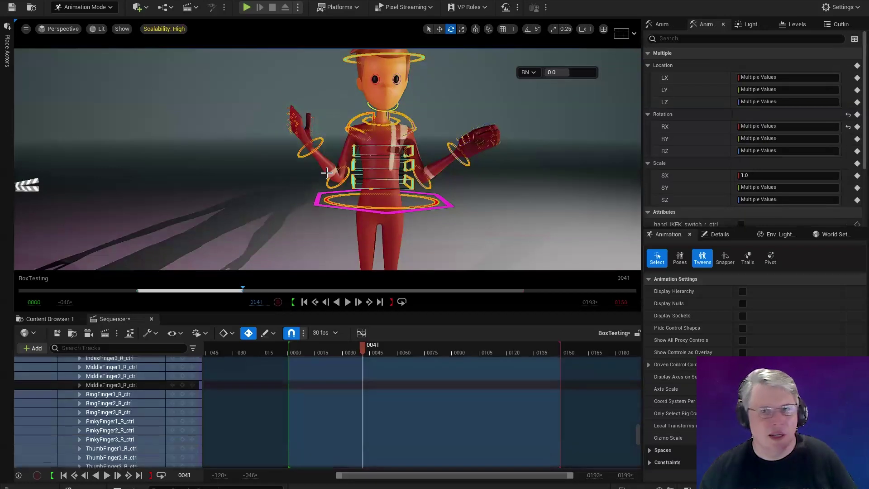
pyautogui.press('s')
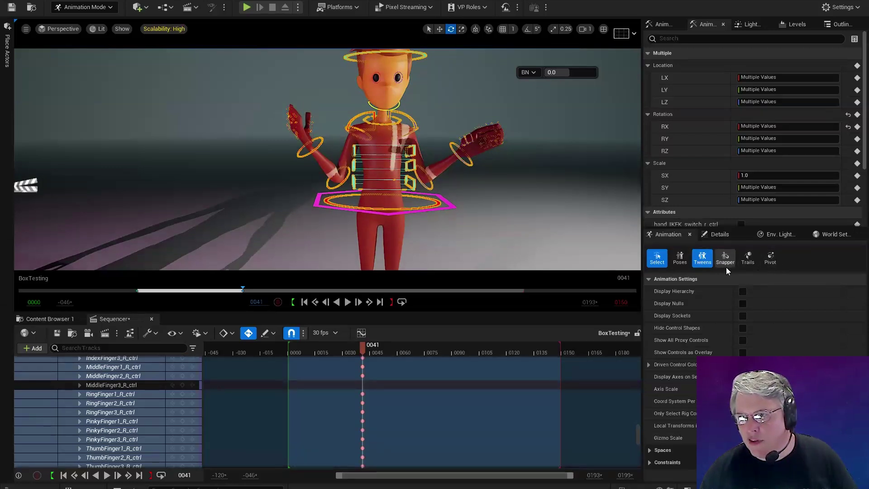
# Open the StewPoses folder in the pose library and browse its saved poses.
pyautogui.click(680, 258)
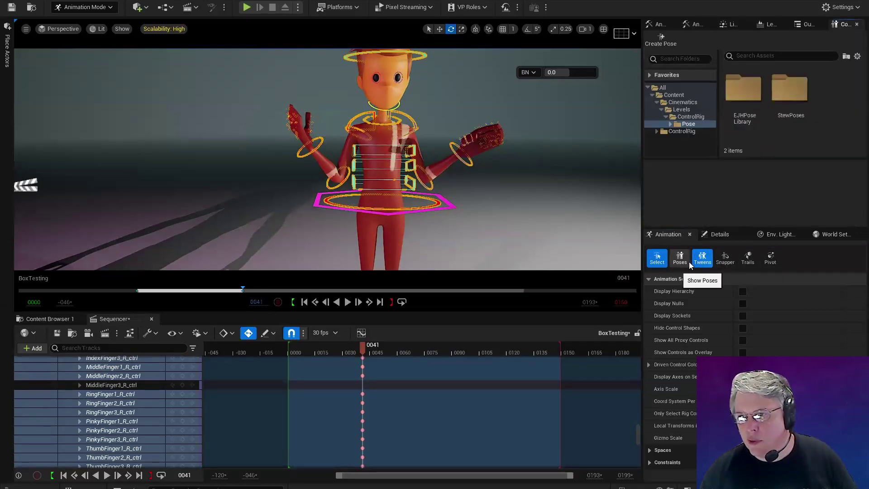
pyautogui.click(670, 124)
pyautogui.click(701, 139)
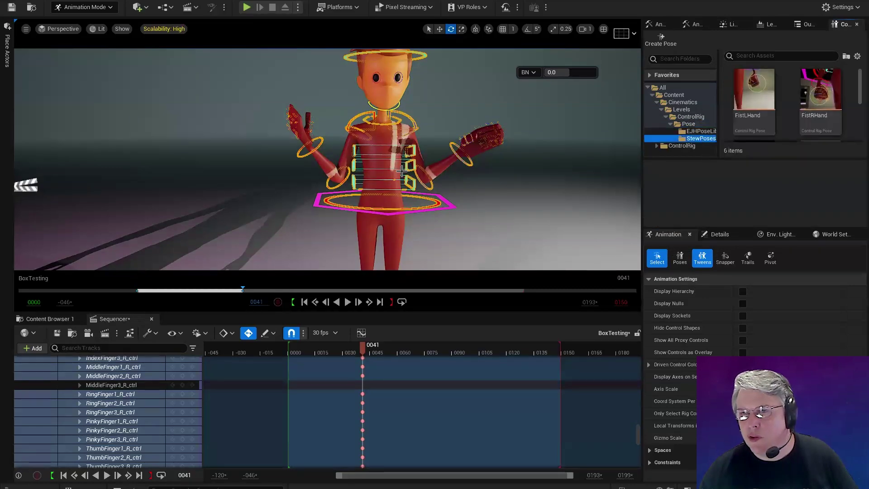
pyautogui.scroll(2, 402, 170)
pyautogui.scroll(-1, 764, 109)
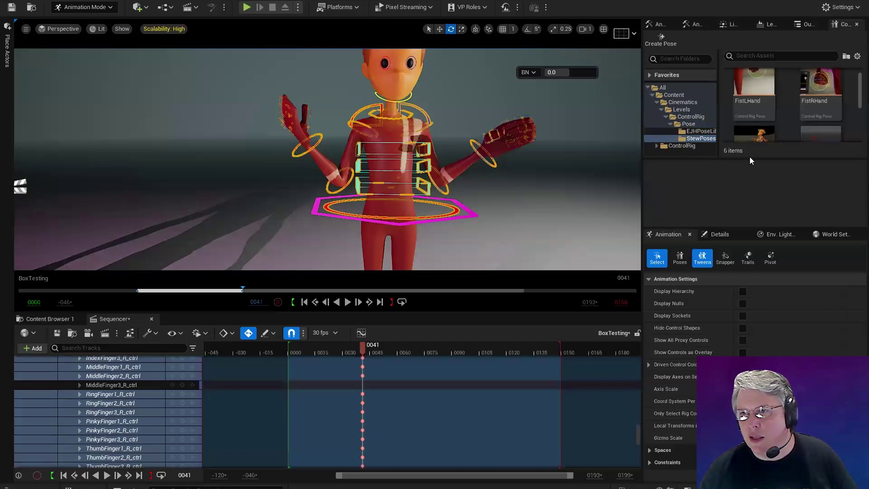
pyautogui.moveTo(749, 158); pyautogui.dragTo(753, 170)
pyautogui.scroll(-1, 788, 120)
pyautogui.scroll(-2, 790, 130)
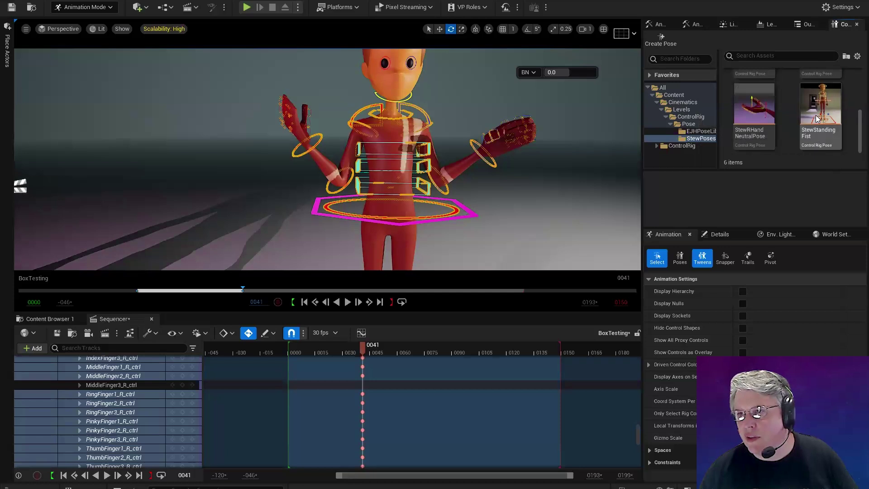
pyautogui.scroll(1, 814, 119)
# Select the controls stored in the StewRHand fist pose and paste that pose onto the right hand.
pyautogui.click(812, 84)
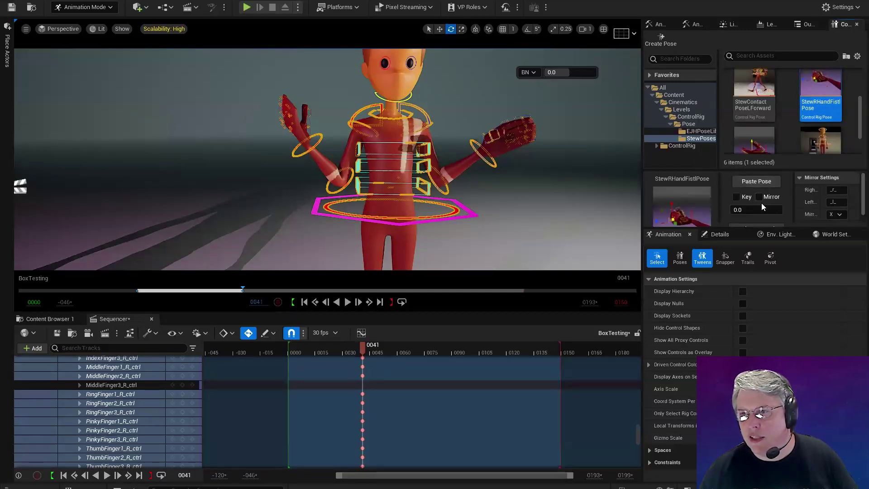
pyautogui.click(762, 225)
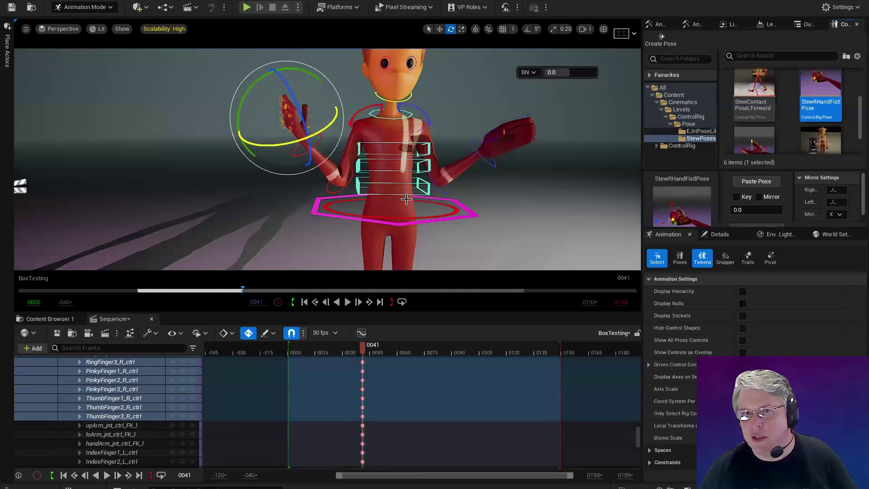
pyautogui.scroll(2, 332, 148)
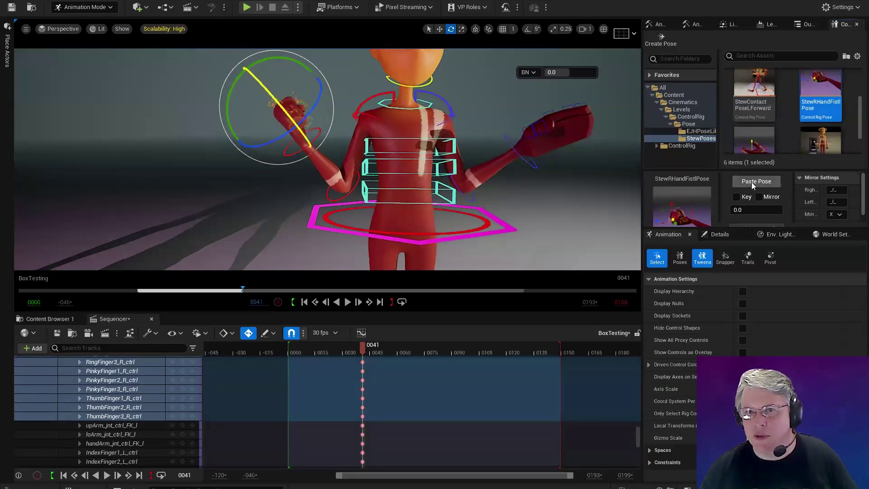
pyautogui.click(754, 182)
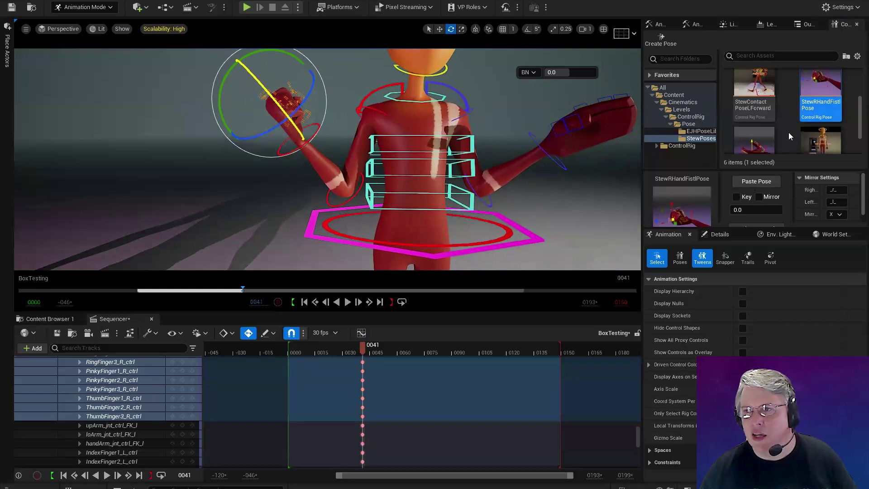
# Blend the right hand's fist partway toward StewRHandNeutralPose.
pyautogui.click(754, 141)
pyautogui.moveTo(752, 210); pyautogui.dragTo(764, 210)
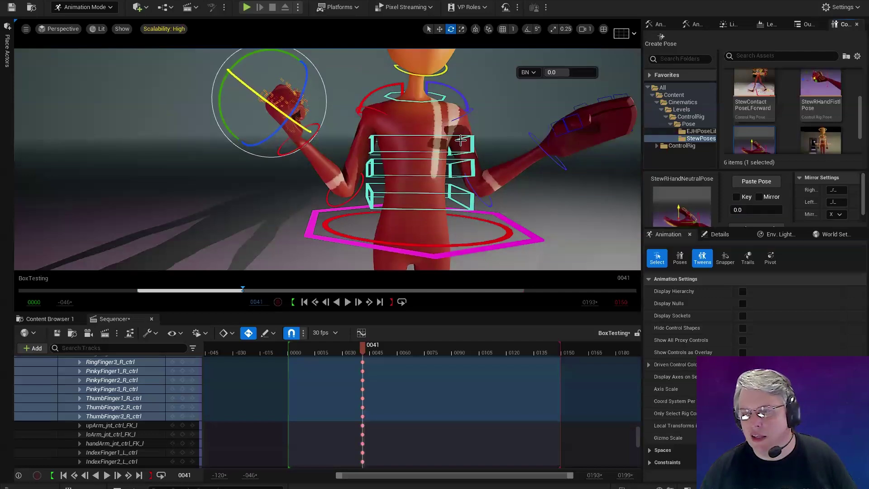
# Enable mirroring for StewRHandNeutralPose, select the matching left-hand controls and blend the mirrored pose onto them.
pyautogui.keyDown('alt'); pyautogui.moveTo(477, 132); pyautogui.dragTo(477, 132, button='right'); pyautogui.keyUp('alt')
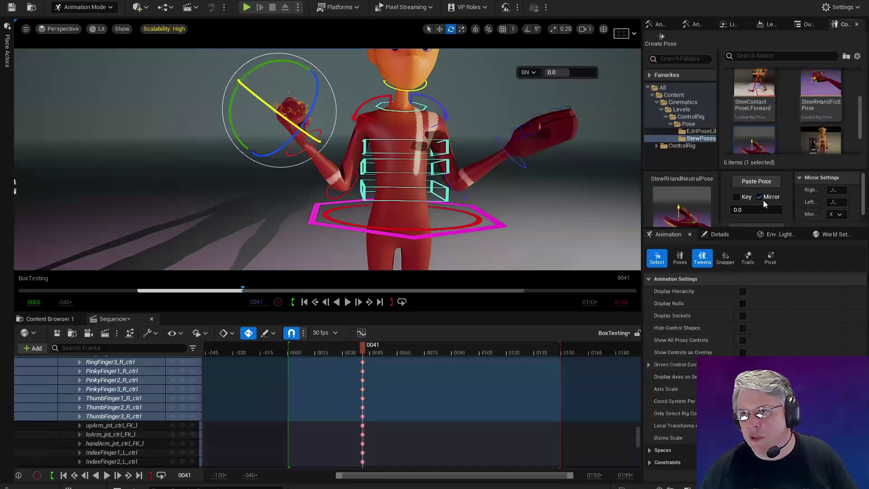
pyautogui.click(755, 225)
pyautogui.moveTo(741, 211)
pyautogui.mouseDown()
pyautogui.moveTo(769, 211)
pyautogui.moveTo(729, 210)
pyautogui.mouseUp()
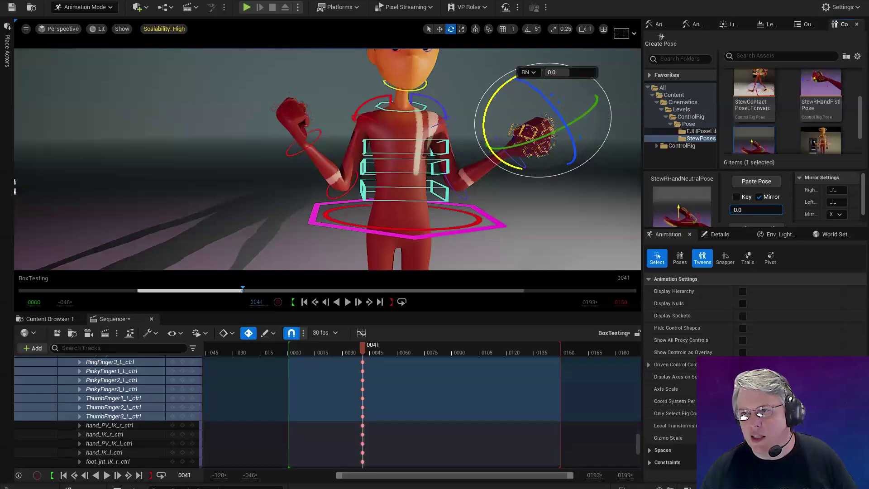
# Rotate handArm_jnt_ctrl_FK_l to turn Stewart's left palm upward with the fingers pointing outward.
pyautogui.keyDown('alt'); pyautogui.moveTo(539, 197); pyautogui.dragTo(553, 197, button='right'); pyautogui.keyUp('alt')
pyautogui.moveTo(541, 195)
pyautogui.keyDown('alt'); pyautogui.mouseDown(button='middle')
pyautogui.moveTo(502, 145)
pyautogui.moveTo(536, 178)
pyautogui.mouseUp(button='middle'); pyautogui.keyUp('alt')
pyautogui.press('w')
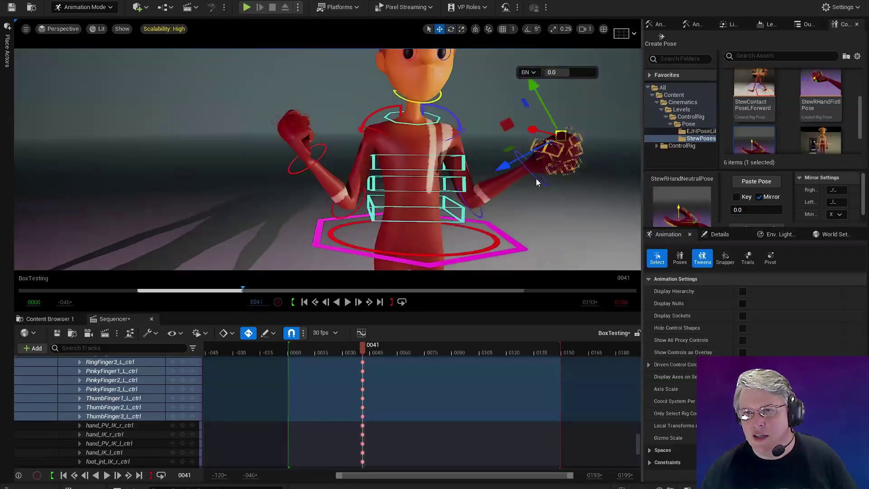
pyautogui.click(534, 183)
pyautogui.press('e')
pyautogui.moveTo(522, 174); pyautogui.dragTo(581, 136)
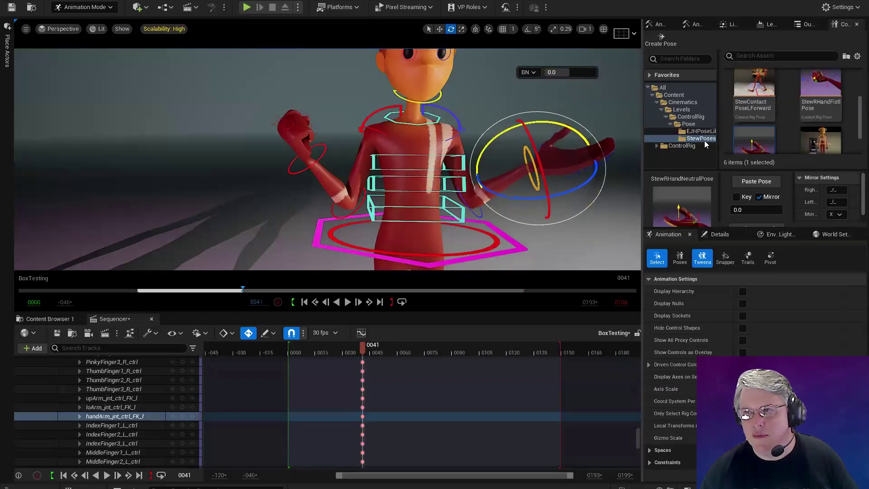
# Select the left-hand controls matching the StewRHandFist pose and paste the mirrored fist onto the left hand.
pyautogui.click(818, 113)
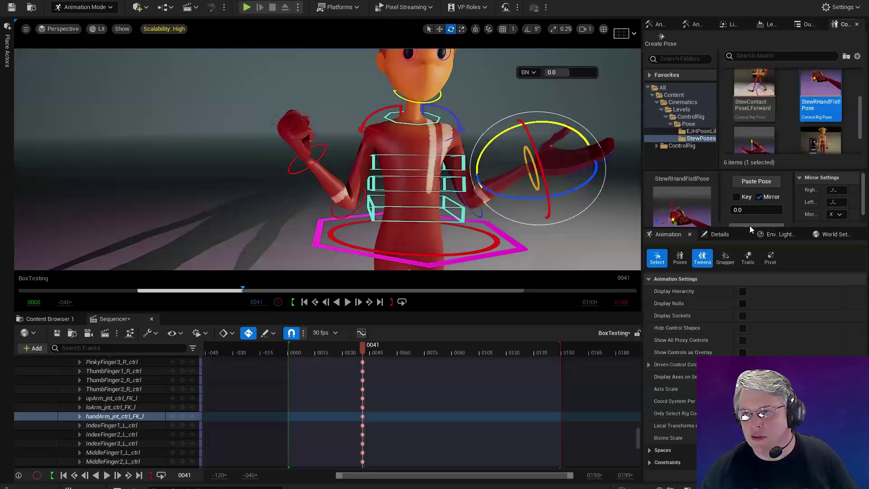
pyautogui.click(756, 182)
pyautogui.click(756, 181)
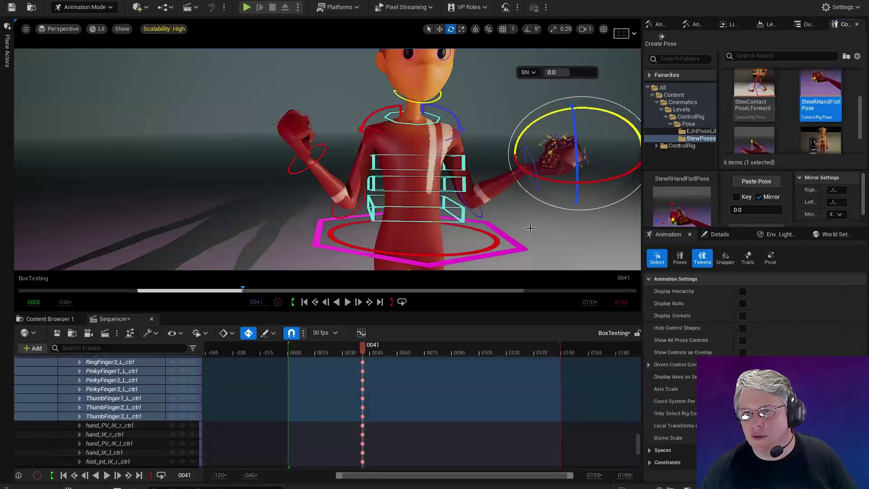
pyautogui.scroll(-4, 563, 230)
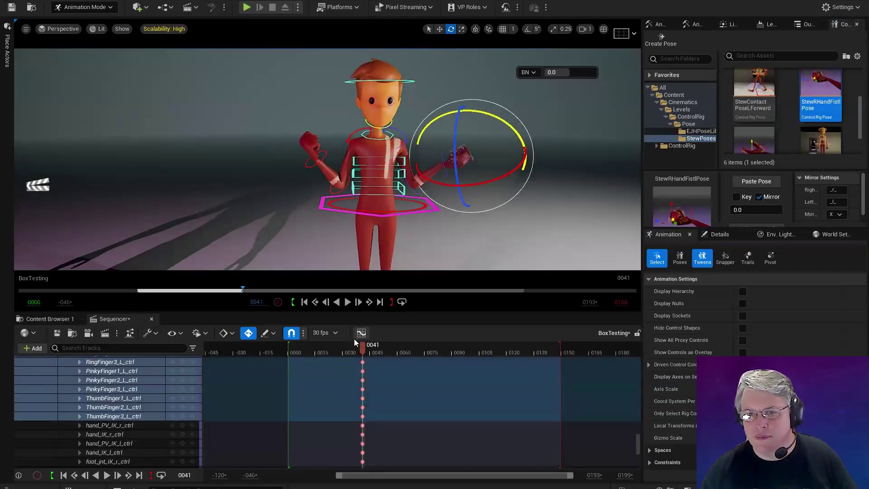
# At frame 64, rotate both upper-arm FK controls together to raise Stewart's arms.
pyautogui.moveTo(365, 345); pyautogui.dragTo(405, 345)
pyautogui.scroll(3, 461, 185)
pyautogui.click(414, 144)
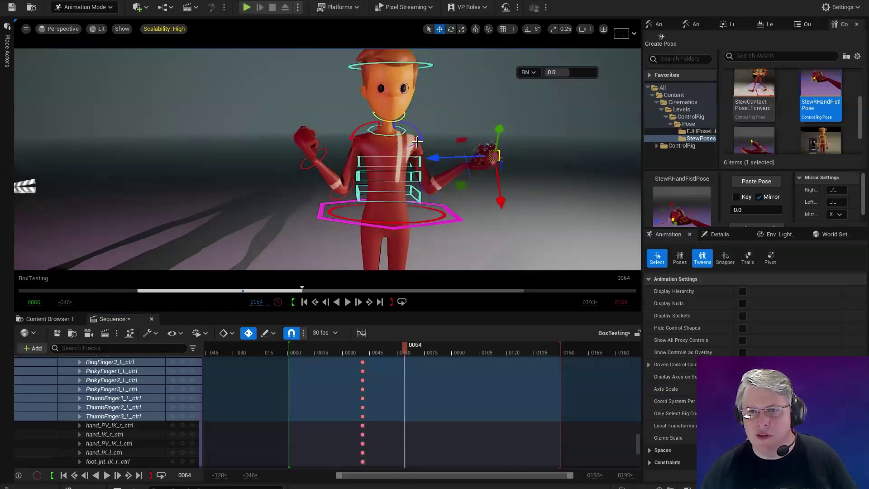
pyautogui.click(368, 143)
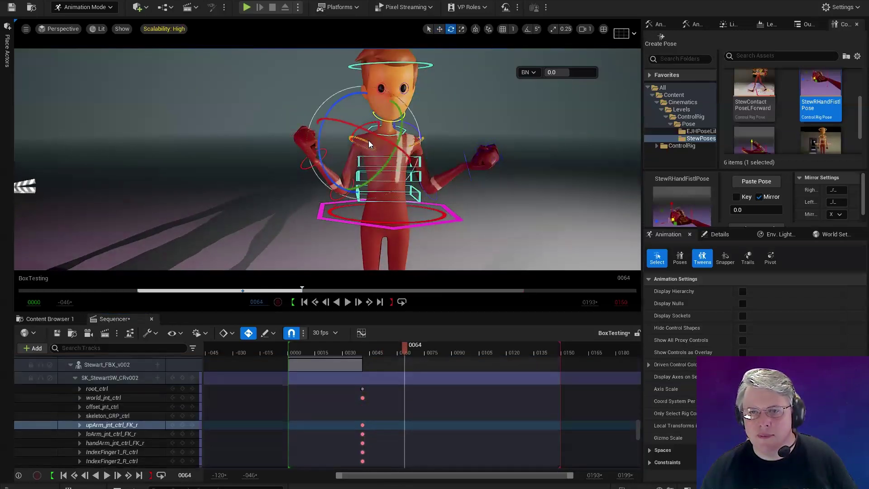
pyautogui.moveTo(323, 145); pyautogui.dragTo(302, 77)
pyautogui.press('w')
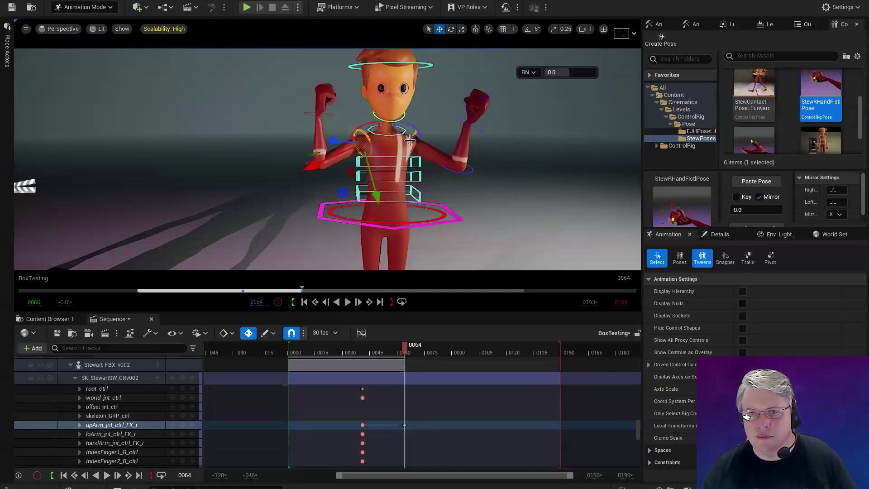
# Rotate loArm_jnt_ctrl_FK_l and loArm_jnt_ctrl_FK_r to swing both forearms outward at frame 64.
pyautogui.click(471, 175)
pyautogui.press('e')
pyautogui.click(474, 171)
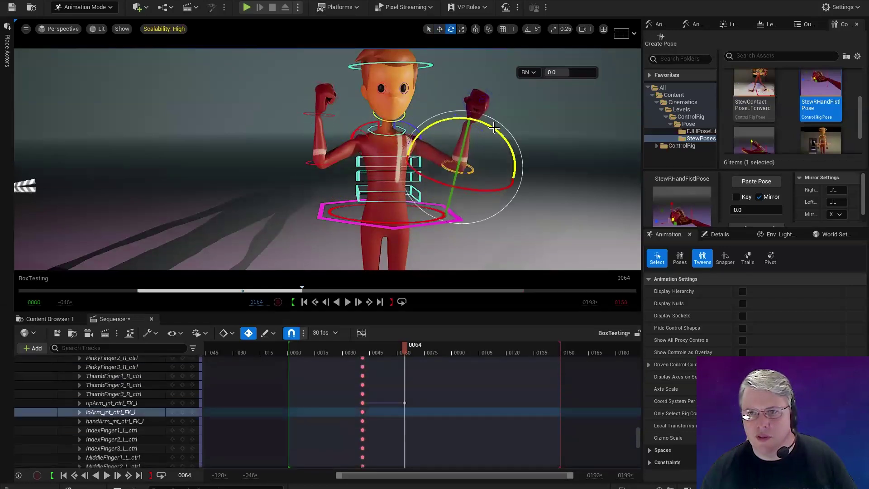
pyautogui.moveTo(494, 134); pyautogui.dragTo(506, 138)
pyautogui.click(309, 166)
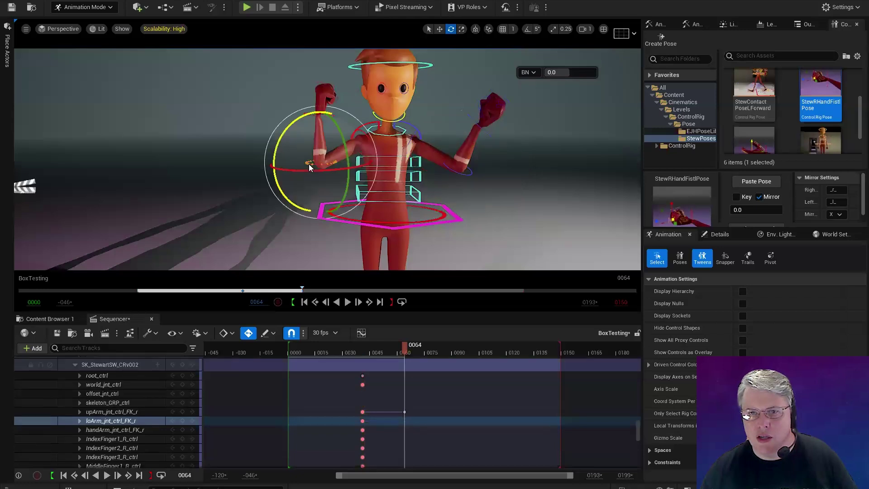
pyautogui.moveTo(282, 148); pyautogui.dragTo(276, 177)
pyautogui.moveTo(362, 354); pyautogui.dragTo(406, 350)
# Hide all sprites in the viewport.
pyautogui.scroll(-6, 480, 206)
pyautogui.moveTo(481, 206); pyautogui.dragTo(445, 212, button='middle')
pyautogui.scroll(4, 445, 212)
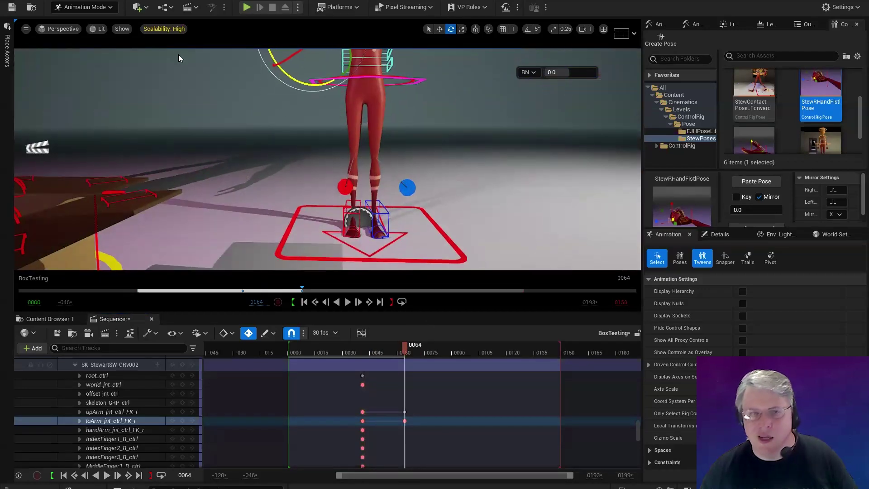
pyautogui.click(122, 29)
pyautogui.moveTo(170, 388)
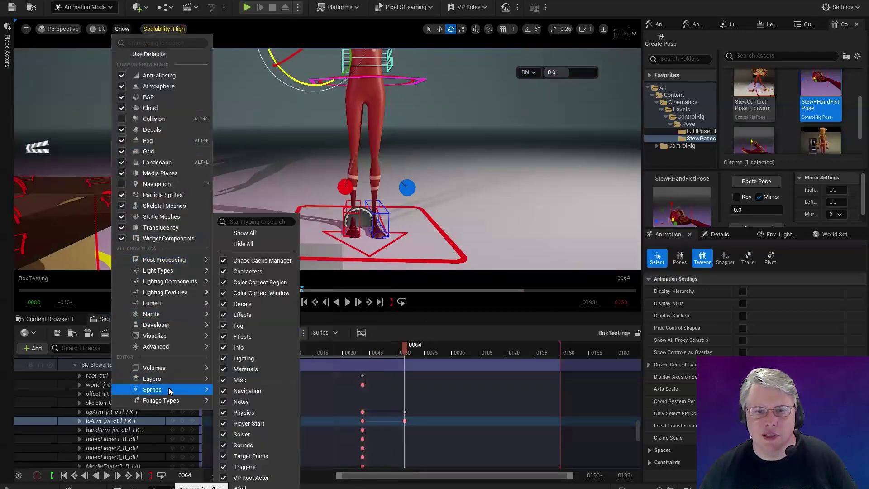
pyautogui.click(254, 244)
# Move foot_jnt_IK_l_ctrl and foot_jnt_IK_r_ctrl outward at frame 64 to give Stewart a wider stance.
pyautogui.scroll(4, 399, 223)
pyautogui.scroll(-1, 400, 223)
pyautogui.press('w')
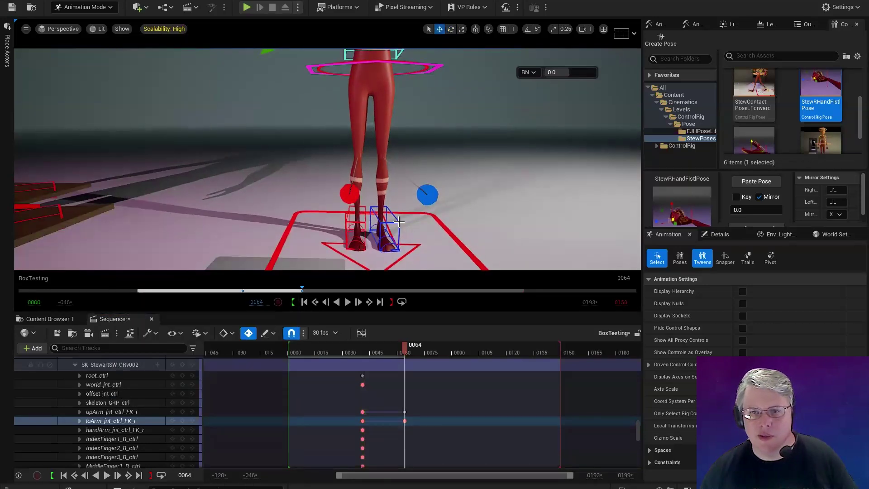
pyautogui.click(401, 222)
pyautogui.moveTo(355, 222)
pyautogui.mouseDown()
pyautogui.moveTo(376, 229)
pyautogui.moveTo(363, 234)
pyautogui.mouseUp()
pyautogui.click(360, 232)
pyautogui.press('e')
pyautogui.press('w')
pyautogui.moveTo(337, 222); pyautogui.dragTo(310, 215)
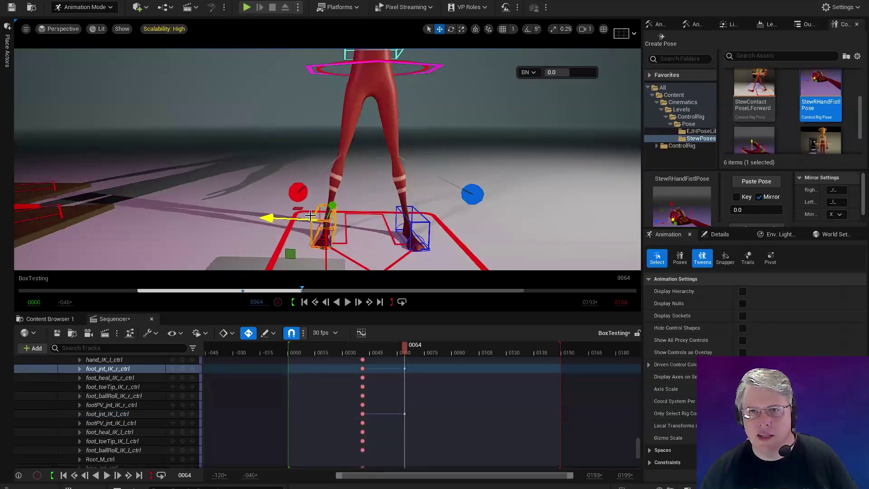
# Lower Root_M_ctrl at frame 64 so Stewart's hips drop between the spread feet.
pyautogui.click(435, 68)
pyautogui.scroll(-5, 439, 106)
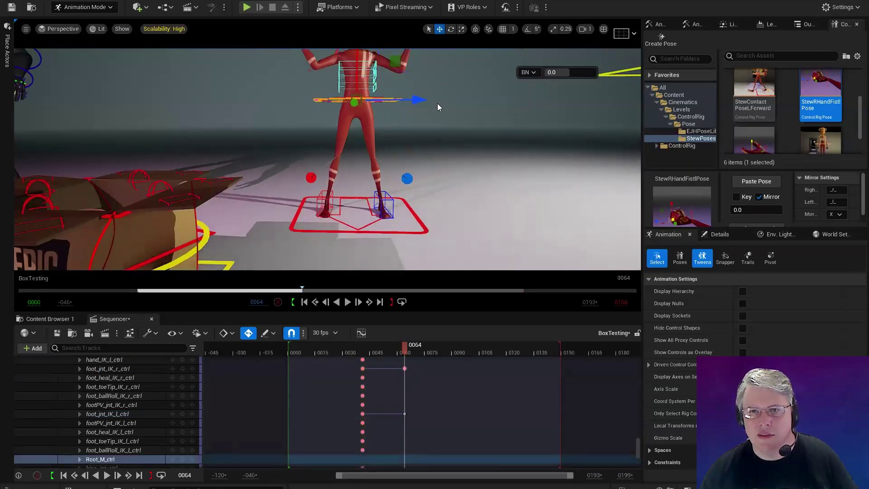
pyautogui.moveTo(358, 76); pyautogui.dragTo(355, 95)
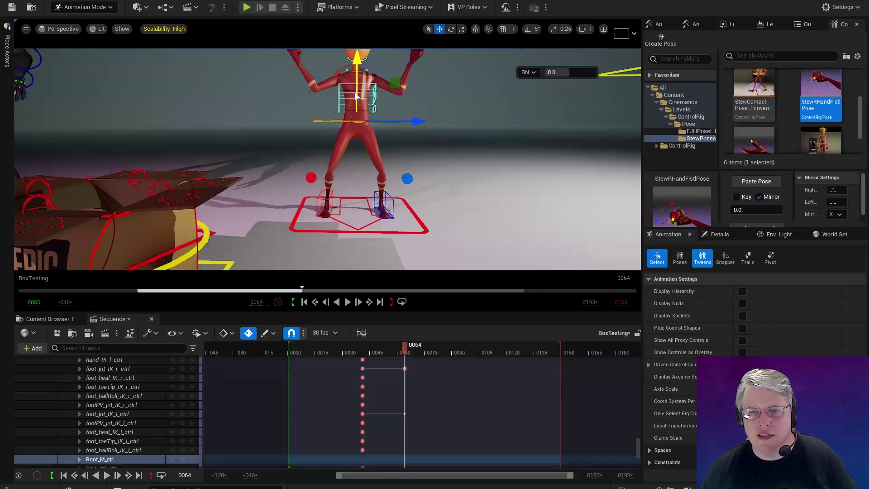
# Select both foot IK controls and carry their wide stance from frame 64 back to frame 41.
pyautogui.click(388, 202)
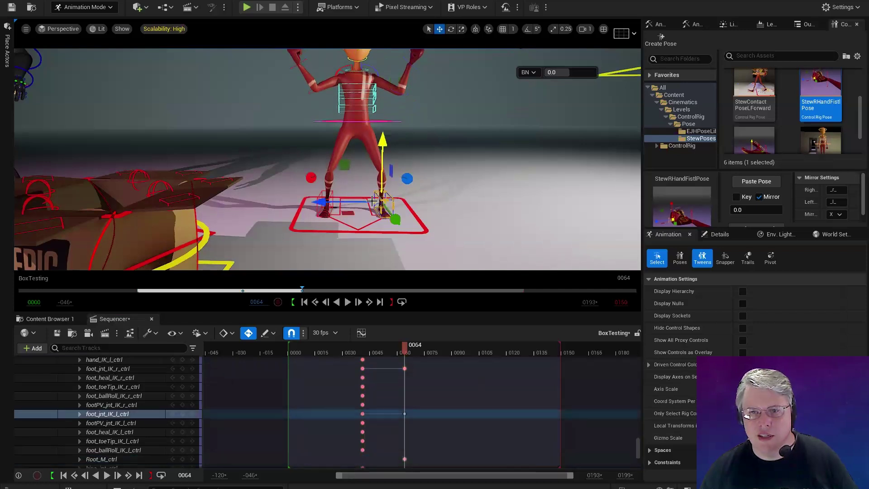
pyautogui.keyDown('ctrl'); pyautogui.click(332, 195); pyautogui.keyUp('ctrl')
pyautogui.moveTo(399, 346); pyautogui.dragTo(365, 352)
pyautogui.moveTo(439, 113); pyautogui.dragTo(398, 134, button='right')
# Rotate Root_M_ctrl at frame 41 to tilt Stewart's hips and body.
pyautogui.click(389, 134)
pyautogui.press('e')
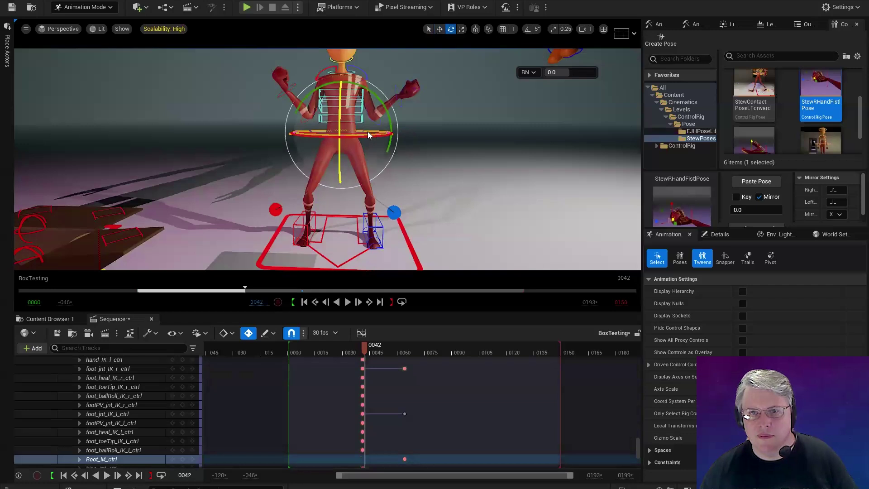
pyautogui.press('w')
pyautogui.press('.')
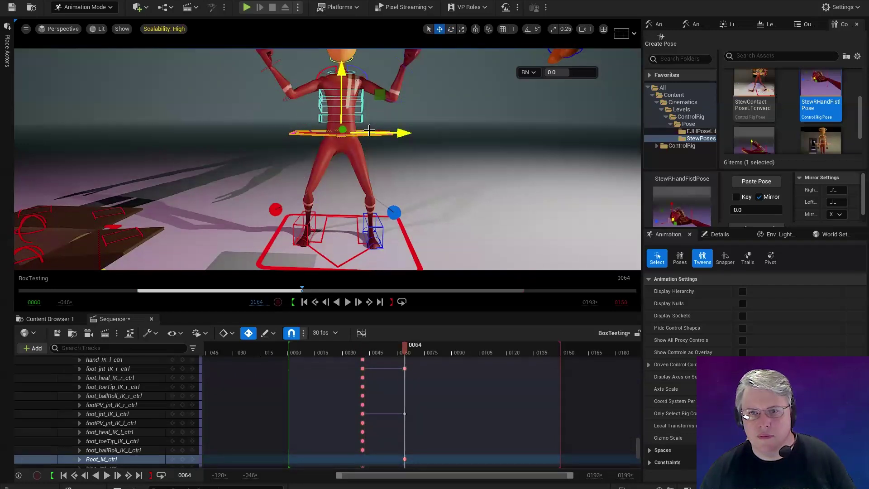
pyautogui.scroll(-3, 369, 130)
pyautogui.moveTo(404, 353); pyautogui.dragTo(365, 355)
pyautogui.press('e')
pyautogui.moveTo(333, 117); pyautogui.dragTo(344, 120)
pyautogui.moveTo(344, 120); pyautogui.dragTo(317, 136, button='right')
pyautogui.press('w')
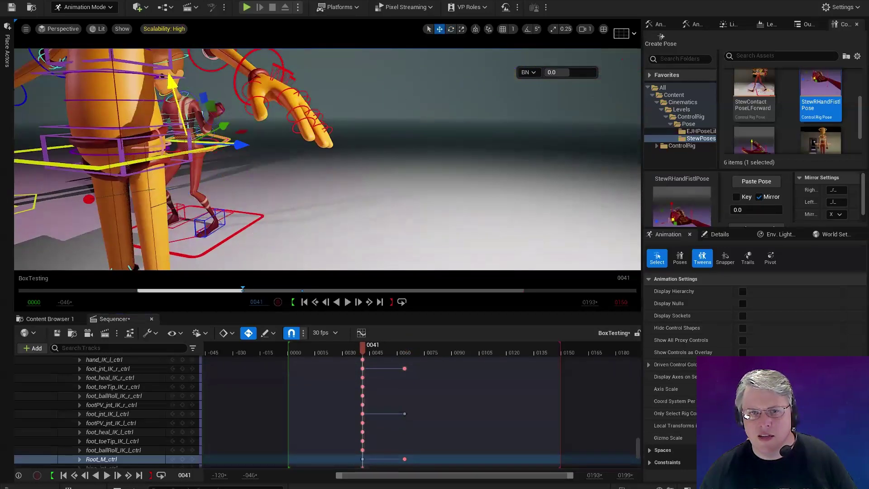
# Raise Root_M_ctrl slightly at frame 64 and scrub back to compare the motion.
pyautogui.scroll(-5, 223, 142)
pyautogui.keyDown('alt'); pyautogui.moveTo(194, 124); pyautogui.dragTo(460, 195); pyautogui.keyUp('alt')
pyautogui.moveTo(389, 352); pyautogui.dragTo(406, 354)
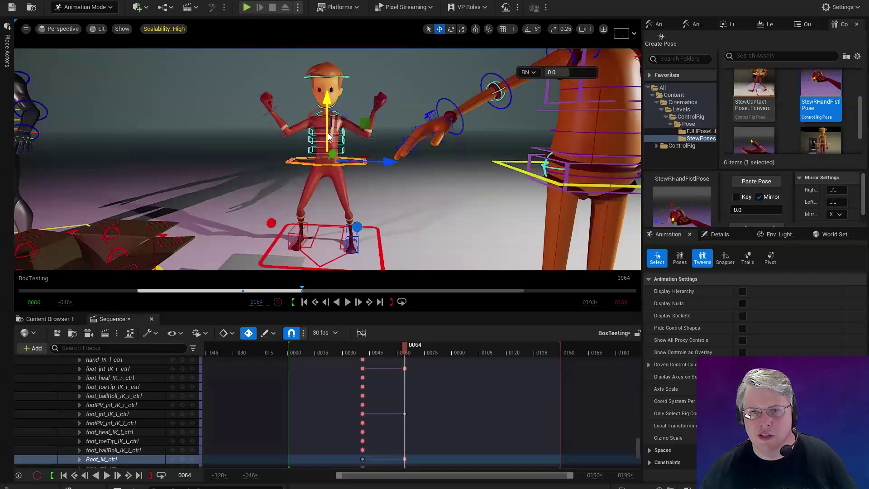
pyautogui.moveTo(331, 151); pyautogui.dragTo(409, 223)
pyautogui.moveTo(413, 345); pyautogui.dragTo(393, 352)
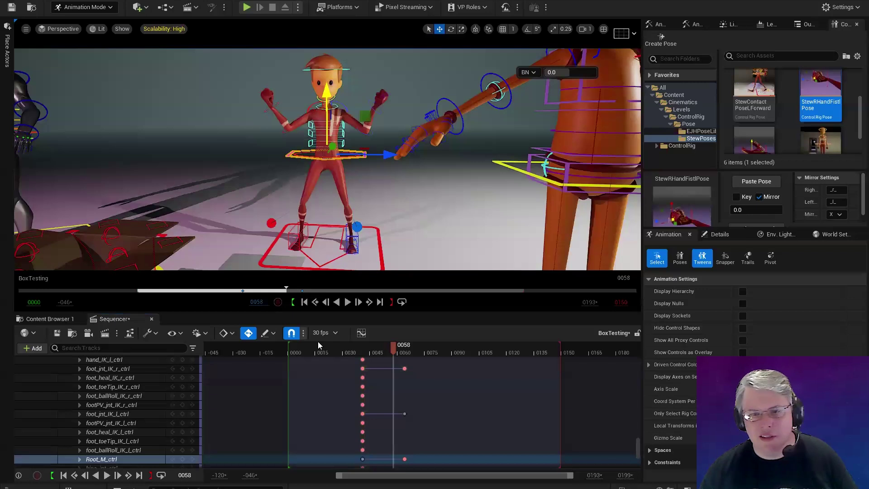
# Select all of Stewart's rig controls and key them at frame 64.
pyautogui.hotkey('ctrl', 'a')
pyautogui.press('Right')
pyautogui.press('Right')
pyautogui.press('Right')
pyautogui.press('Right')
pyautogui.press('Right')
pyautogui.press('Right')
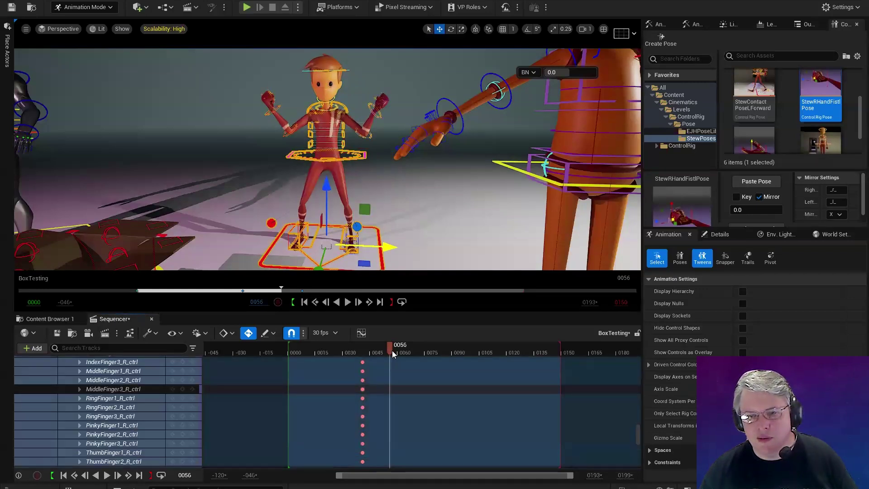
pyautogui.press('s')
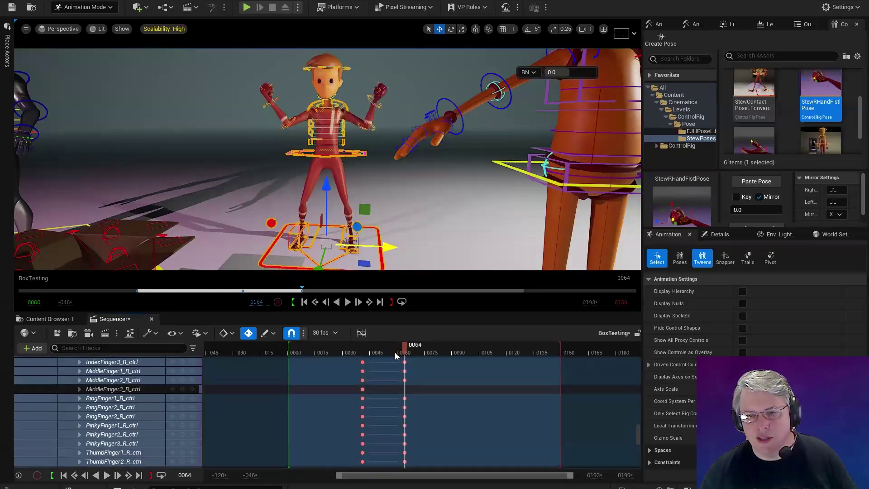
# At frame 56, use the BN tween to blend the selected controls toward the frame 64 pose.
pyautogui.moveTo(393, 347); pyautogui.dragTo(390, 347)
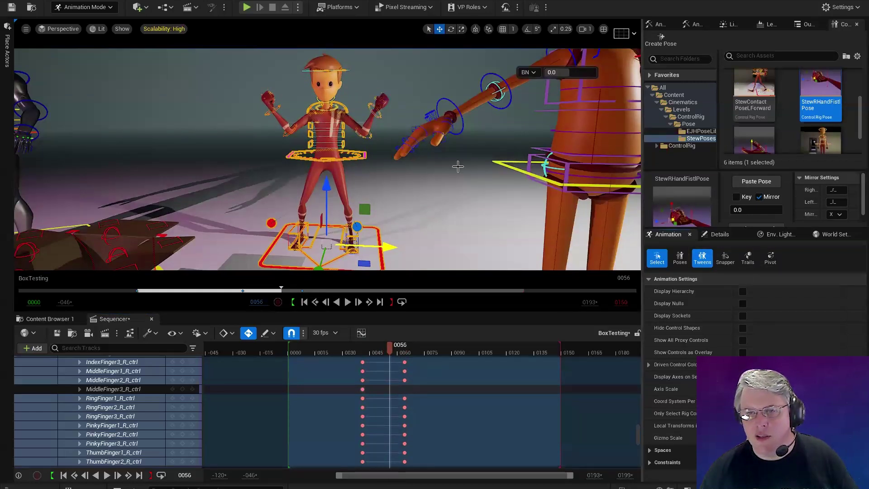
pyautogui.moveTo(556, 72)
pyautogui.mouseDown()
pyautogui.moveTo(589, 73)
pyautogui.moveTo(564, 76)
pyautogui.mouseUp()
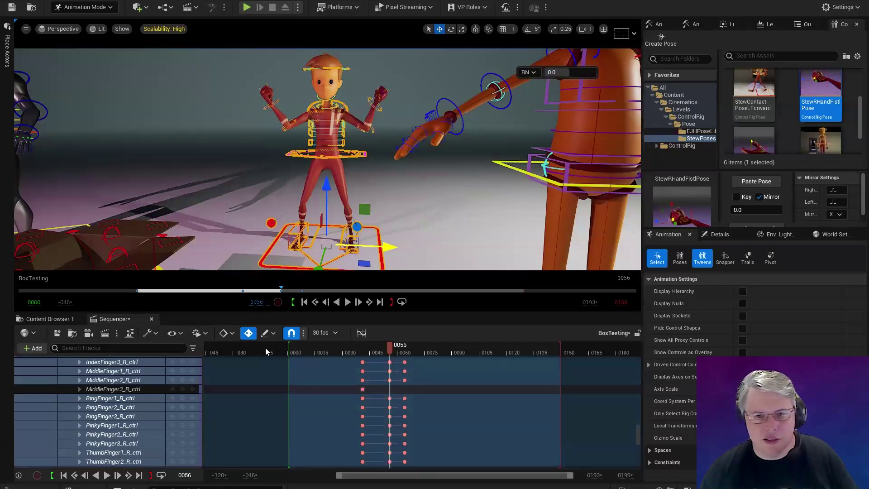
# Open the curve editor for the selected controls and show their curves in Normalized View Mode.
pyautogui.click(361, 333)
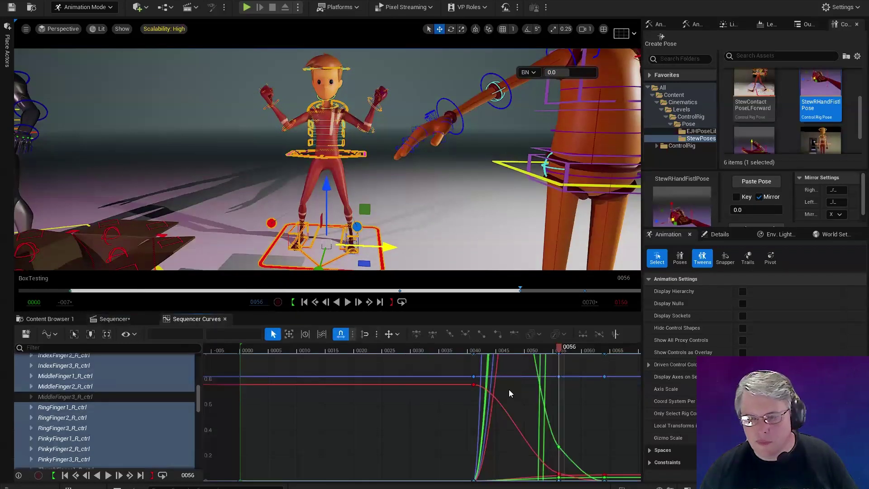
pyautogui.press('f')
pyautogui.scroll(-3, 393, 390)
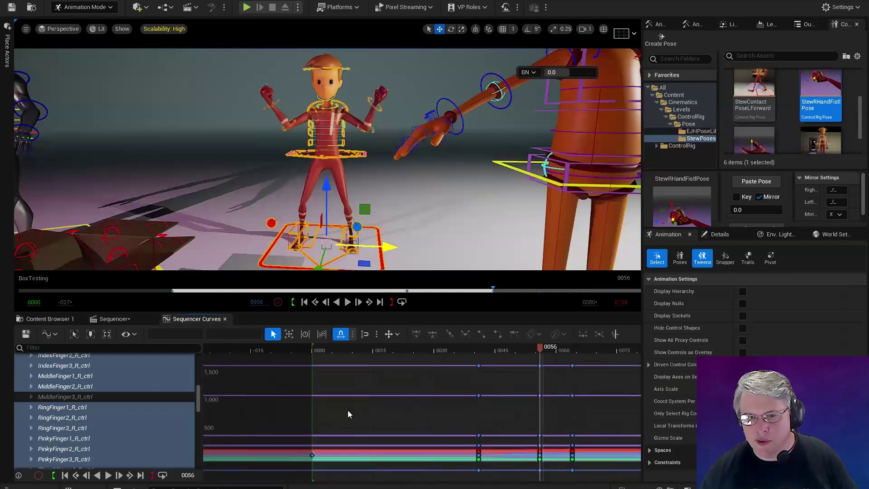
pyautogui.click(51, 334)
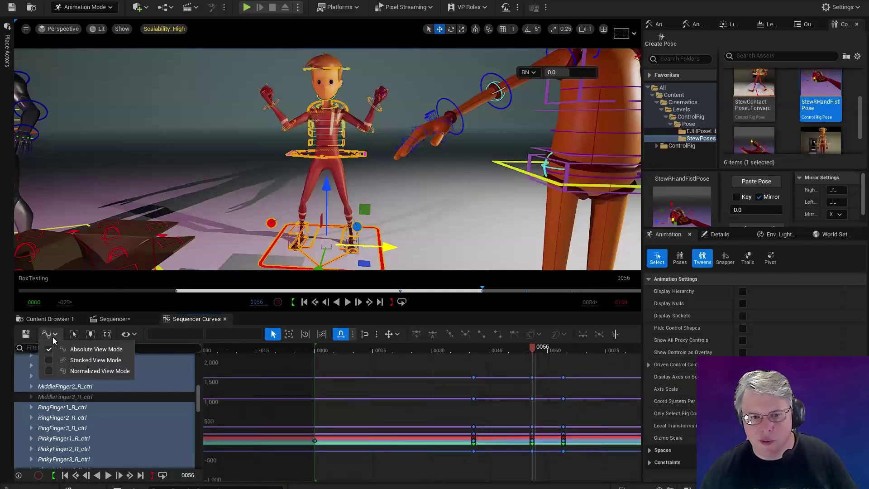
pyautogui.click(100, 370)
pyautogui.scroll(-1, 538, 432)
pyautogui.moveTo(549, 432); pyautogui.dragTo(426, 431, button='right')
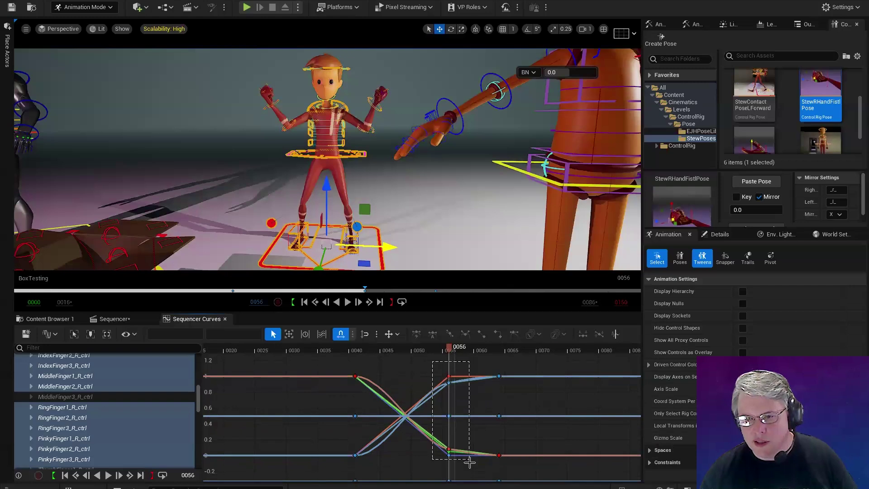
# Select the curve keys at frame 56 and add a key on the selected controls at frame 48.
pyautogui.moveTo(469, 461); pyautogui.dragTo(469, 462)
pyautogui.click(531, 72)
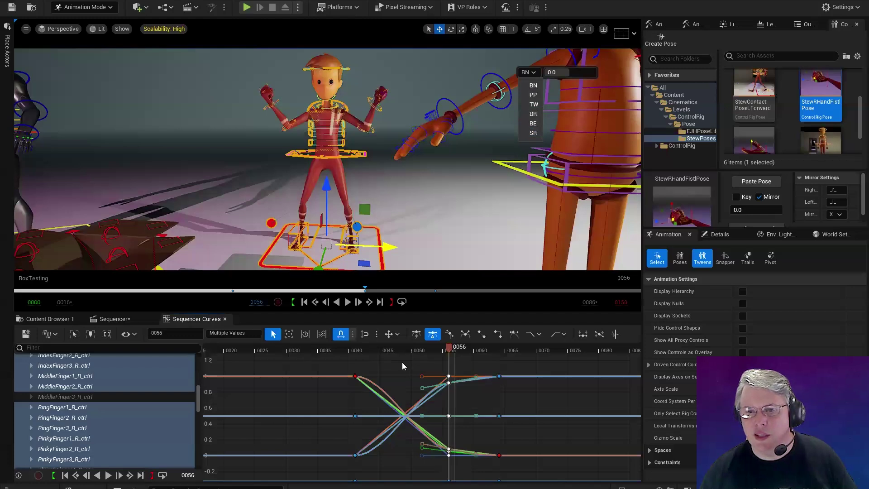
pyautogui.click(405, 352)
pyautogui.press('s')
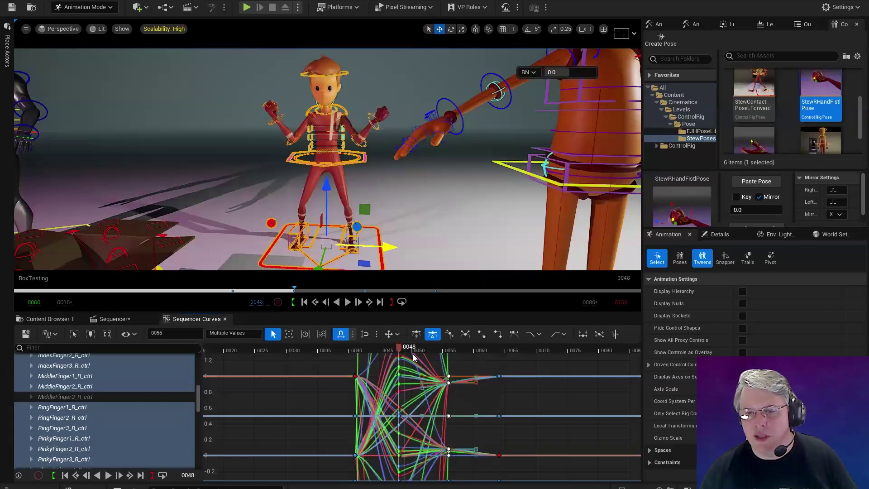
# Select the curve keys at frames 48 and 56 and adjust them with the SR tween.
pyautogui.press('f')
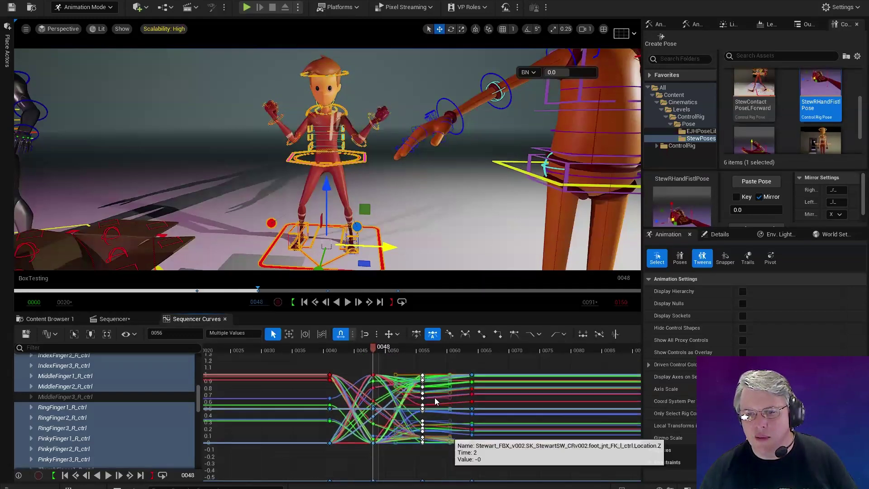
pyautogui.moveTo(352, 375); pyautogui.dragTo(427, 453)
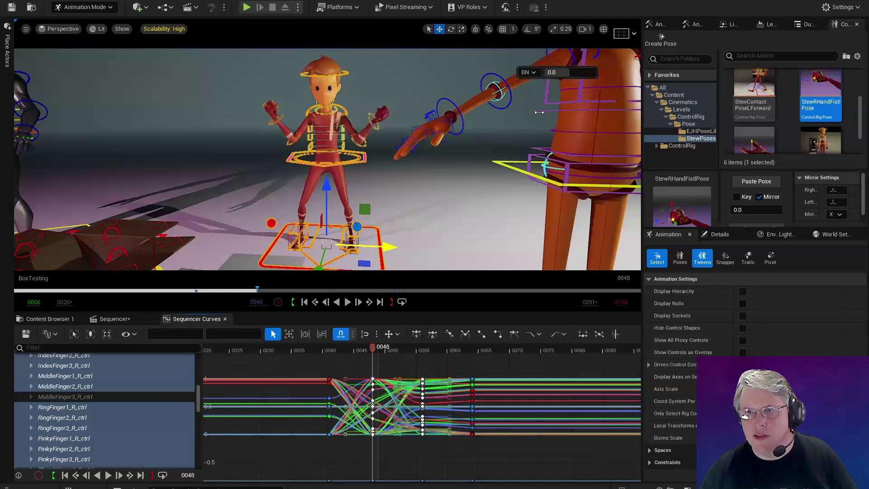
pyautogui.click(529, 72)
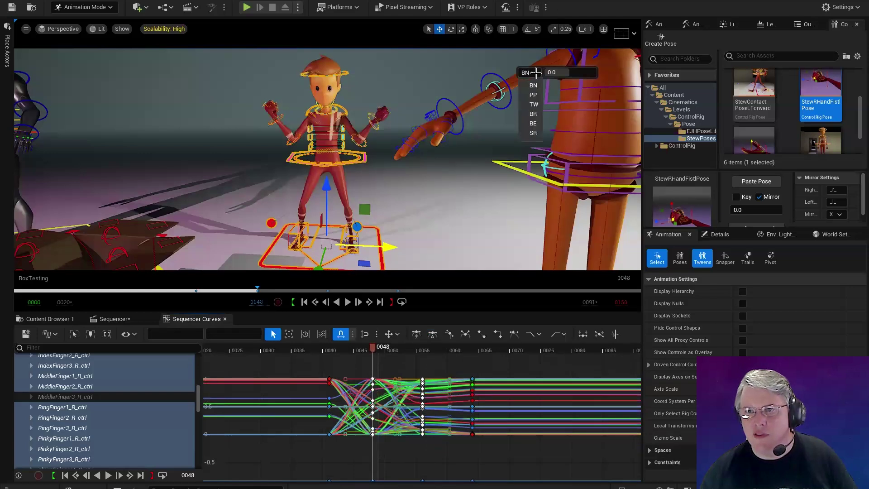
pyautogui.click(535, 132)
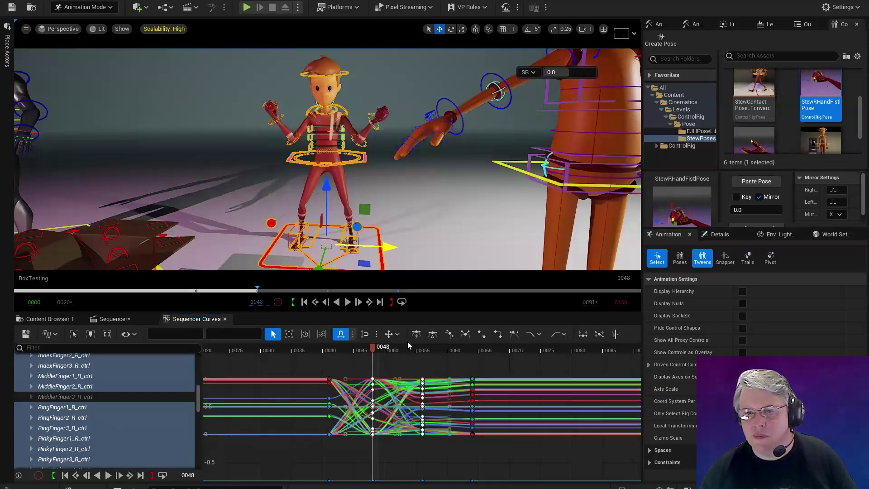
pyautogui.moveTo(569, 72)
pyautogui.mouseDown()
pyautogui.moveTo(530, 72)
pyautogui.moveTo(561, 72)
pyautogui.mouseUp()
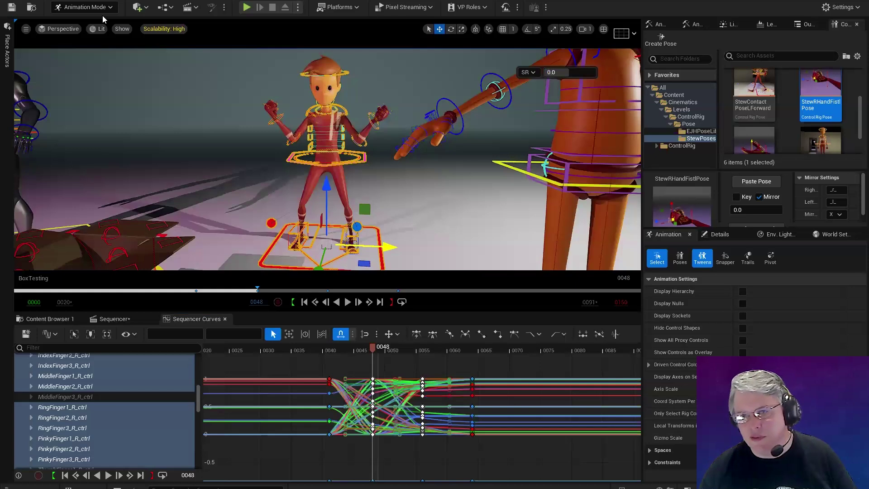
# Switch to the PowerPoint slide explaining the tween abbreviations, and return to Unreal Engine.
pyautogui.hotkey('alt', 'Tab')
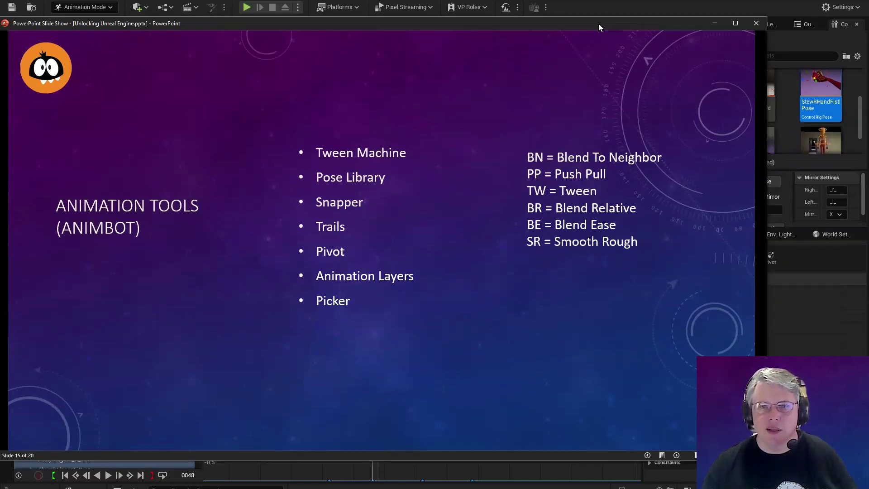
pyautogui.hotkey('alt', 'Tab')
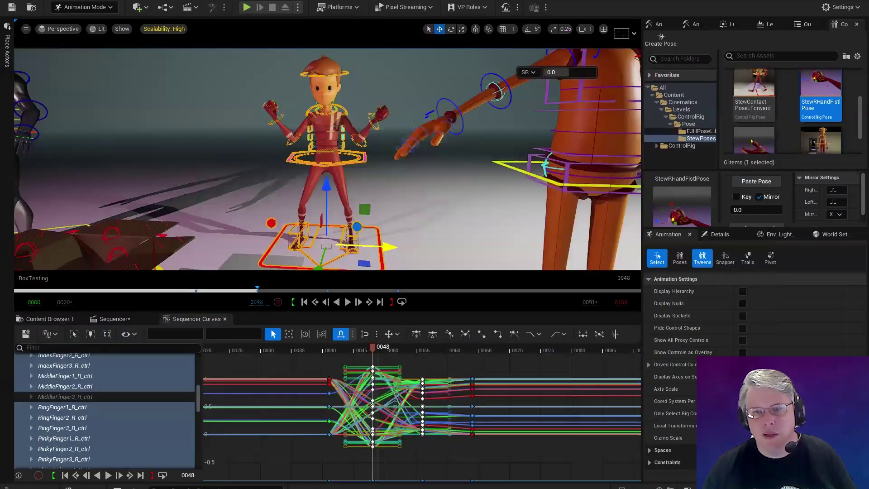
# Place a Cube shape on the floor beside the wooden character and raise it.
pyautogui.scroll(-4, 401, 221)
pyautogui.scroll(-4, 400, 221)
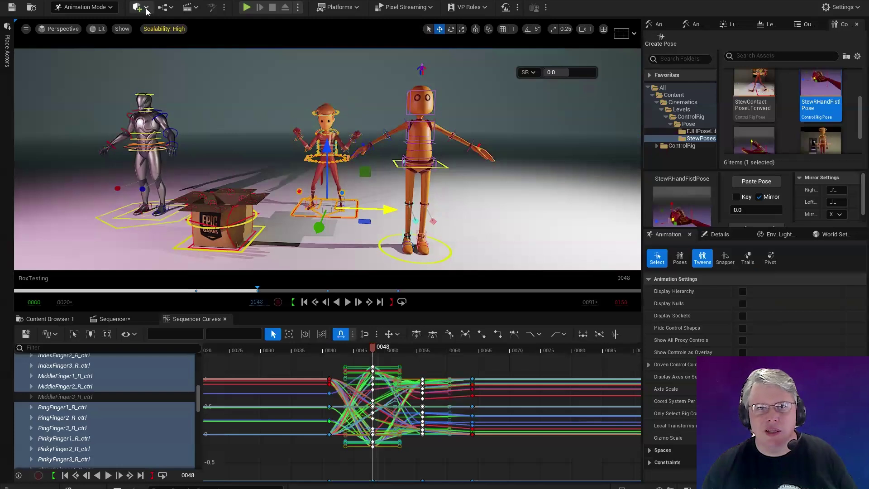
pyautogui.click(147, 10)
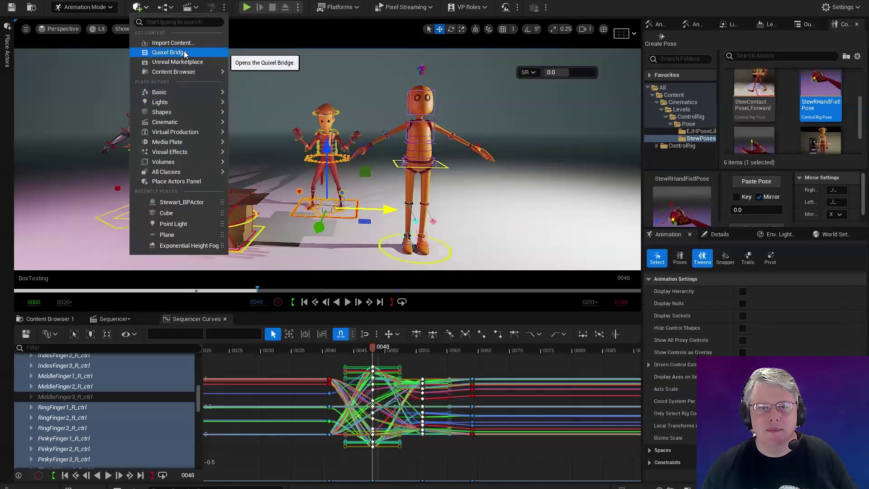
pyautogui.moveTo(190, 112)
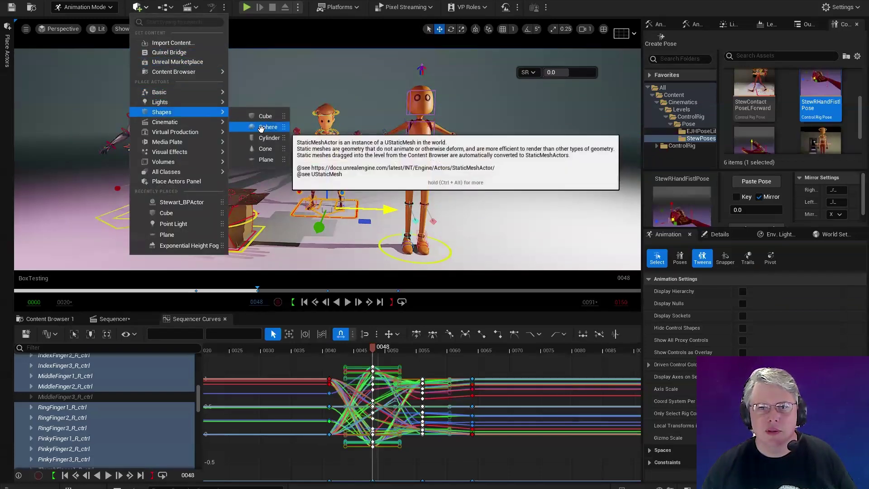
pyautogui.moveTo(265, 116); pyautogui.dragTo(524, 218)
pyautogui.scroll(-2, 548, 209)
pyautogui.moveTo(485, 182); pyautogui.dragTo(412, 180, button='middle')
pyautogui.moveTo(387, 199); pyautogui.dragTo(388, 163)
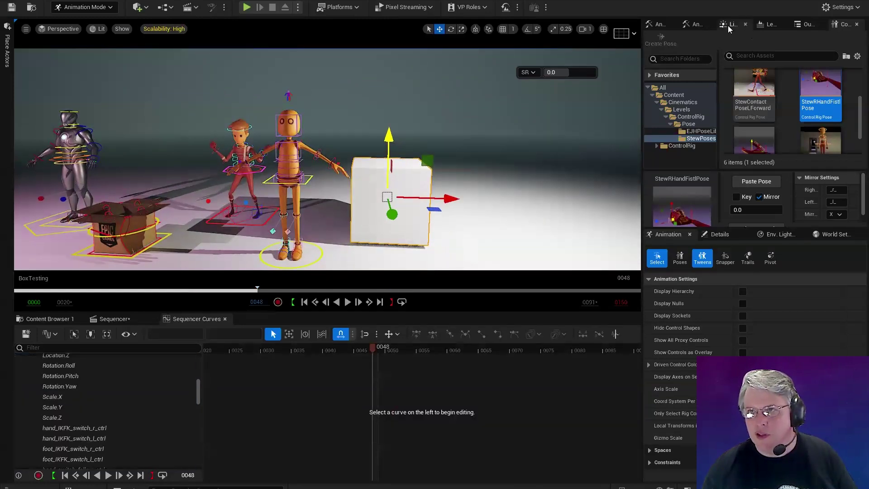
# Add the cube from the Outliner to the BoxTesting sequence.
pyautogui.click(808, 24)
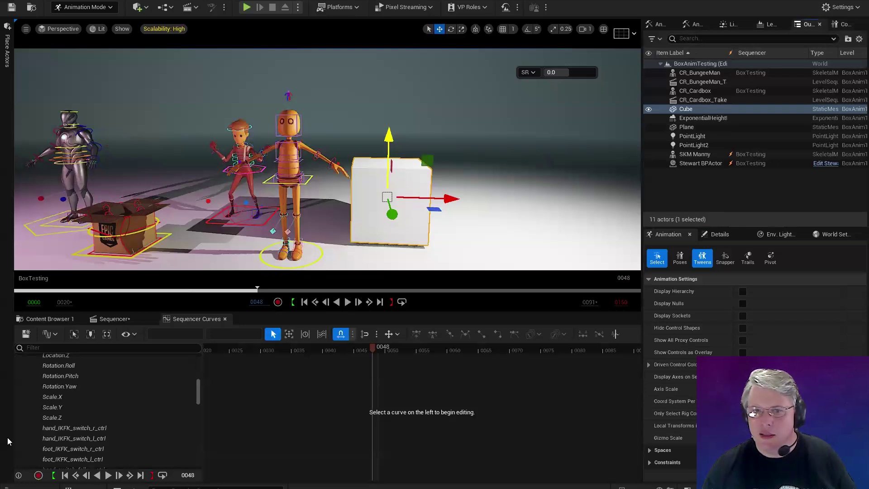
pyautogui.scroll(-5, 197, 457)
pyautogui.scroll(-5, 196, 457)
pyautogui.moveTo(686, 109); pyautogui.dragTo(84, 420)
pyautogui.scroll(3, 451, 188)
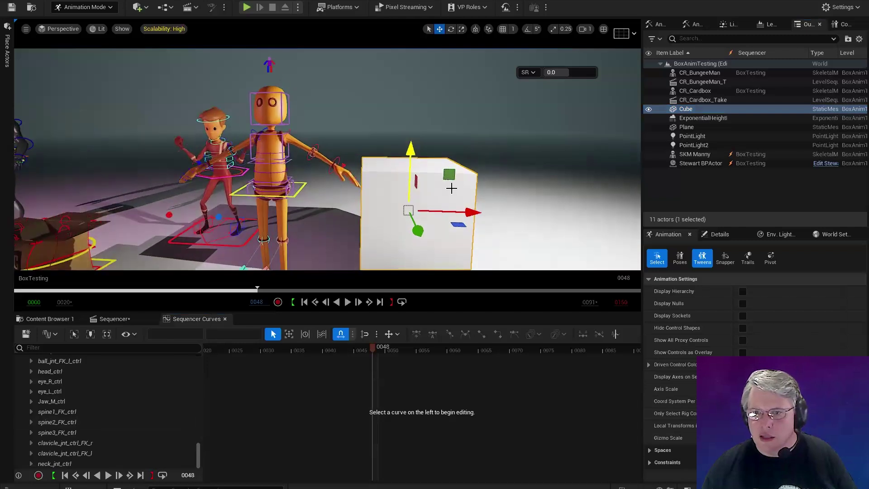
# Lower the cube to rest on the floor and key its transform at frame 48.
pyautogui.moveTo(415, 150); pyautogui.dragTo(415, 161)
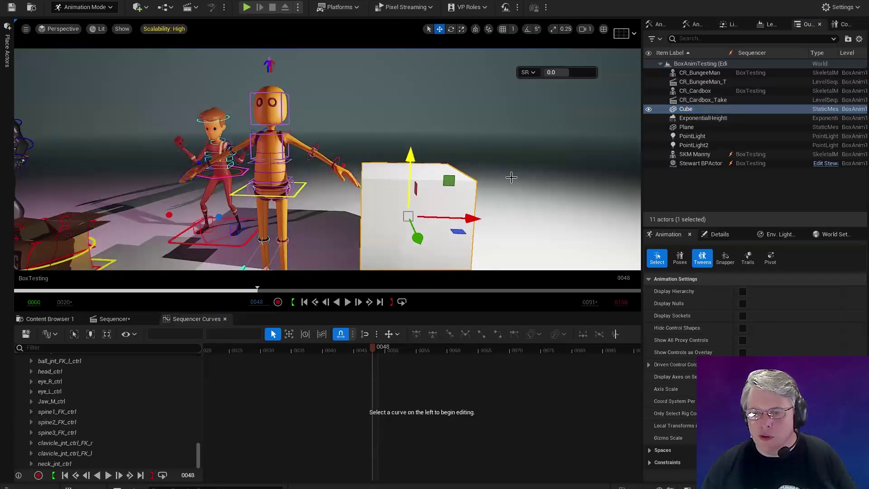
pyautogui.keyDown('alt'); pyautogui.moveTo(511, 177); pyautogui.dragTo(490, 183); pyautogui.keyUp('alt')
pyautogui.keyDown('alt'); pyautogui.moveTo(489, 182); pyautogui.dragTo(490, 182, button='middle'); pyautogui.keyUp('alt')
pyautogui.keyDown('alt'); pyautogui.moveTo(490, 182); pyautogui.dragTo(525, 185, button='right'); pyautogui.keyUp('alt')
pyautogui.keyDown('alt'); pyautogui.moveTo(489, 183); pyautogui.dragTo(503, 229, button='middle'); pyautogui.keyUp('alt')
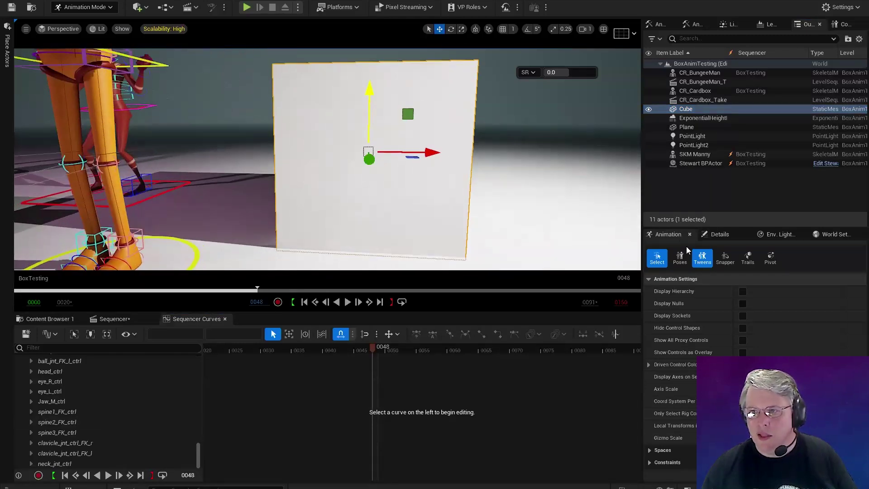
pyautogui.keyDown('alt'); pyautogui.moveTo(507, 225); pyautogui.dragTo(489, 224, button='right'); pyautogui.keyUp('alt')
pyautogui.keyDown('alt'); pyautogui.moveTo(420, 193); pyautogui.dragTo(431, 194); pyautogui.keyUp('alt')
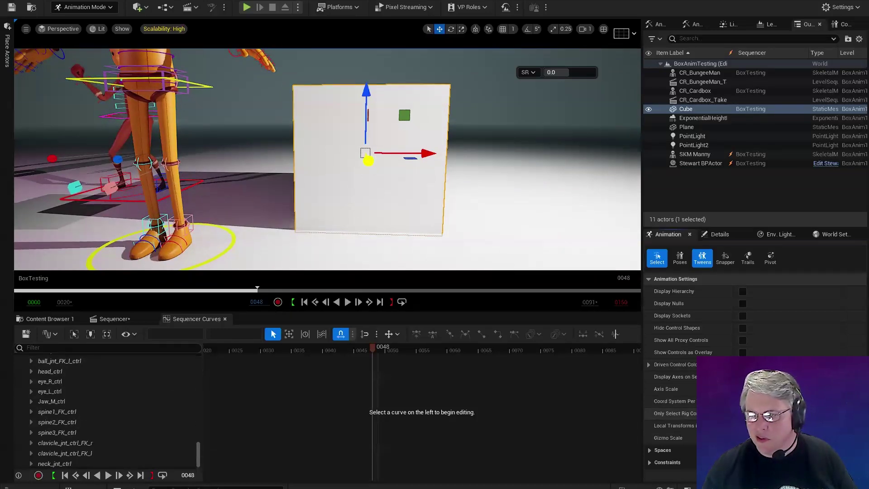
pyautogui.click(373, 189)
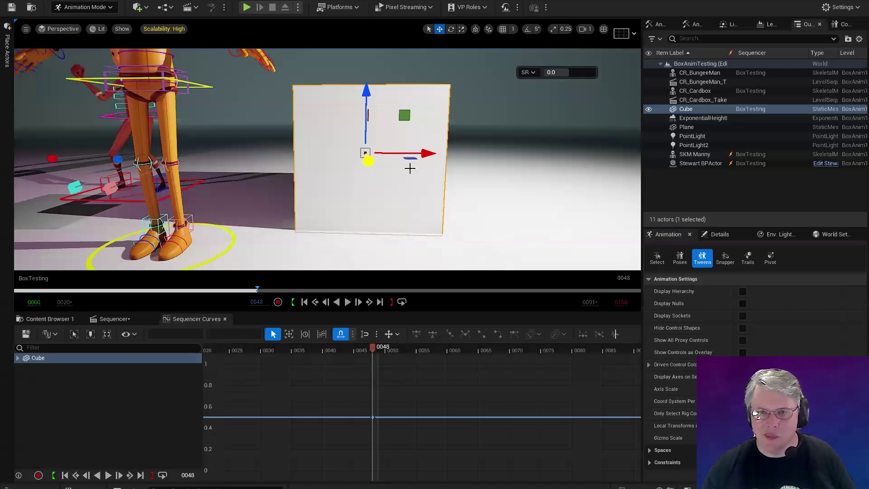
# Try rotating the cube about its default centre pivot, and discard the rotation.
pyautogui.scroll(-2, 410, 169)
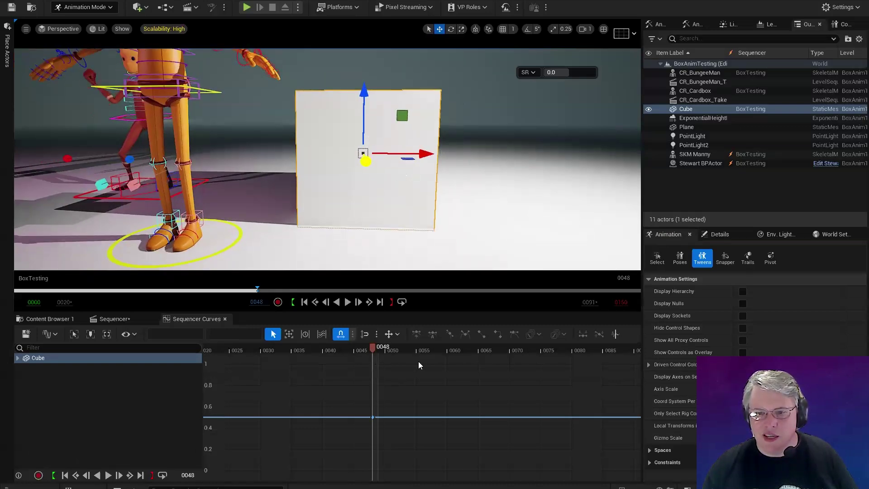
pyautogui.keyDown('alt'); pyautogui.moveTo(431, 213); pyautogui.dragTo(442, 210, button='right'); pyautogui.keyUp('alt')
pyautogui.click(442, 210)
pyautogui.click(423, 198)
pyautogui.press('e')
pyautogui.moveTo(393, 113); pyautogui.dragTo(496, 157)
pyautogui.press('w')
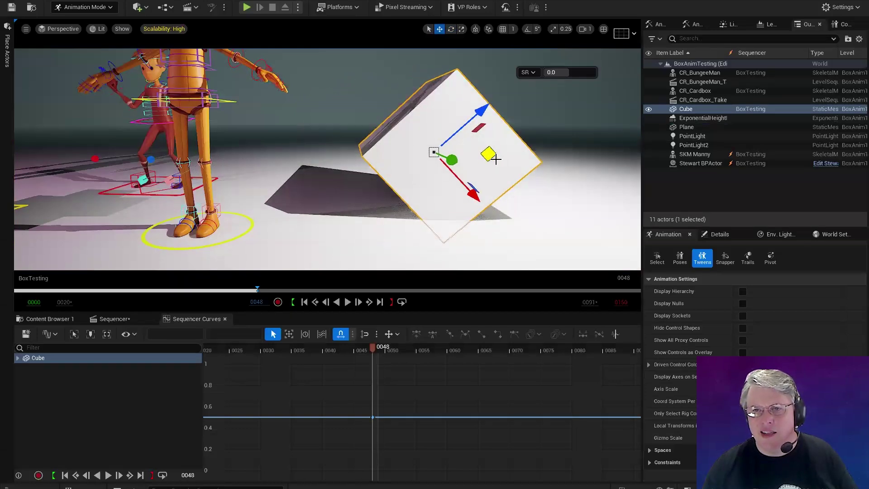
pyautogui.click(523, 123)
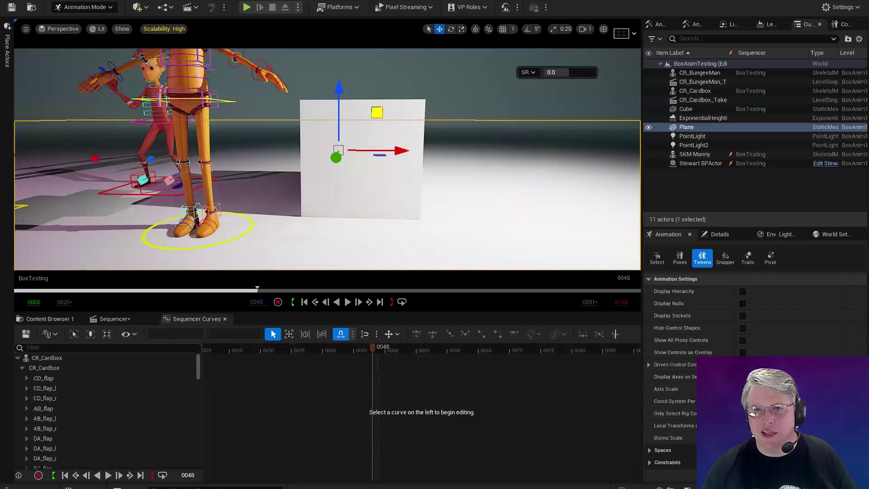
# Activate the Pivot tool on the cube, move the temporary pivot to the lower corner farthest from the characters, and switch to Pose mode.
pyautogui.click(420, 151)
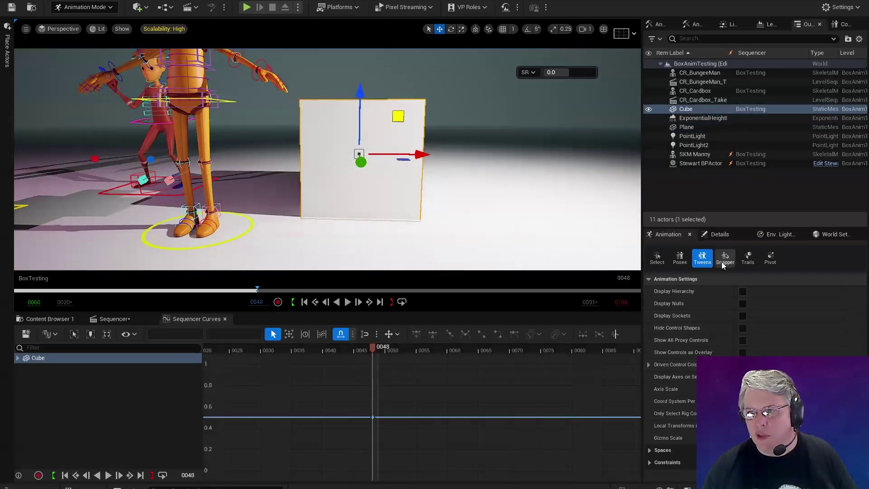
pyautogui.click(772, 259)
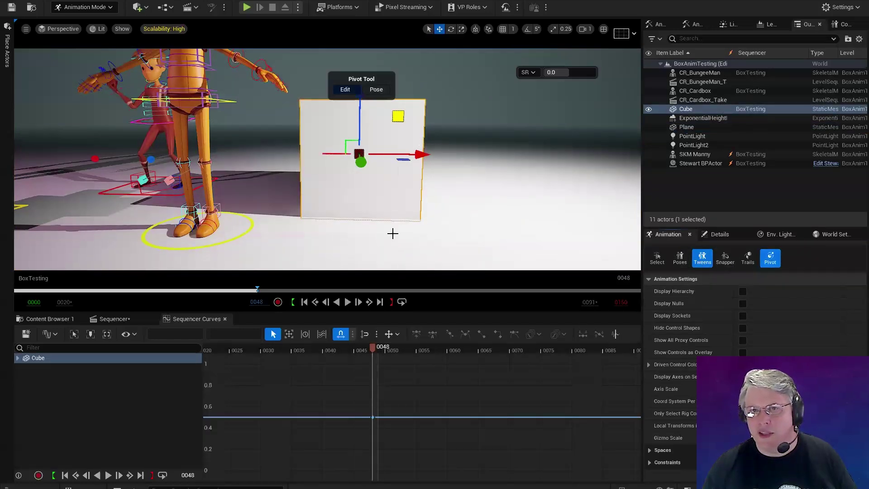
pyautogui.moveTo(334, 154); pyautogui.dragTo(422, 184)
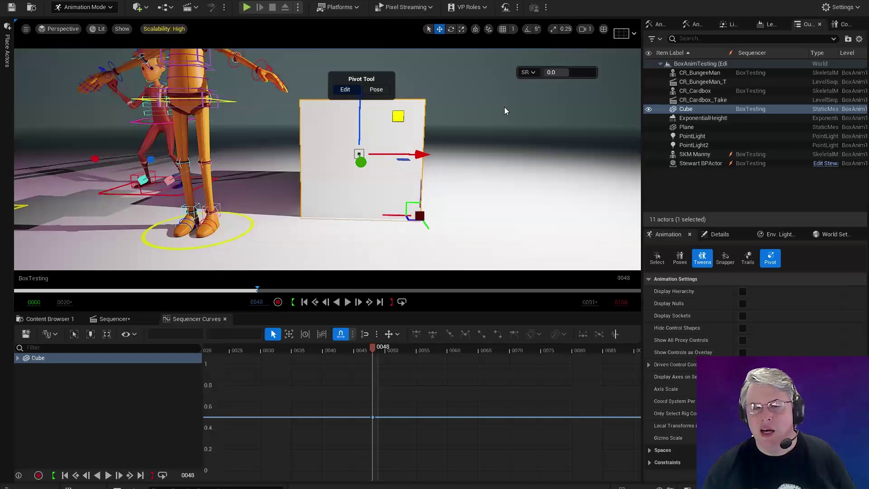
pyautogui.click(377, 90)
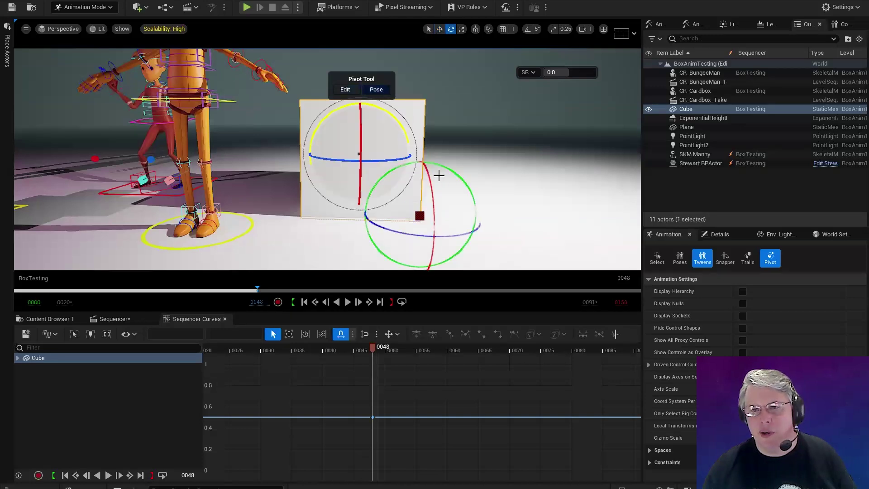
# Try rotating the cube with its own centre gizmo, and undo that rotation.
pyautogui.moveTo(390, 115); pyautogui.dragTo(427, 135)
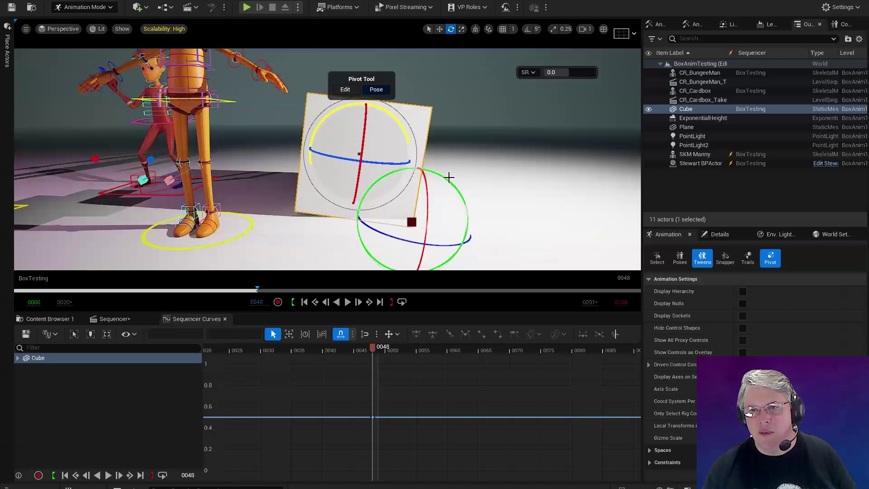
pyautogui.hotkey('ctrl', 'z')
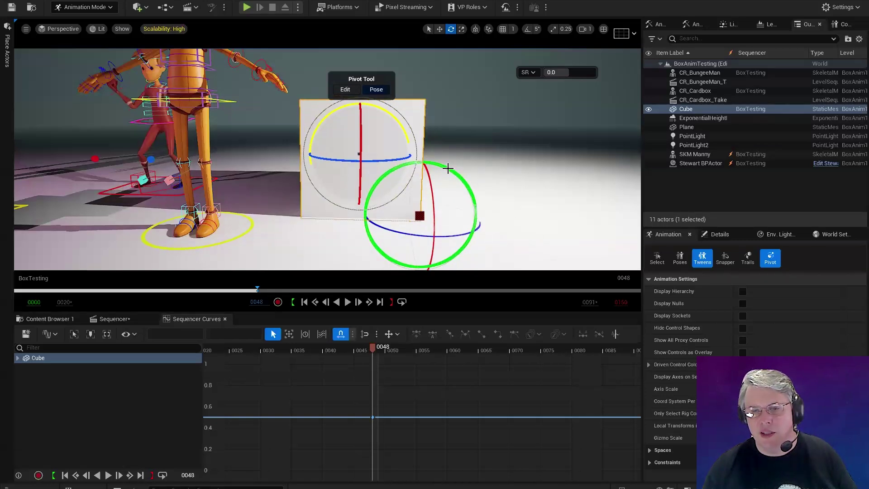
# At frame 61, tip the cube clockwise about the corner pivot and show only its Location curves.
pyautogui.moveTo(435, 346); pyautogui.dragTo(454, 349)
pyautogui.moveTo(456, 177); pyautogui.dragTo(472, 193)
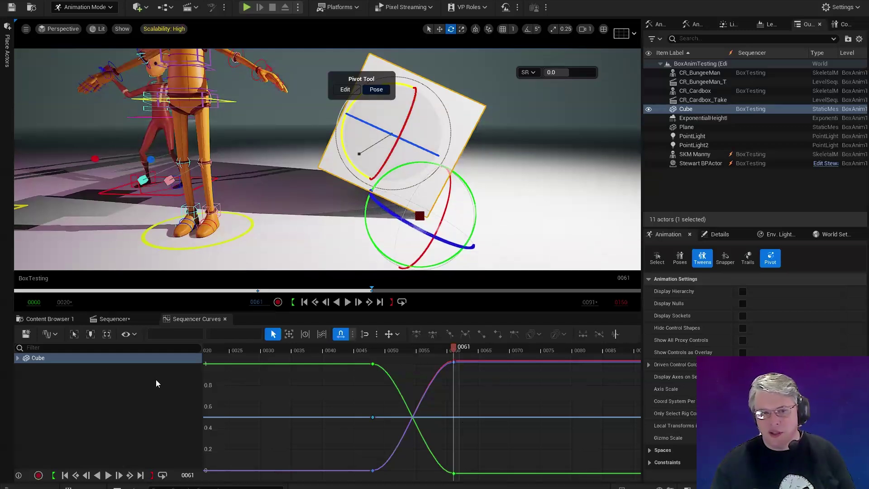
pyautogui.doubleClick(24, 360)
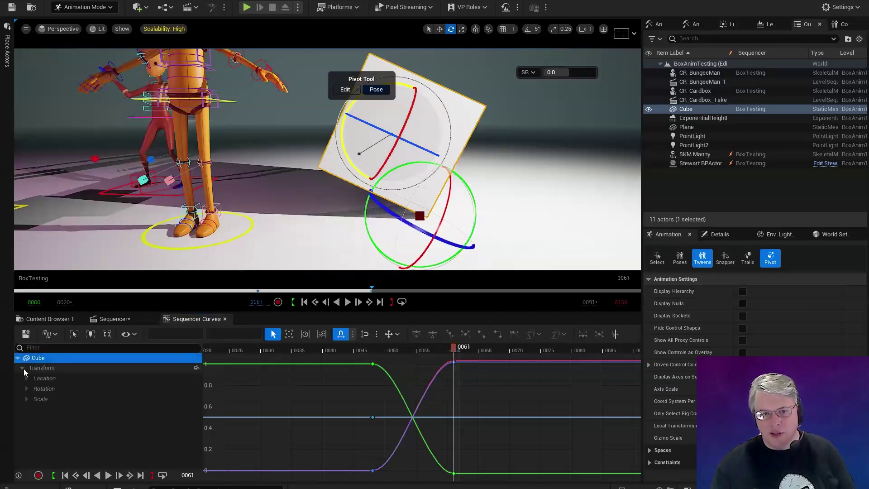
pyautogui.click(47, 378)
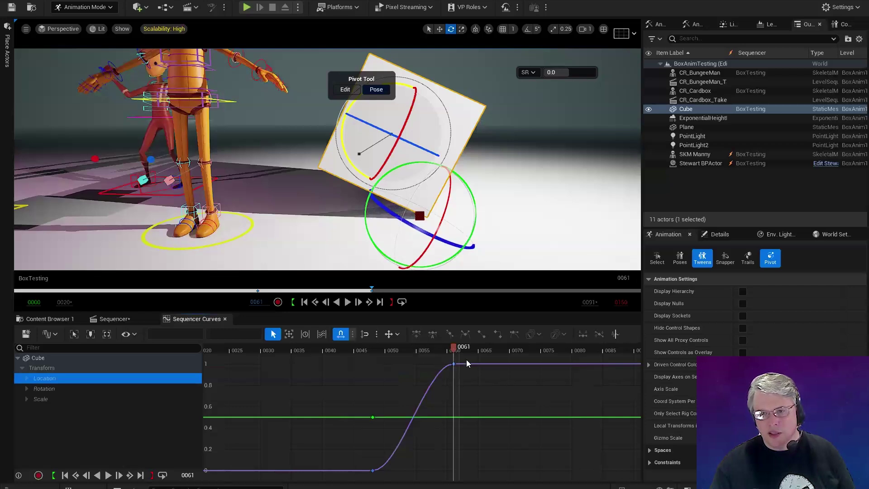
# At frame 68, tip the cube further clockwise about the corner pivot and scrub back to check the motion.
pyautogui.moveTo(457, 352); pyautogui.dragTo(497, 350)
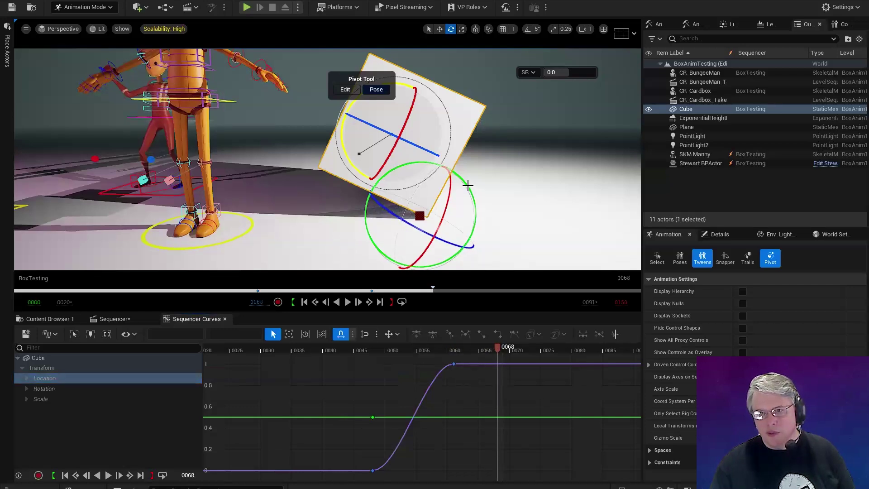
pyautogui.moveTo(468, 185); pyautogui.dragTo(476, 195)
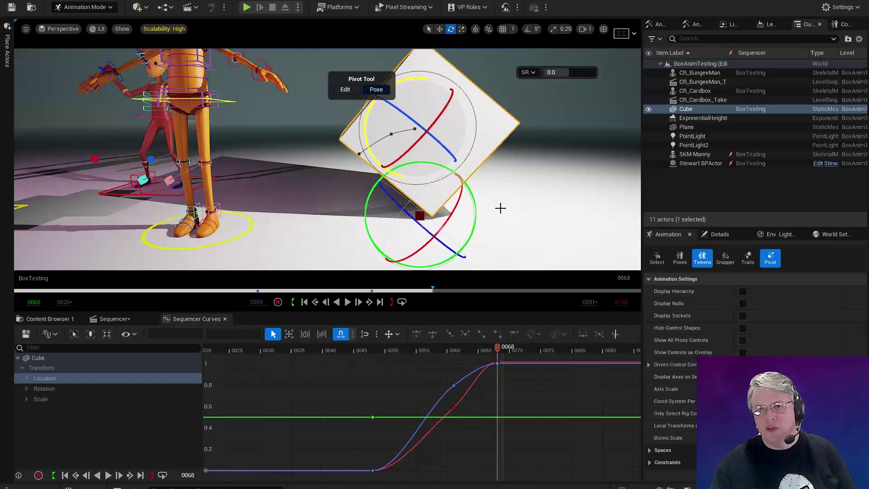
pyautogui.moveTo(499, 356)
pyautogui.mouseDown()
pyautogui.moveTo(360, 389)
pyautogui.moveTo(485, 363)
pyautogui.mouseUp()
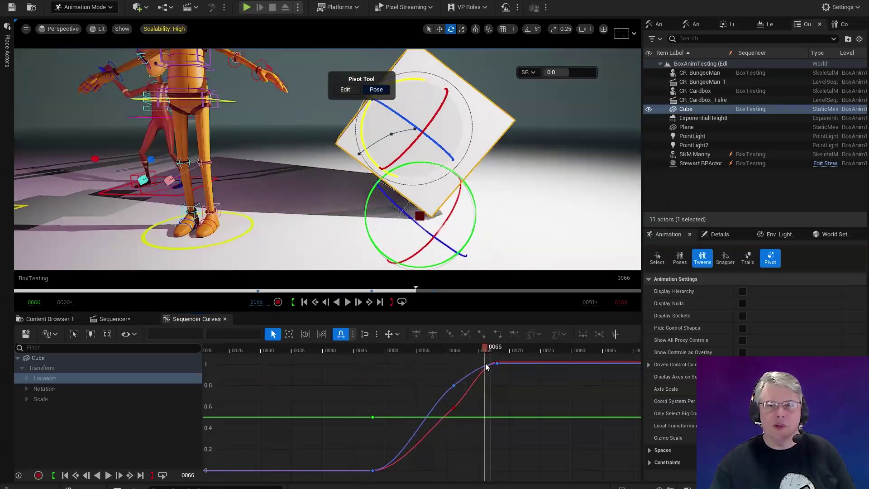
# Deselect and reselect the cube, reactivate the Pivot tool, and return to frame 61 to check the retained pivot.
pyautogui.click(588, 119)
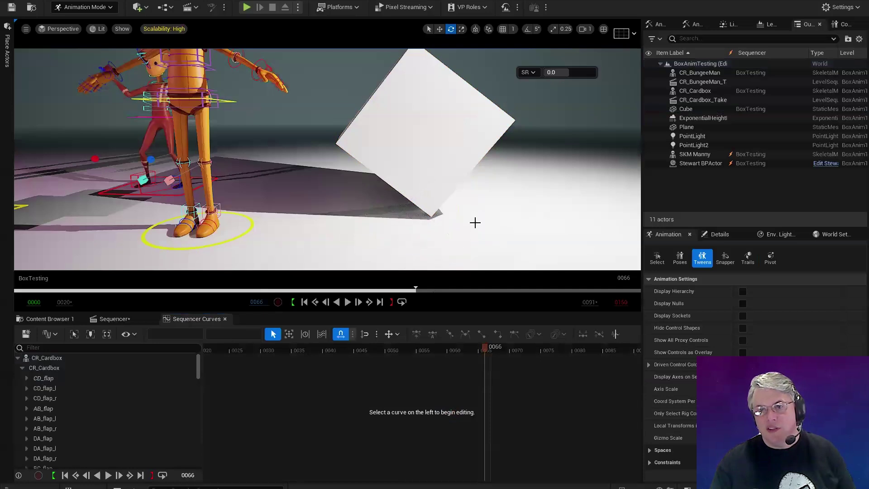
pyautogui.click(462, 144)
pyautogui.moveTo(481, 350); pyautogui.dragTo(510, 335)
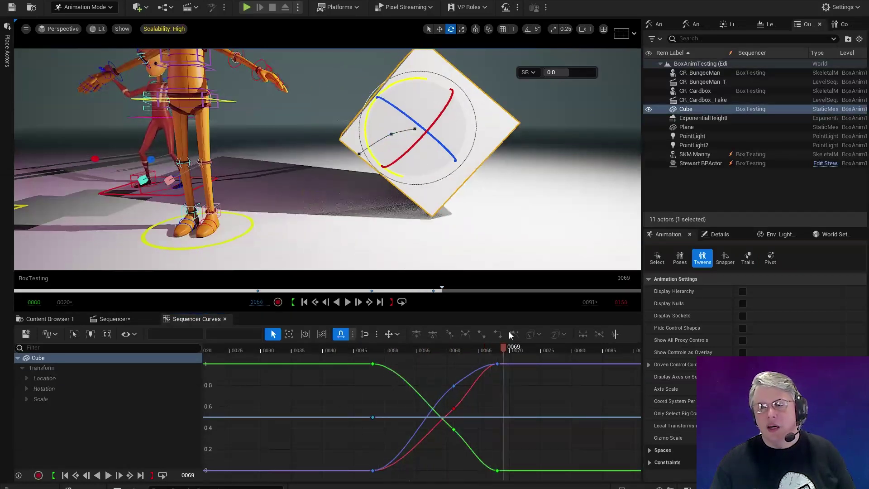
pyautogui.click(770, 257)
pyautogui.moveTo(502, 349); pyautogui.dragTo(456, 331)
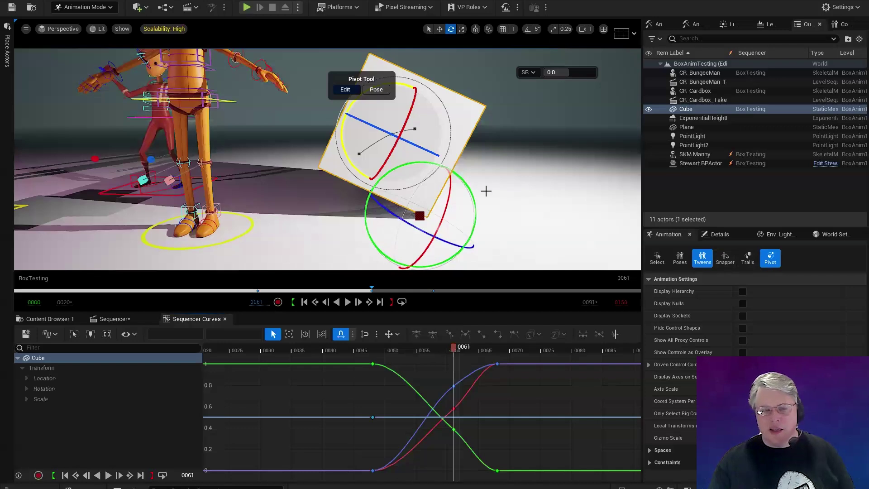
# Place a Sphere shape on the floor beside Stewart.
pyautogui.moveTo(486, 191); pyautogui.dragTo(617, 220, button='right')
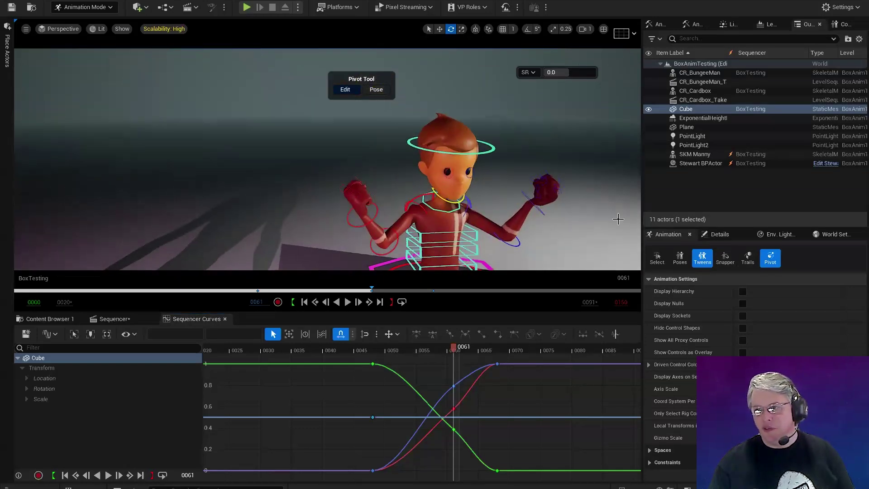
pyautogui.scroll(-3, 446, 153)
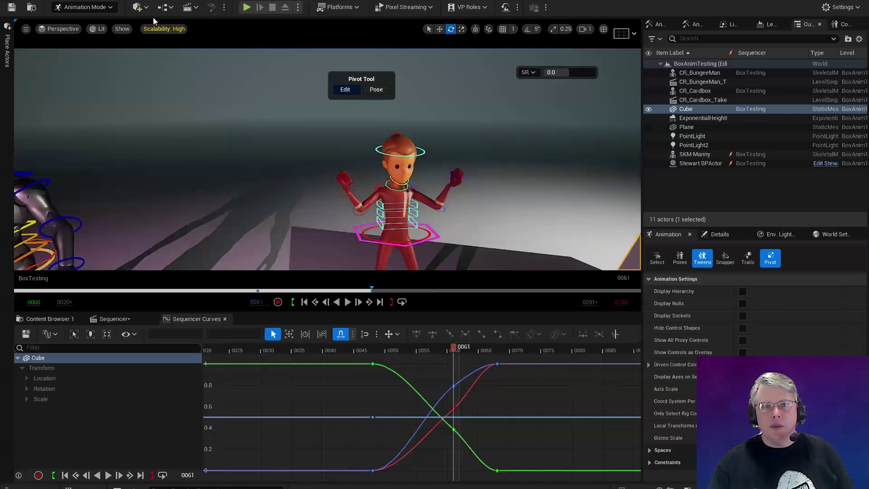
pyautogui.click(140, 8)
pyautogui.moveTo(177, 91)
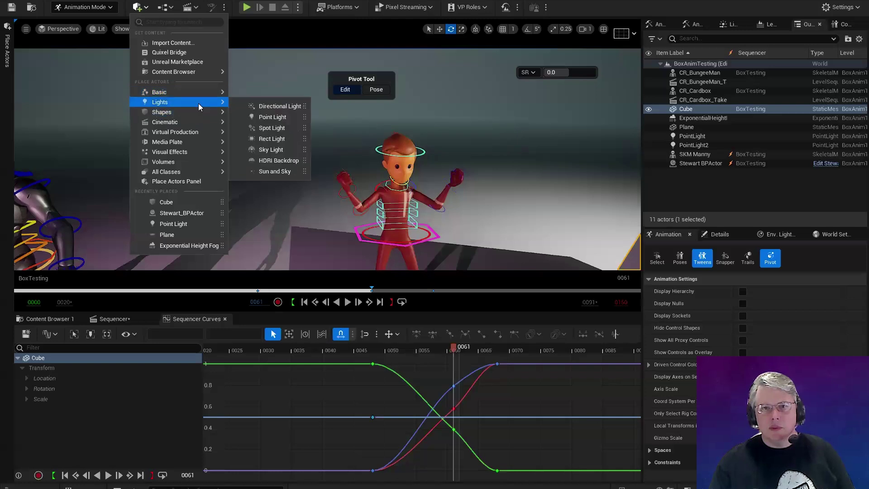
pyautogui.moveTo(198, 111)
pyautogui.moveTo(267, 126); pyautogui.dragTo(329, 261)
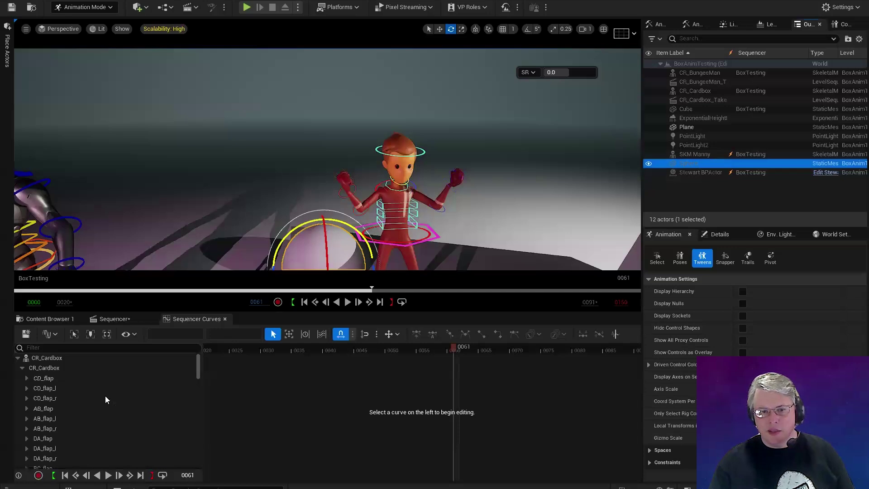
pyautogui.moveTo(198, 369); pyautogui.dragTo(198, 388)
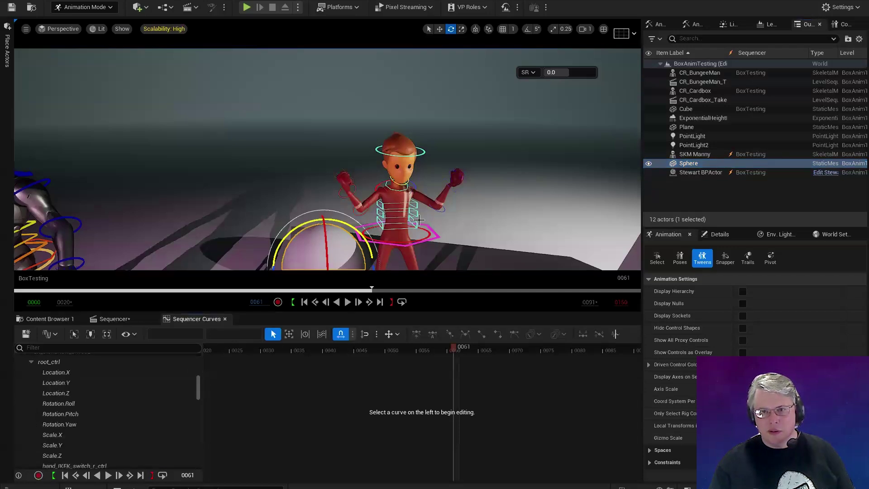
# Add the Sphere actor to the BoxTesting level sequence and reselect it.
pyautogui.scroll(-4, 119, 373)
pyautogui.moveTo(198, 401); pyautogui.dragTo(189, 484)
pyautogui.moveTo(703, 165); pyautogui.dragTo(59, 422)
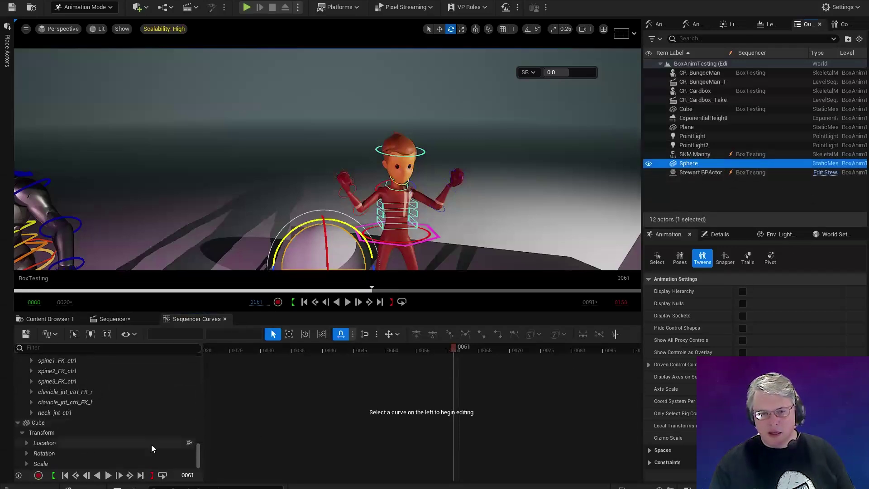
pyautogui.click(199, 454)
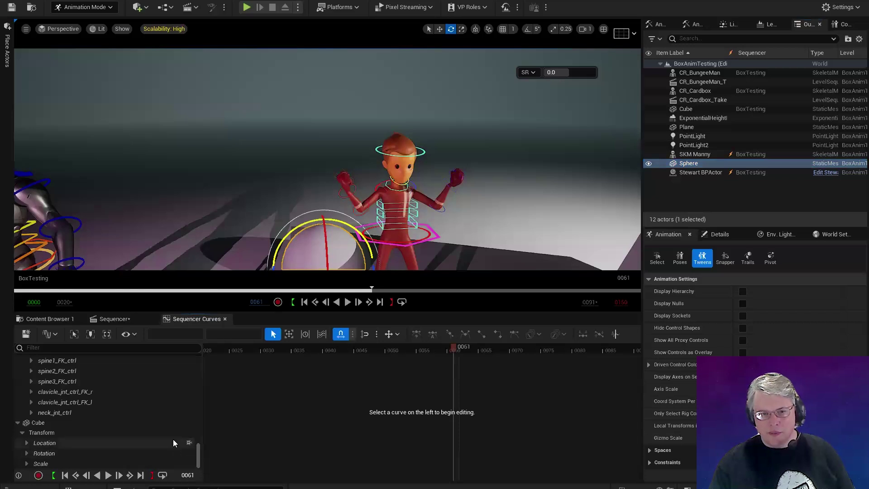
pyautogui.click(684, 155)
pyautogui.click(662, 165)
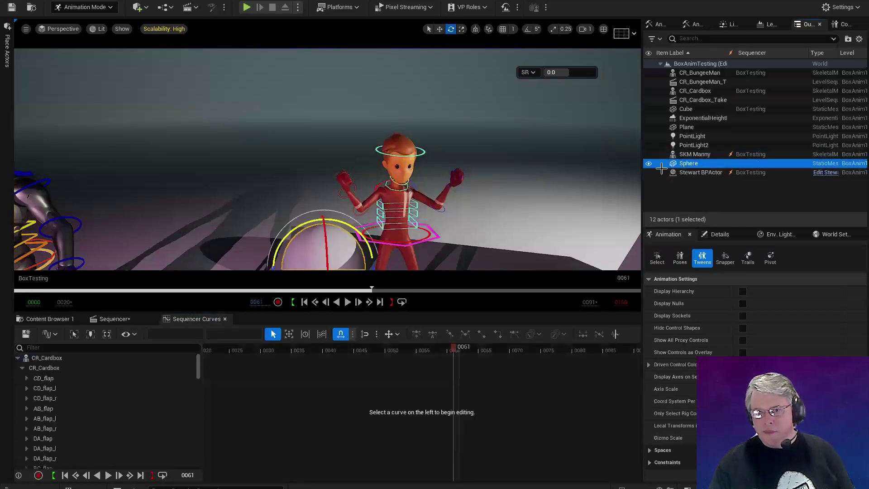
# Raise the sphere off the floor to about the height of Stewart's head.
pyautogui.press('w')
pyautogui.moveTo(324, 215); pyautogui.dragTo(323, 202)
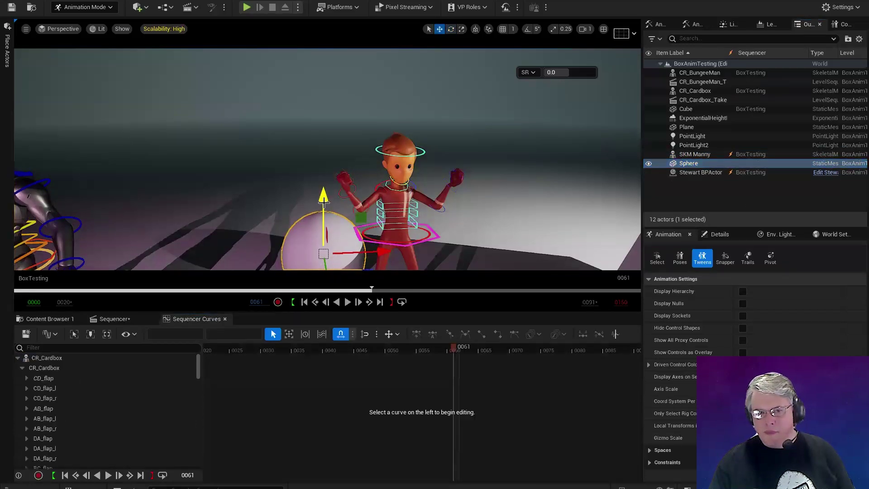
pyautogui.scroll(-6, 335, 214)
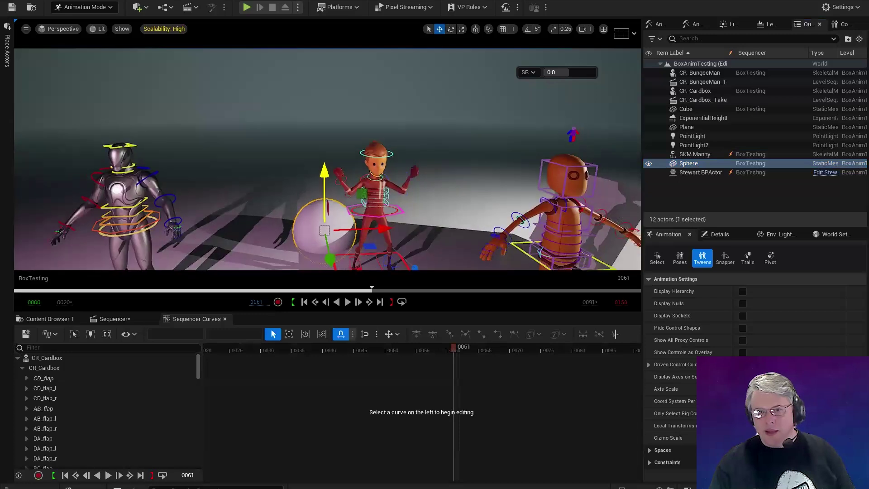
pyautogui.moveTo(332, 265)
pyautogui.mouseDown()
pyautogui.moveTo(346, 274)
pyautogui.moveTo(335, 111)
pyautogui.mouseUp()
pyautogui.click(129, 347)
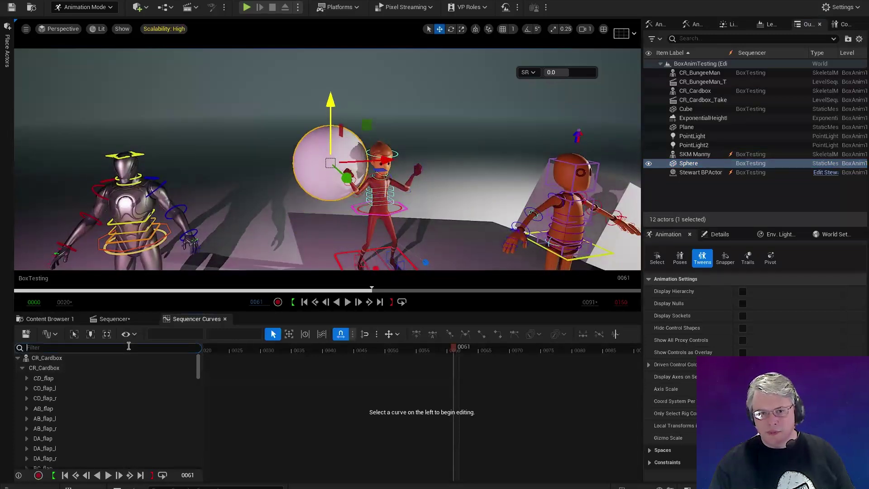
pyautogui.write('sph')
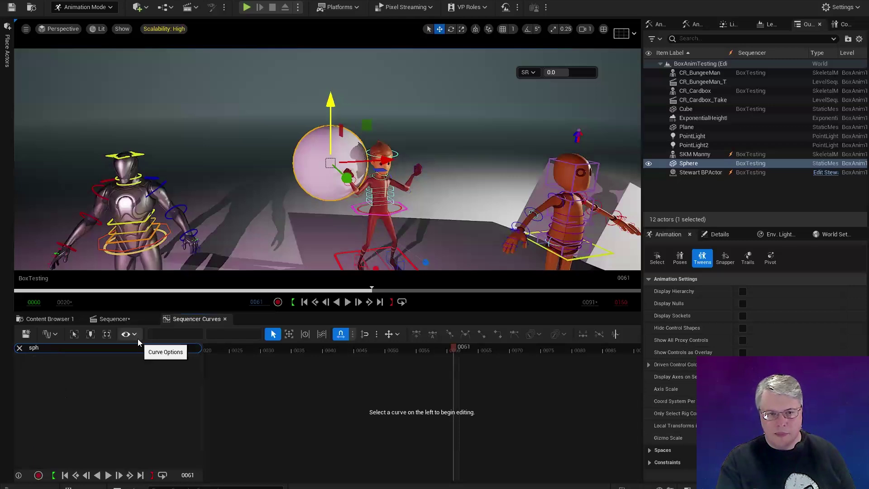
pyautogui.press('BackSpace')
pyautogui.press('BackSpace')
pyautogui.press('BackSpace')
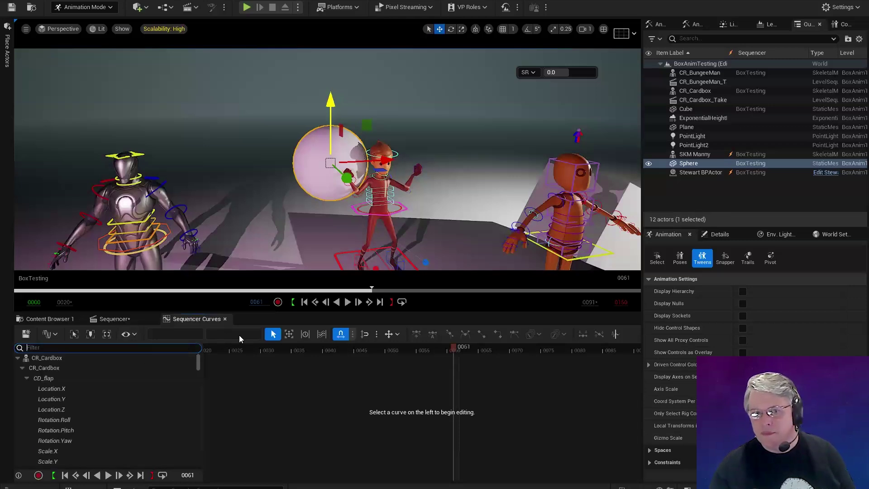
# Collapse the characters' and cube's tracks in the curve list and select the Sphere to show its curves.
pyautogui.click(18, 358)
pyautogui.click(17, 378)
pyautogui.click(17, 378)
pyautogui.click(17, 387)
pyautogui.click(17, 397)
pyautogui.click(42, 408)
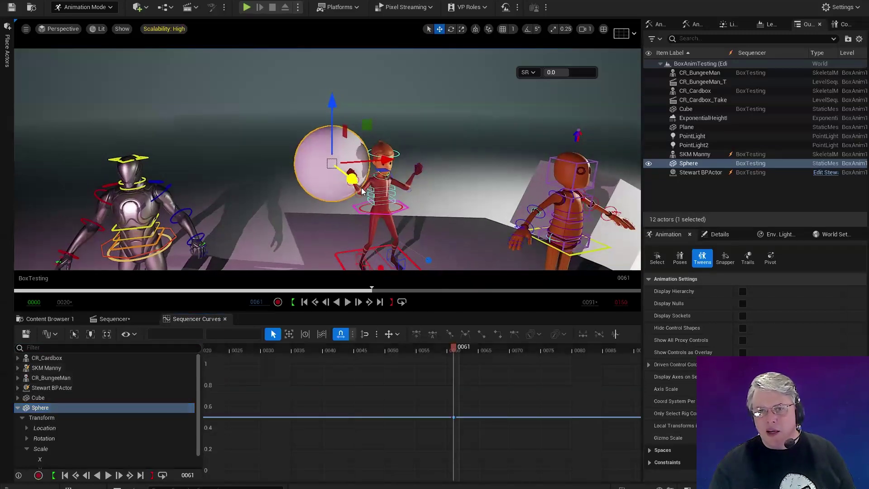
# Scale the sphere down to ball size and position it on Stewart's raised right hand at frame 61.
pyautogui.press('r')
pyautogui.moveTo(342, 173); pyautogui.dragTo(307, 190)
pyautogui.press('w')
pyautogui.moveTo(409, 172); pyautogui.dragTo(416, 172)
pyautogui.moveTo(379, 198); pyautogui.dragTo(376, 196)
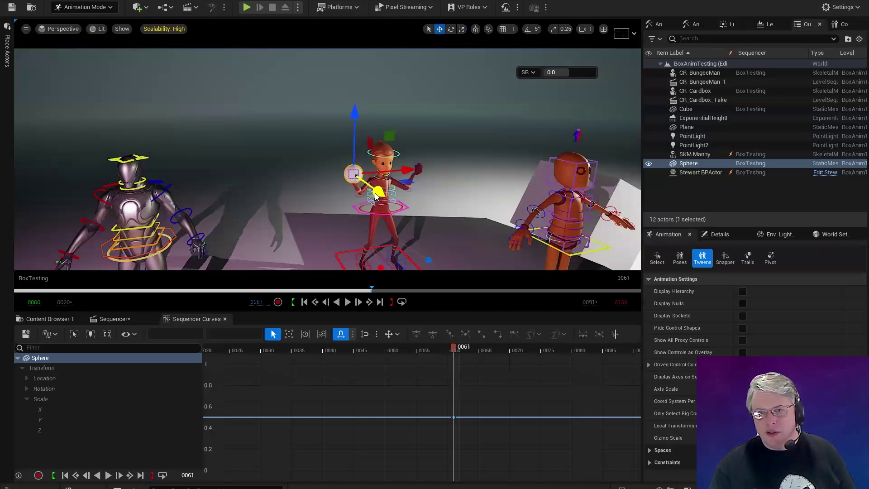
pyautogui.moveTo(356, 116); pyautogui.dragTo(357, 111)
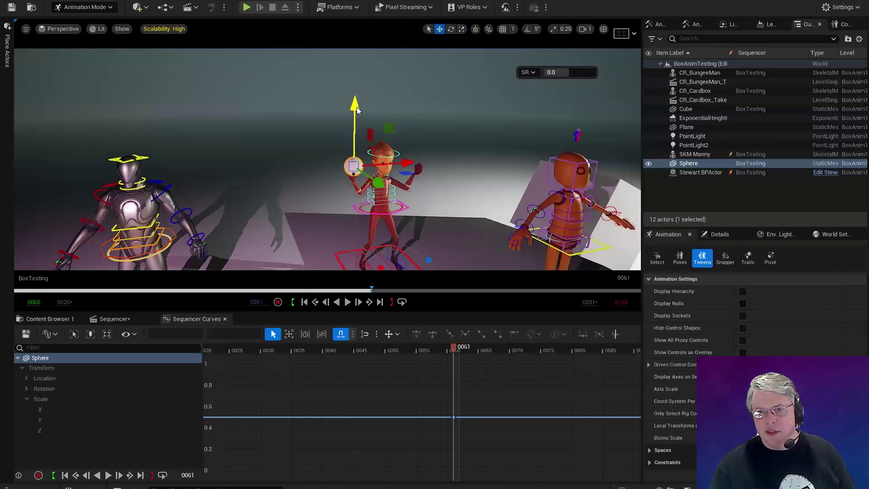
pyautogui.scroll(6, 318, 117)
pyautogui.moveTo(329, 131); pyautogui.dragTo(389, 132, button='right')
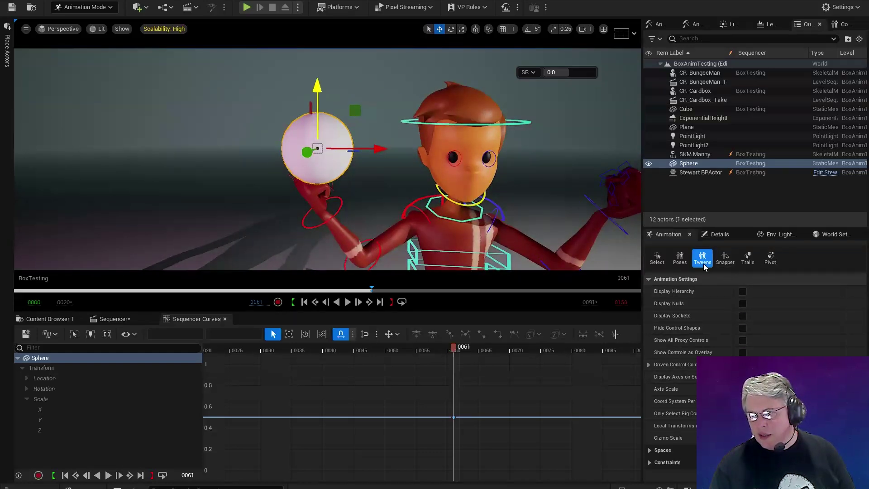
# Open the Snapper tool and, at frame 33, move the sphere onto Stewart's right hand.
pyautogui.click(725, 258)
pyautogui.moveTo(686, 220); pyautogui.dragTo(666, 162)
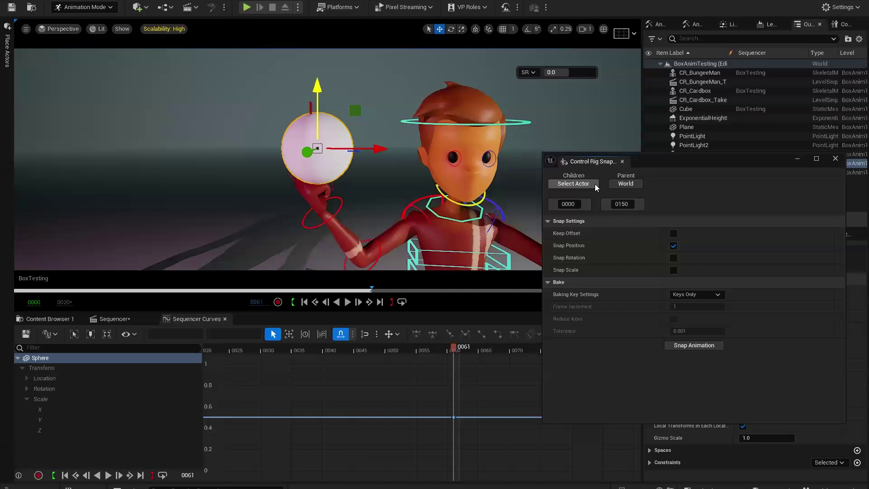
pyautogui.moveTo(446, 353); pyautogui.dragTo(281, 355)
pyautogui.moveTo(314, 147); pyautogui.dragTo(332, 144)
pyautogui.hotkey('ctrl', 'z')
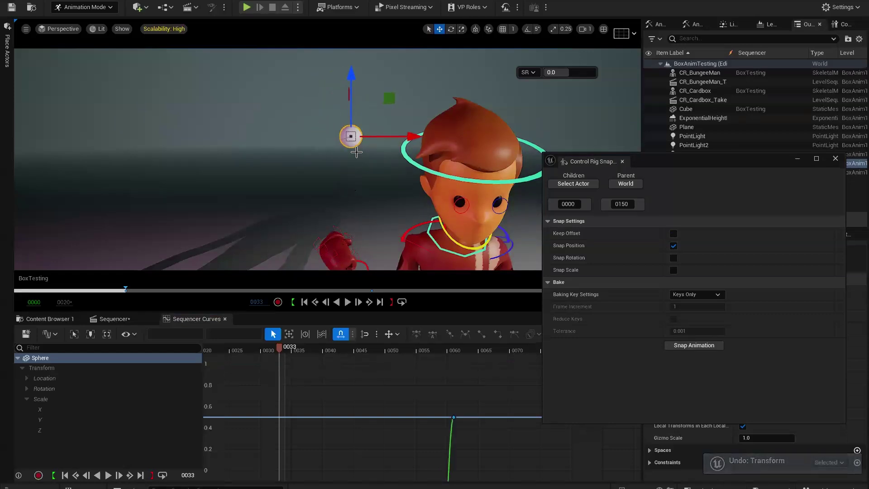
pyautogui.hotkey('ctrl', 'z')
pyautogui.keyDown('alt'); pyautogui.moveTo(340, 177); pyautogui.dragTo(300, 148); pyautogui.keyUp('alt')
pyautogui.moveTo(298, 90); pyautogui.dragTo(308, 167)
pyautogui.moveTo(370, 232); pyautogui.dragTo(388, 234)
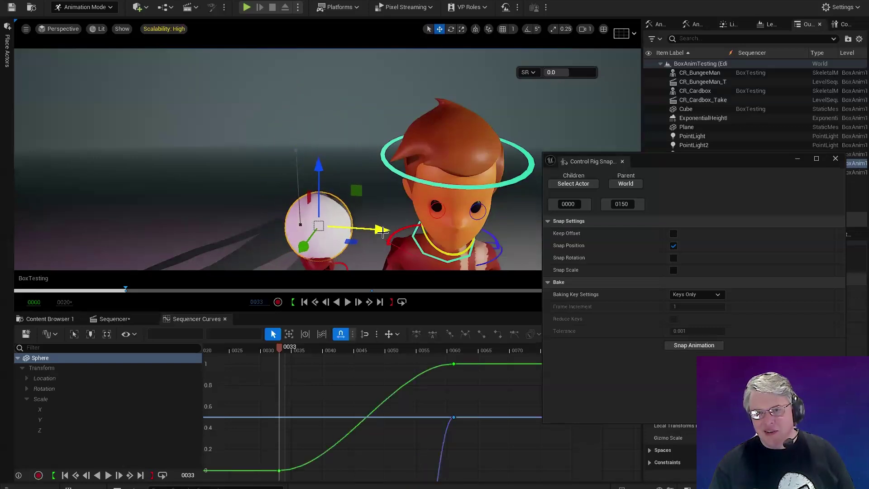
# Frame the sphere's curves and delete its keys at frame 61.
pyautogui.press('f')
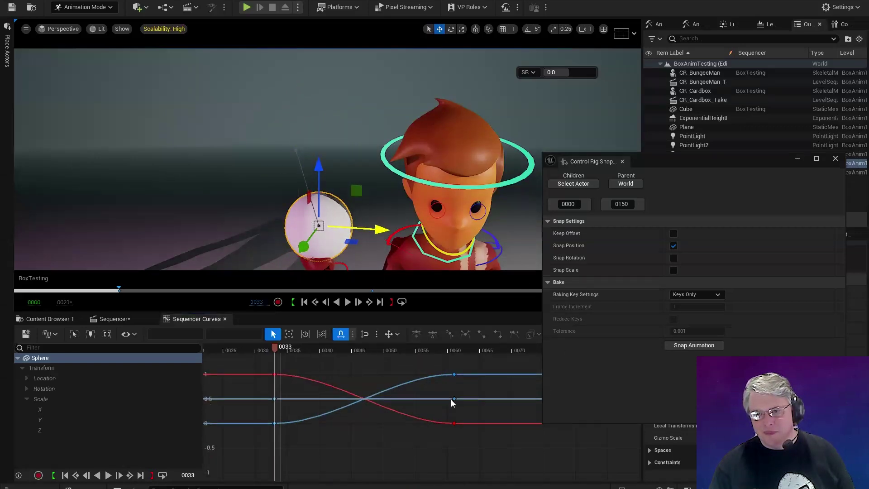
pyautogui.moveTo(458, 406); pyautogui.dragTo(486, 434)
pyautogui.press('Delete')
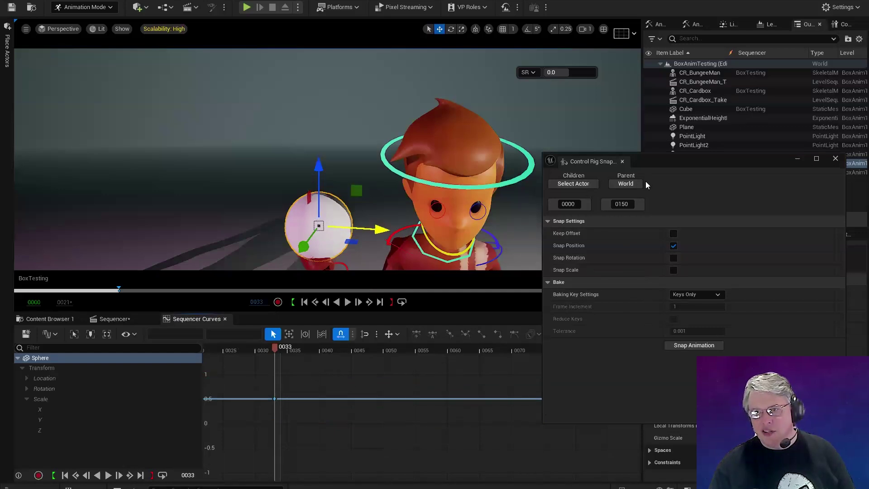
# In the Snapper, assign the Sphere as the child and Stewart's handArm_jnt_ctrl_FK_r control as the parent.
pyautogui.click(596, 183)
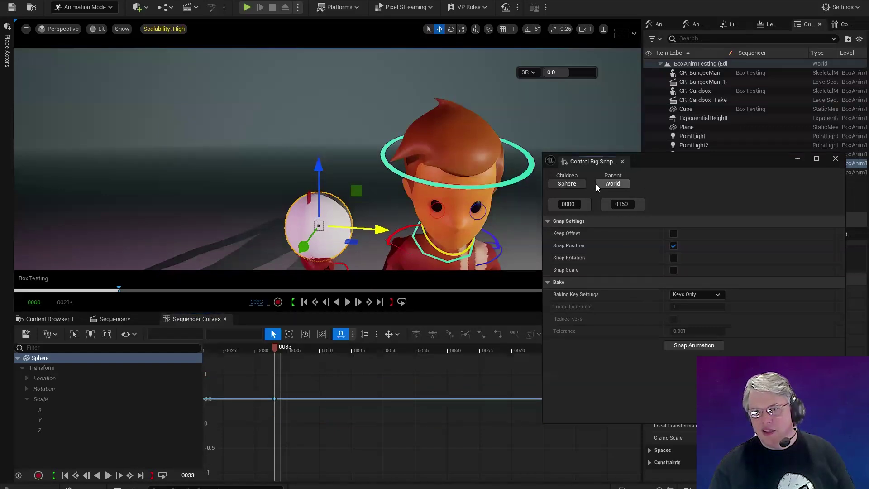
pyautogui.click(343, 254)
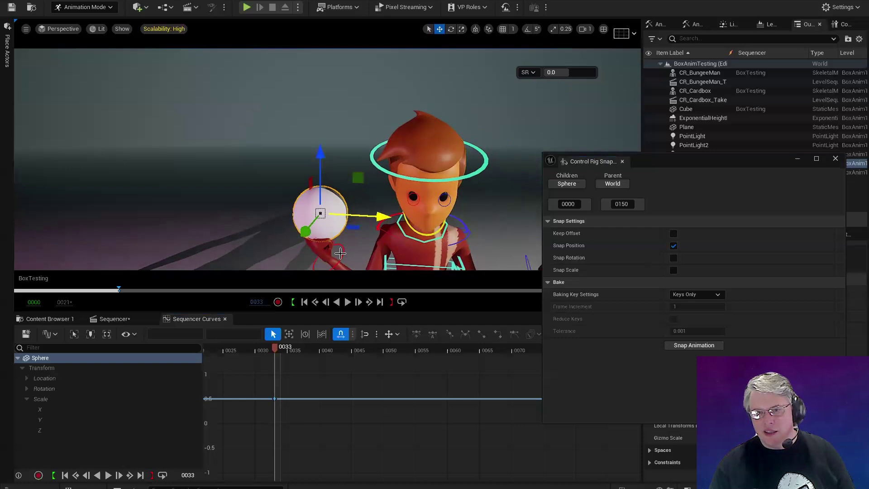
pyautogui.click(625, 184)
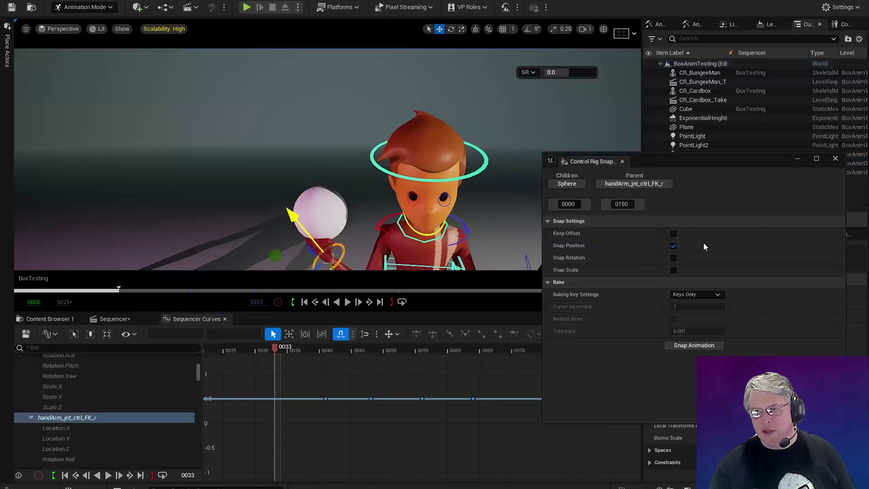
# Snap the sphere's animation to the hand with Keep Offset and Snap Rotation enabled and All Frames baking, and reselect the sphere.
pyautogui.click(674, 233)
pyautogui.click(674, 257)
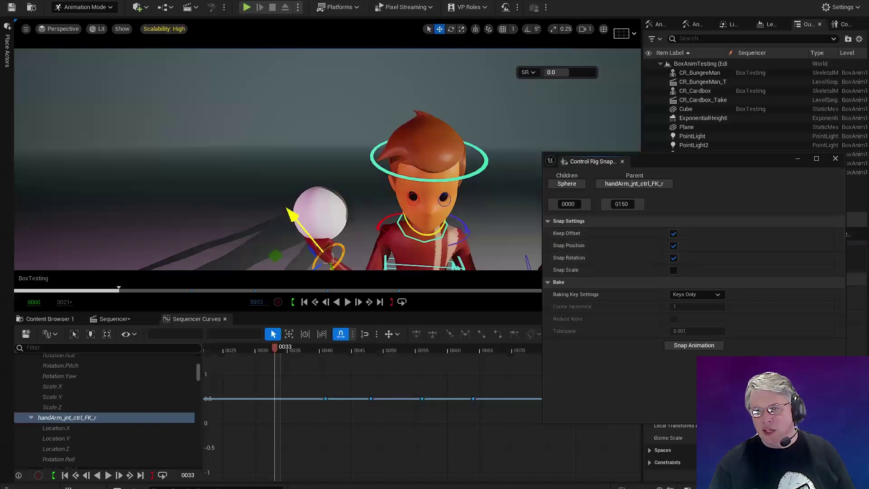
pyautogui.click(704, 295)
pyautogui.click(688, 312)
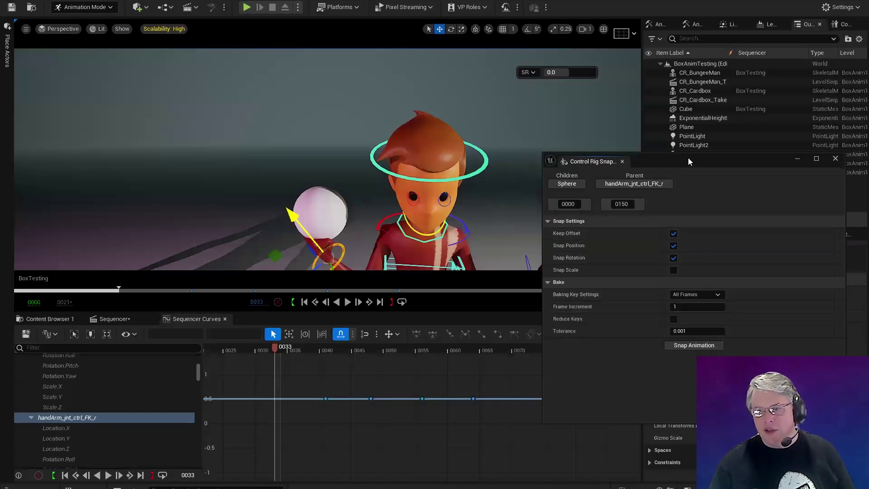
pyautogui.moveTo(688, 158); pyautogui.dragTo(666, 114)
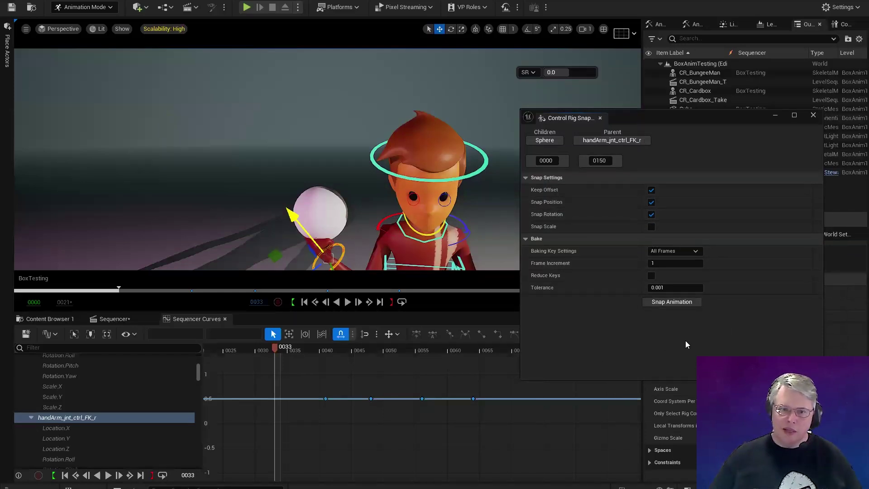
pyautogui.click(328, 215)
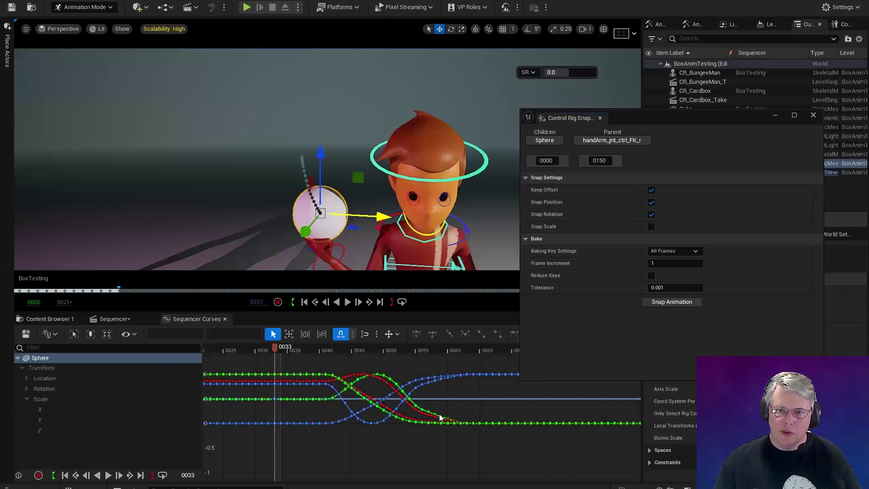
# Scrub back and forth between frames 33 and 62 to check how the sphere follows Stewart's hand, and close the Snapper.
pyautogui.scroll(-1, 434, 430)
pyautogui.moveTo(290, 346); pyautogui.dragTo(457, 348)
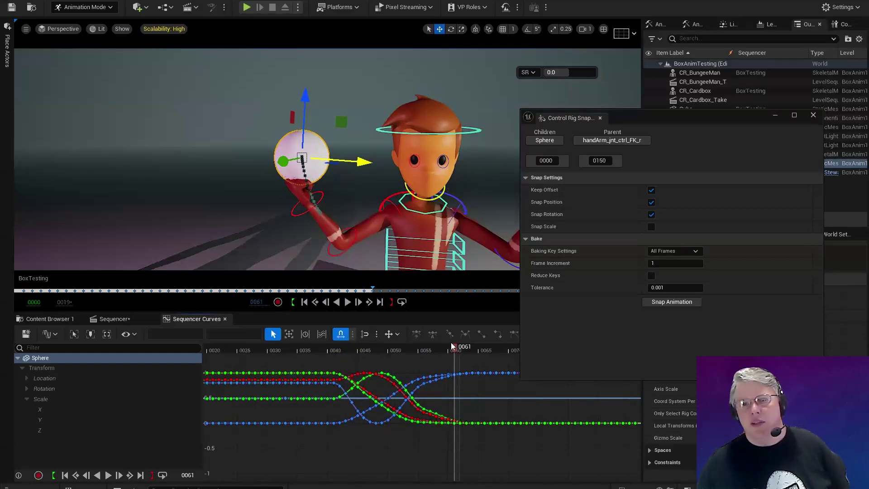
pyautogui.moveTo(452, 348); pyautogui.dragTo(414, 351)
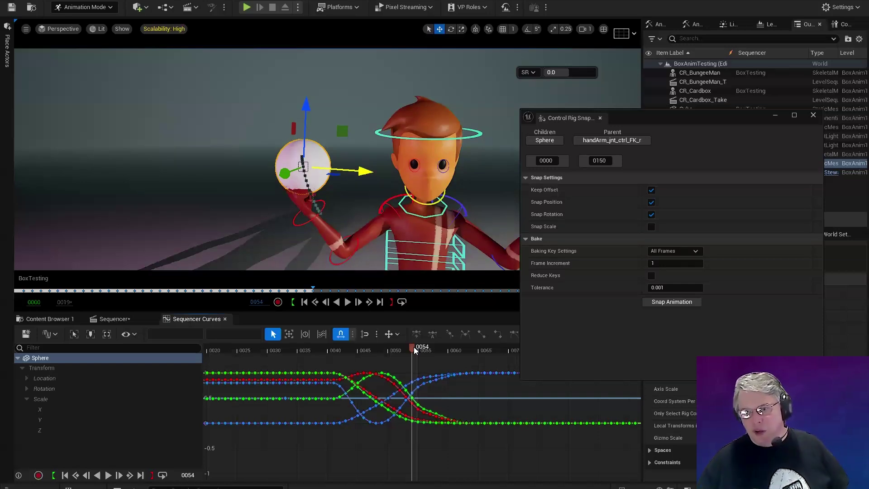
pyautogui.moveTo(409, 349); pyautogui.dragTo(462, 353)
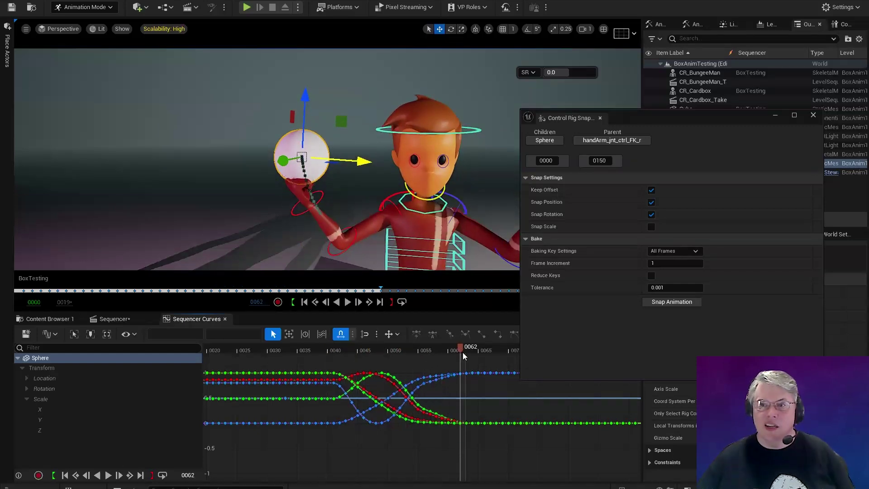
pyautogui.click(814, 114)
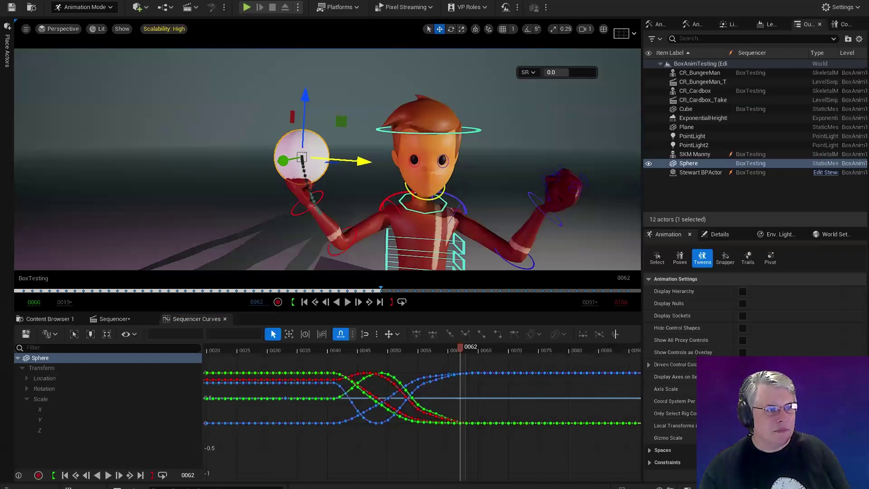
pyautogui.hotkey('alt', 'Tab')
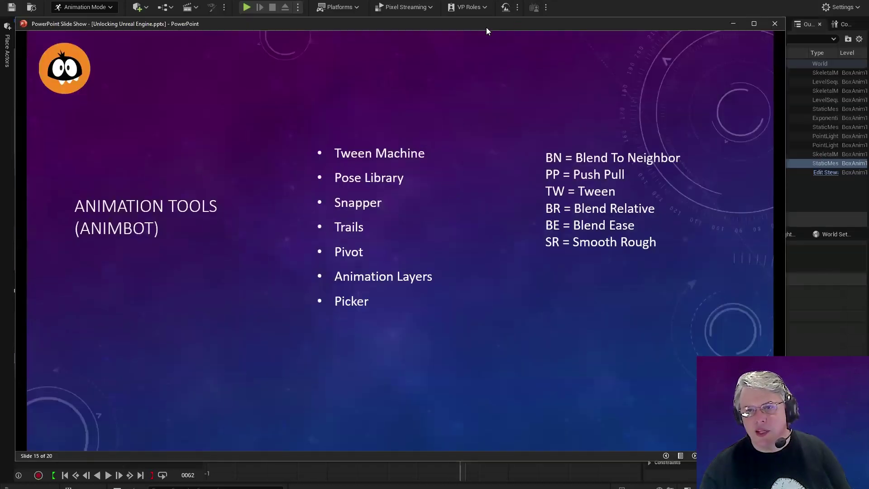
pyautogui.hotkey('alt', 'Tab')
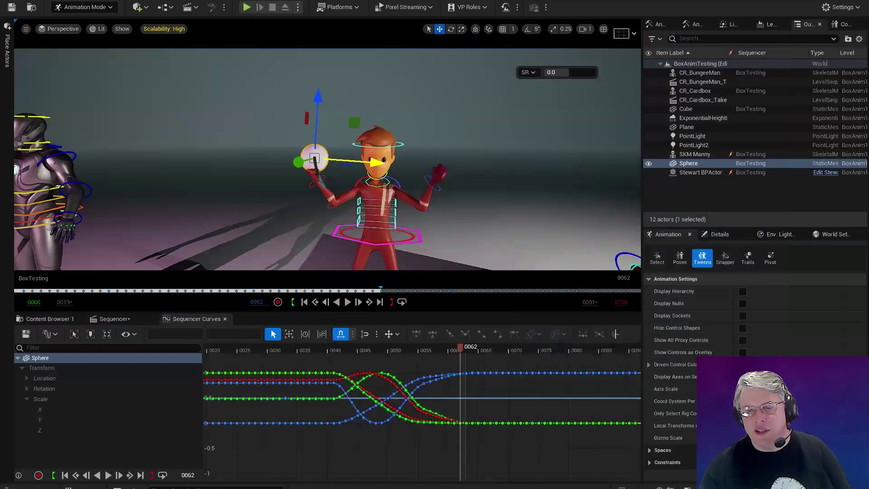
# Select Stewart's Root_M_ctrl hip control and turn on Show Trails in the Motion Trail settings.
pyautogui.moveTo(430, 175); pyautogui.dragTo(430, 168, button='middle')
pyautogui.click(422, 233)
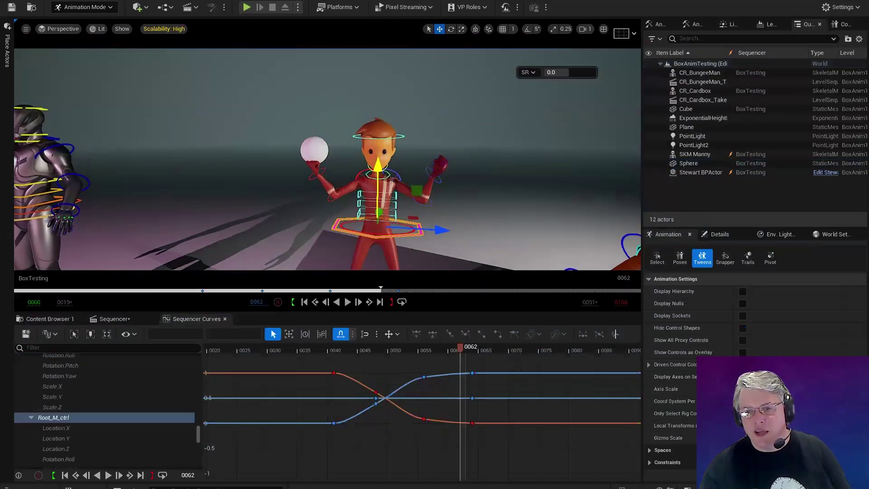
pyautogui.scroll(2, 422, 233)
pyautogui.click(748, 257)
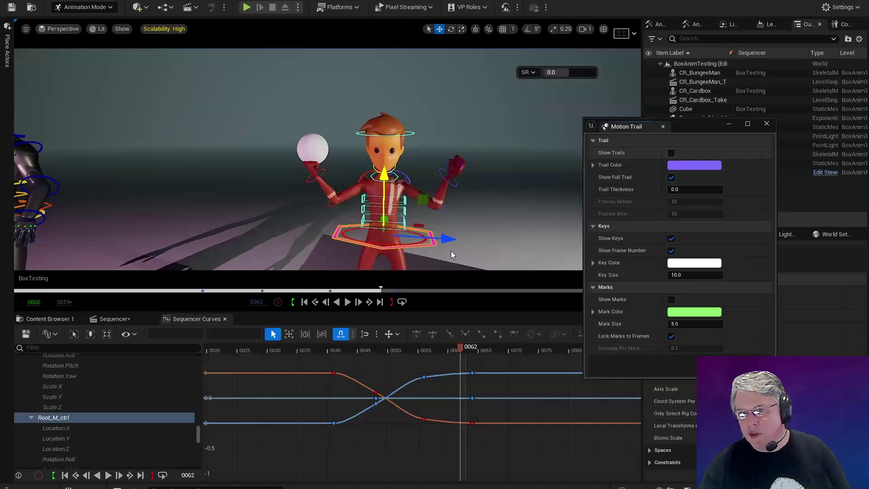
pyautogui.moveTo(451, 255); pyautogui.dragTo(452, 227, button='middle')
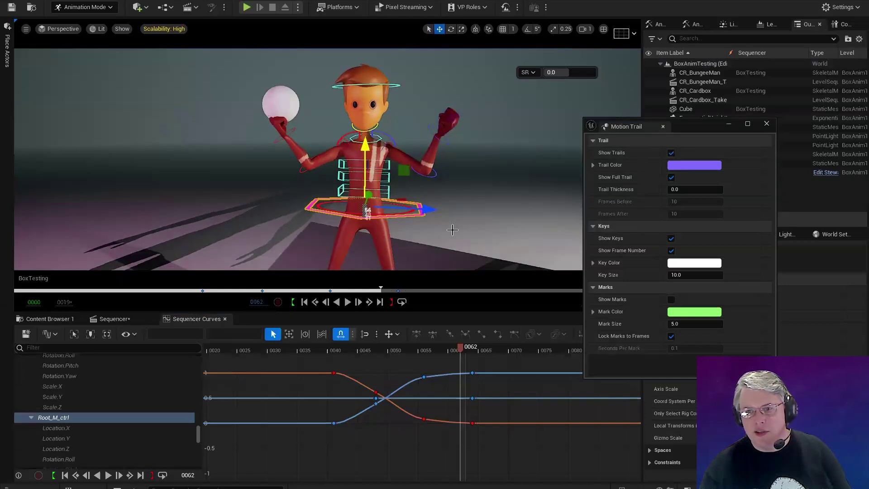
# At the key on frame 64, shift Stewart's hip control toward his right and reselect it to examine its motion trail and curves.
pyautogui.press('.')
pyautogui.moveTo(435, 215); pyautogui.dragTo(360, 216)
pyautogui.click(417, 235)
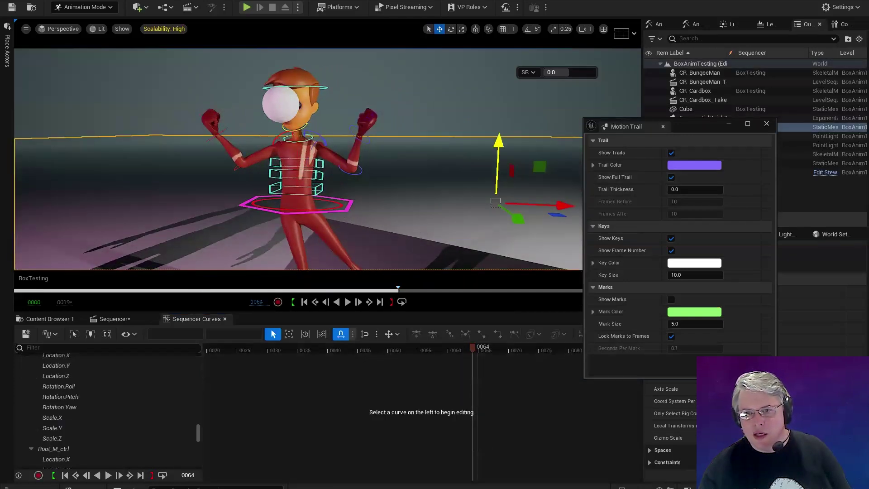
pyautogui.click(356, 207)
pyautogui.keyDown('alt'); pyautogui.moveTo(371, 213); pyautogui.dragTo(322, 216); pyautogui.keyUp('alt')
pyautogui.keyDown('alt'); pyautogui.moveTo(322, 217); pyautogui.dragTo(386, 232, button='right'); pyautogui.keyUp('alt')
pyautogui.keyDown('alt'); pyautogui.moveTo(447, 376); pyautogui.dragTo(445, 440, button='right'); pyautogui.keyUp('alt')
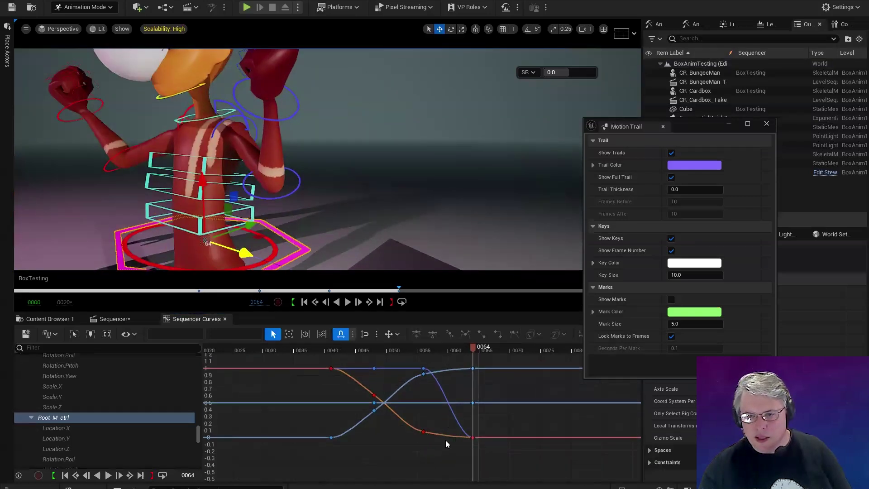
# Delete the hip control's keys between frames 41 and 64 and turn on Show Marks for its motion trail.
pyautogui.moveTo(358, 359); pyautogui.dragTo(453, 437)
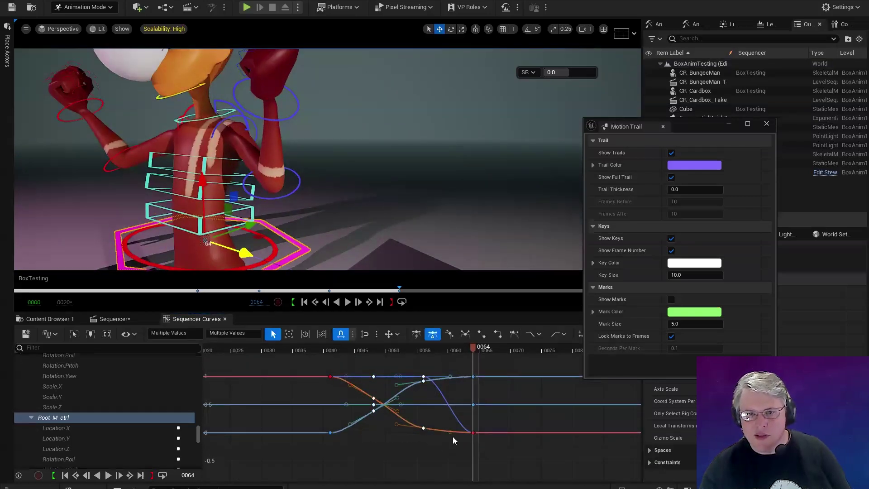
pyautogui.press('Delete')
pyautogui.keyDown('alt'); pyautogui.moveTo(371, 236); pyautogui.dragTo(411, 216); pyautogui.keyUp('alt')
pyautogui.moveTo(415, 350); pyautogui.dragTo(469, 350)
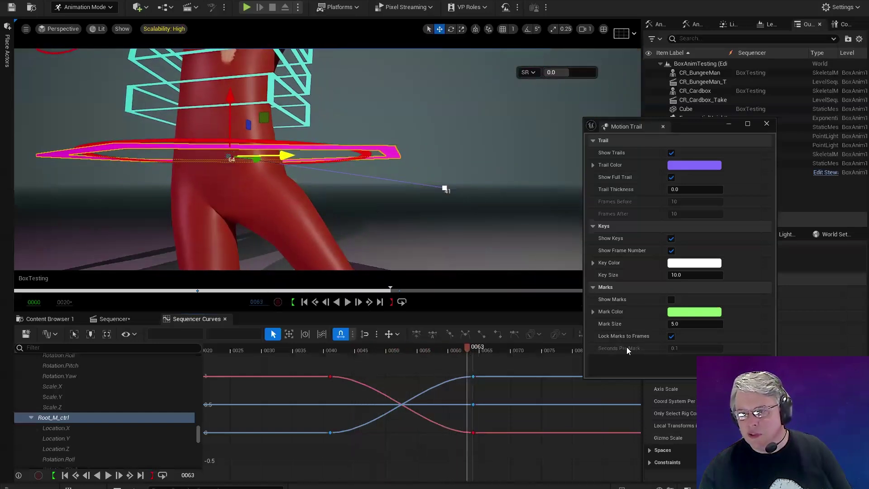
pyautogui.click(671, 299)
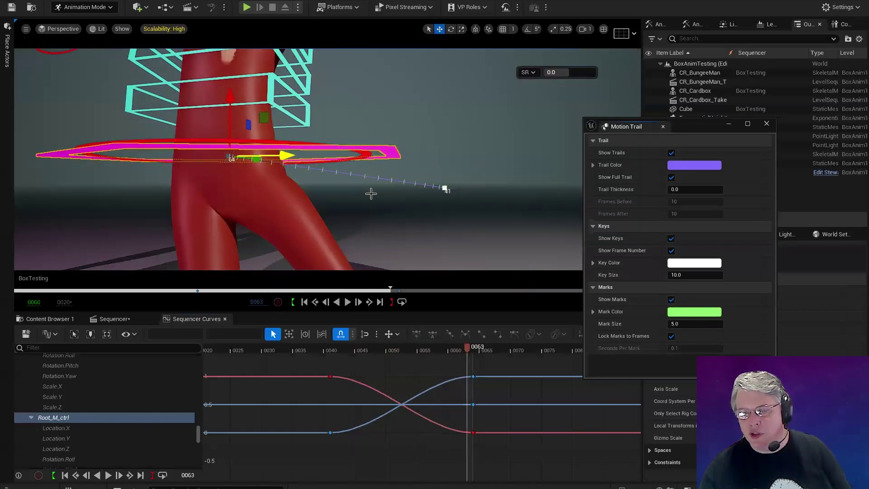
# At frame 52, use the BN tween to blend Stewart's hip control toward its frame 64 key.
pyautogui.click(398, 350)
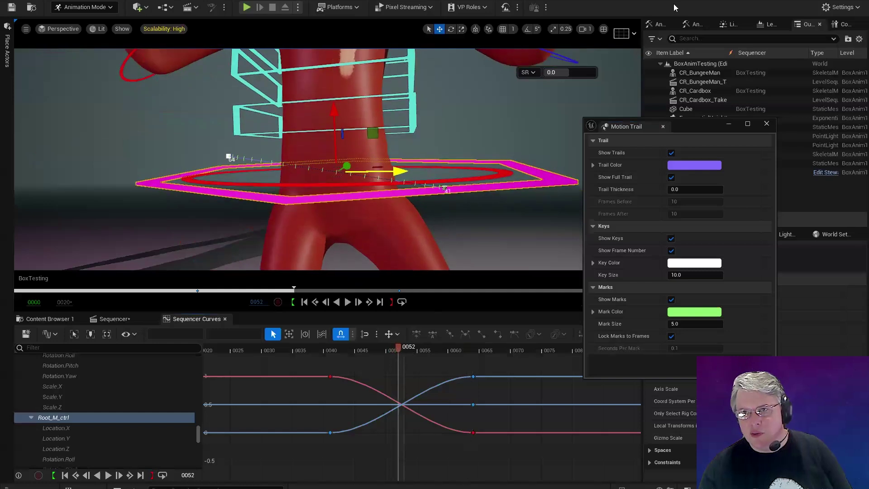
pyautogui.click(532, 74)
pyautogui.click(530, 90)
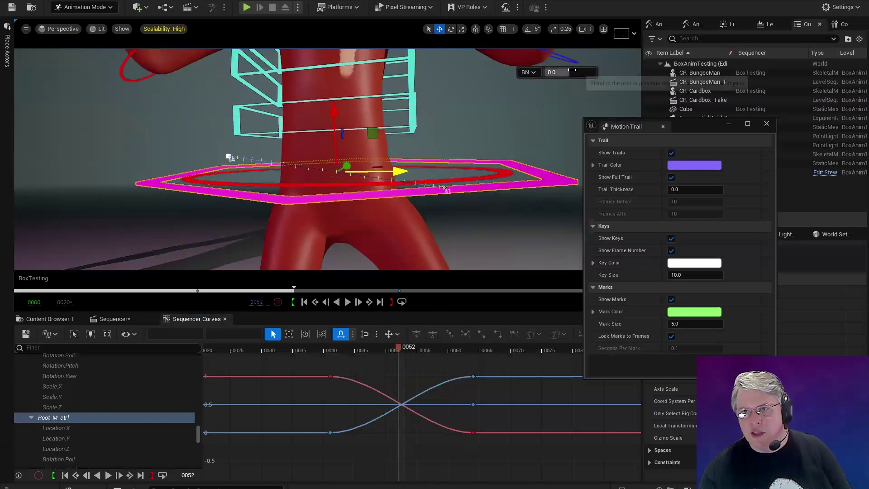
pyautogui.moveTo(557, 72)
pyautogui.mouseDown()
pyautogui.moveTo(577, 72)
pyautogui.moveTo(568, 72)
pyautogui.mouseUp()
pyautogui.scroll(3, 298, 158)
pyautogui.scroll(2, 299, 159)
# Set the hip control's keys at frame 41 to linear interpolation and examine the mark spacing along the trail.
pyautogui.moveTo(331, 373); pyautogui.dragTo(360, 472)
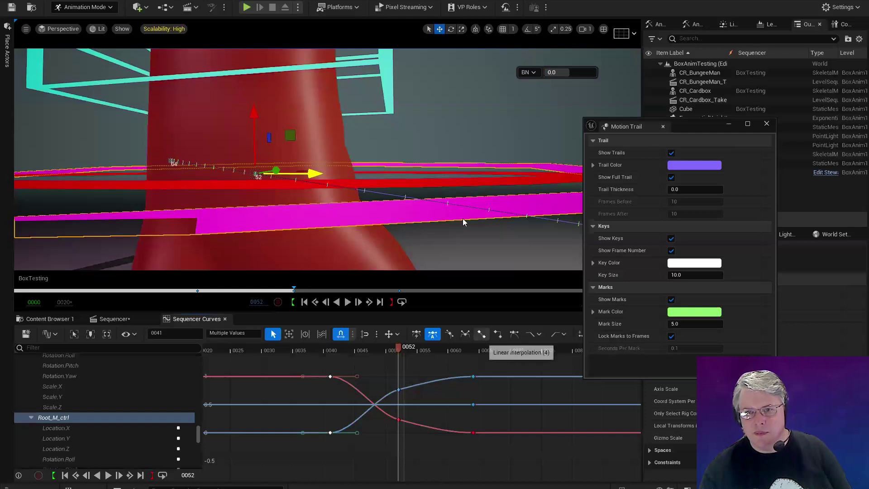
pyautogui.press('4')
pyautogui.scroll(-4, 464, 223)
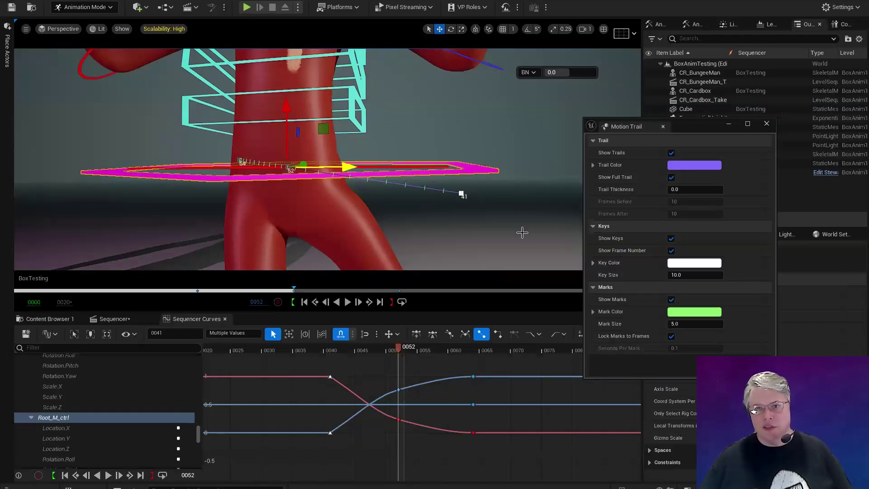
pyautogui.scroll(2, 426, 254)
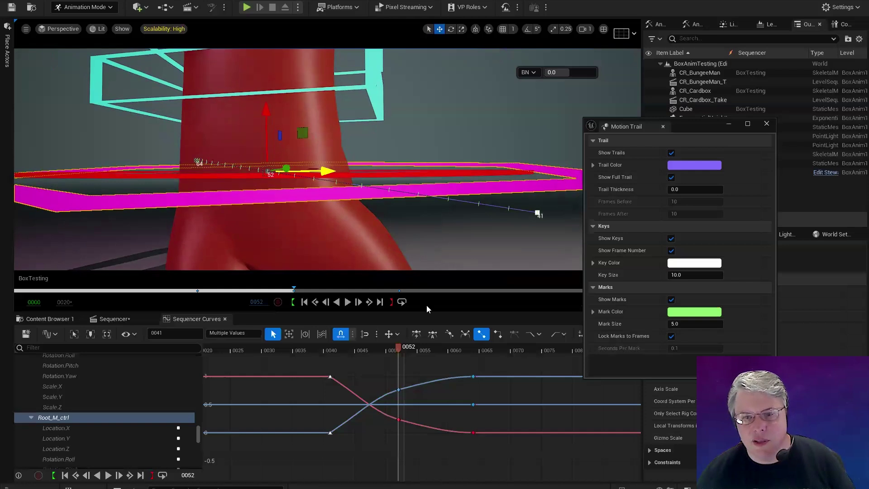
# Raise the frame 41 key directly on the hip control's motion trail and scrub to frame 41.
pyautogui.click(422, 201)
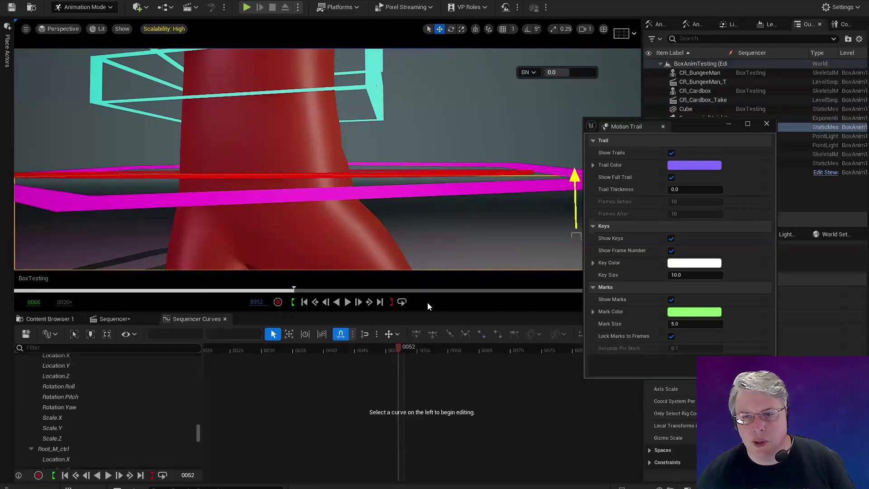
pyautogui.click(409, 193)
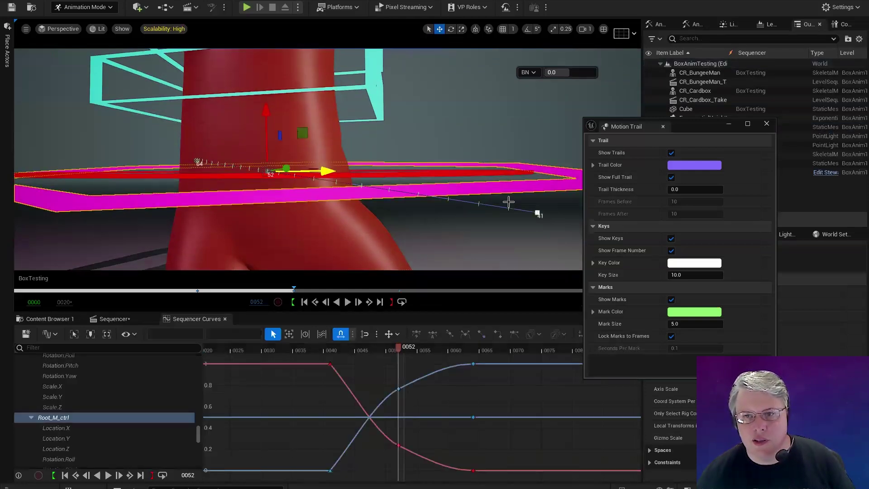
pyautogui.click(537, 214)
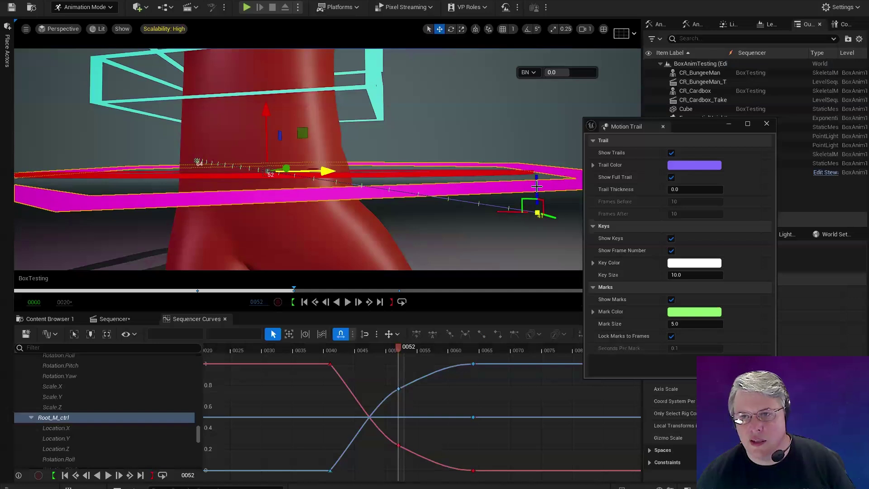
pyautogui.moveTo(537, 175); pyautogui.dragTo(577, 155)
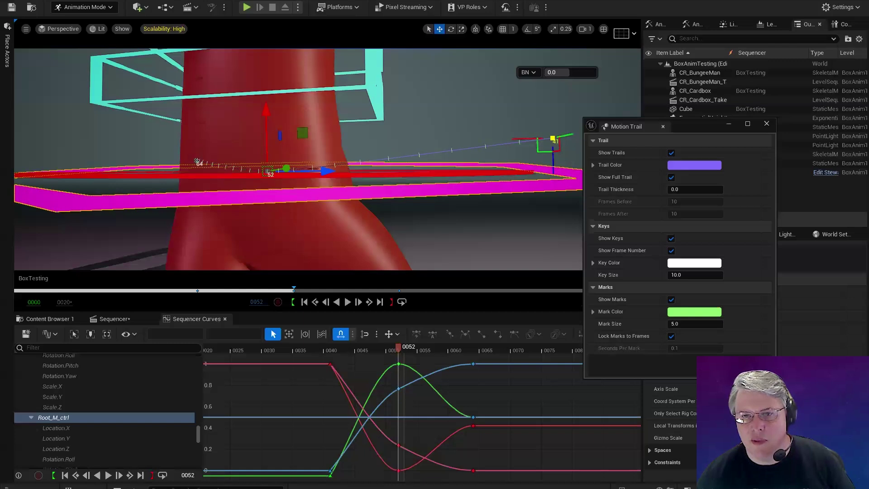
pyautogui.moveTo(402, 348); pyautogui.dragTo(331, 349)
# Select the cardboard box's COM control and its green diamond control, and close the Motion Trail settings.
pyautogui.scroll(3, 413, 152)
pyautogui.scroll(-3, 288, 188)
pyautogui.scroll(-5, 288, 189)
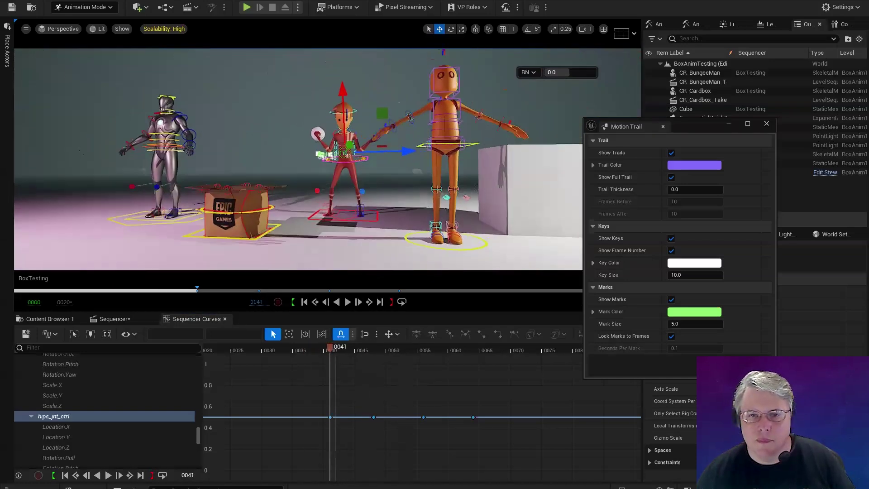
pyautogui.scroll(5, 354, 169)
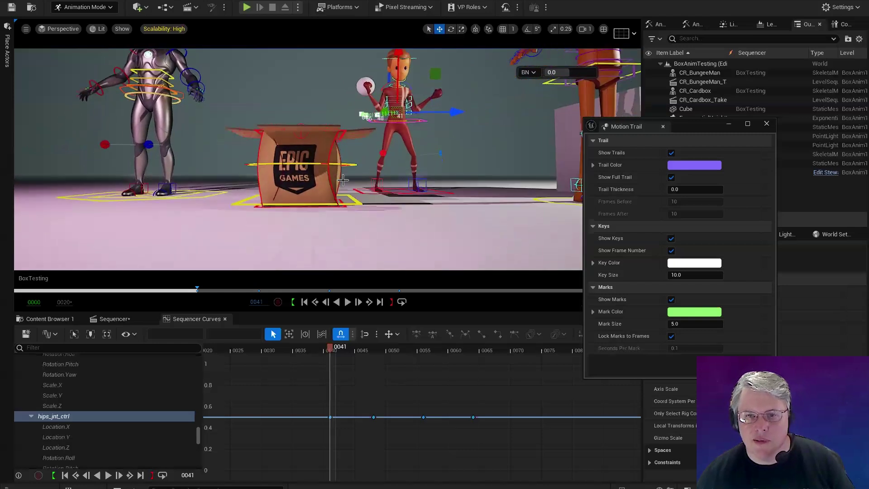
pyautogui.click(363, 178)
pyautogui.scroll(3, 362, 179)
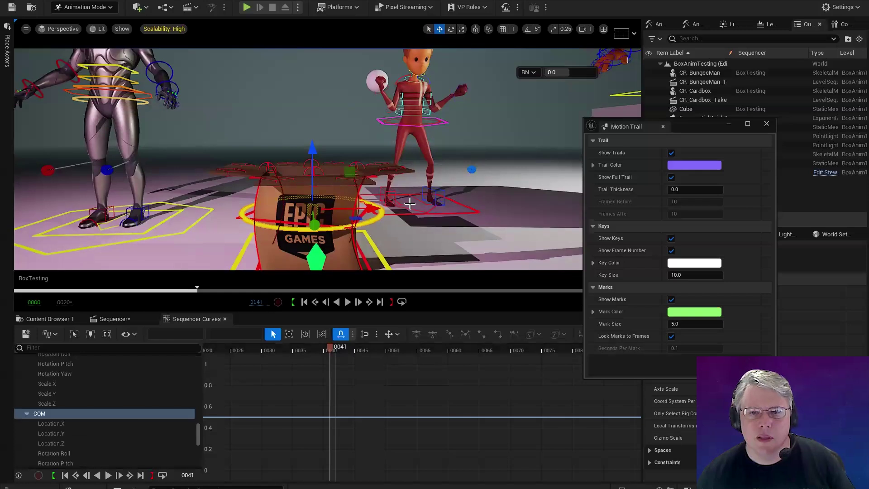
pyautogui.scroll(-2, 403, 200)
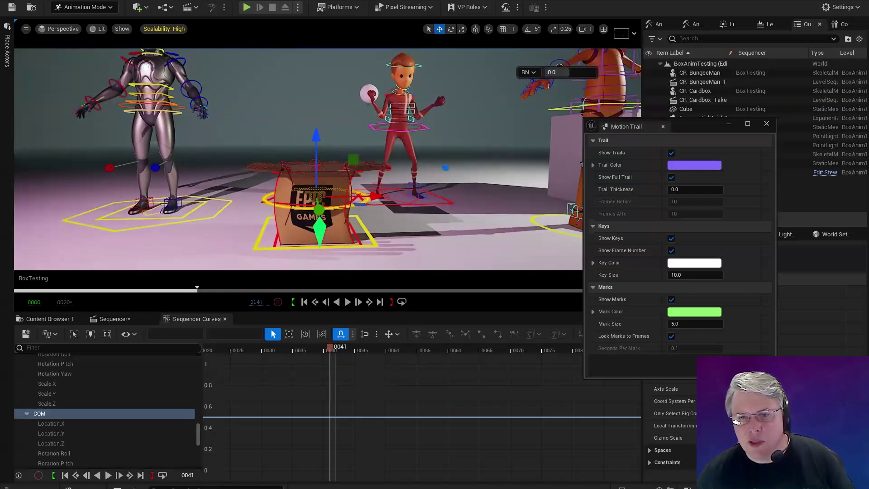
pyautogui.click(332, 227)
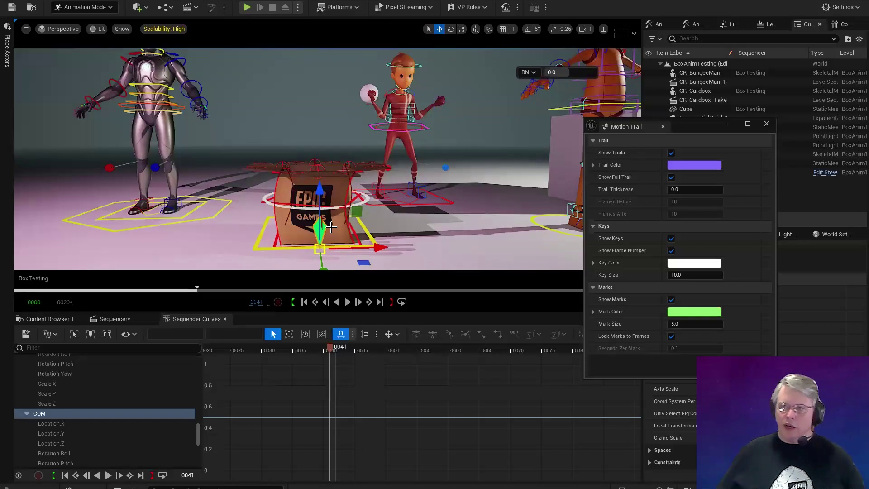
pyautogui.click(767, 124)
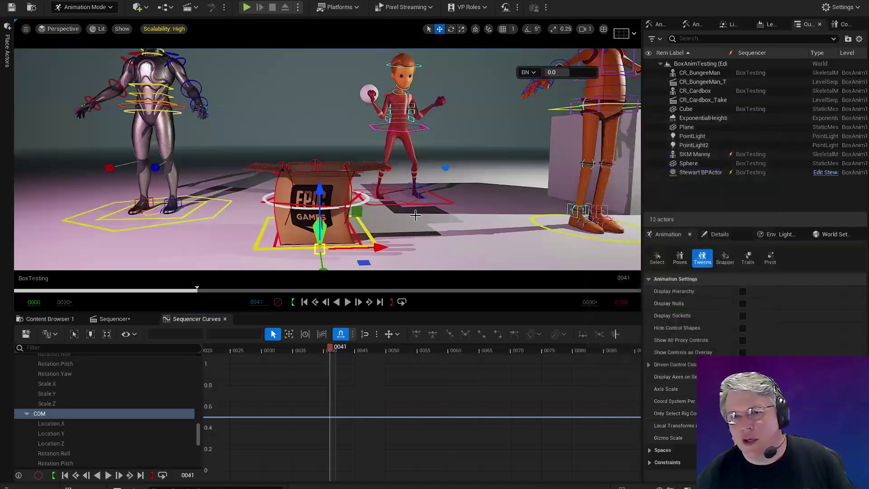
# Try rotating the cardboard box about its center with the COM control at frame 41, and undo the rotation.
pyautogui.keyDown('alt'); pyautogui.moveTo(398, 208); pyautogui.dragTo(374, 213); pyautogui.keyUp('alt')
pyautogui.click(371, 205)
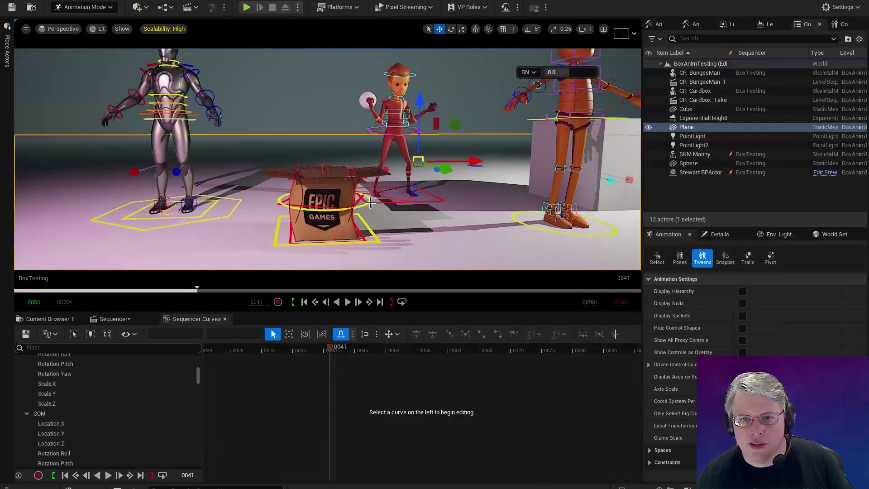
pyautogui.click(764, 202)
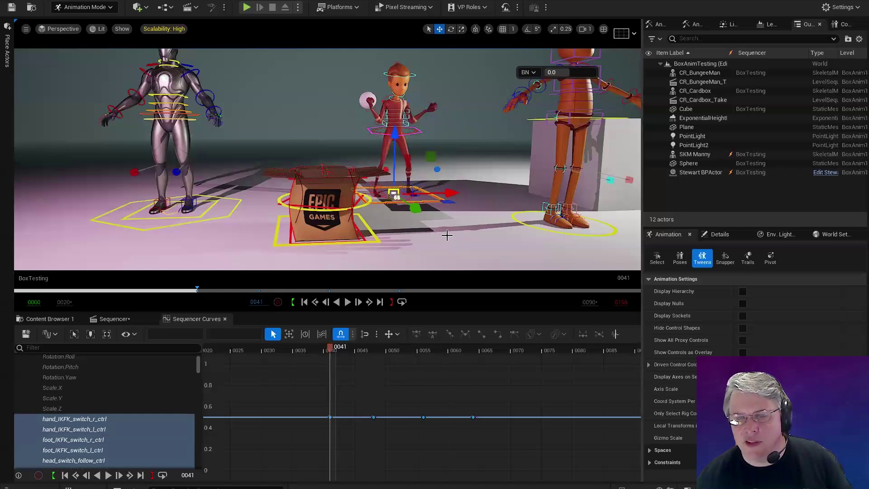
pyautogui.scroll(4, 389, 232)
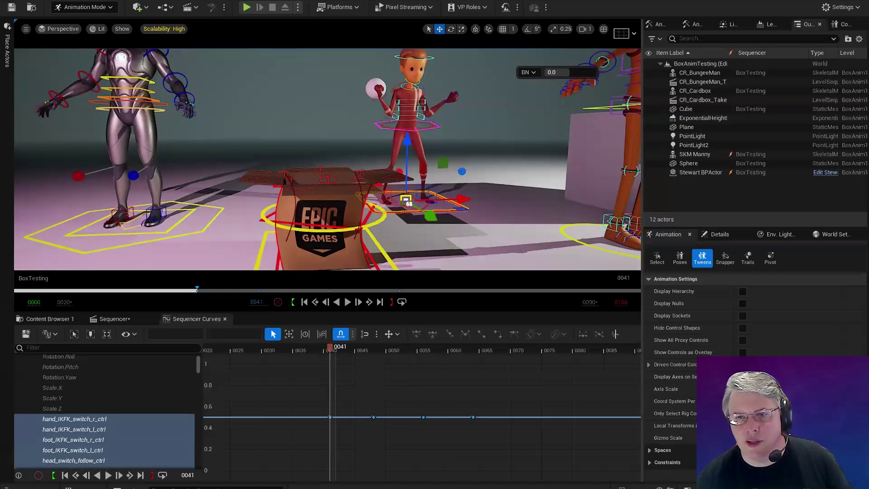
pyautogui.click(379, 221)
pyautogui.press('e')
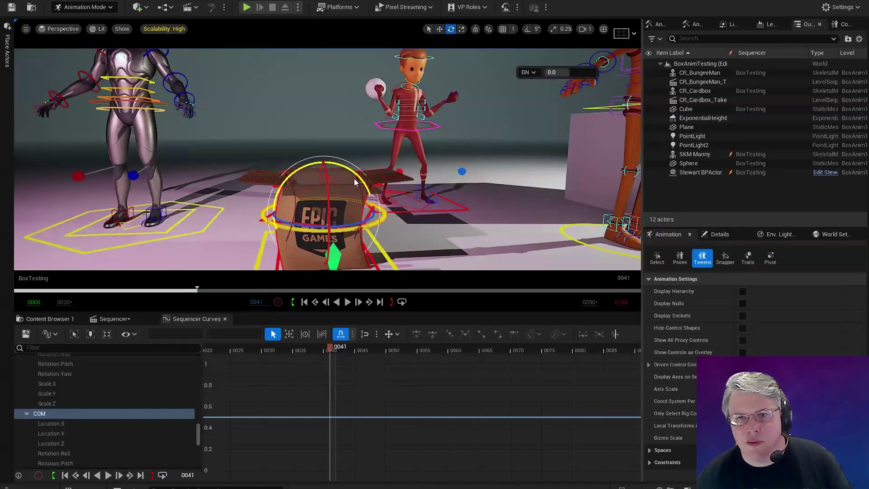
pyautogui.moveTo(351, 172); pyautogui.dragTo(401, 212)
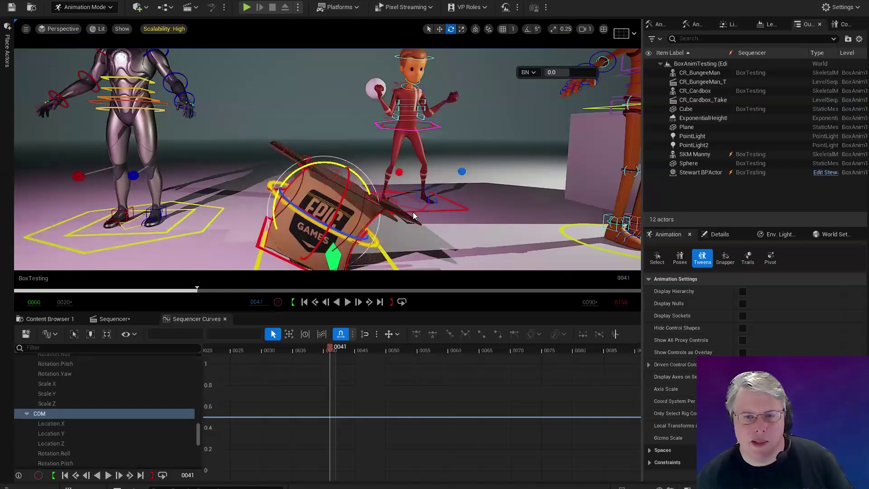
pyautogui.hotkey('ctrl', 'z')
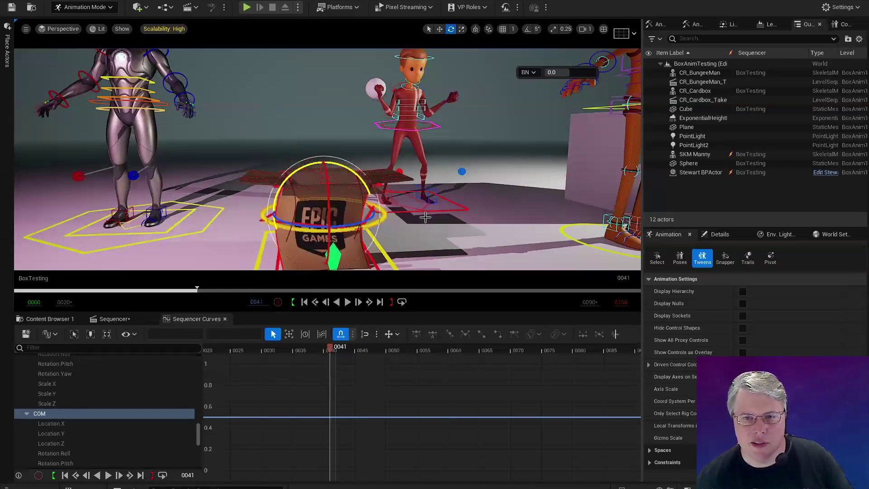
# Key the cardboard box's COM control at frames 41 and 47.
pyautogui.keyDown('alt'); pyautogui.moveTo(361, 249); pyautogui.dragTo(339, 248, button='right'); pyautogui.keyUp('alt')
pyautogui.press('w')
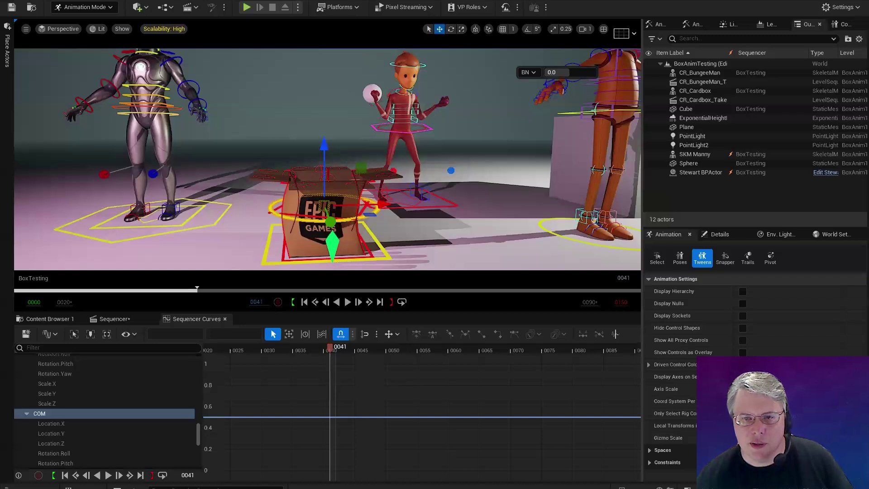
pyautogui.click(336, 250)
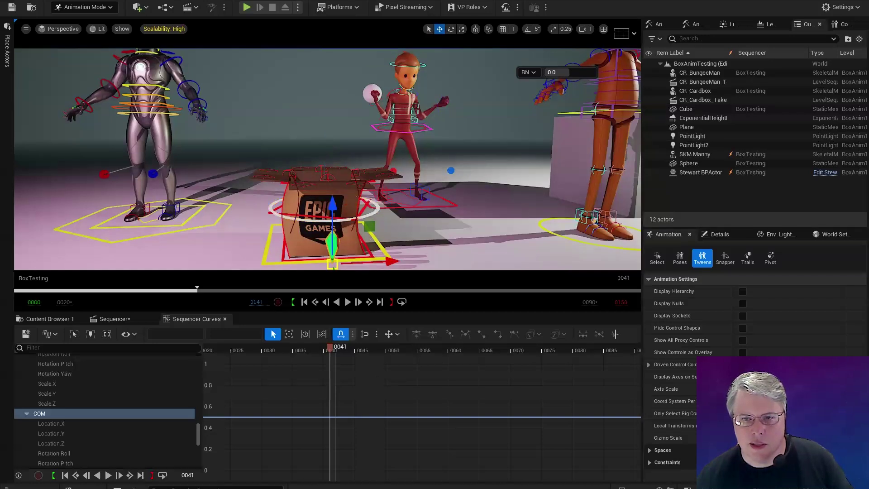
pyautogui.click(377, 213)
pyautogui.press('s')
pyautogui.moveTo(363, 351); pyautogui.dragTo(374, 351)
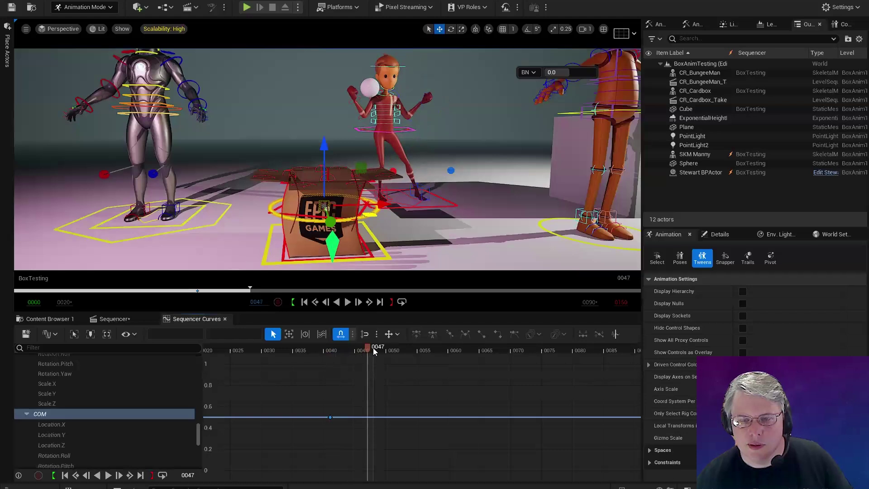
pyautogui.press('s')
# At frame 47, rotate the cardboard box's green diamond control to tip the box over its lower left edge.
pyautogui.click(332, 241)
pyautogui.press('e')
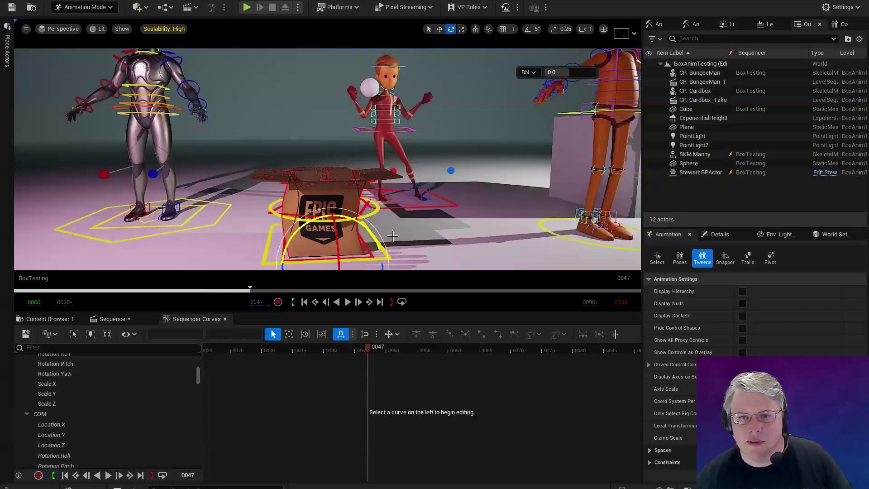
pyautogui.keyDown('alt'); pyautogui.moveTo(408, 225); pyautogui.dragTo(402, 193); pyautogui.keyUp('alt')
pyautogui.keyDown('alt'); pyautogui.moveTo(378, 221); pyautogui.dragTo(401, 199, button='right'); pyautogui.keyUp('alt')
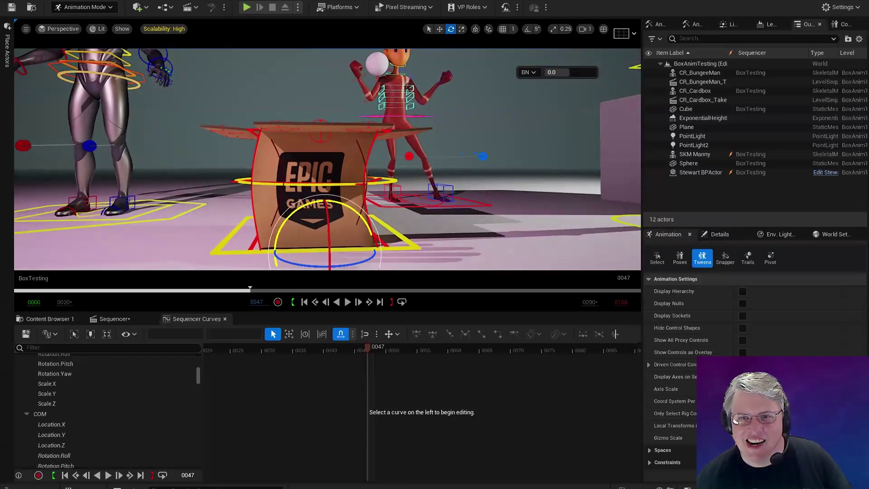
pyautogui.click(398, 183)
pyautogui.press('w')
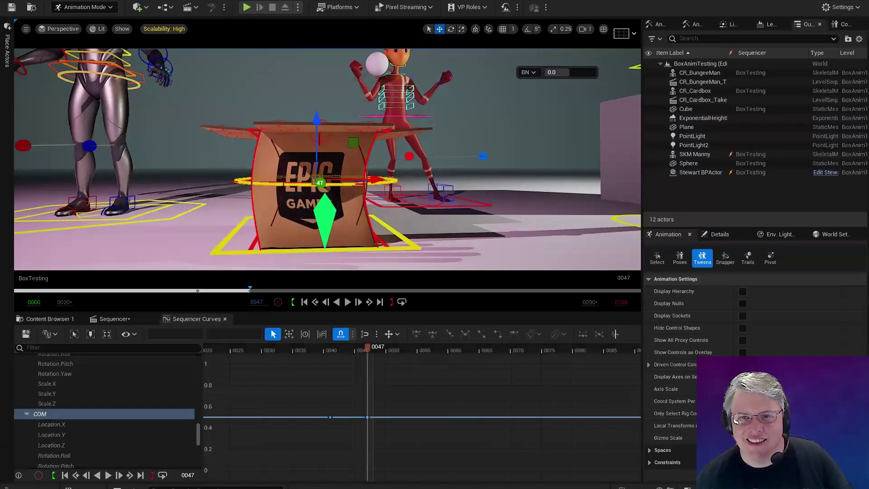
pyautogui.click(328, 211)
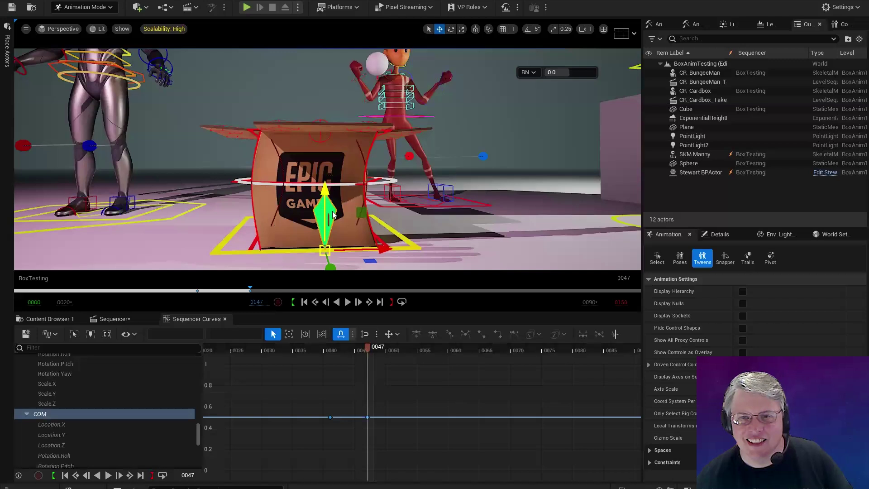
pyautogui.press('e')
pyautogui.moveTo(332, 206); pyautogui.dragTo(362, 221)
pyautogui.hotkey('ctrl', 'z')
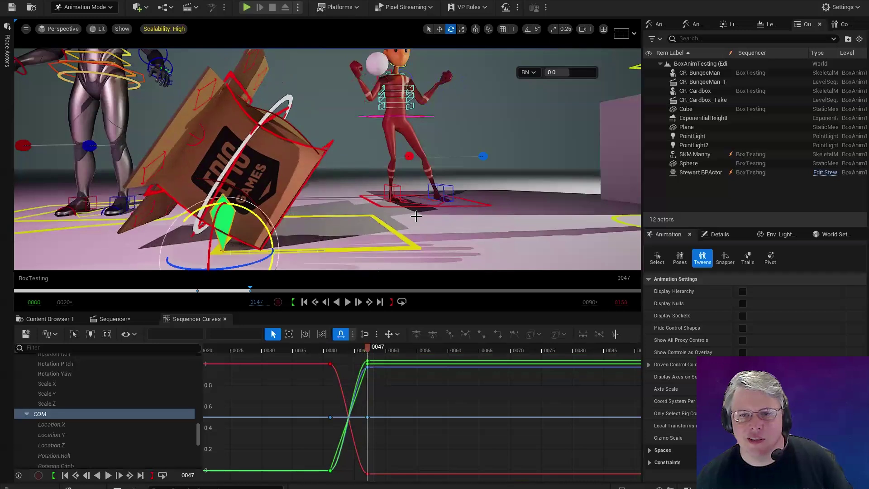
# Rotate the green diamond control back slightly to reduce the cardboard box's leftward tilt at frame 47.
pyautogui.scroll(-2, 416, 218)
pyautogui.keyDown('alt'); pyautogui.moveTo(432, 216); pyautogui.dragTo(432, 210); pyautogui.keyUp('alt')
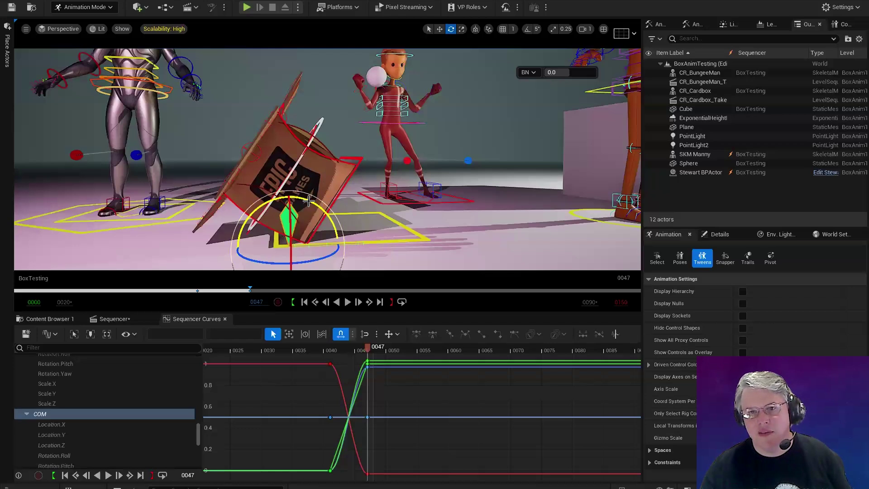
pyautogui.moveTo(322, 199); pyautogui.dragTo(310, 206)
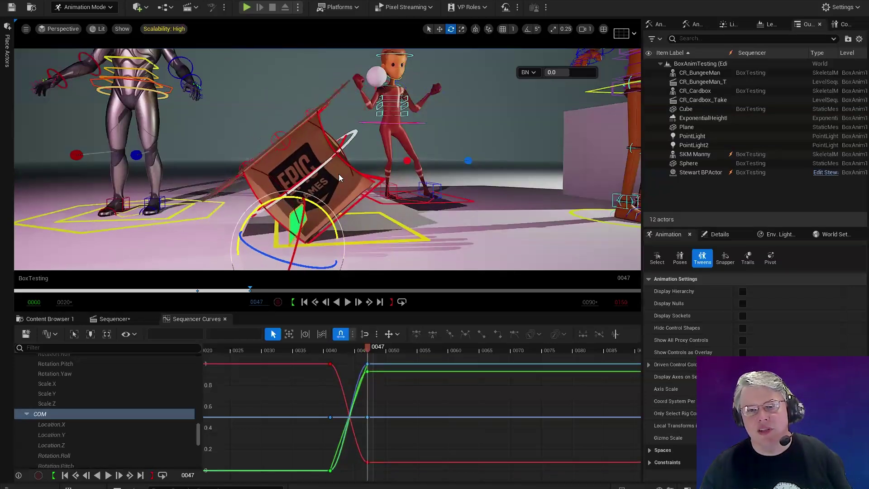
pyautogui.hotkey('ctrl', 'z')
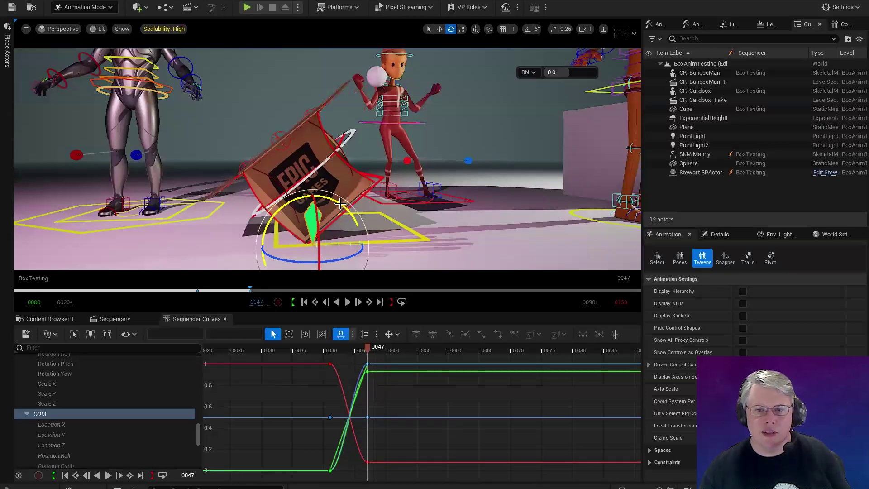
# Rotate the cardboard box's green diamond control to change the box's tilt at frame 47, and select its COM control.
pyautogui.moveTo(340, 202); pyautogui.dragTo(315, 196)
pyautogui.click(320, 200)
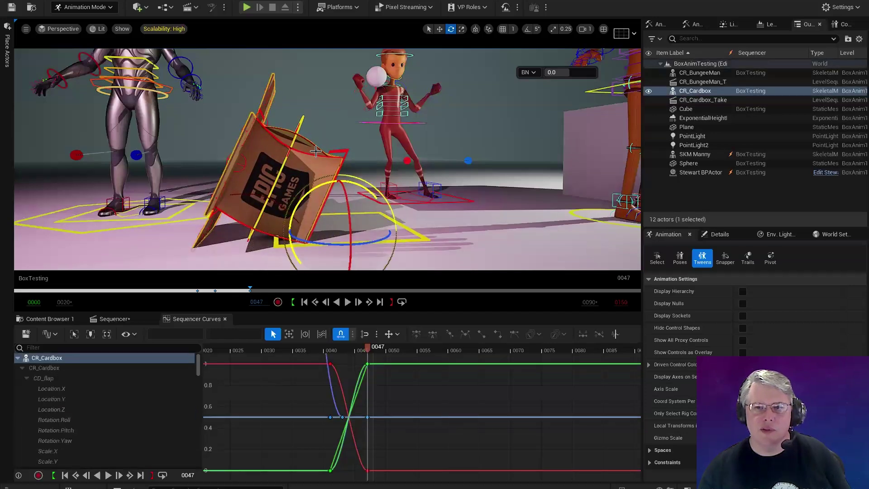
pyautogui.click(300, 129)
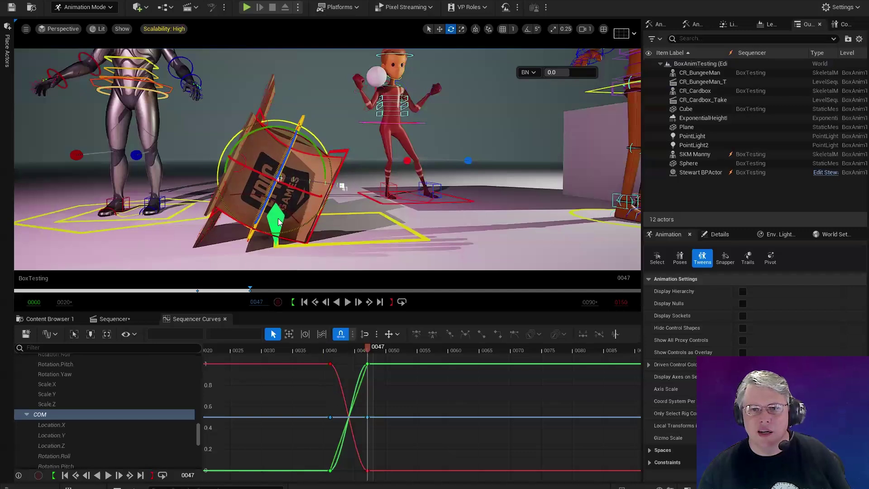
pyautogui.press('f')
# At frame 56, rotate the cardboard box's green diamond control to roll the box farther over to the left.
pyautogui.click(410, 225)
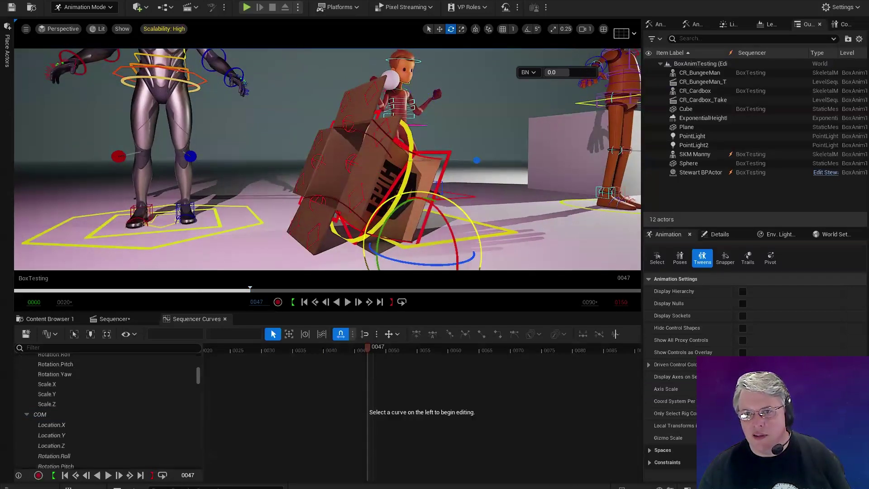
pyautogui.click(412, 160)
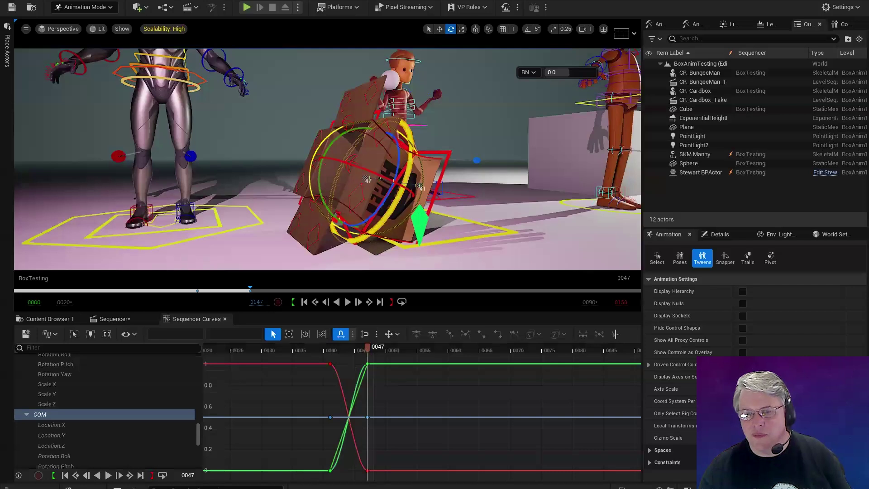
pyautogui.click(394, 218)
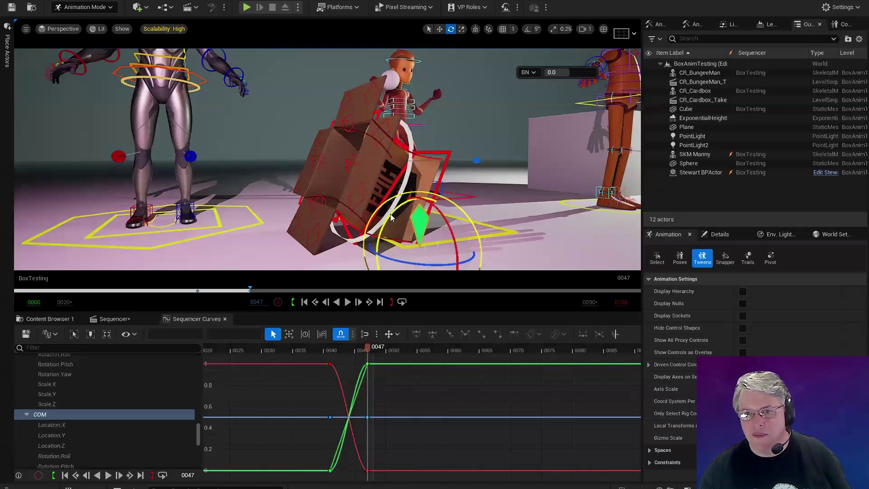
pyautogui.moveTo(392, 218); pyautogui.dragTo(391, 219)
pyautogui.click(430, 352)
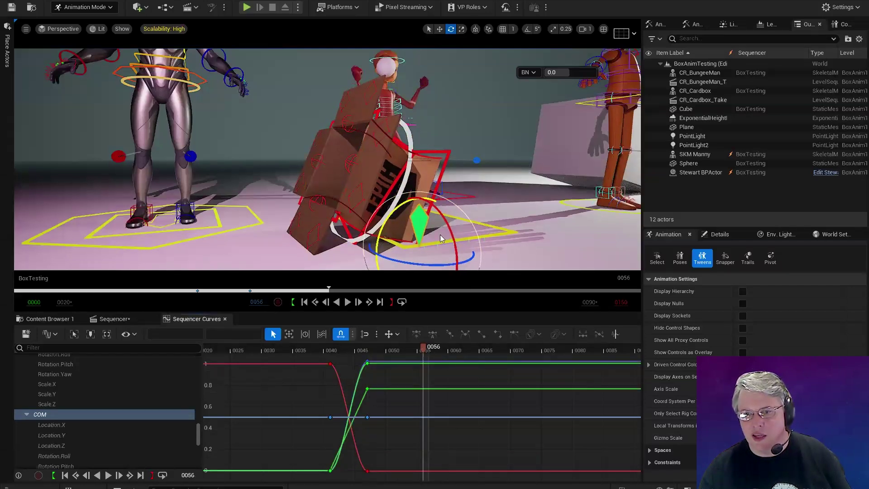
pyautogui.moveTo(393, 216); pyautogui.dragTo(427, 150)
pyautogui.click(360, 150)
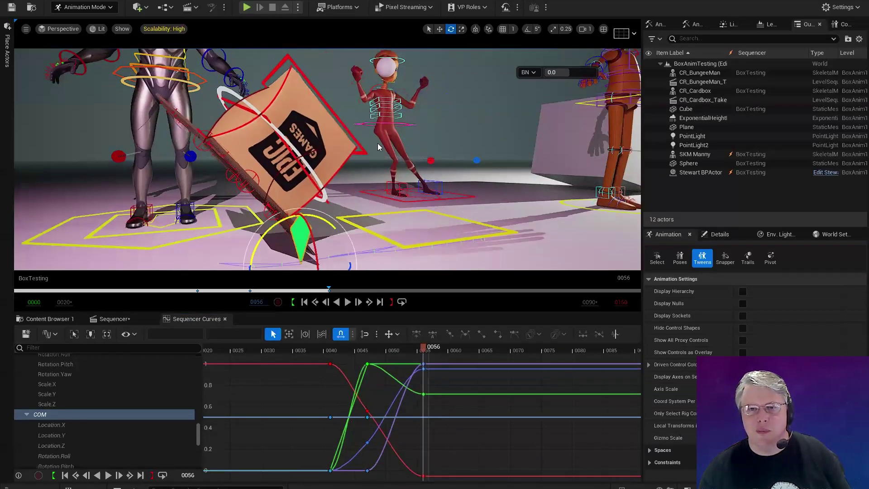
# Rotate the index_01_r_ctrl finger control on Manny's right hand at frame 56.
pyautogui.moveTo(381, 137); pyautogui.dragTo(381, 137, button='right')
pyautogui.moveTo(253, 131); pyautogui.dragTo(249, 165, button='right')
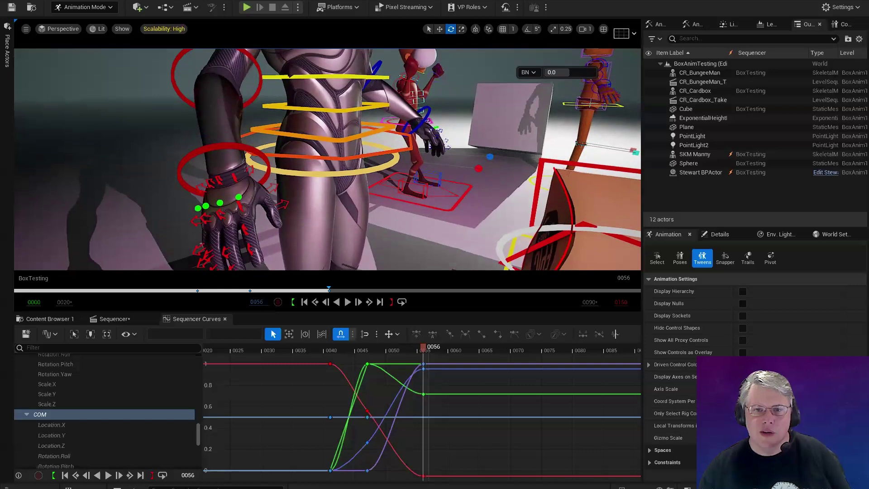
pyautogui.click(239, 197)
pyautogui.moveTo(238, 197); pyautogui.dragTo(244, 206, button='right')
pyautogui.moveTo(248, 207); pyautogui.dragTo(278, 245)
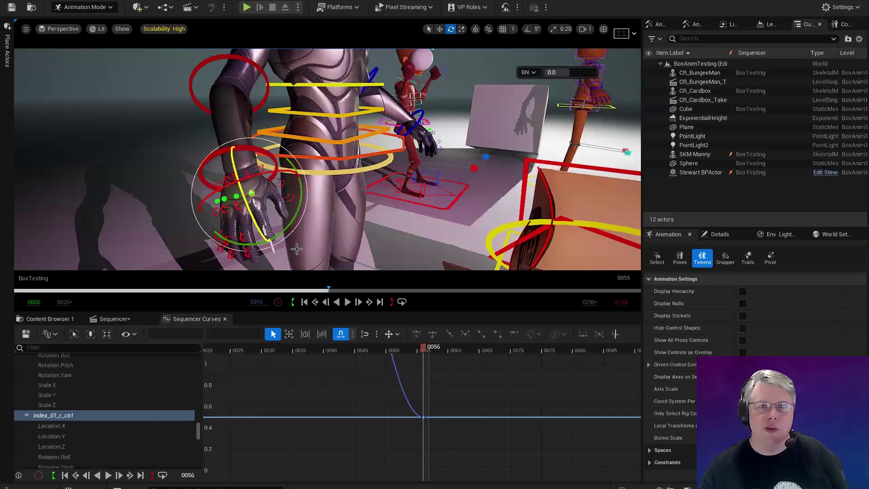
pyautogui.click(284, 220)
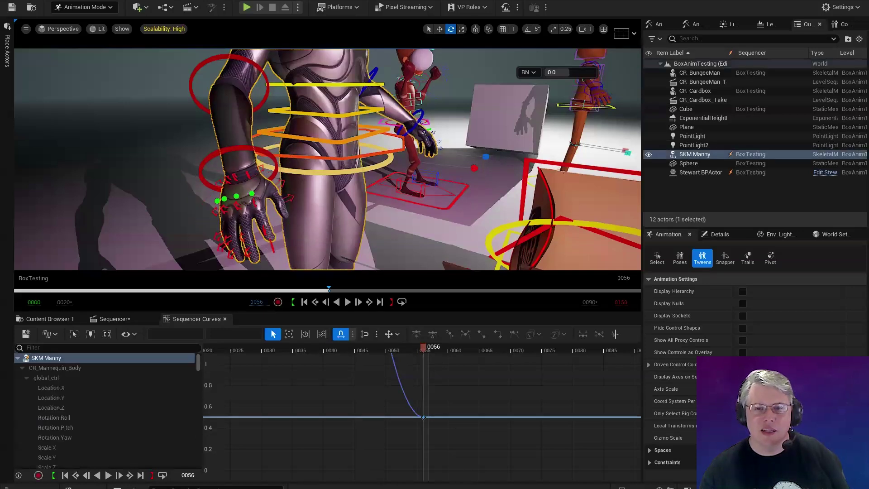
# Try another rotation on Manny's right index finger control and undo it.
pyautogui.click(262, 202)
pyautogui.moveTo(259, 209); pyautogui.dragTo(252, 217)
pyautogui.hotkey('ctrl', 'z')
# Compare the move, select and rotate gizmo modes on Manny's right-hand finger controls.
pyautogui.moveTo(291, 217); pyautogui.dragTo(254, 217, button='right')
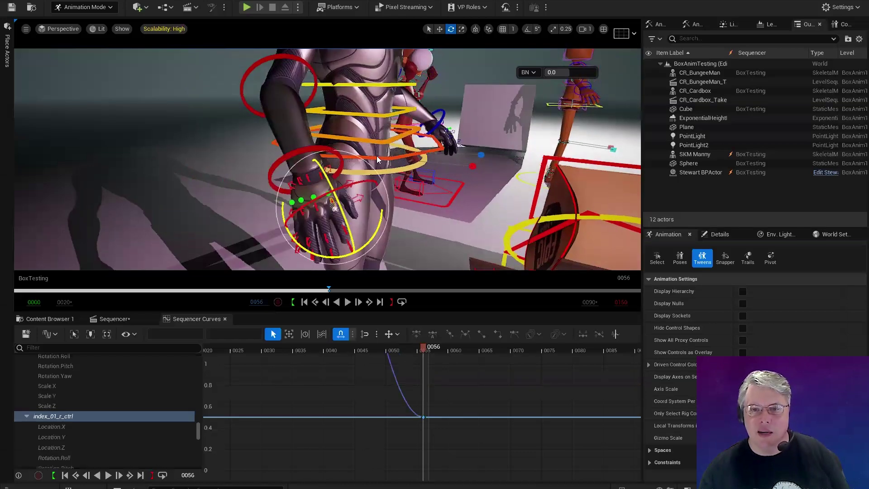
pyautogui.moveTo(378, 159); pyautogui.dragTo(304, 197, button='right')
pyautogui.press('w')
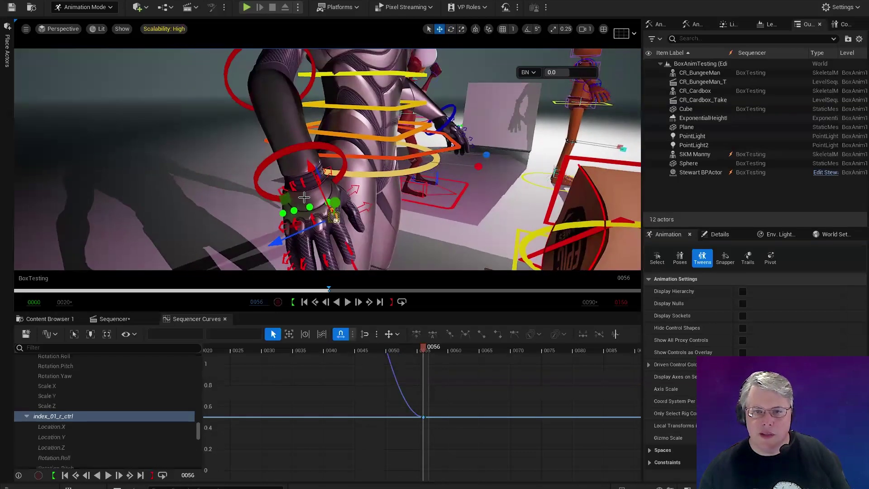
pyautogui.press('q')
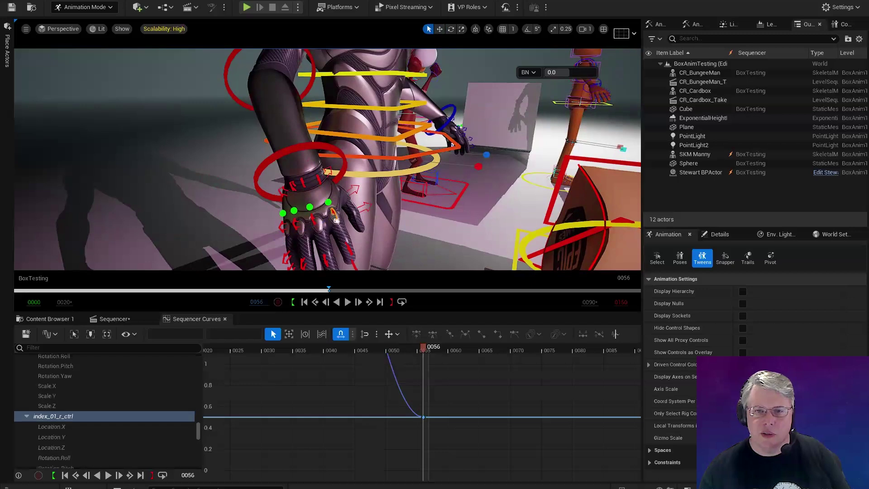
pyautogui.press('e')
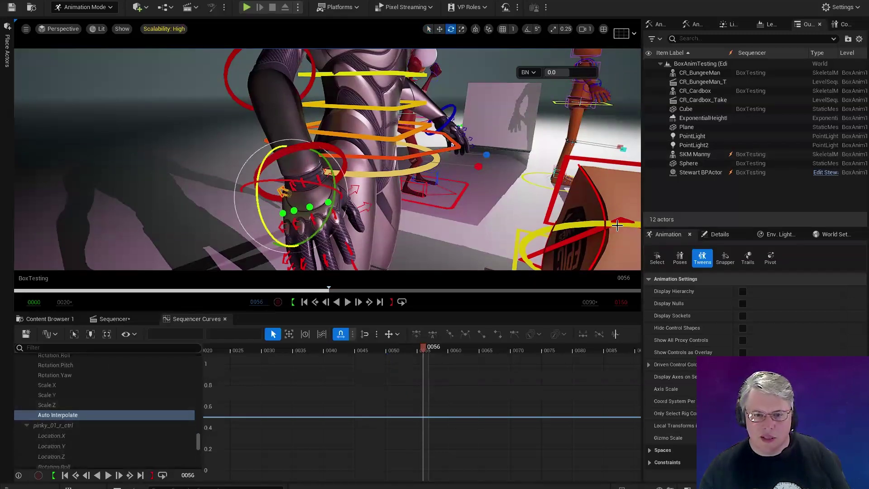
# Rotate Manny's left pinky_metacarpal_l_ctrl by about 0.2 on RY and show the control's animation details.
pyautogui.moveTo(408, 185); pyautogui.dragTo(172, 139, button='right')
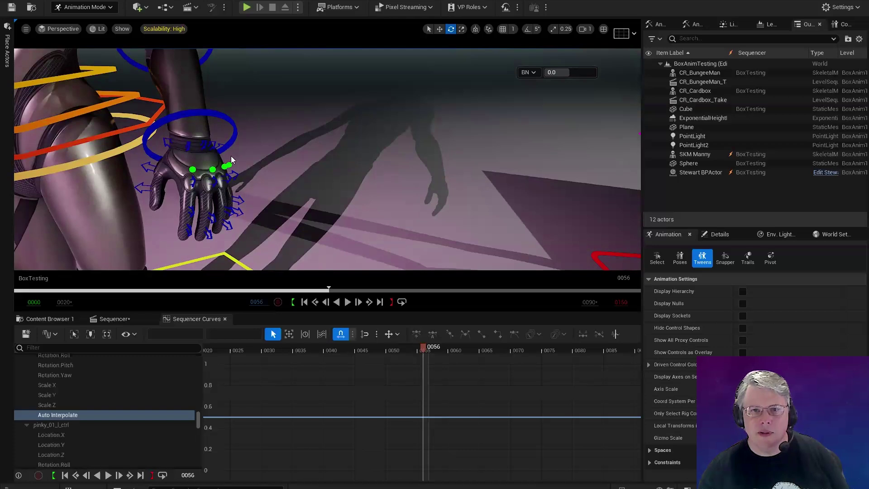
pyautogui.click(217, 179)
pyautogui.moveTo(215, 198)
pyautogui.mouseDown()
pyautogui.moveTo(198, 196)
pyautogui.moveTo(207, 197)
pyautogui.mouseUp()
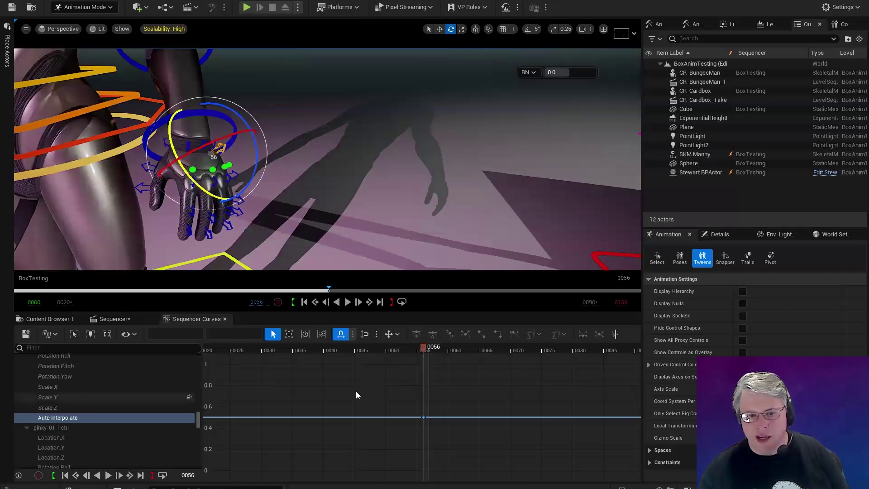
pyautogui.click(696, 25)
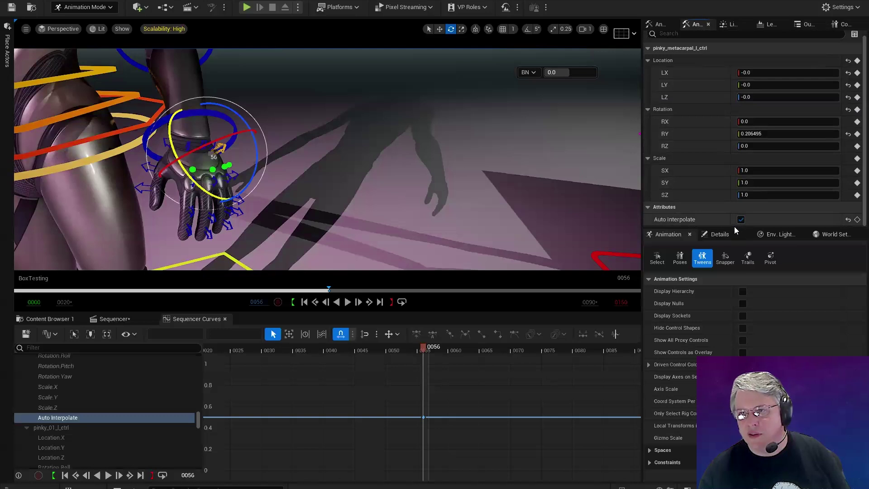
# Select the pinky_01_l_ctrl control on Manny's left hand, turn off its Auto Interpolate attribute and activate the move gizmo.
pyautogui.click(278, 169)
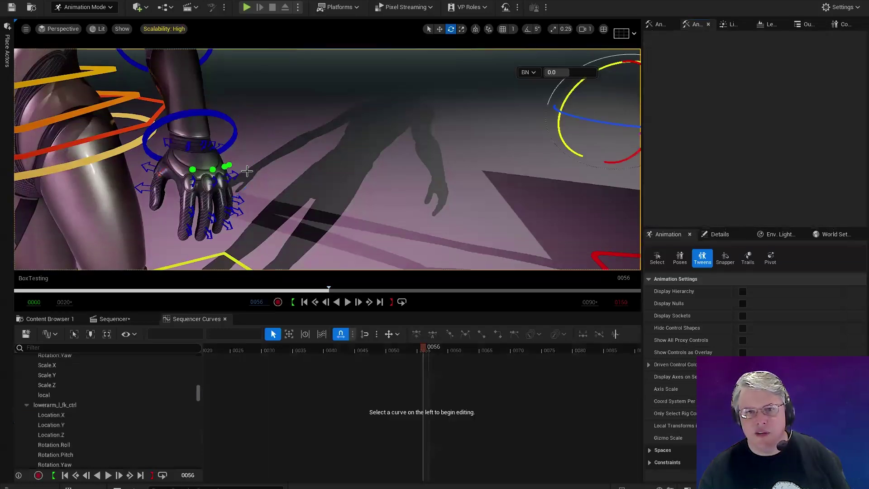
pyautogui.click(239, 171)
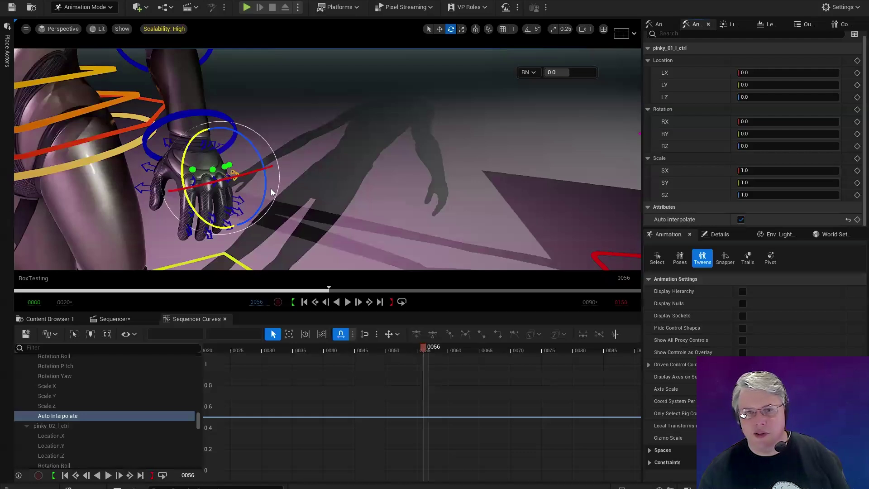
pyautogui.press('w')
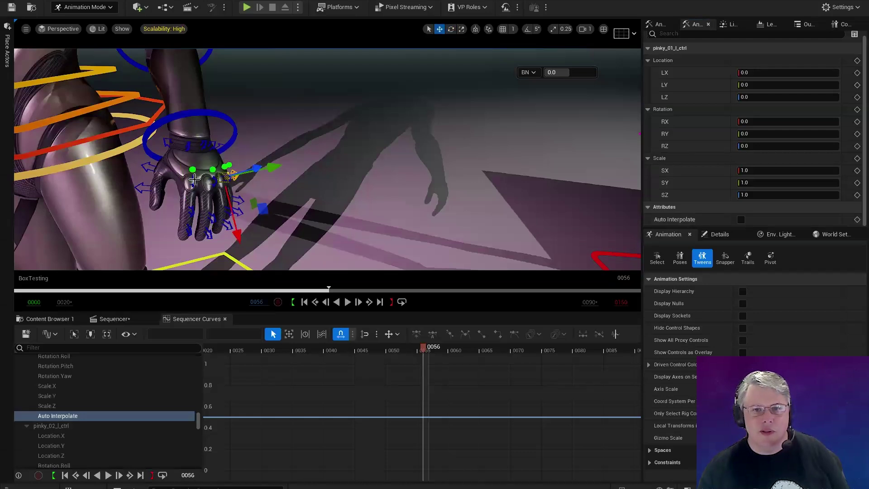
# Rotate Manny's left index_01_l_ctrl control to about -8.8 on RZ.
pyautogui.click(192, 179)
pyautogui.press('e')
pyautogui.moveTo(206, 190); pyautogui.dragTo(257, 191)
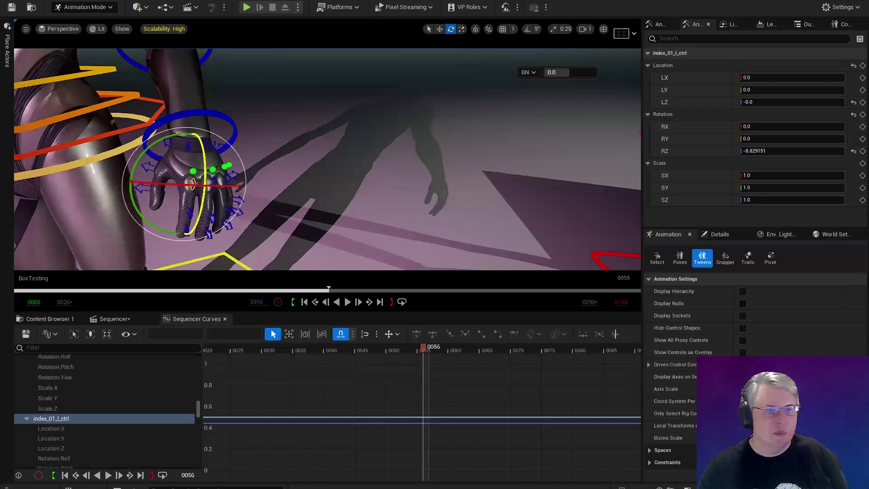
# Switch to the PowerPoint slide show, advance to slide 17 on further game engine advantages, and return to Unreal Editor.
pyautogui.hotkey('alt', 'Tab')
pyautogui.press('Right')
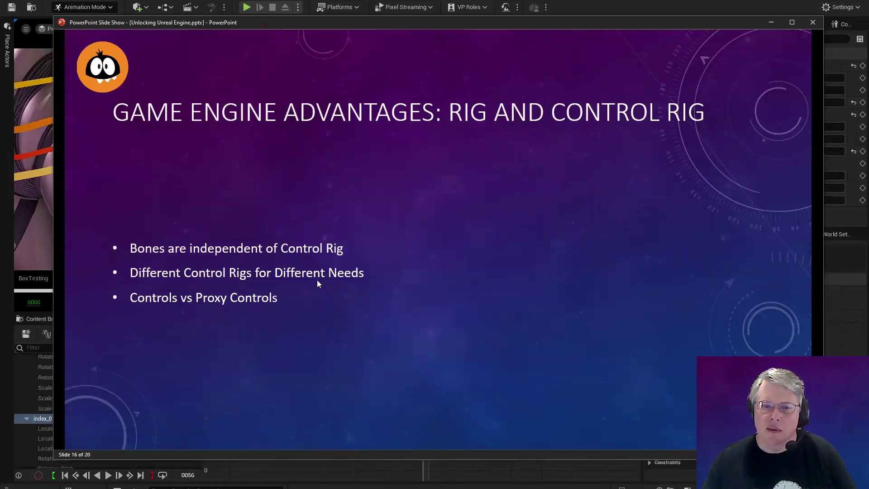
pyautogui.click(393, 284)
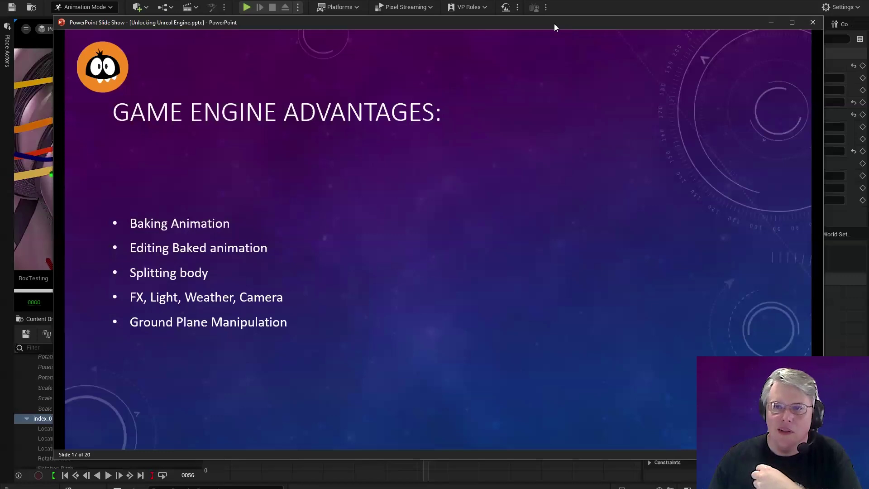
pyautogui.hotkey('alt', 'Tab')
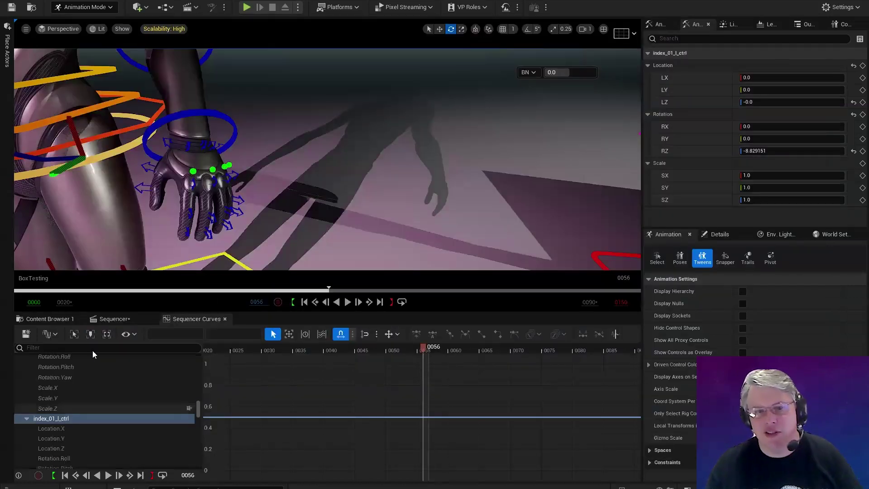
# Open the RainStew level from the Levels folder without saving pending changes, and open the RainStew level sequence.
pyautogui.click(54, 318)
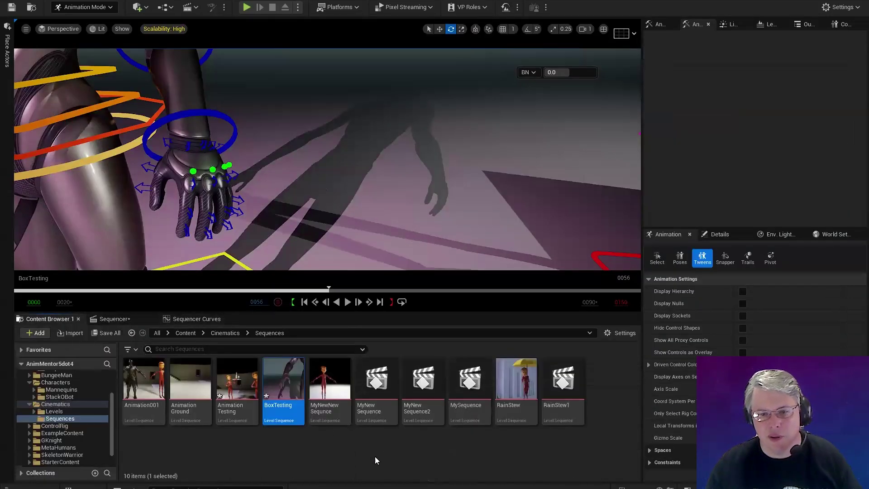
pyautogui.click(53, 411)
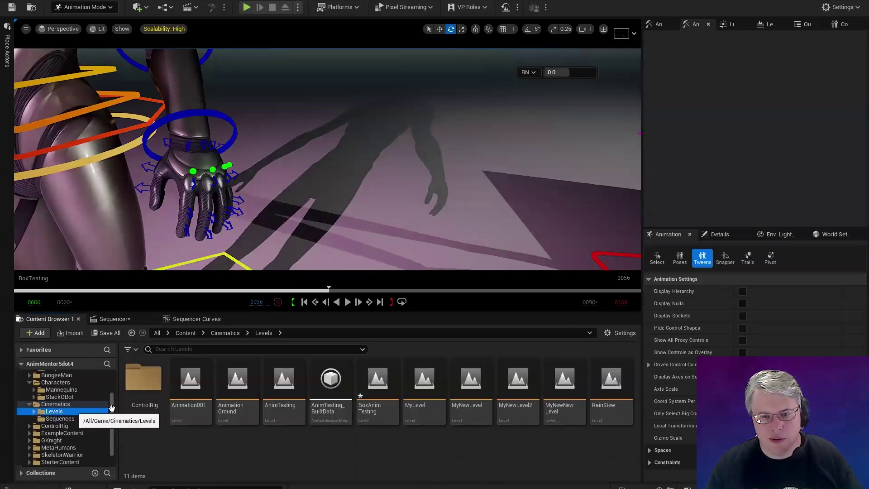
pyautogui.doubleClick(608, 402)
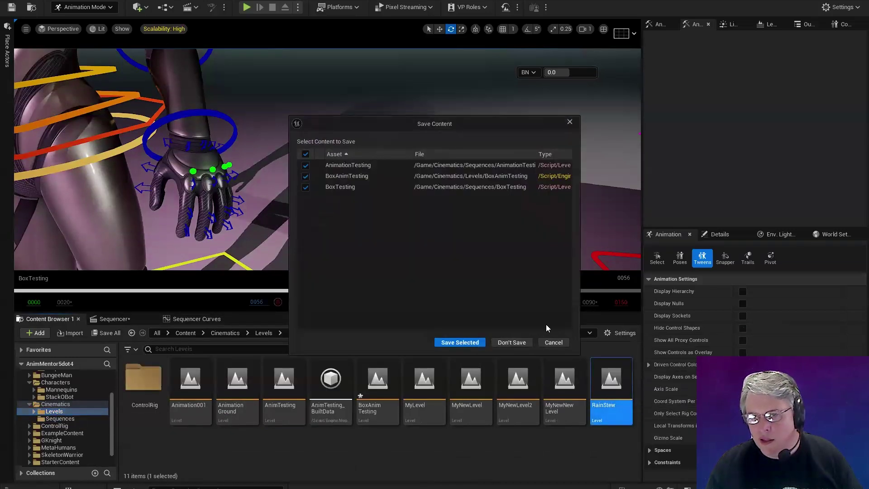
pyautogui.click(511, 343)
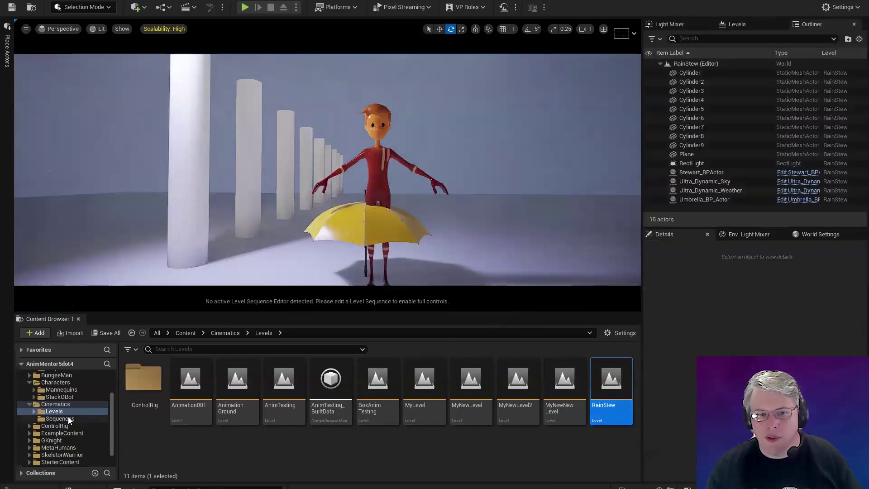
pyautogui.click(59, 419)
pyautogui.doubleClick(516, 381)
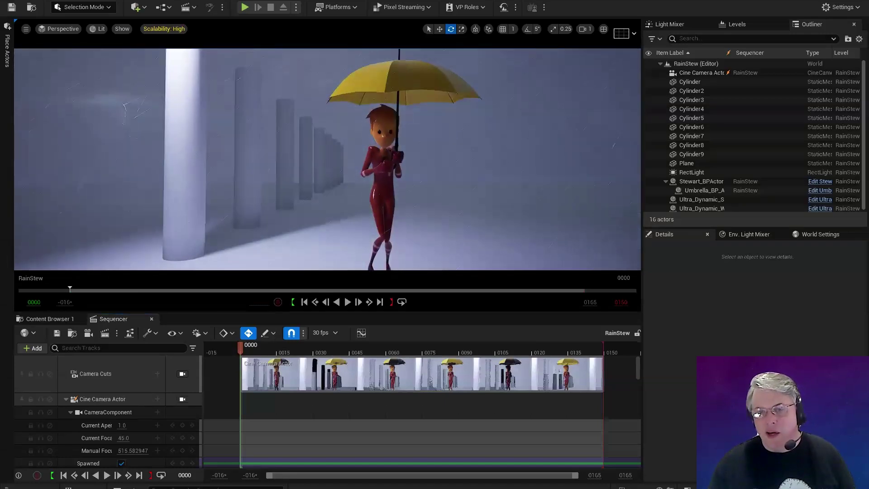
# Examine Stewart, the wet umbrella surface and the falling rain in the RainStew scene up close and from farther away.
pyautogui.scroll(5, 403, 167)
pyautogui.moveTo(403, 167); pyautogui.dragTo(401, 107, button='middle')
pyautogui.scroll(-3, 404, 167)
pyautogui.scroll(3, 412, 162)
pyautogui.scroll(1, 413, 163)
pyautogui.moveTo(411, 153); pyautogui.dragTo(413, 199, button='middle')
pyautogui.scroll(2, 413, 152)
pyautogui.moveTo(419, 154); pyautogui.dragTo(419, 116, button='middle')
pyautogui.scroll(-3, 418, 154)
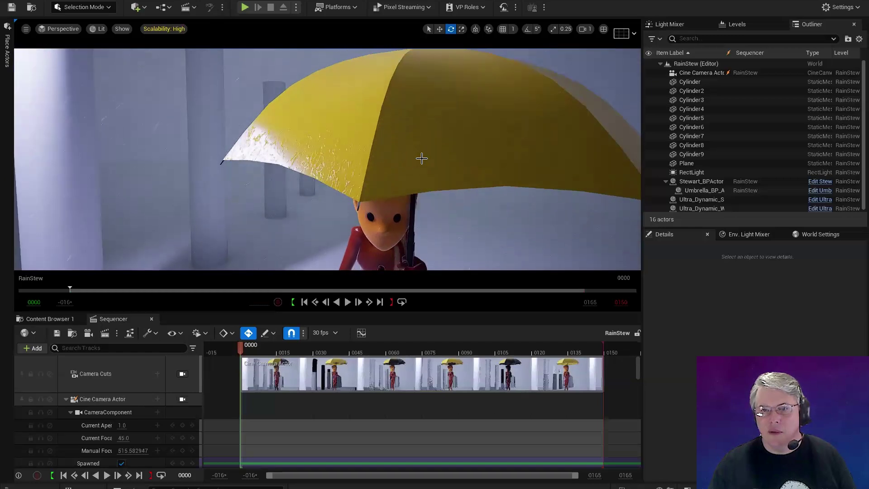
pyautogui.scroll(-3, 421, 157)
pyautogui.keyDown('alt'); pyautogui.moveTo(413, 154); pyautogui.dragTo(394, 156, button='right'); pyautogui.keyUp('alt')
pyautogui.keyDown('alt'); pyautogui.moveTo(413, 153); pyautogui.dragTo(420, 118, button='middle'); pyautogui.keyUp('alt')
pyautogui.keyDown('alt'); pyautogui.moveTo(416, 150); pyautogui.dragTo(438, 112); pyautogui.keyUp('alt')
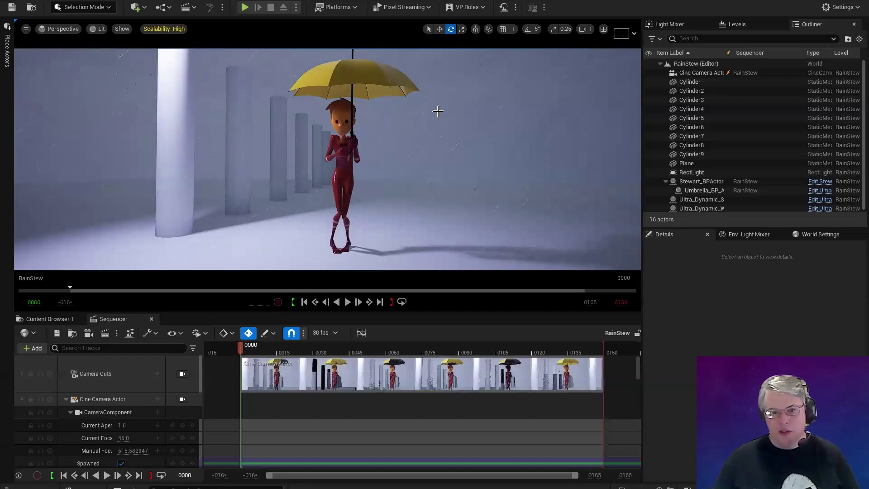
# Open the AnimationGround level from the Levels folder without saving the modified sequences.
pyautogui.click(63, 319)
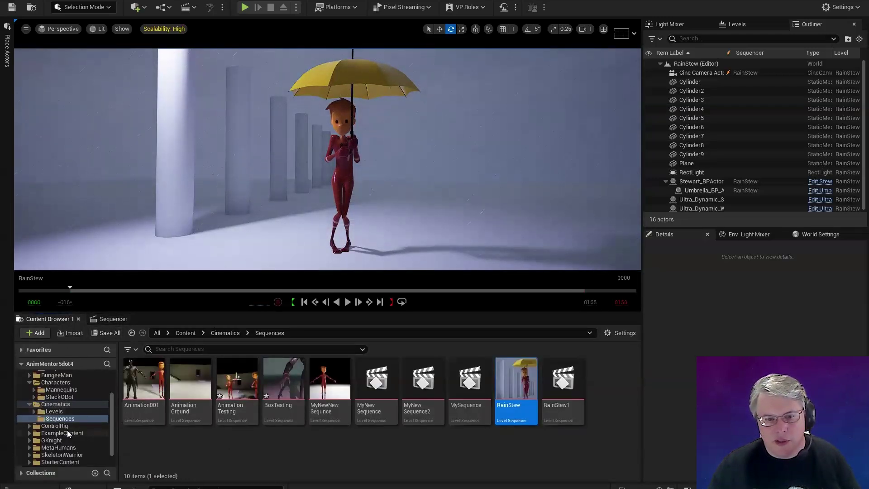
pyautogui.click(56, 412)
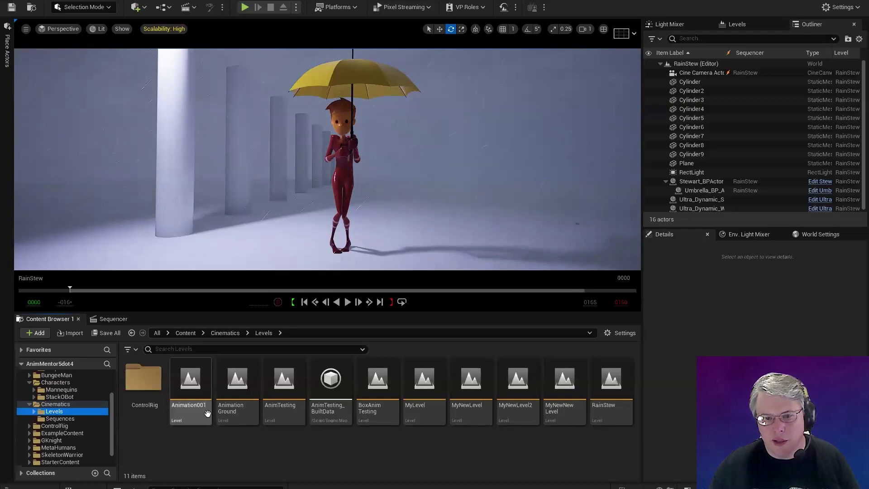
pyautogui.doubleClick(227, 408)
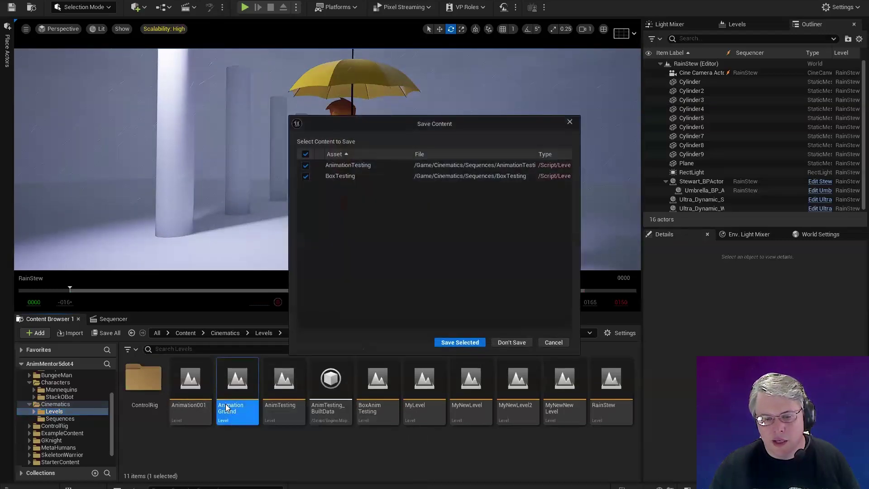
pyautogui.click(505, 342)
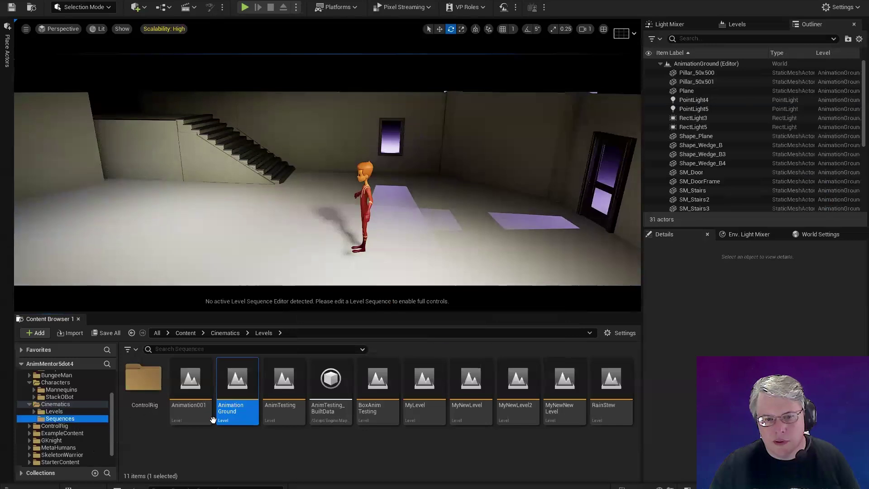
# Open the AnimationGround level sequence from the Sequences folder and scrub the walk to frame 25.
pyautogui.click(63, 419)
pyautogui.doubleClick(190, 385)
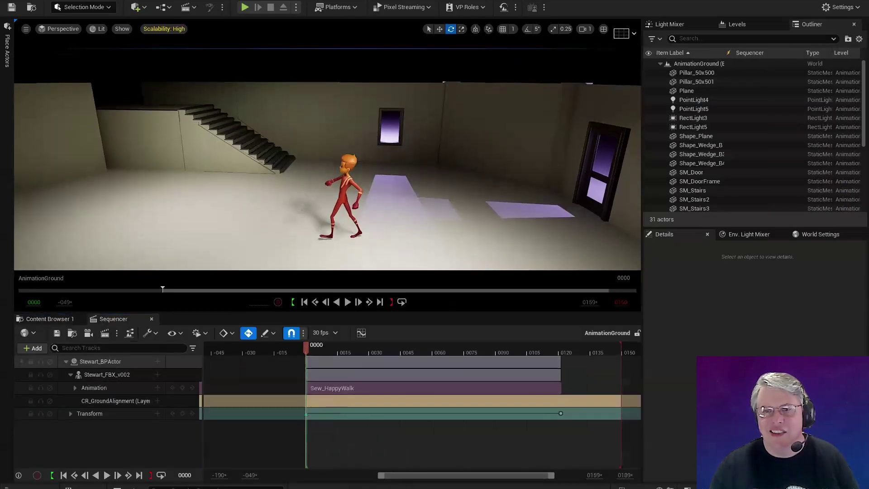
pyautogui.moveTo(324, 352); pyautogui.dragTo(358, 351)
# Tilt the floor Plane, scrub the walk to frame 67 to check how the feet follow the ground, and undo the tilt.
pyautogui.moveTo(343, 249); pyautogui.dragTo(352, 223)
pyautogui.press('w')
pyautogui.click(353, 225)
pyautogui.press('e')
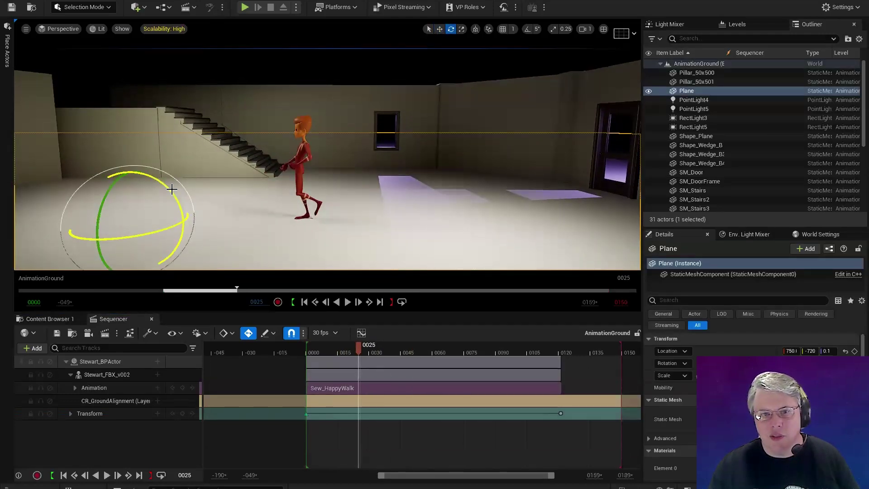
pyautogui.moveTo(173, 192); pyautogui.dragTo(176, 194)
pyautogui.moveTo(349, 352); pyautogui.dragTo(449, 336)
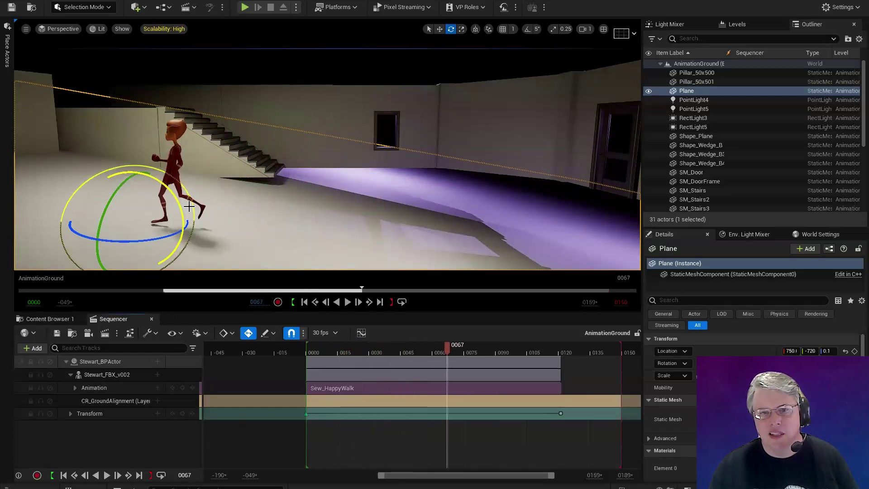
pyautogui.hotkey('ctrl', 'z')
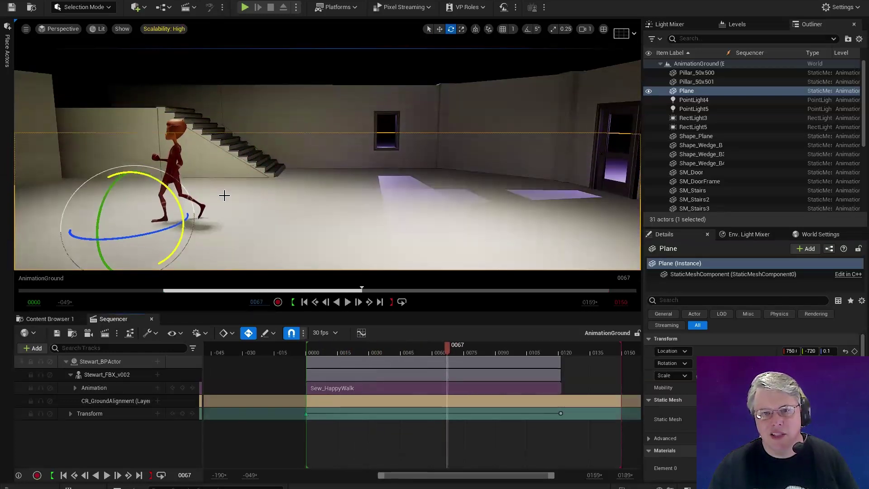
# Move the wedge beside the stairs into Stewart's walking path, enlarge it into a ramp, and scrub the walk to frame 49.
pyautogui.moveTo(446, 353); pyautogui.dragTo(315, 346)
pyautogui.click(119, 401)
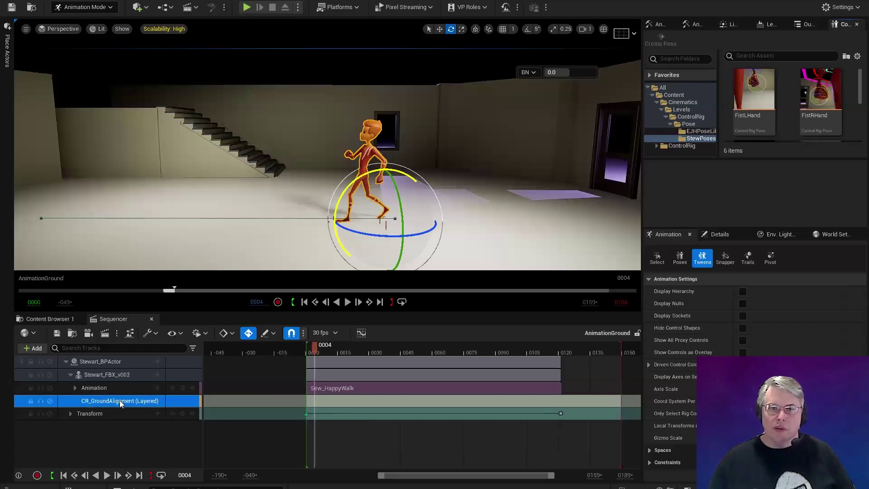
pyautogui.click(236, 180)
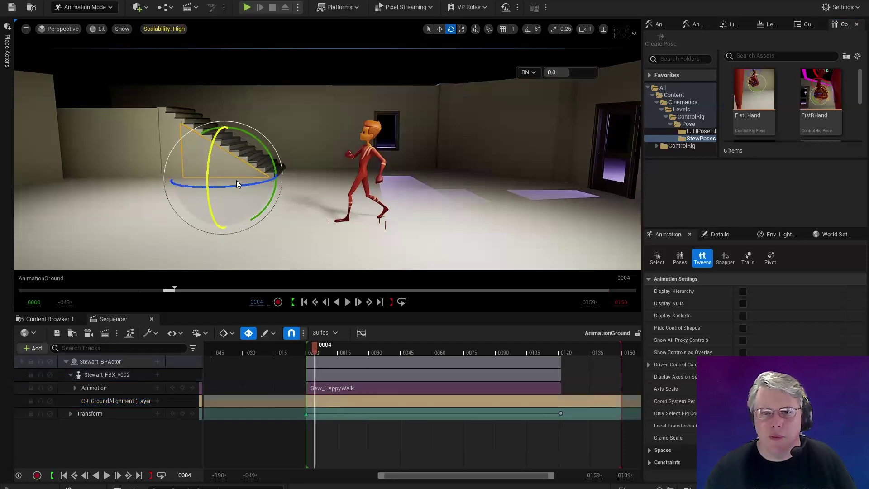
pyautogui.press('w')
pyautogui.moveTo(200, 194); pyautogui.dragTo(182, 232)
pyautogui.press('r')
pyautogui.moveTo(116, 250); pyautogui.dragTo(62, 290)
pyautogui.moveTo(311, 345); pyautogui.dragTo(410, 333)
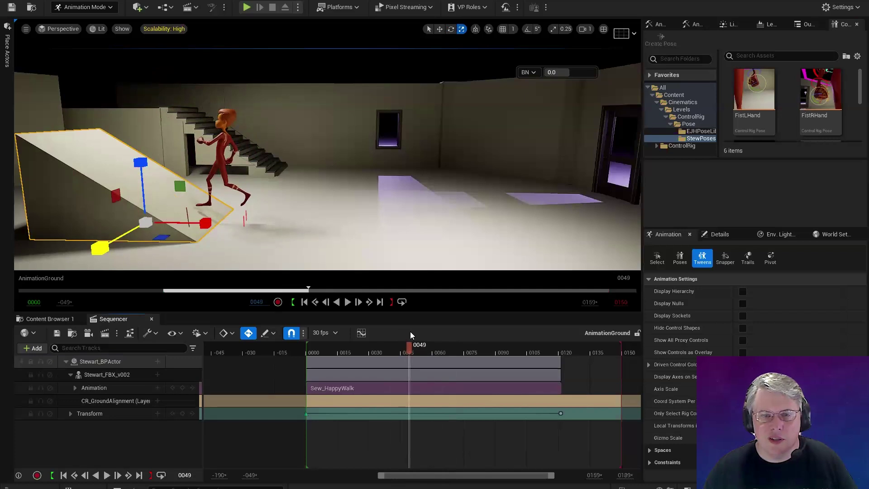
# Look through the options of the Stewart_BPActor, Stewart_FBX_v002 and Animation tracks for a way to add another control rig.
pyautogui.click(157, 388)
pyautogui.click(136, 386)
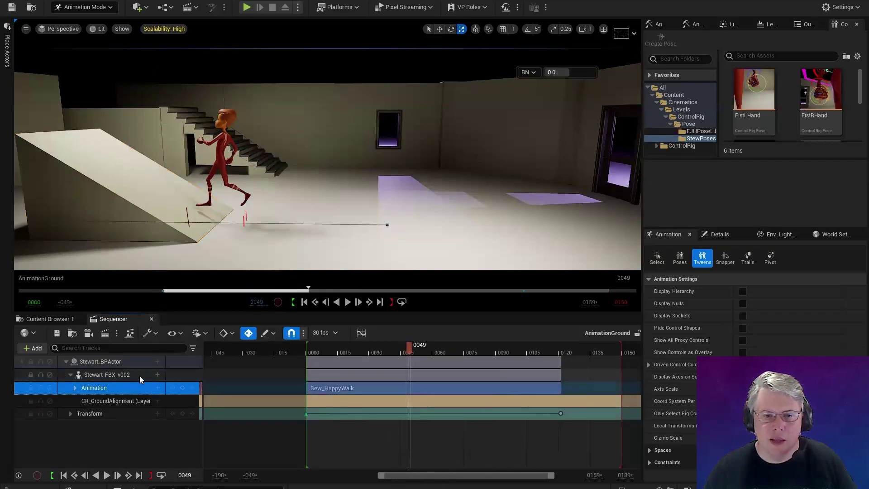
pyautogui.click(143, 374)
pyautogui.rightClick(147, 374)
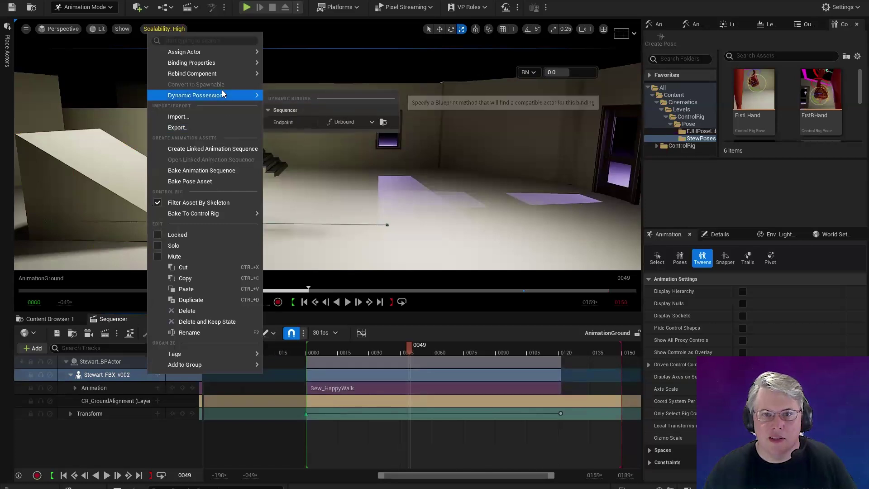
pyautogui.moveTo(251, 212)
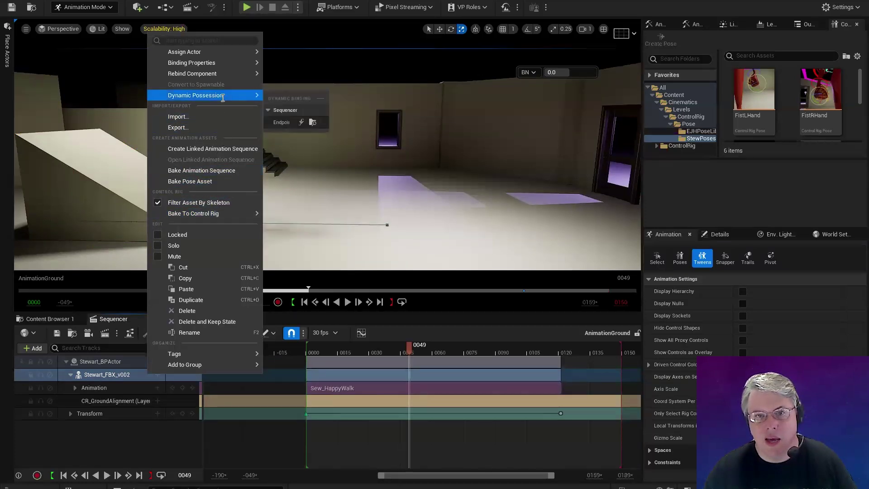
pyautogui.rightClick(133, 375)
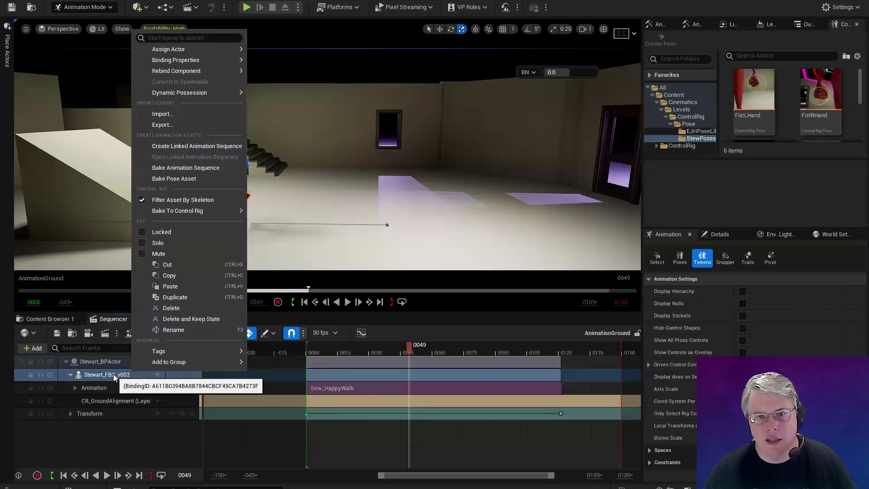
pyautogui.rightClick(122, 361)
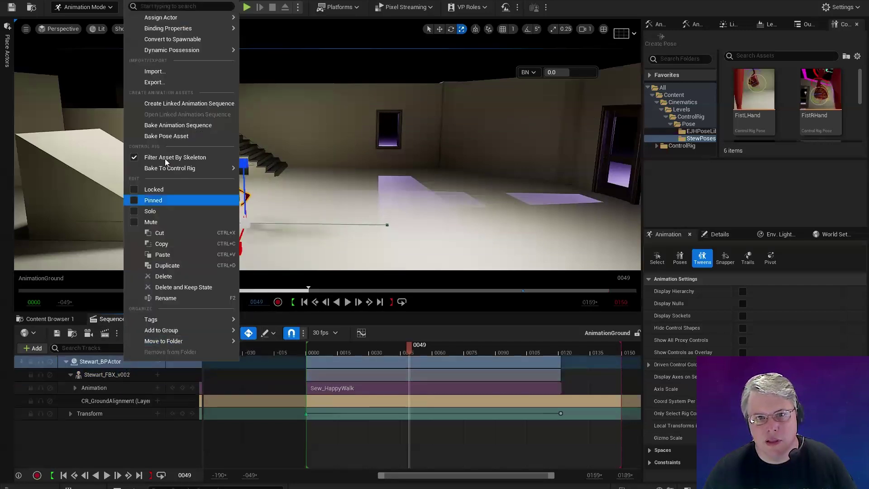
pyautogui.rightClick(133, 377)
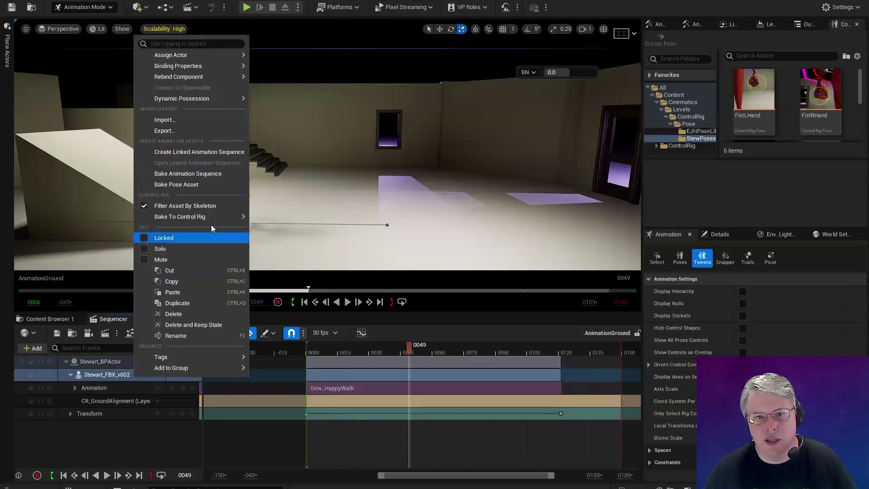
pyautogui.rightClick(117, 384)
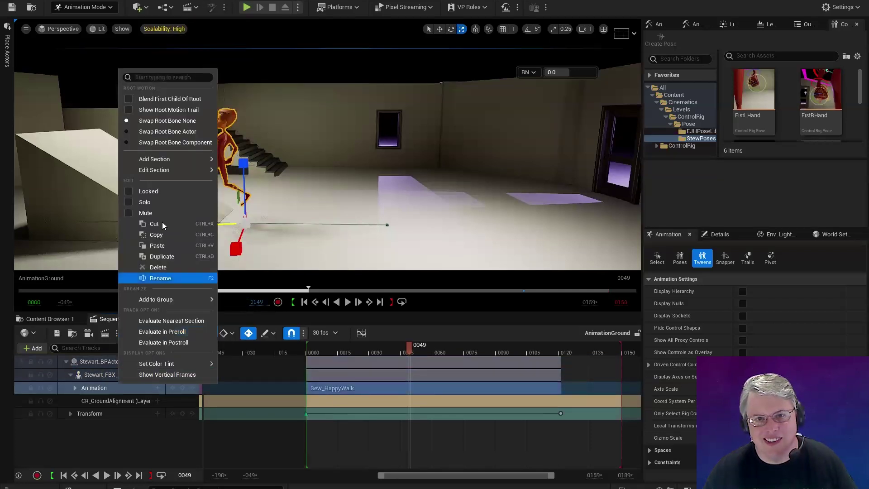
pyautogui.click(96, 377)
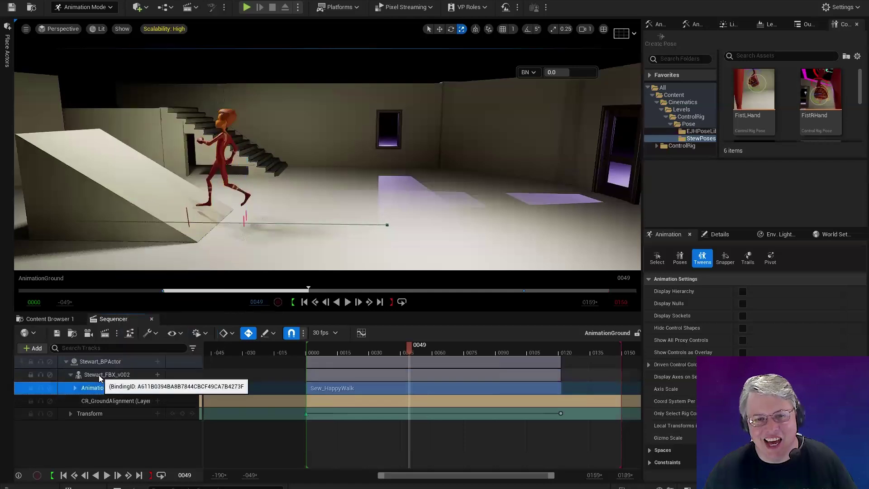
pyautogui.rightClick(97, 375)
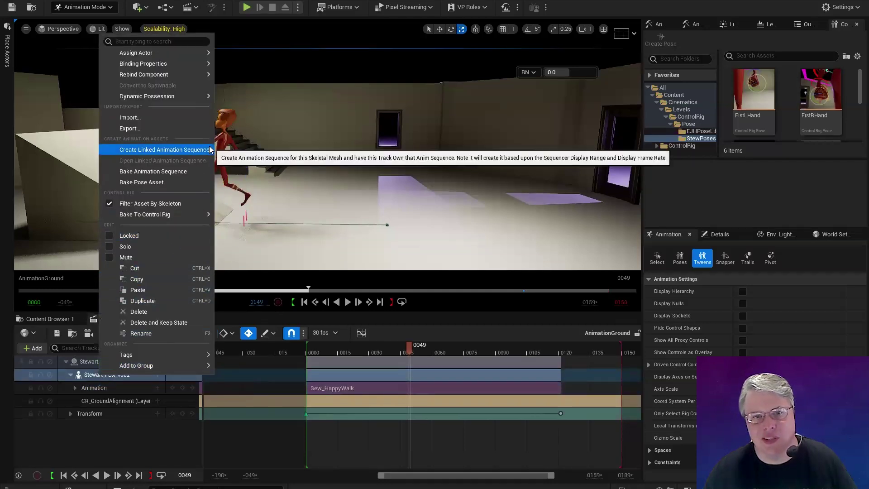
pyautogui.click(155, 388)
pyautogui.click(156, 387)
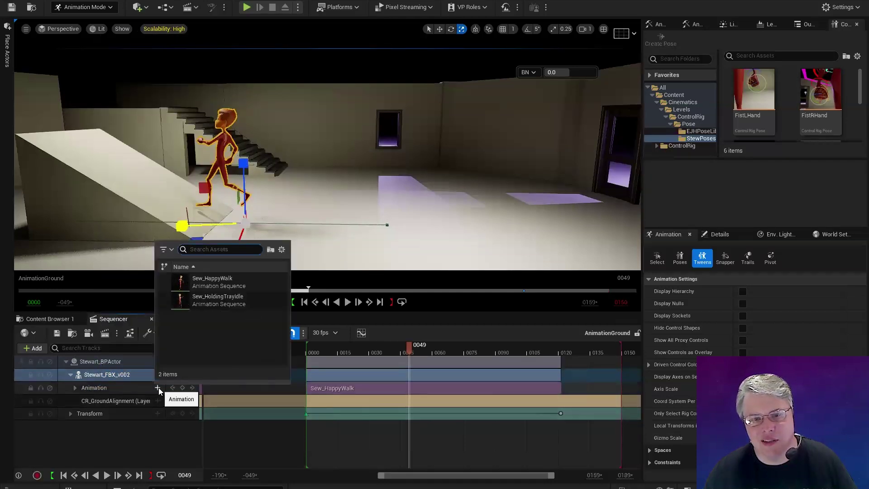
# Add the SK_StewartSW_CRv002 control rig to the Stewart_FBX_v002 track as a layered rig.
pyautogui.click(141, 378)
pyautogui.click(158, 374)
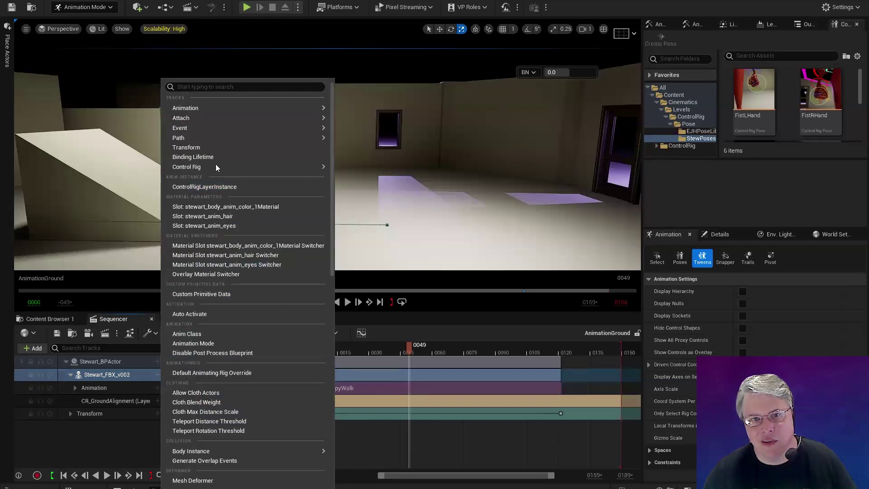
pyautogui.moveTo(216, 165)
pyautogui.click(340, 171)
pyautogui.moveTo(427, 205)
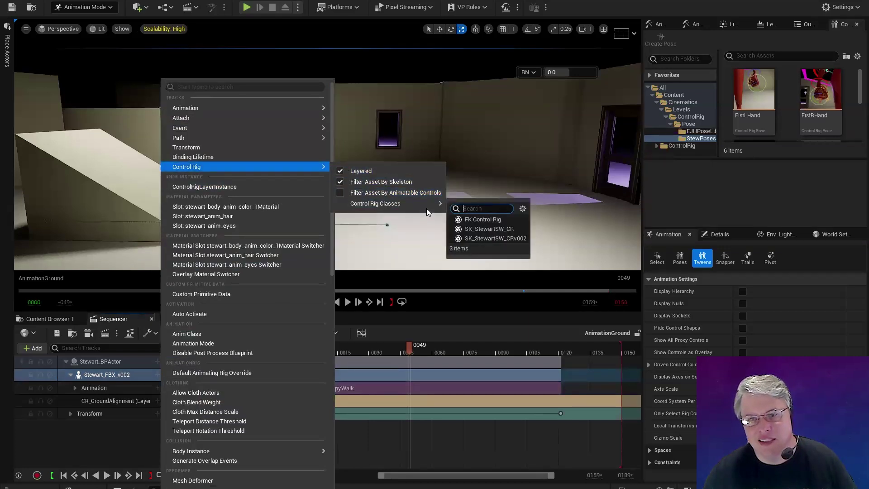
pyautogui.click(485, 238)
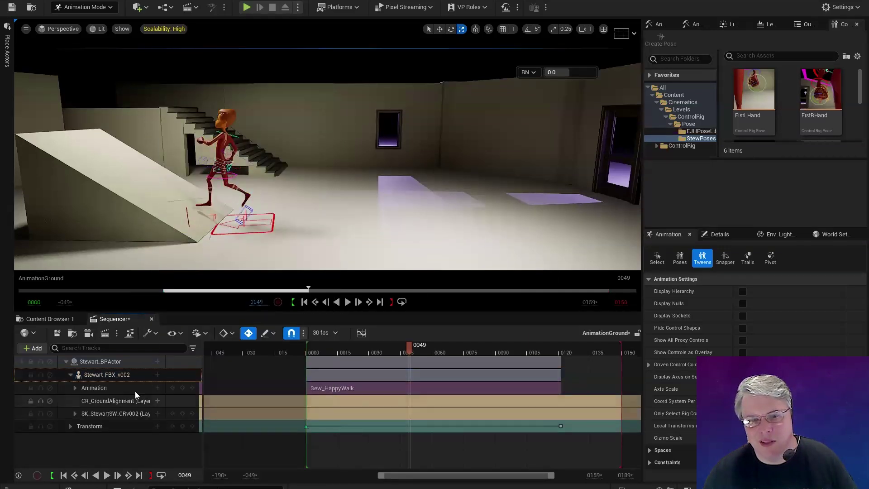
# Move Stewart's left foot IK control, foot_jnt_IK_l_ctrl, slightly backward at frame 49.
pyautogui.scroll(2, 275, 221)
pyautogui.scroll(2, 275, 220)
pyautogui.click(265, 212)
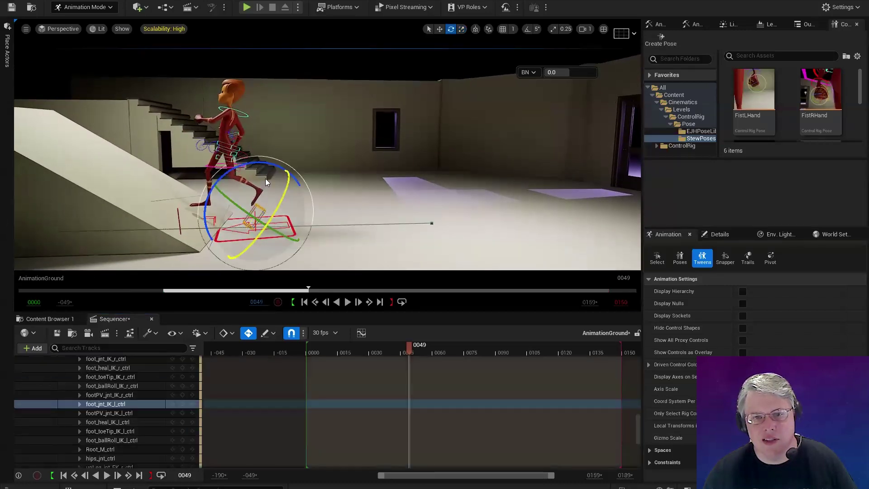
pyautogui.press('w')
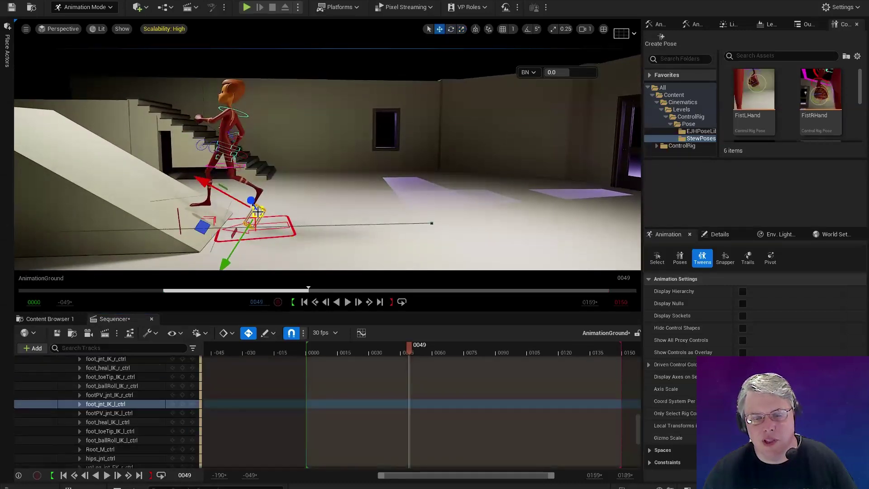
pyautogui.moveTo(257, 212); pyautogui.dragTo(262, 214)
# Rotate the right foot IK control toward the ramp's slope, nudge its position, and scrub the sequence back to frame 0.
pyautogui.click(213, 208)
pyautogui.press('e')
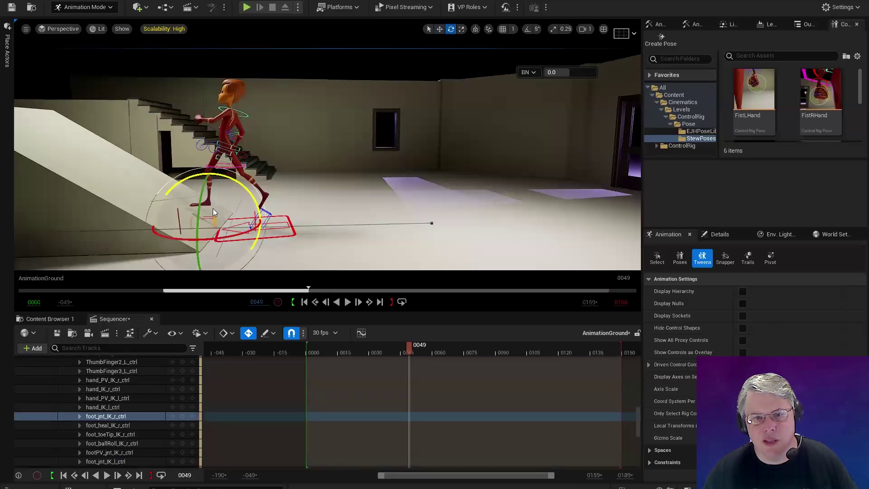
pyautogui.moveTo(235, 185); pyautogui.dragTo(217, 206)
pyautogui.press('w')
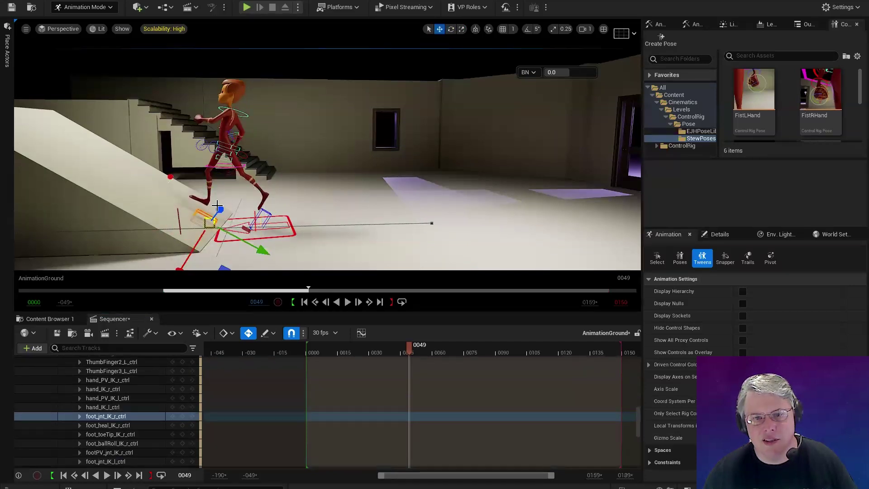
pyautogui.moveTo(197, 239); pyautogui.dragTo(196, 241)
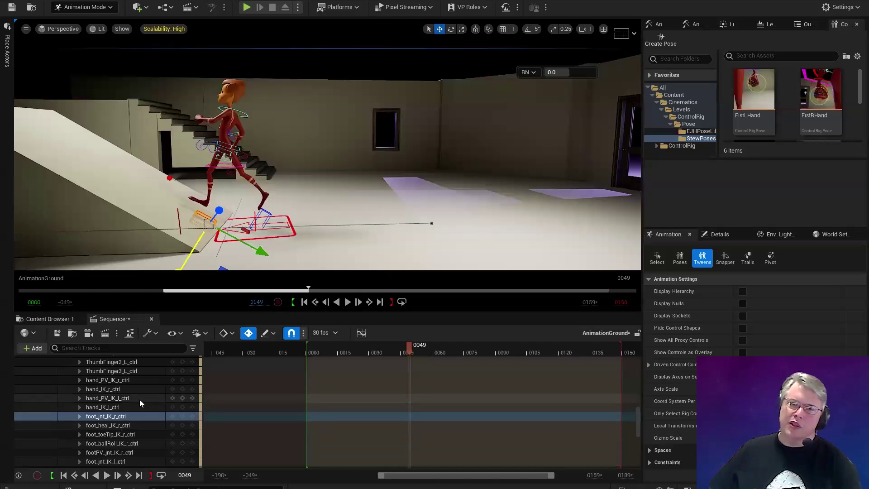
pyautogui.moveTo(412, 347); pyautogui.dragTo(305, 357)
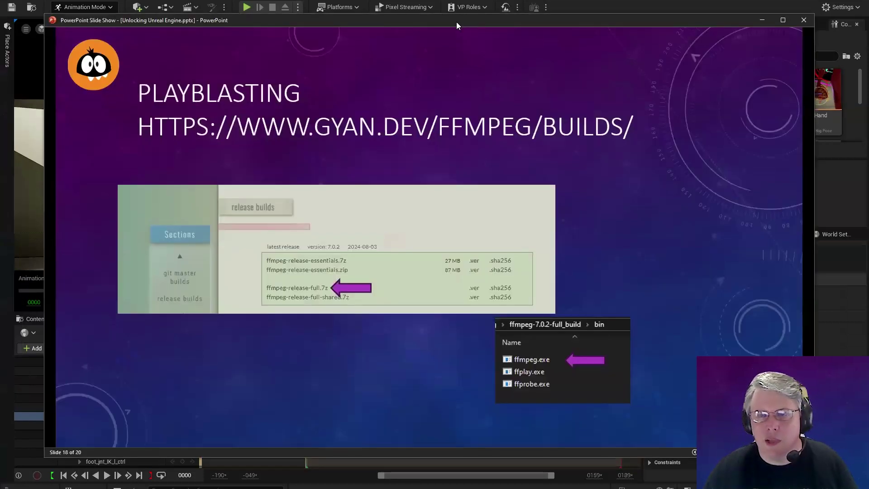
# Return from the PowerPoint slide show to Unreal Editor and open the AnimationGround job's configuration in the Movie Render Queue.
pyautogui.hotkey('alt', 'Tab')
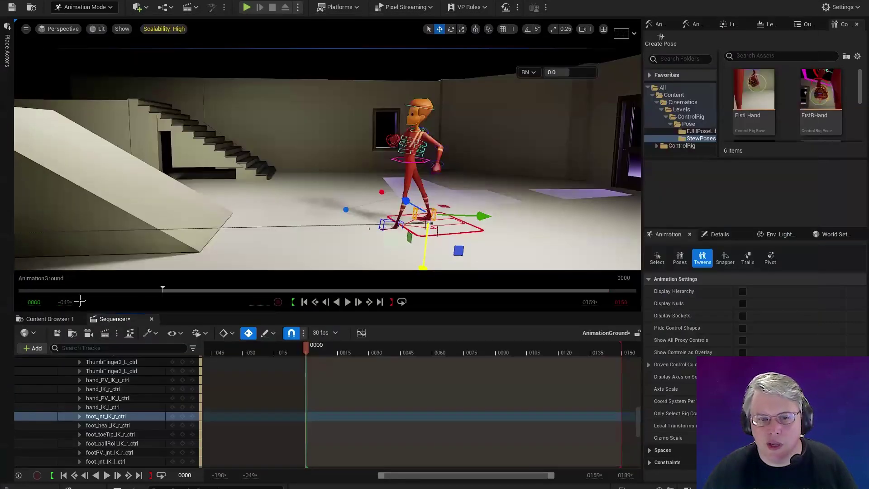
pyautogui.click(105, 333)
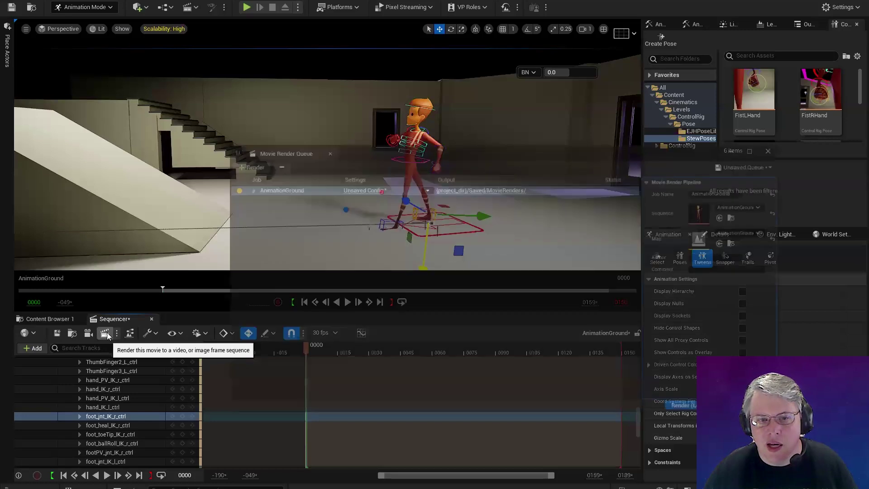
pyautogui.click(774, 148)
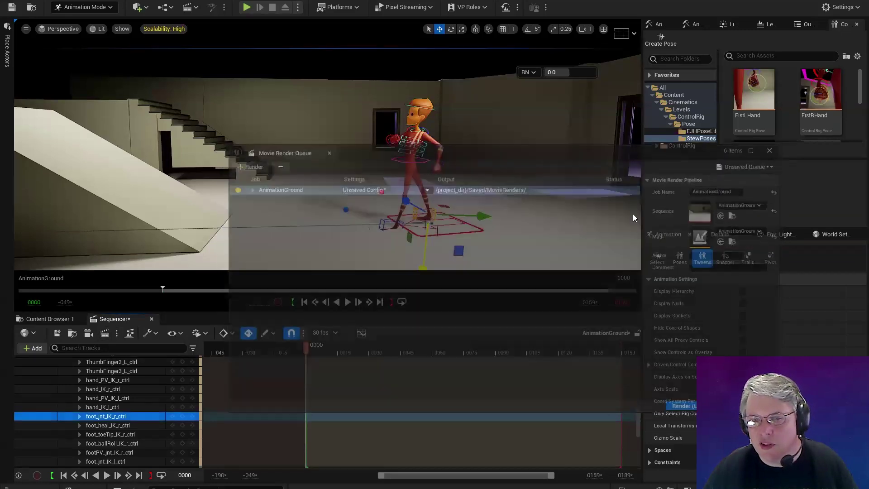
pyautogui.click(105, 333)
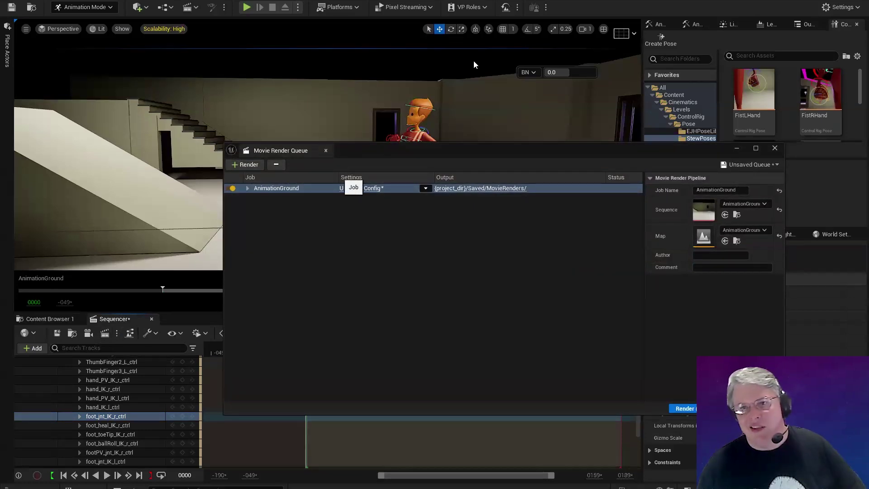
pyautogui.click(367, 191)
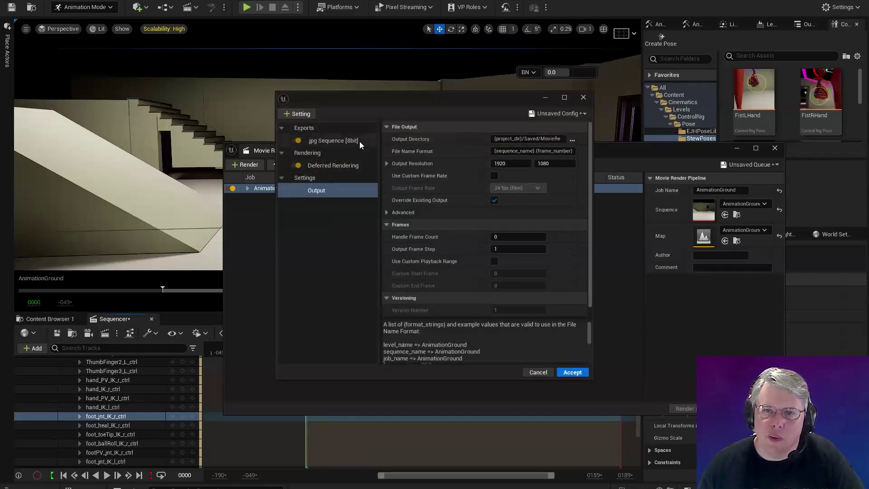
# Examine the available render settings and add an Apple ProRes export to the AnimationGround job's configuration.
pyautogui.click(303, 114)
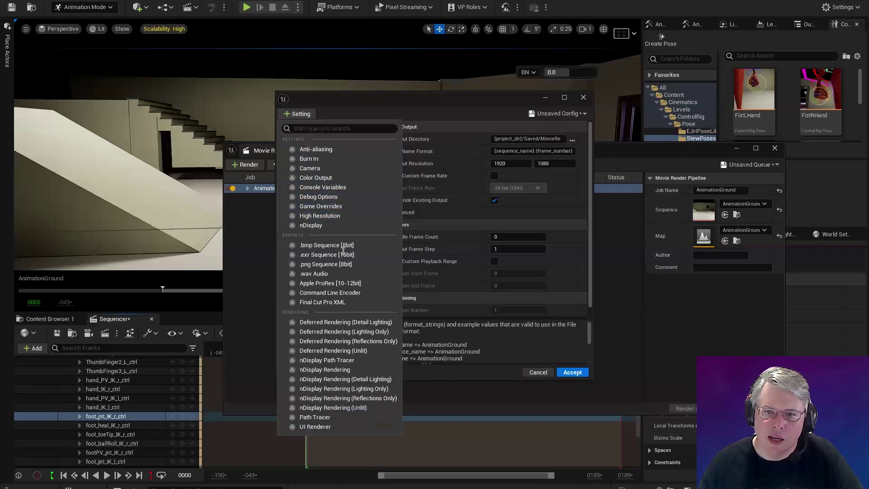
pyautogui.click(420, 101)
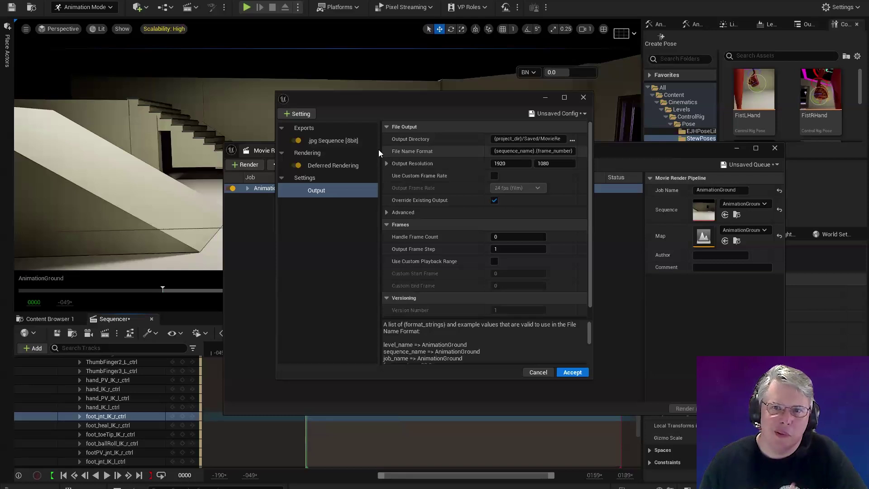
pyautogui.click(308, 114)
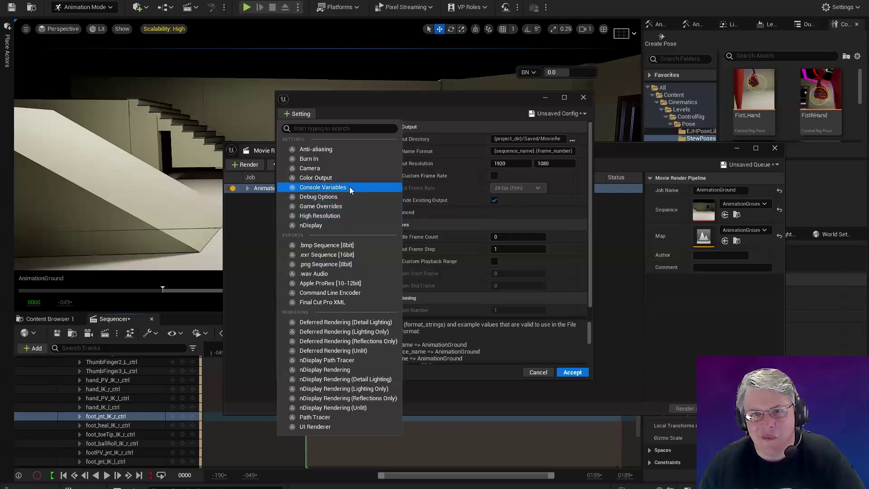
pyautogui.click(357, 105)
pyautogui.moveTo(403, 104); pyautogui.dragTo(444, 104)
pyautogui.click(344, 115)
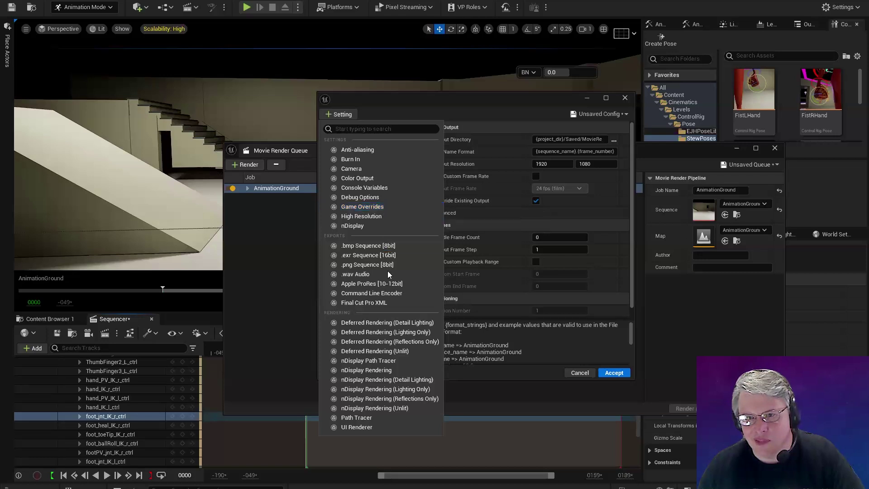
pyautogui.click(392, 283)
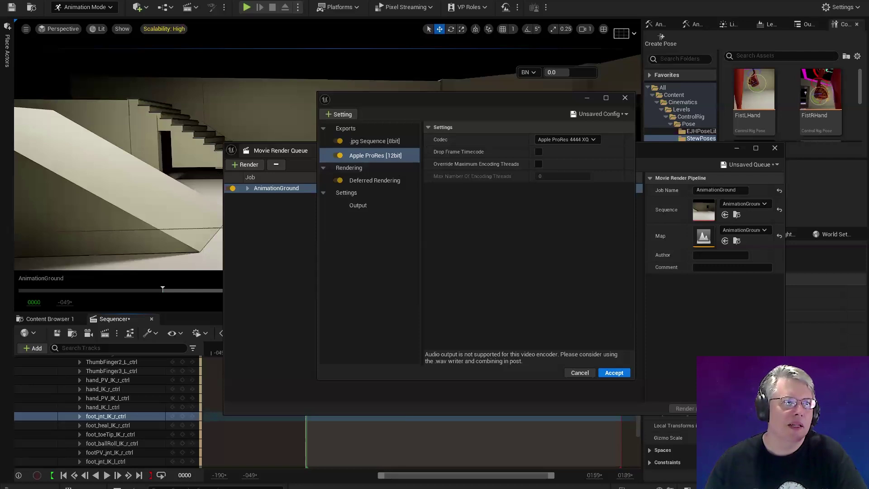
# Switch to PowerPoint to show the playblasting slides on ffmpeg builds and Movie Pipeline CLI Encoder settings, and return to Unreal Editor.
pyautogui.hotkey('alt', 'Tab')
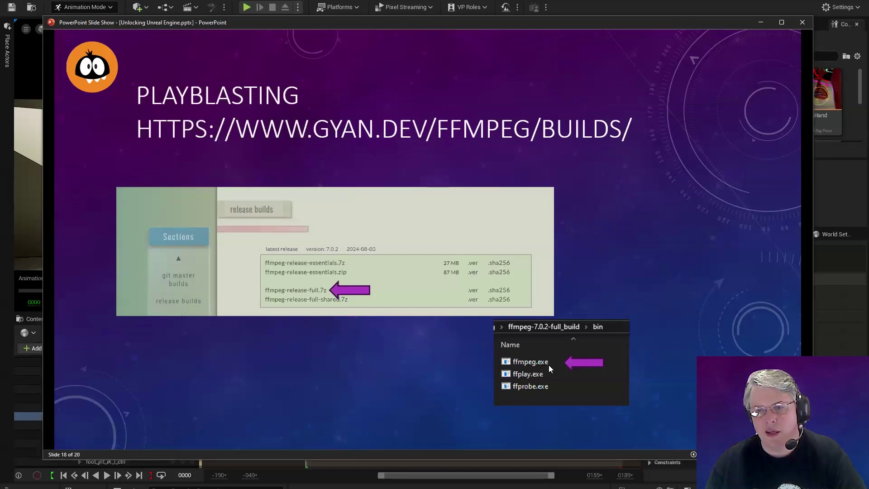
pyautogui.click(659, 246)
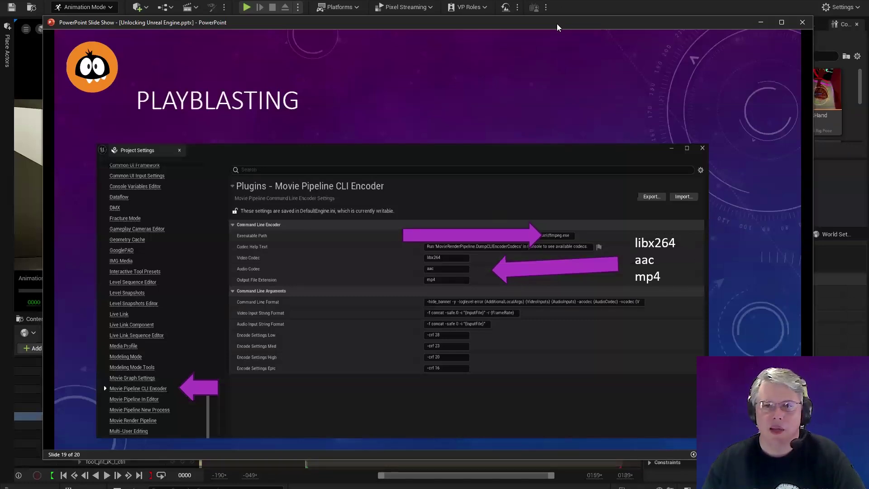
pyautogui.hotkey('alt', 'Tab')
# Add a Console Variables setting to the render configuration and disable the Apple ProRes export.
pyautogui.click(348, 116)
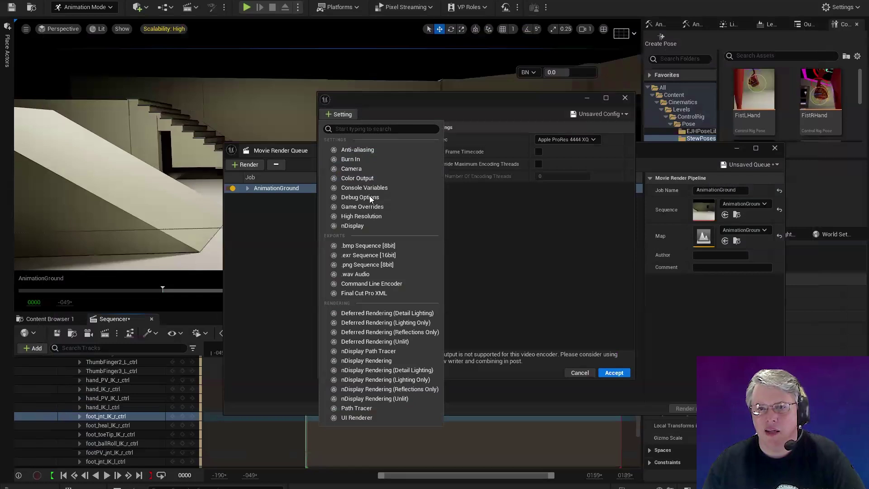
pyautogui.click(377, 188)
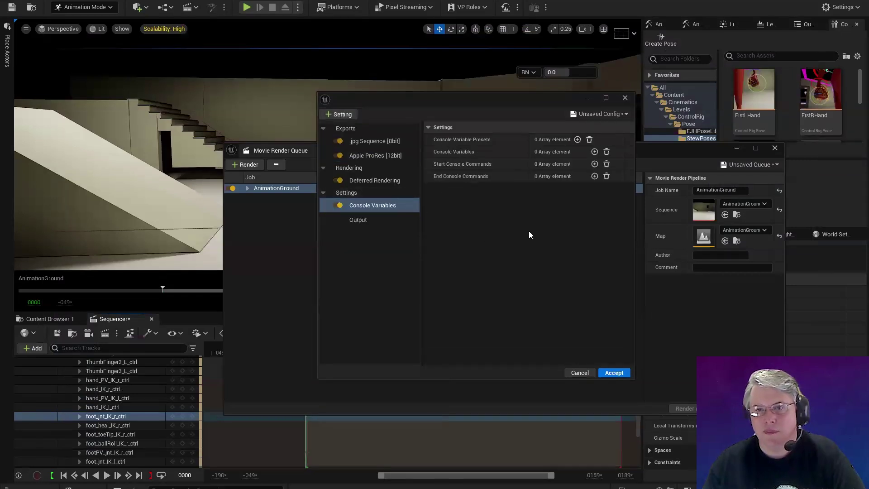
pyautogui.click(339, 155)
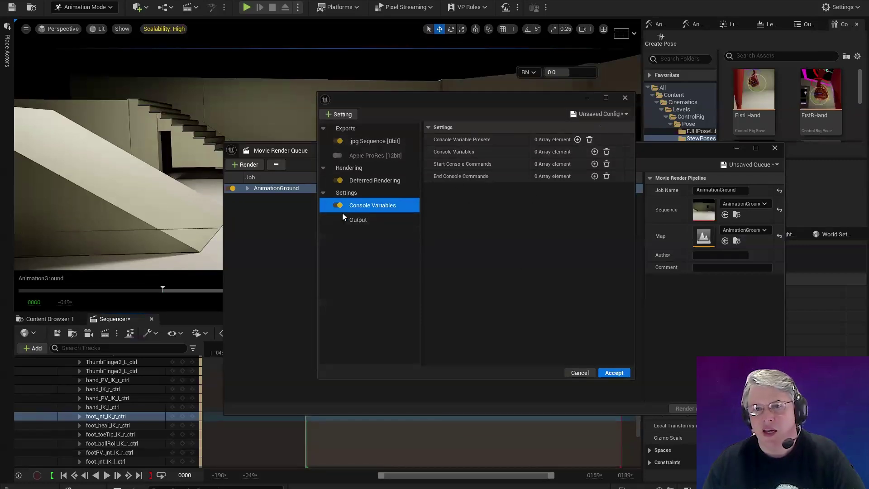
pyautogui.click(340, 114)
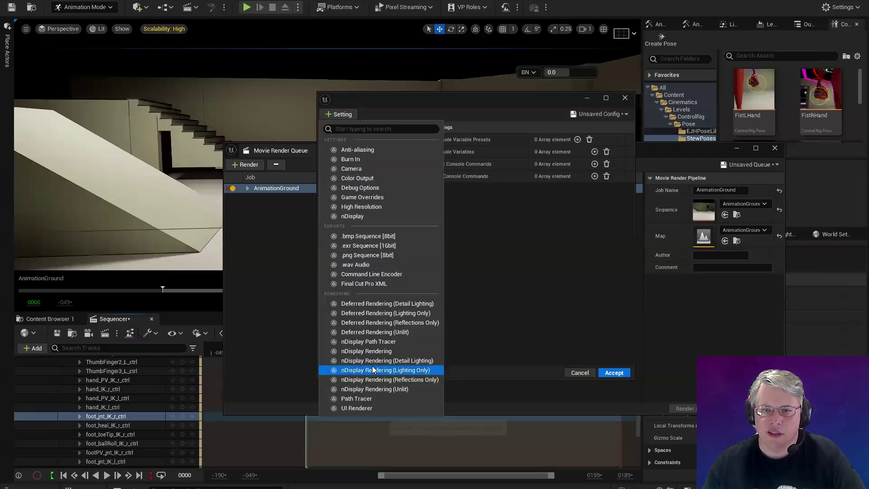
# Import the EthanPlayblast preset into the render configuration, discarding the unsaved changes.
pyautogui.click(599, 114)
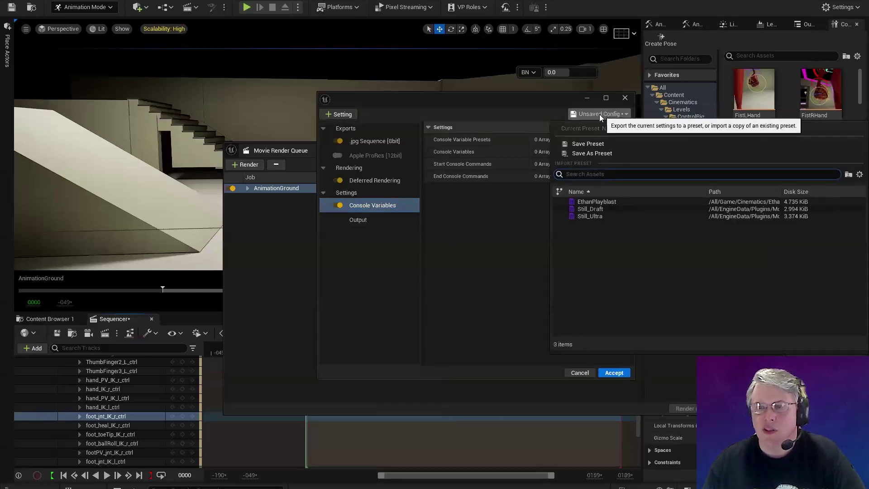
pyautogui.click(603, 203)
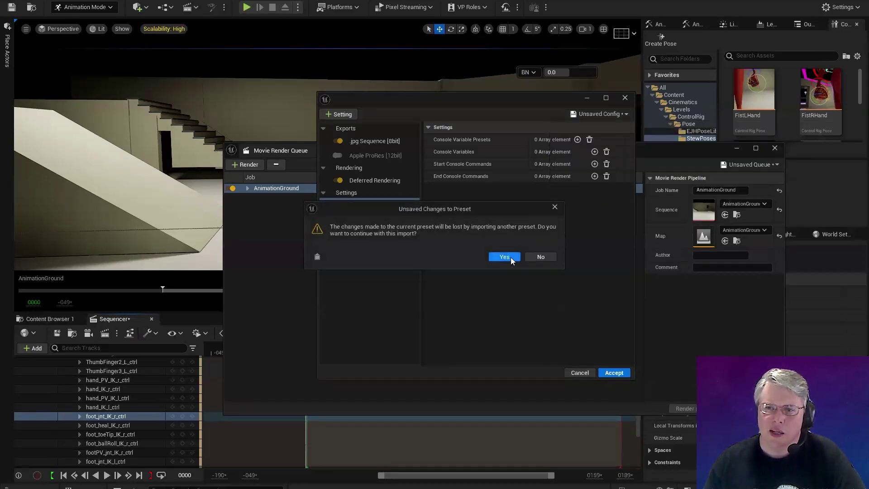
pyautogui.click(504, 256)
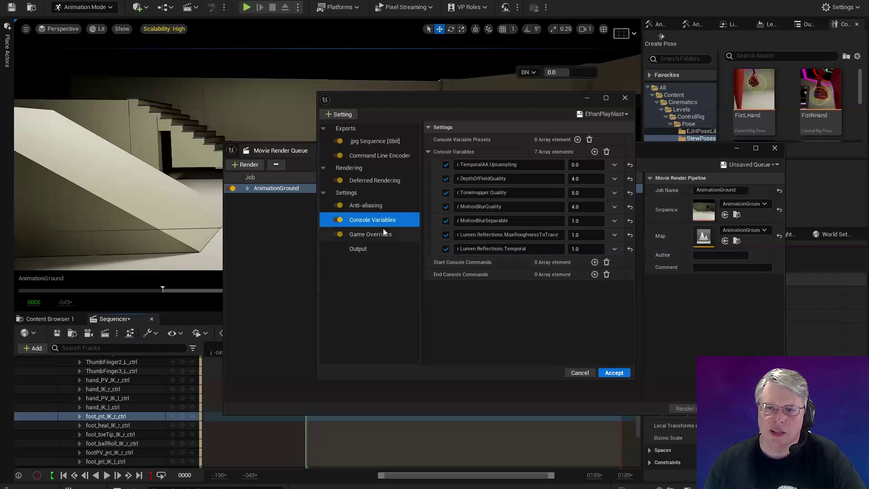
# Review the preset's Anti-aliasing, Game Overrides and Output settings, including the output directory chooser.
pyautogui.click(376, 208)
pyautogui.click(373, 233)
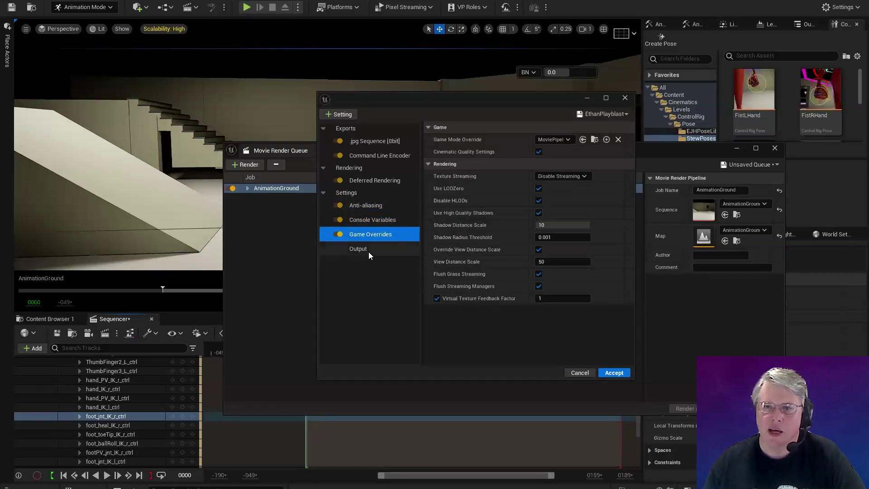
pyautogui.click(368, 250)
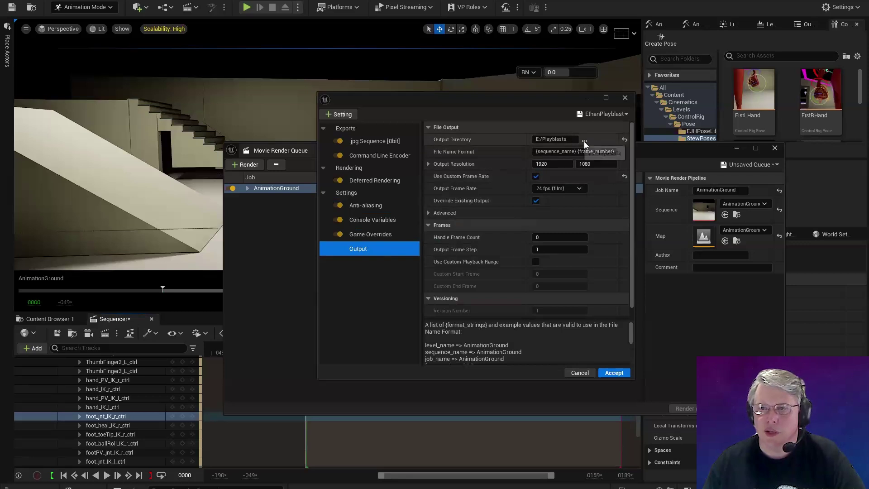
pyautogui.click(585, 141)
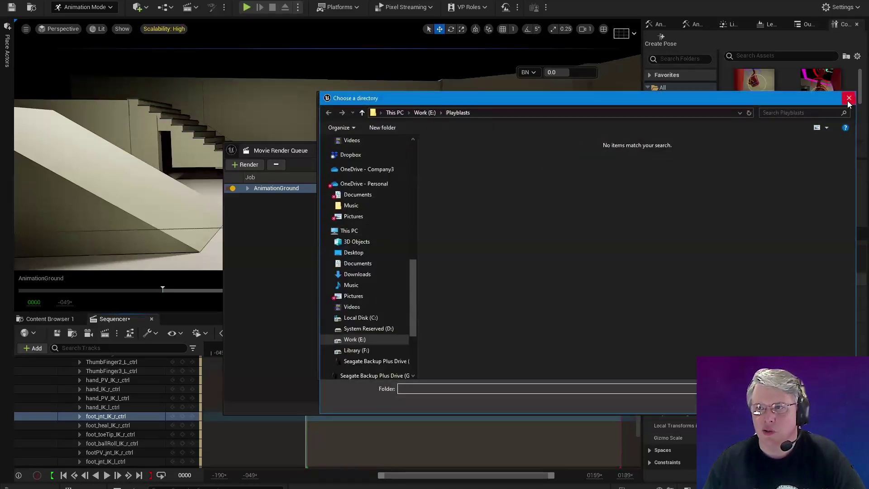
pyautogui.click(848, 99)
# Accept the configuration and render the AnimationGround job, switching to PowerPoint's closing slide while it runs.
pyautogui.click(616, 373)
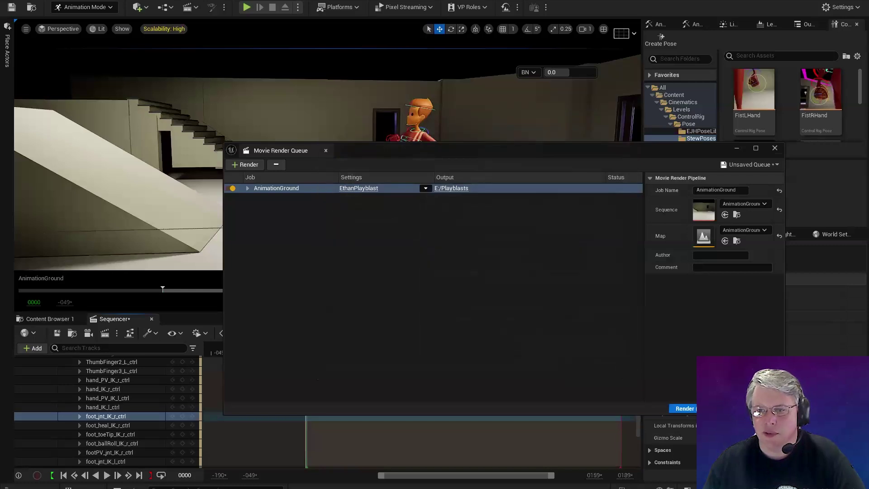
pyautogui.click(689, 410)
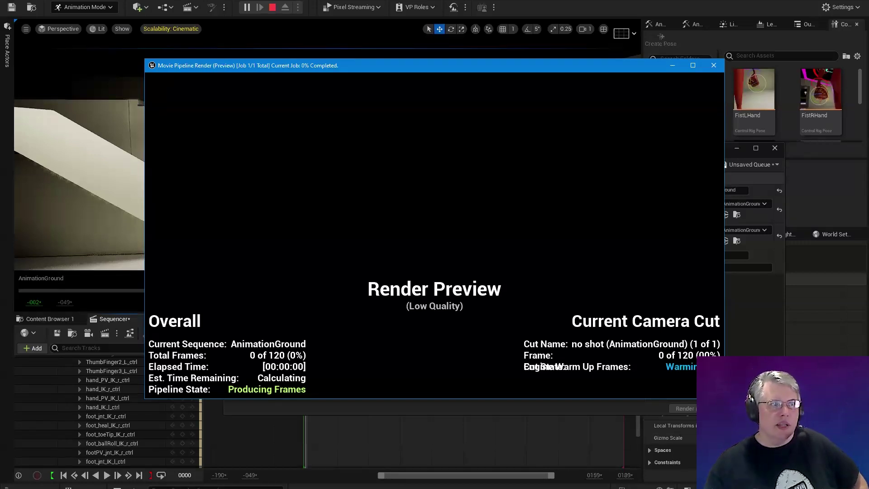
pyautogui.hotkey('alt', 'Tab')
pyautogui.click(421, 90)
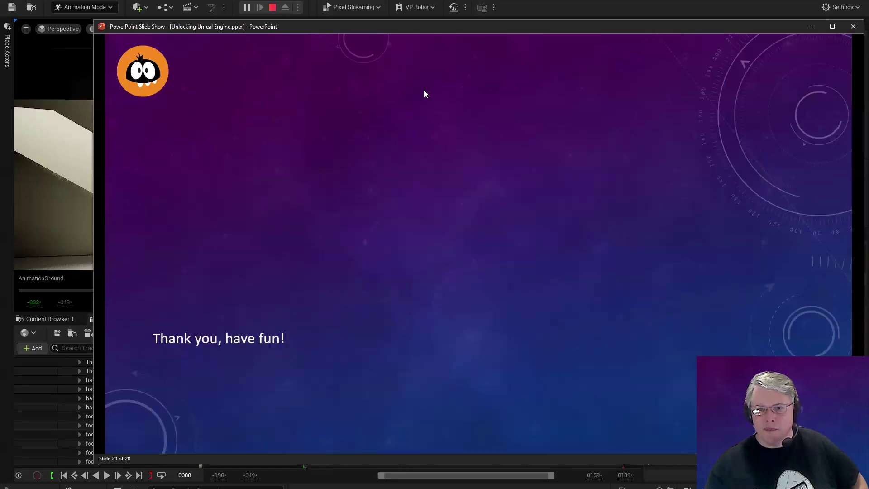
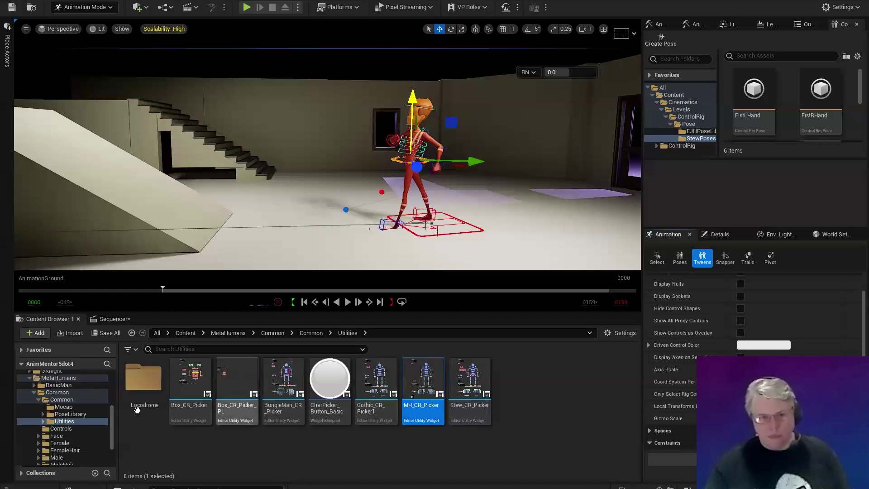
# Return to the AnimationGround sequence and select Stewart_BPActor and its Transform track.
pyautogui.scroll(1, 114, 418)
pyautogui.scroll(1, 115, 415)
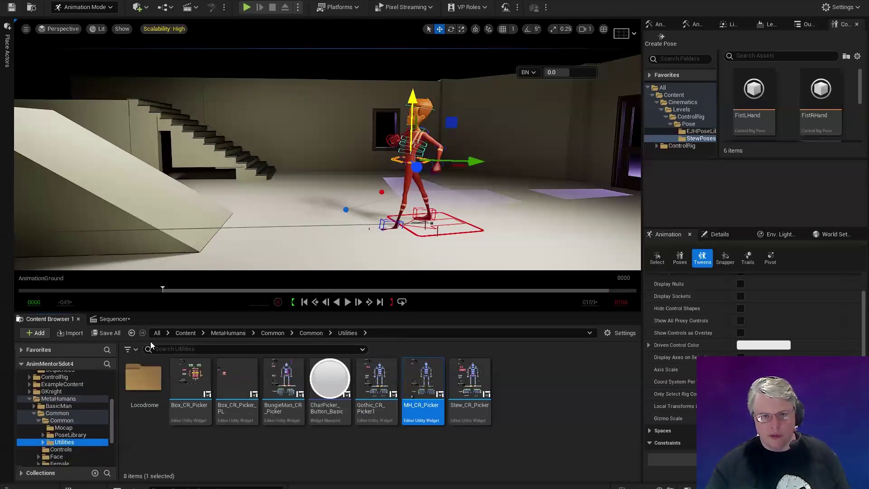
pyautogui.click(115, 319)
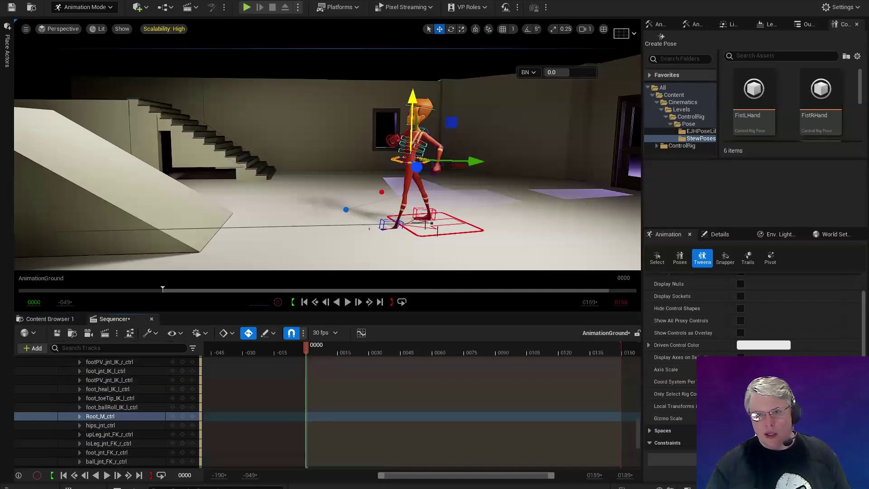
pyautogui.scroll(-1, 412, 192)
pyautogui.click(413, 187)
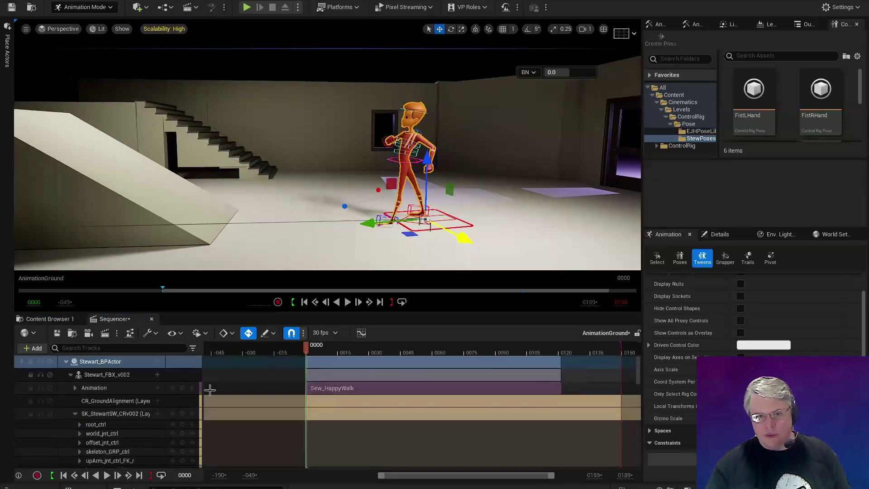
pyautogui.scroll(-10, 111, 425)
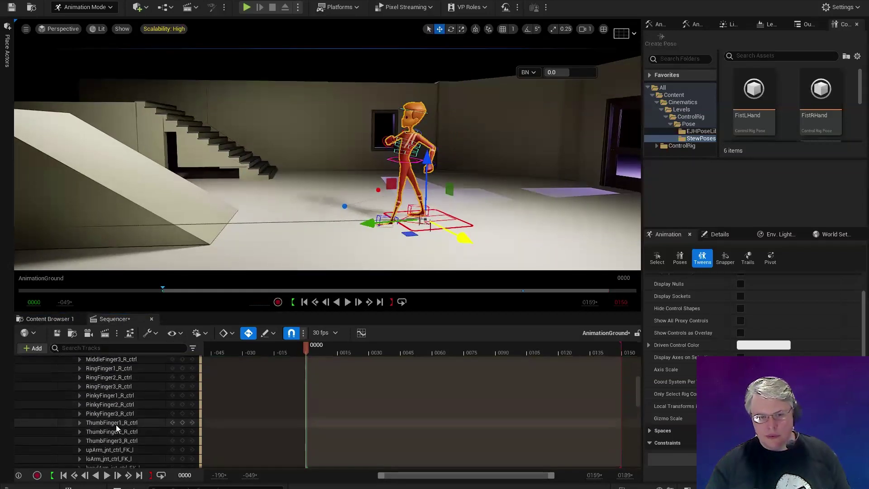
pyautogui.scroll(-5, 122, 426)
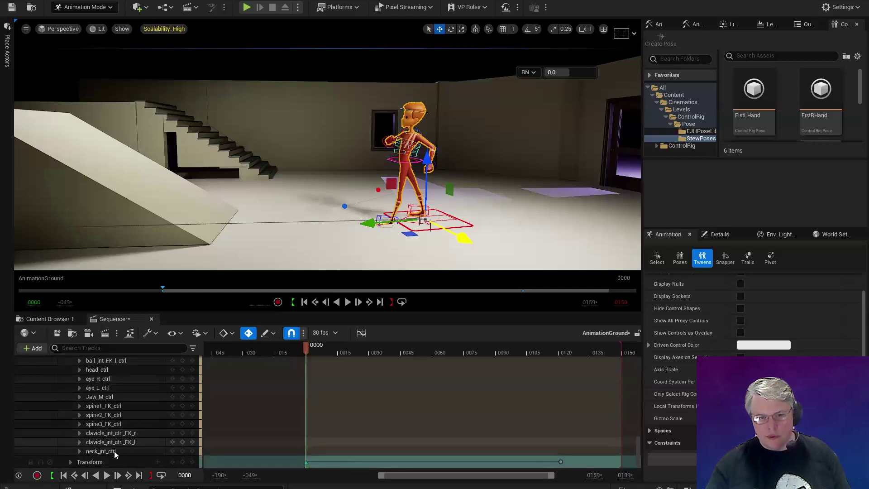
pyautogui.click(498, 460)
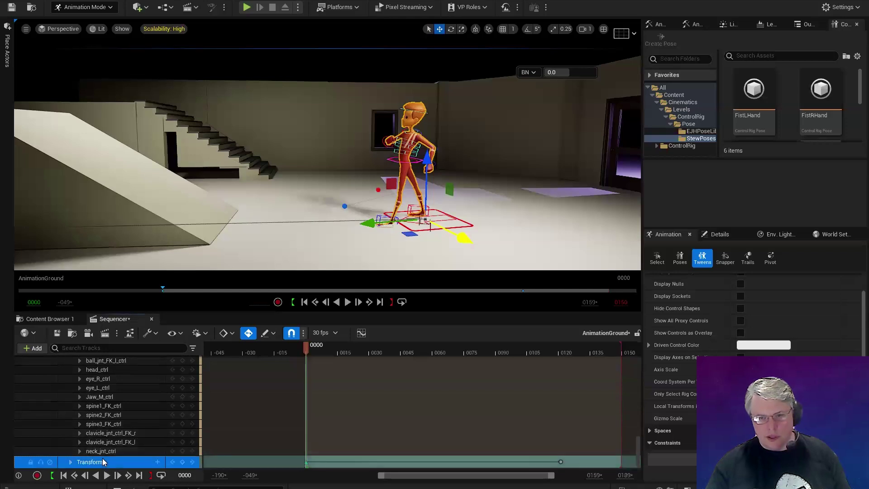
# Try copying Stewart_BPActor's last Transform key to frame 101, and delete the copied key.
pyautogui.click(561, 461)
pyautogui.moveTo(561, 463); pyautogui.dragTo(520, 453)
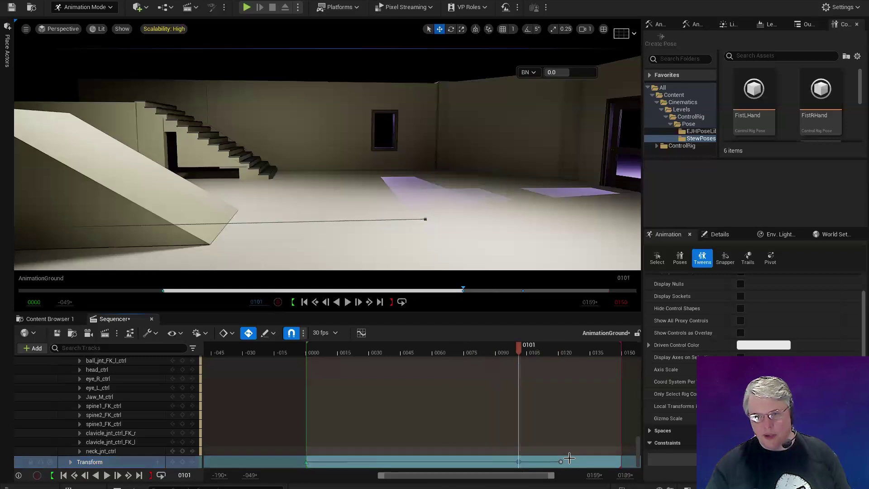
pyautogui.press('Delete')
pyautogui.click(128, 460)
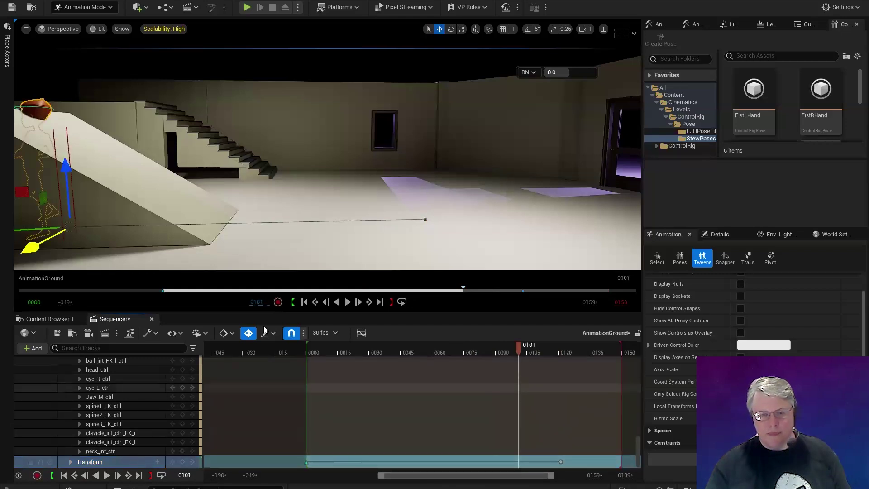
# Look into the MetaHumans Common PoseLibrary folder among the project's content and return to the sequence.
pyautogui.click(49, 319)
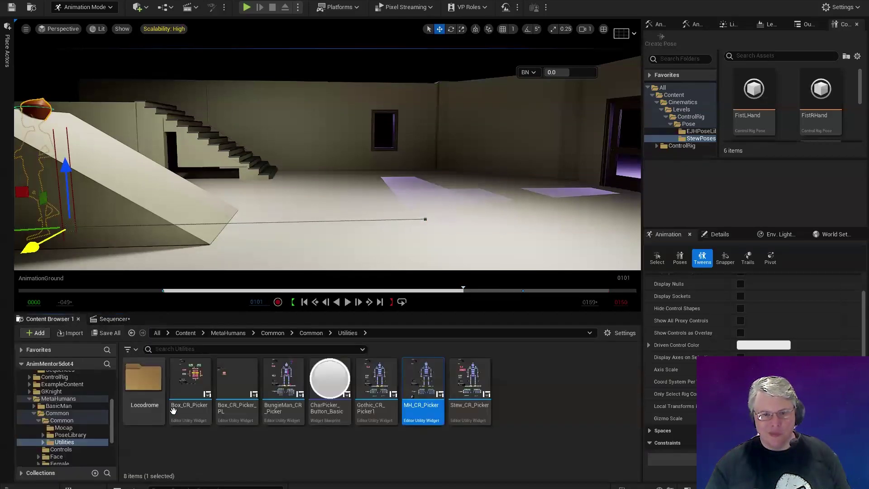
pyautogui.click(69, 435)
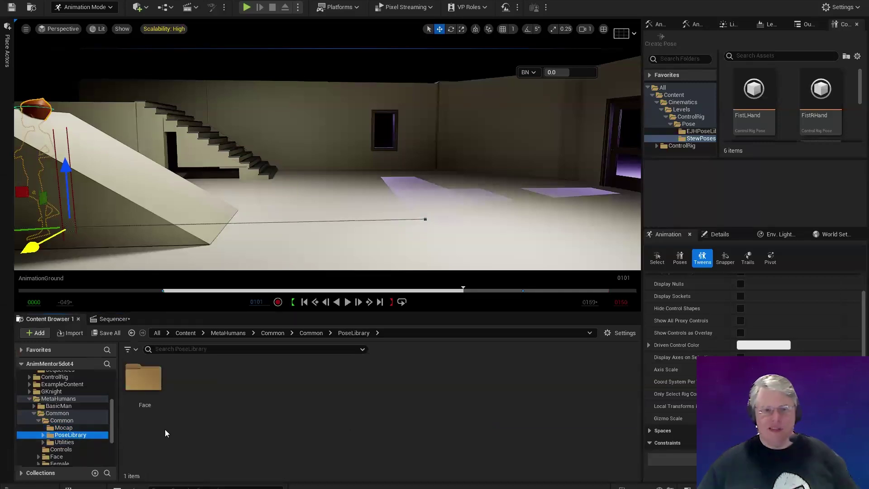
pyautogui.click(119, 320)
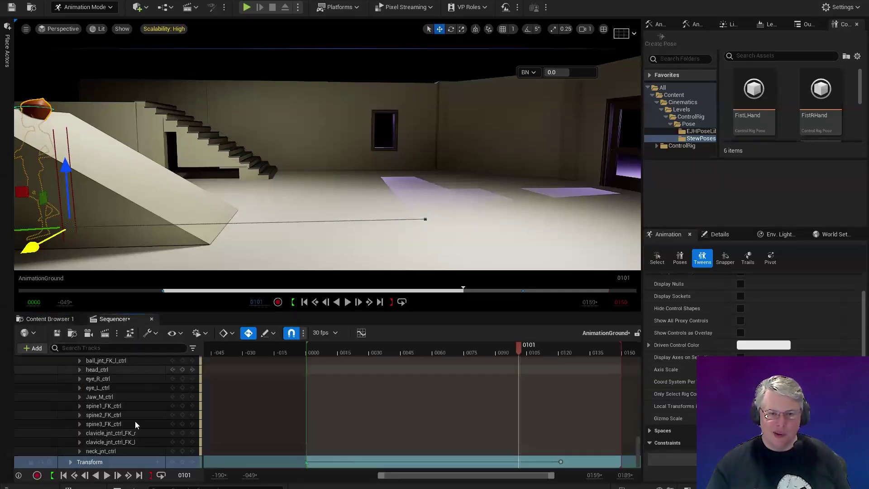
# Try copying the last Transform key to frame 98, and undo the copy.
pyautogui.click(68, 463)
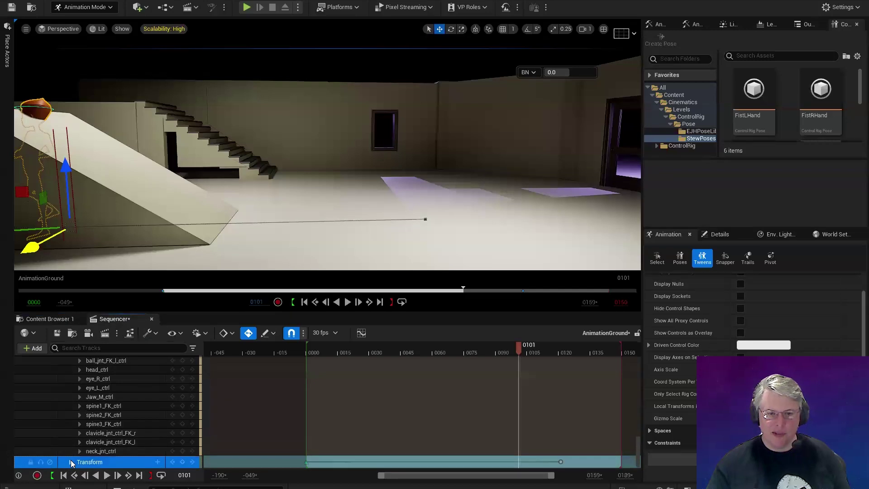
pyautogui.click(563, 460)
pyautogui.moveTo(560, 462); pyautogui.dragTo(512, 460)
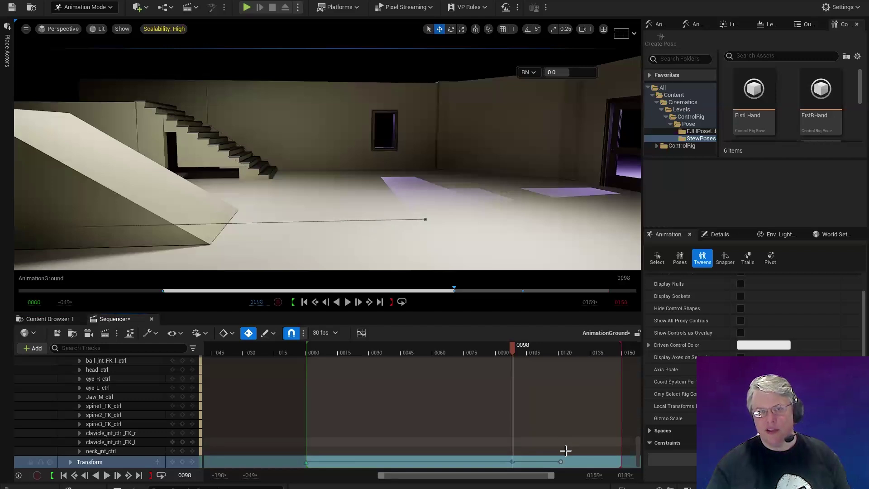
pyautogui.hotkey('ctrl', 'z')
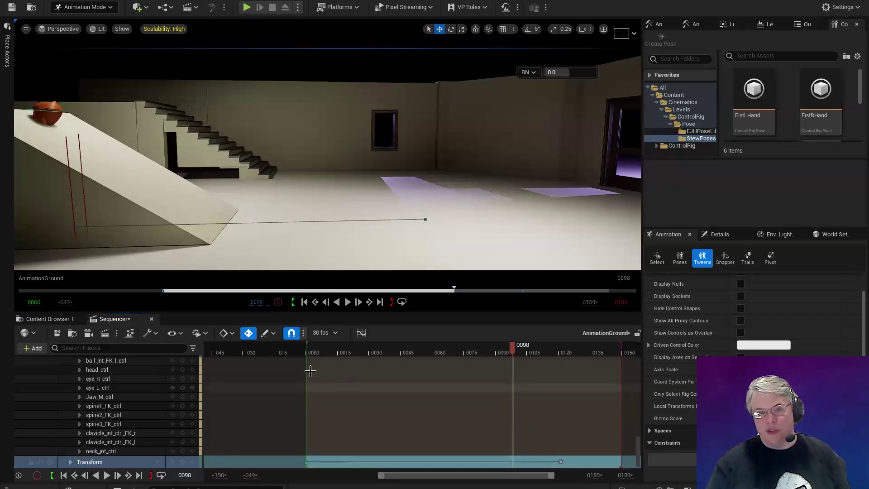
# Open the Curve Editor for the sequence, return to the Sequencer timeline and expand Stewart_BPActor's Transform track into its channels.
pyautogui.click(361, 333)
pyautogui.click(188, 319)
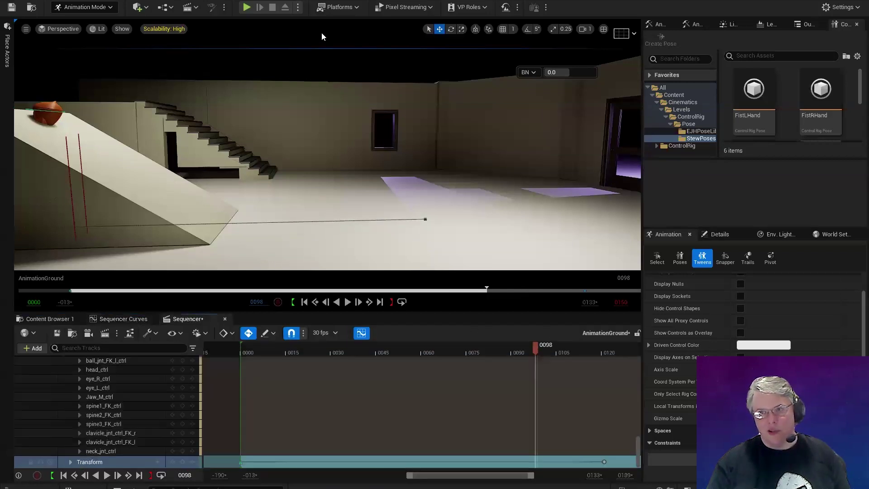
pyautogui.keyDown('ctrl'); pyautogui.scroll(-3, 382, 393); pyautogui.keyUp('ctrl')
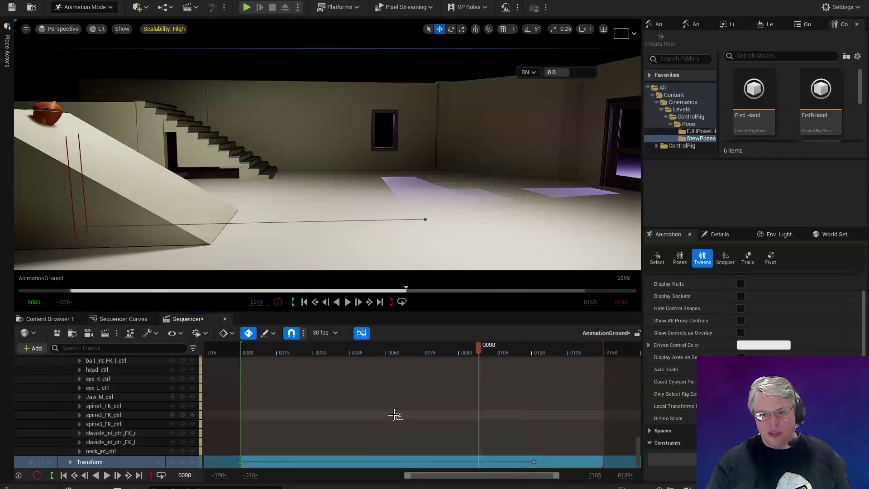
pyautogui.rightClick(397, 429)
pyautogui.press('Escape')
pyautogui.moveTo(390, 408); pyautogui.dragTo(389, 423, button='right')
pyautogui.keyDown('ctrl'); pyautogui.scroll(2, 391, 398); pyautogui.keyUp('ctrl')
pyautogui.scroll(-1, 306, 436)
pyautogui.keyDown('ctrl'); pyautogui.scroll(-1, 311, 407); pyautogui.keyUp('ctrl')
pyautogui.scroll(-1, 317, 414)
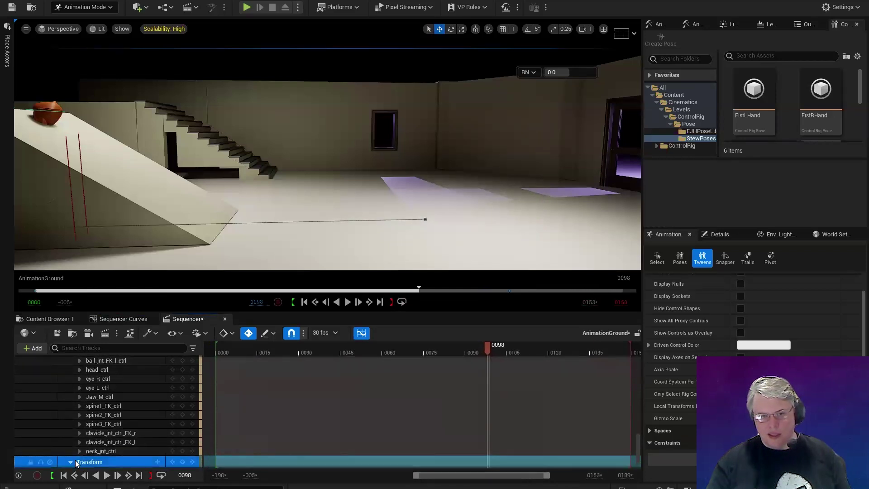
pyautogui.moveTo(322, 418); pyautogui.dragTo(342, 375, button='right')
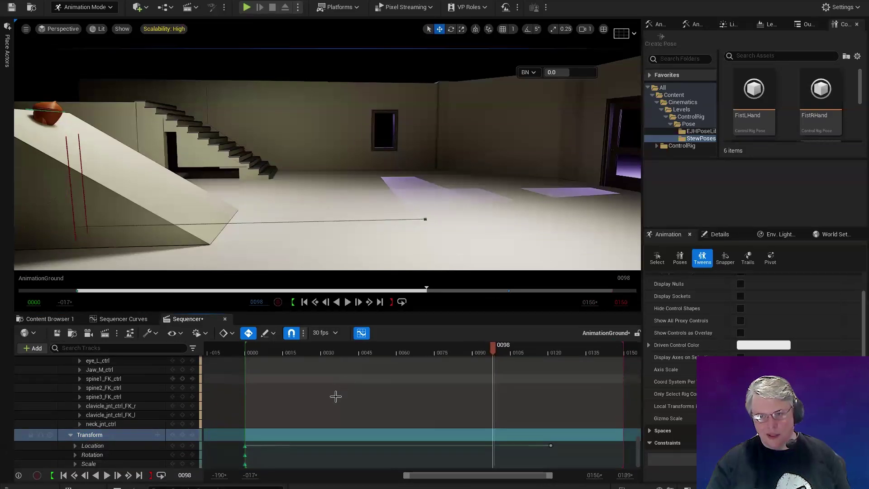
pyautogui.keyDown('ctrl'); pyautogui.scroll(1, 555, 448); pyautogui.keyUp('ctrl')
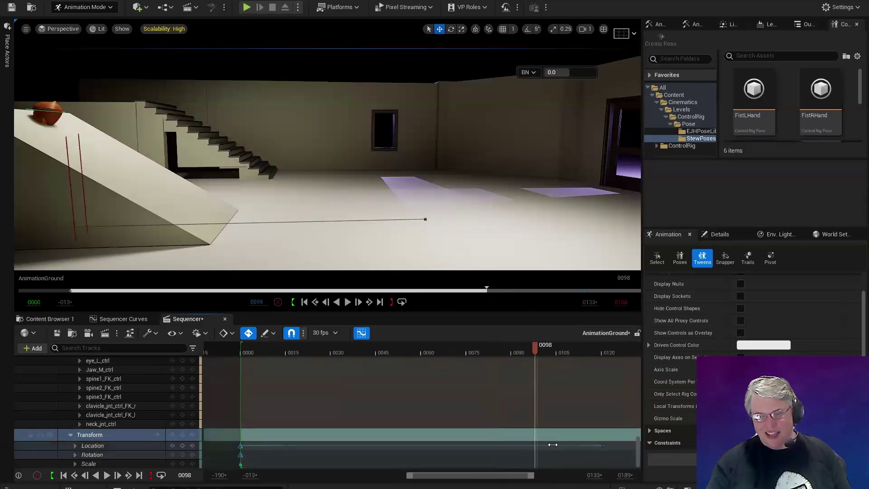
pyautogui.keyDown('ctrl'); pyautogui.scroll(-1, 504, 431); pyautogui.keyUp('ctrl')
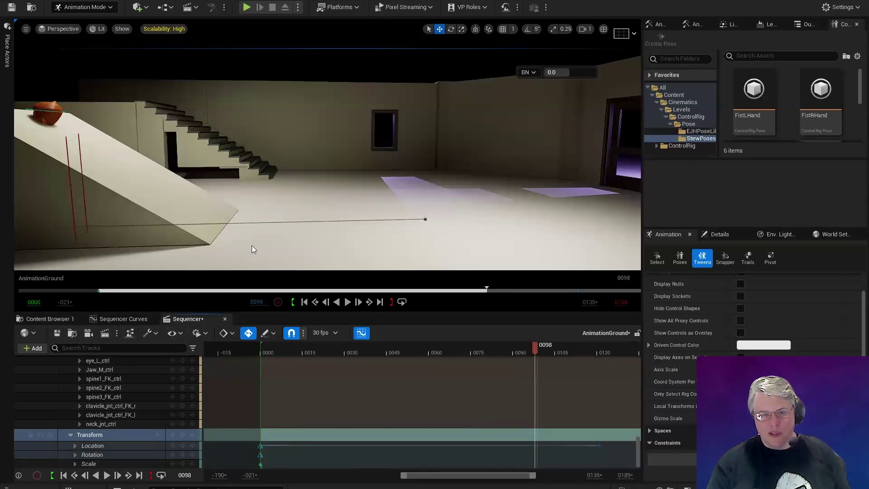
# Undock the Sequencer into its own enlarged floating window and select the Transform track's Location channel.
pyautogui.click(225, 318)
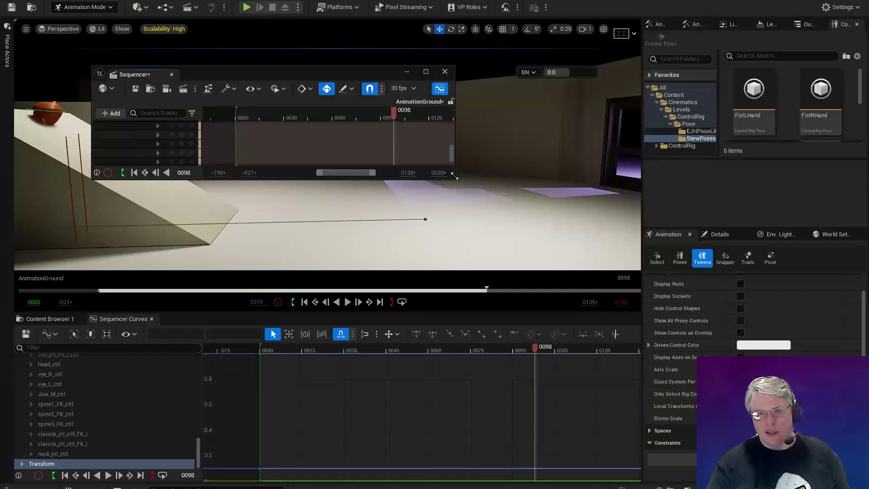
pyautogui.moveTo(453, 179); pyautogui.dragTo(805, 424)
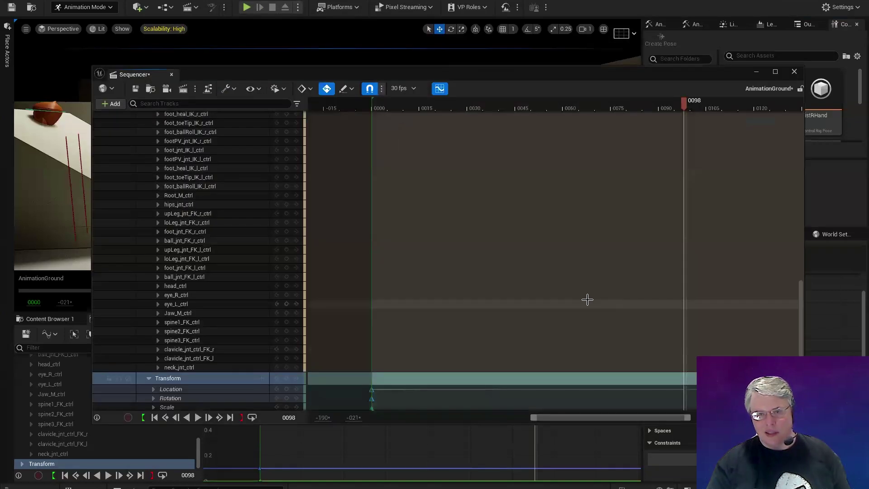
pyautogui.click(190, 389)
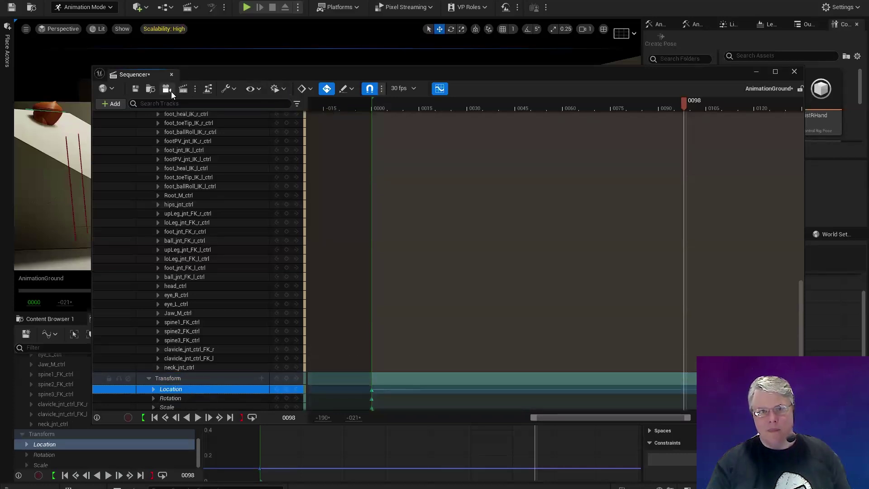
# Look through the Sequencer's render and snapping options in the floating window.
pyautogui.click(196, 93)
pyautogui.click(196, 93)
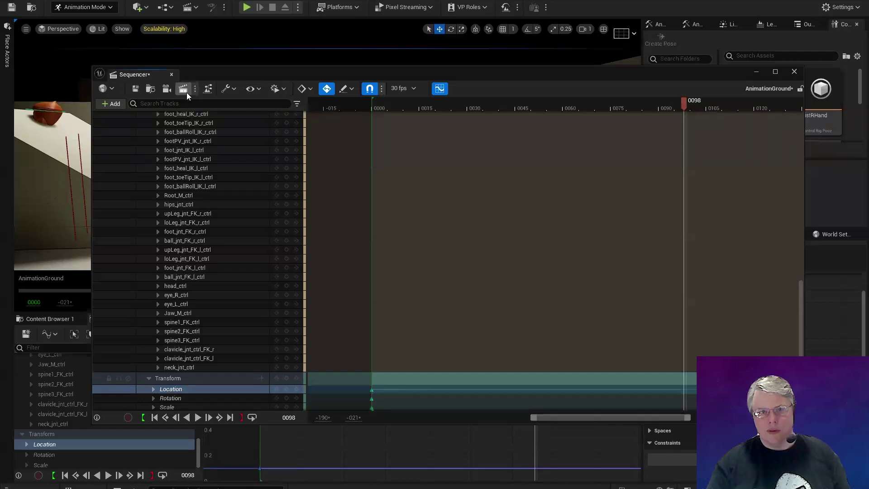
pyautogui.moveTo(208, 72); pyautogui.dragTo(218, 71)
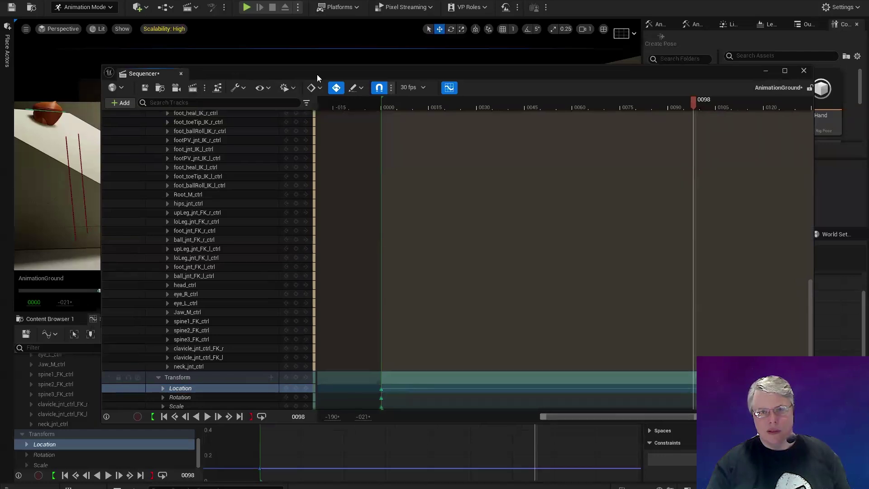
pyautogui.click(396, 86)
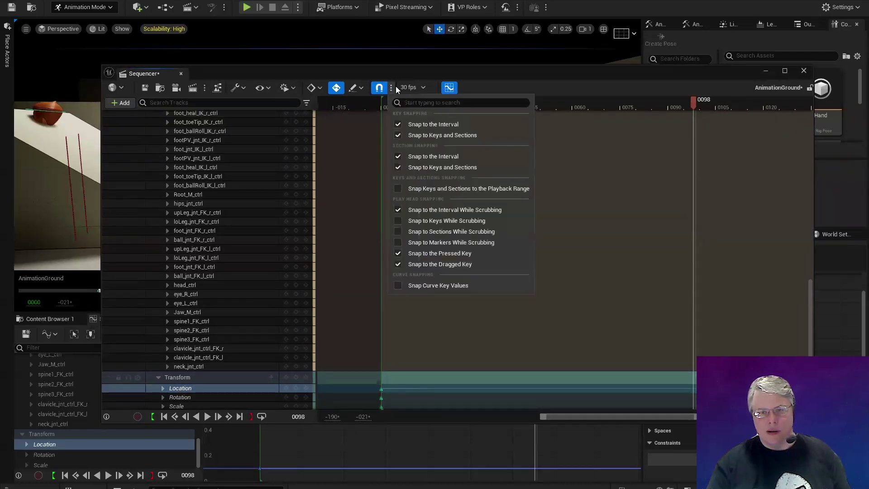
pyautogui.click(396, 86)
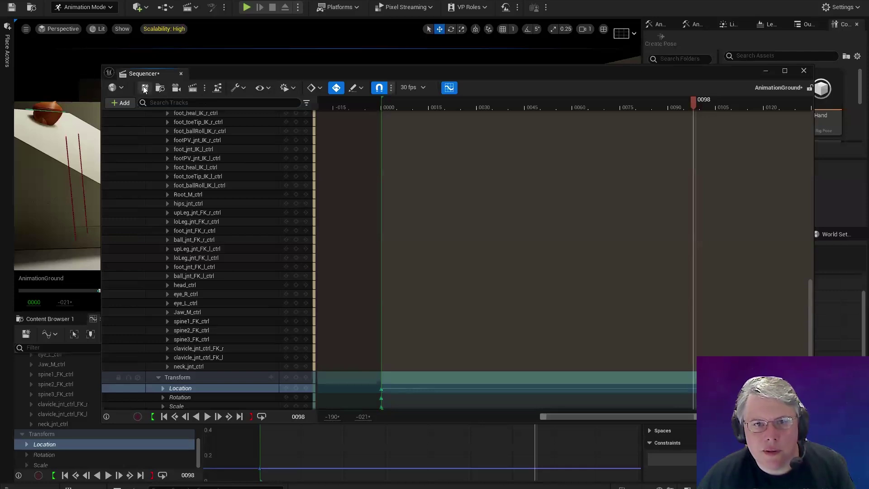
# Put the curve editor in an enlarged floating window, with the Sequencer docked, and frame the Transform track's curves.
pyautogui.moveTo(161, 72); pyautogui.dragTo(324, 21)
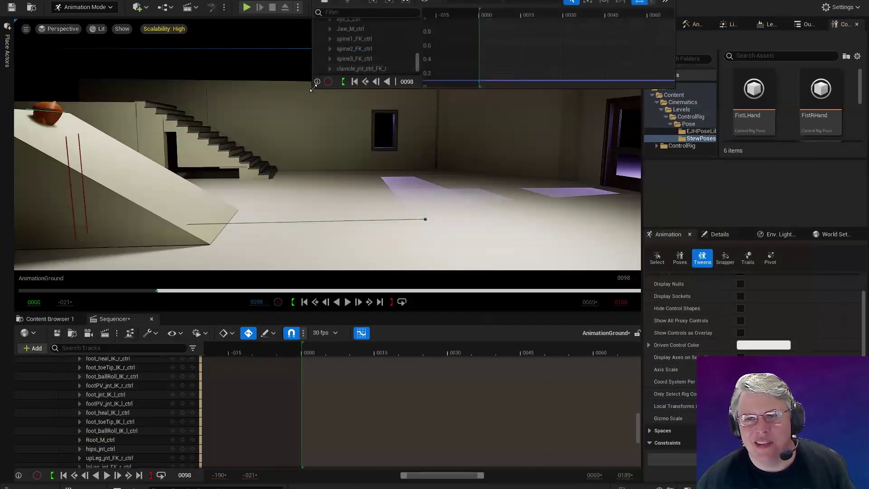
pyautogui.moveTo(313, 87); pyautogui.dragTo(9, 353)
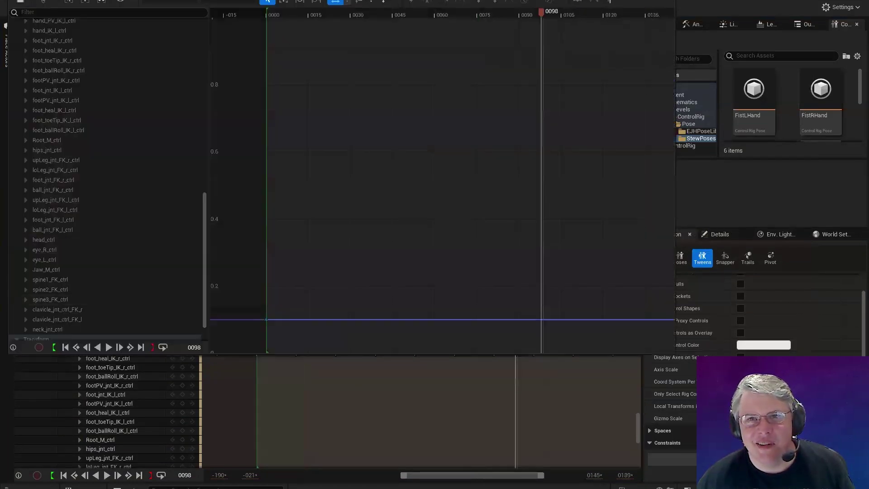
pyautogui.click(48, 337)
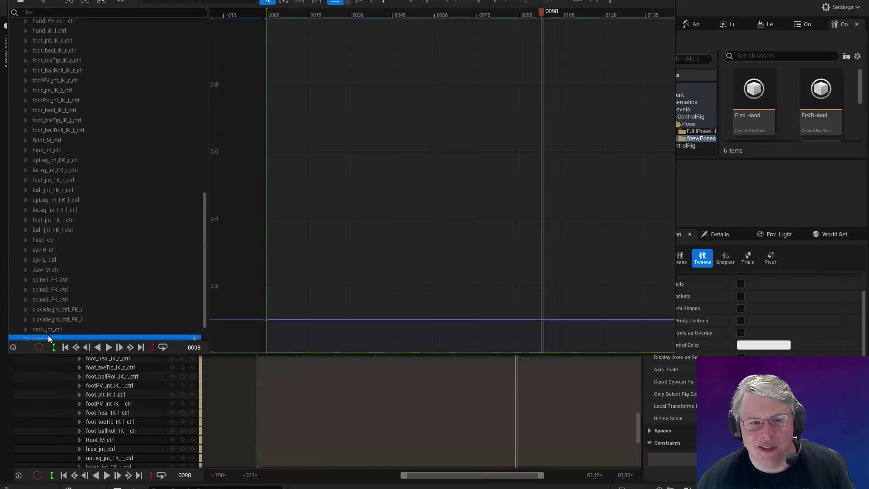
pyautogui.press('f')
pyautogui.moveTo(444, 253); pyautogui.dragTo(489, 317)
pyautogui.press('f')
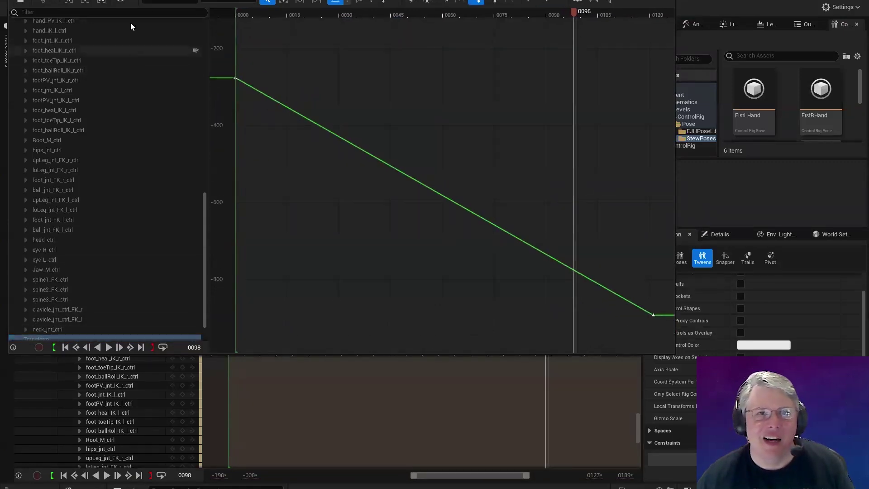
# Activate the curve scale tool, try scaling the Transform curves in value and time about the First Key pivot, and undo it.
pyautogui.click(316, 2)
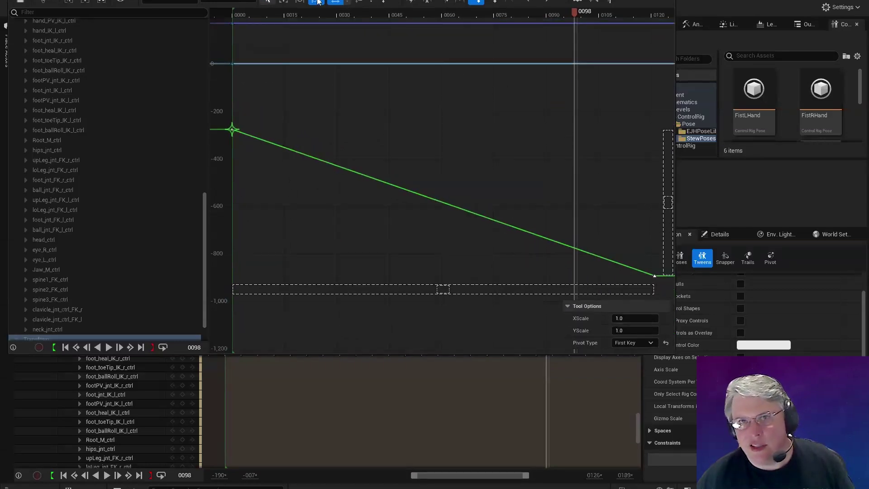
pyautogui.moveTo(670, 203); pyautogui.dragTo(683, 189)
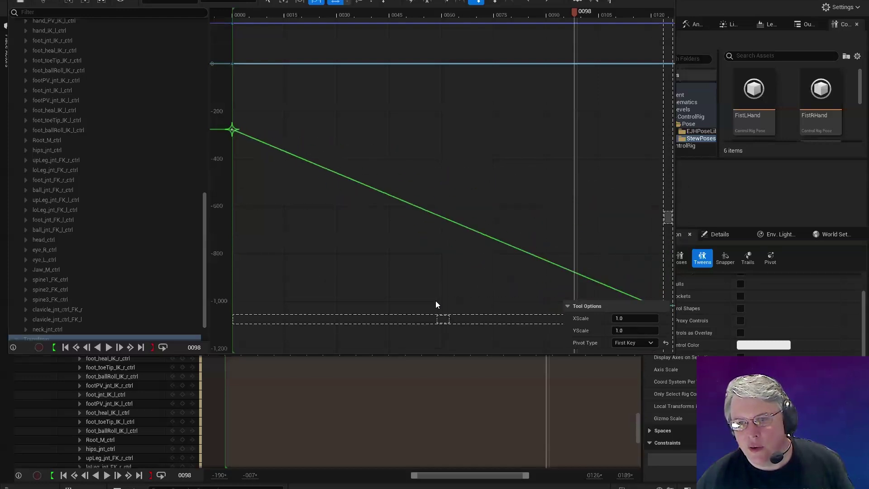
pyautogui.moveTo(443, 288); pyautogui.dragTo(425, 277)
pyautogui.hotkey('ctrl', 'z')
# Set the scale tool's pivot type to Average, try scaling the curves in time, and undo the scaling.
pyautogui.click(641, 345)
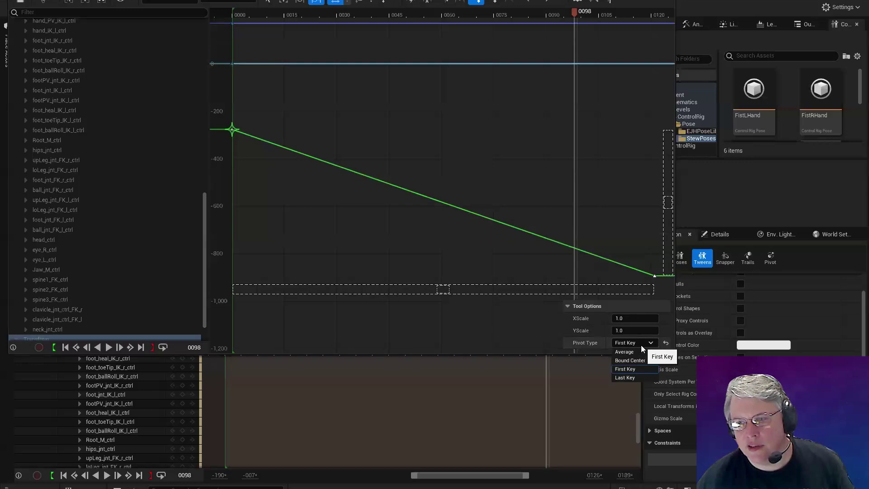
pyautogui.click(643, 353)
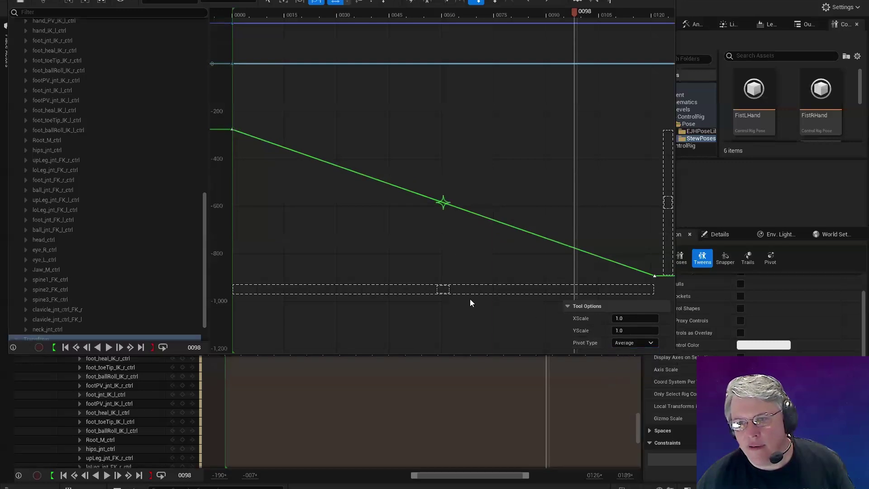
pyautogui.moveTo(444, 290); pyautogui.dragTo(479, 273)
pyautogui.hotkey('ctrl', 'z')
pyautogui.hotkey('ctrl', 'z')
# Set the pivot type to Bound Center and try scaling the Transform curves' values.
pyautogui.click(644, 344)
pyautogui.click(629, 359)
pyautogui.moveTo(668, 202)
pyautogui.mouseDown()
pyautogui.moveTo(669, 235)
pyautogui.moveTo(685, 178)
pyautogui.moveTo(678, 201)
pyautogui.mouseUp()
pyautogui.moveTo(536, 237)
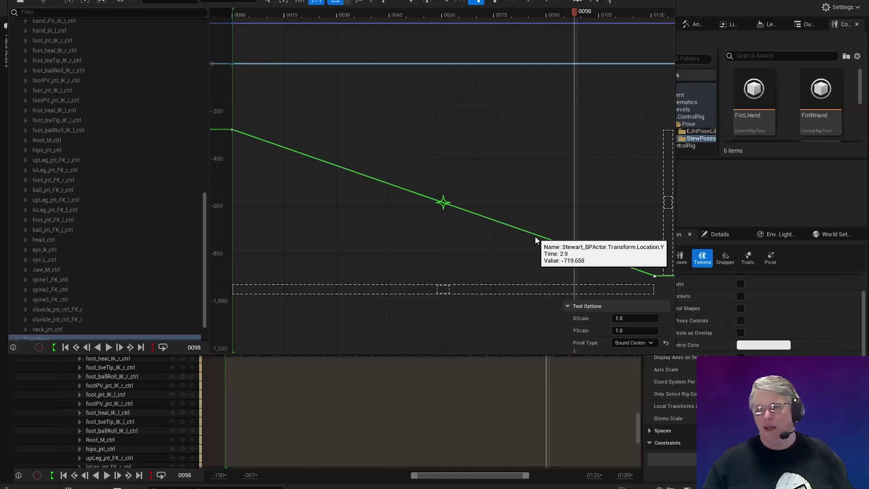
# Switch the pivot type to Average, change it to First Key and try compressing the curves in time.
pyautogui.click(631, 344)
pyautogui.click(633, 351)
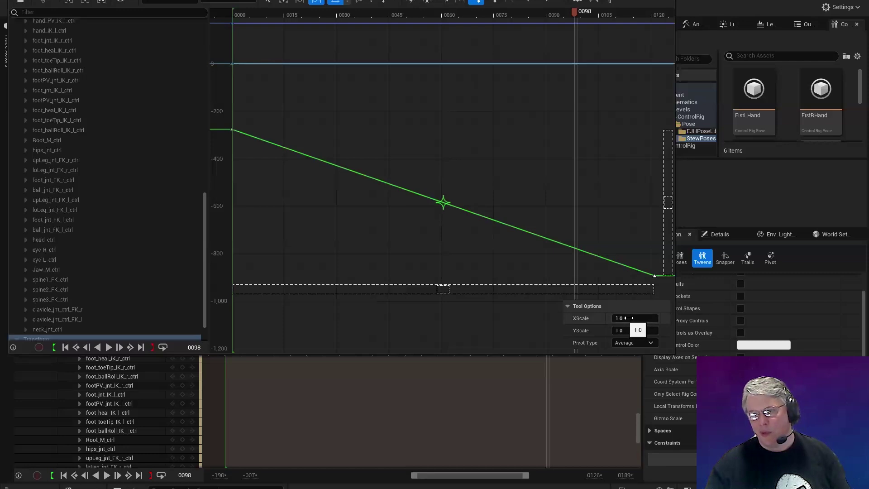
pyautogui.click(648, 345)
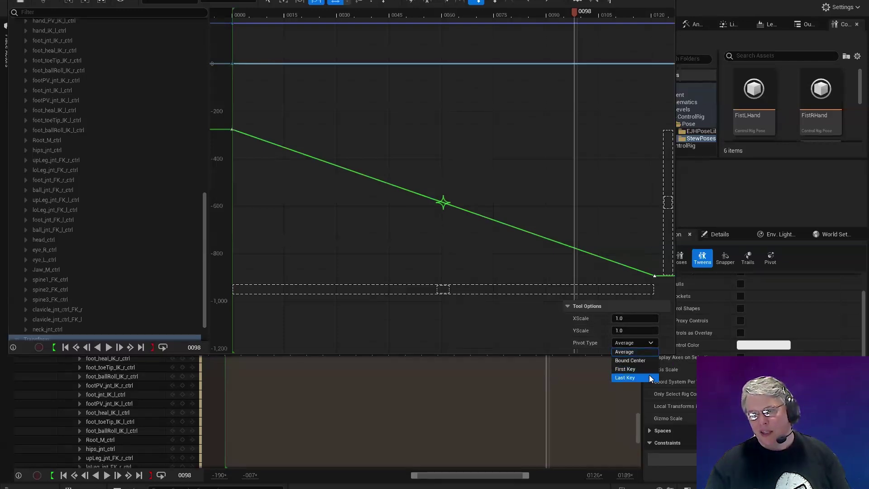
pyautogui.click(631, 365)
pyautogui.moveTo(445, 290)
pyautogui.mouseDown()
pyautogui.moveTo(513, 289)
pyautogui.moveTo(416, 289)
pyautogui.moveTo(427, 290)
pyautogui.mouseUp()
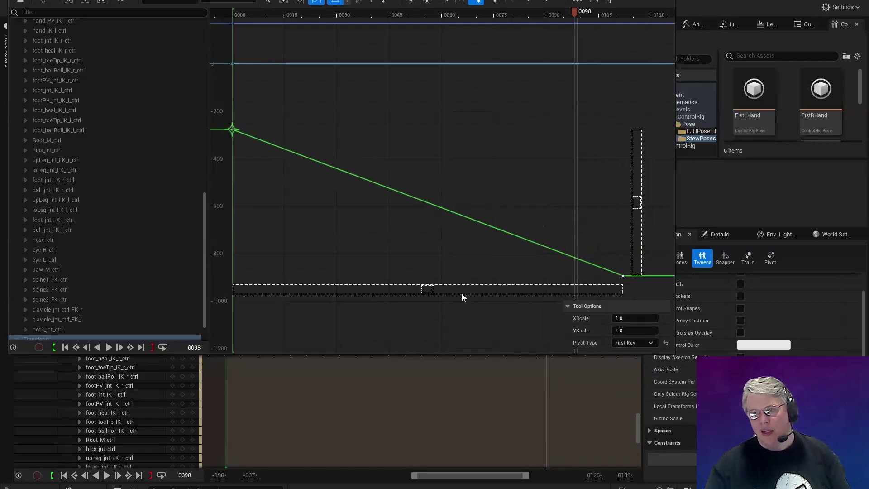
# Set the pivot type to Last Key, try compressing the curves in time toward that key, and undo the scaling.
pyautogui.click(623, 343)
pyautogui.click(628, 372)
pyautogui.moveTo(450, 290); pyautogui.dragTo(482, 290)
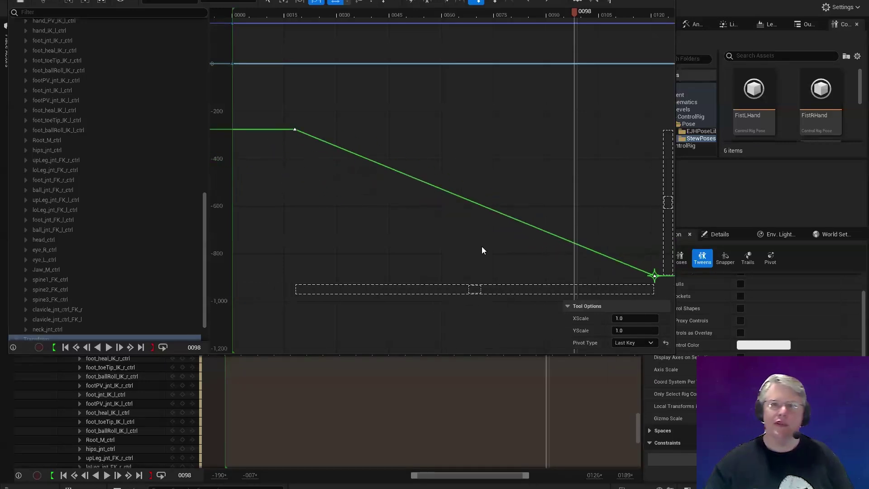
pyautogui.hotkey('ctrl', 'z')
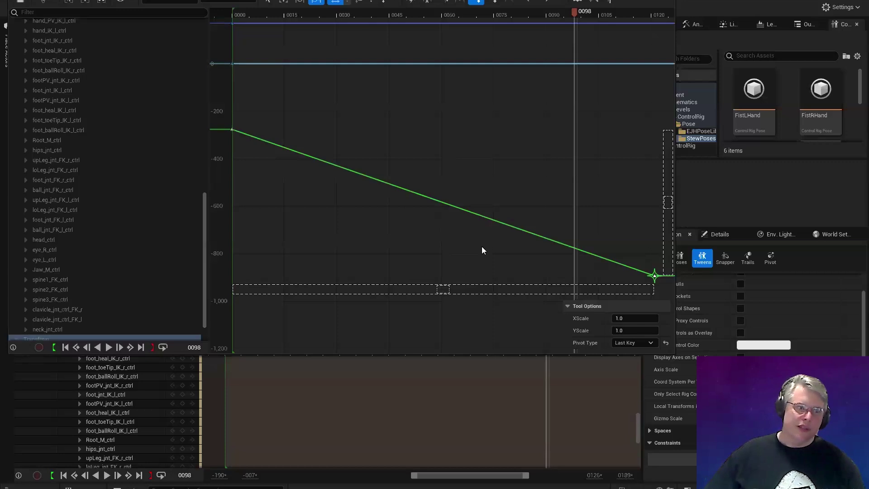